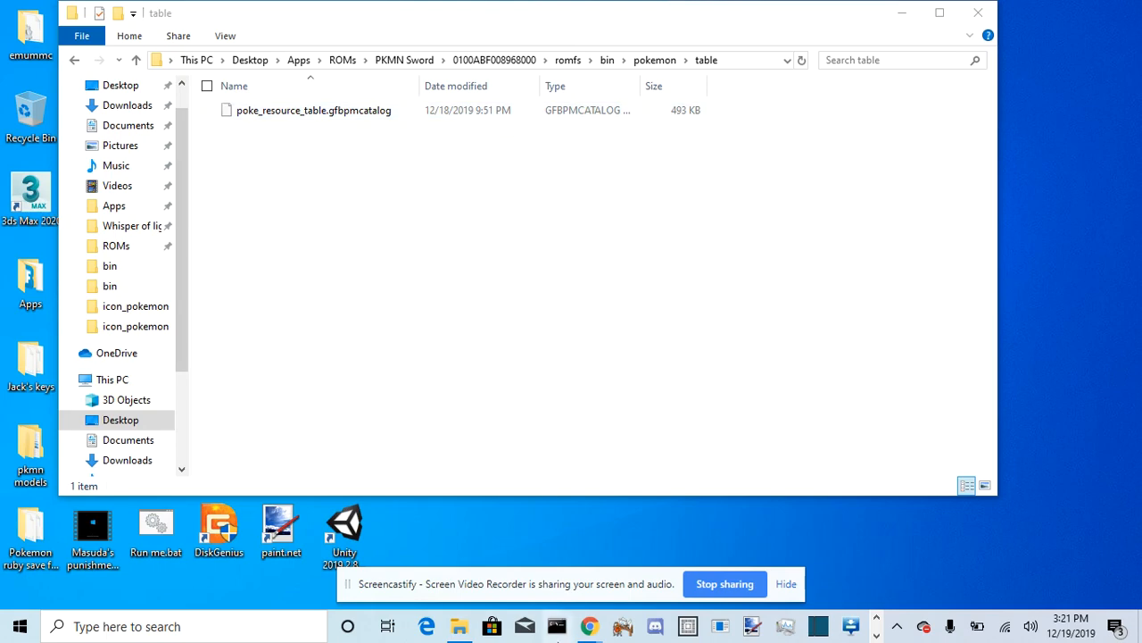
Open a Command Prompt window and position it so it stays reachable behind the table folder window
left_click(557, 627)
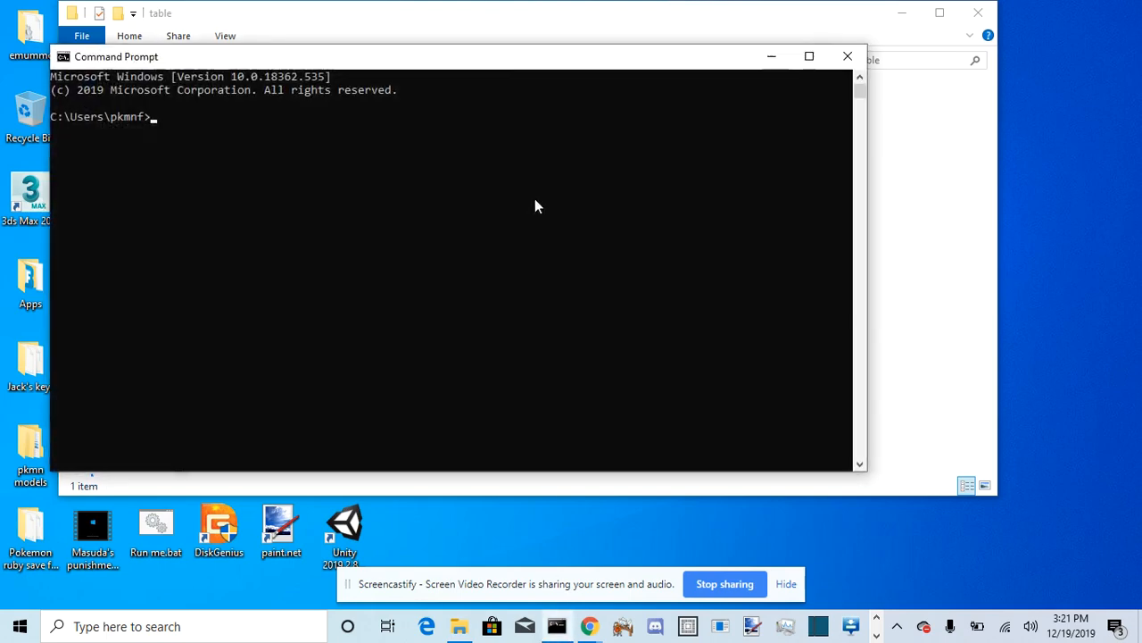
left_click_drag(501, 58, 578, 167)
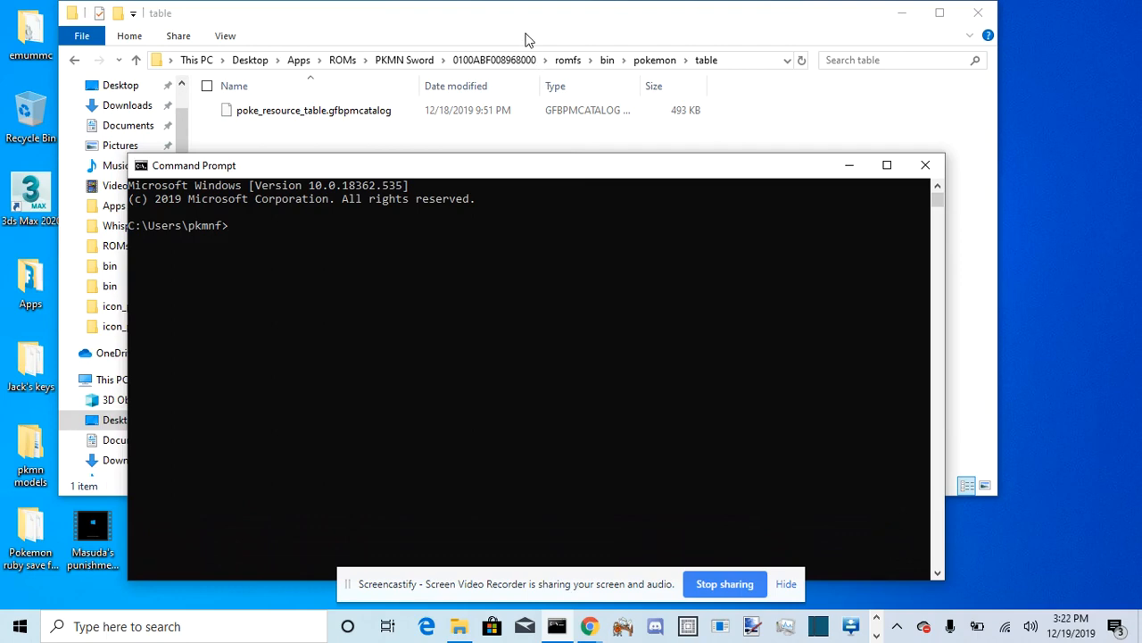
left_click(525, 40)
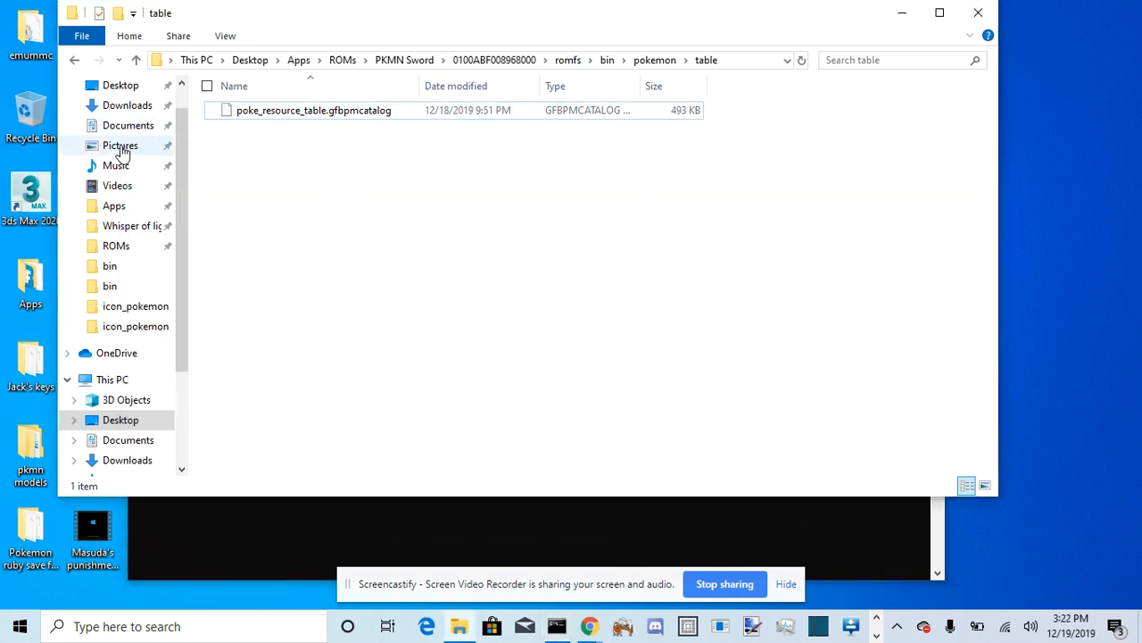
Insert the path of flatc.exe from the flatc_windows_exe folder in Downloads at the command prompt
left_click(127, 105)
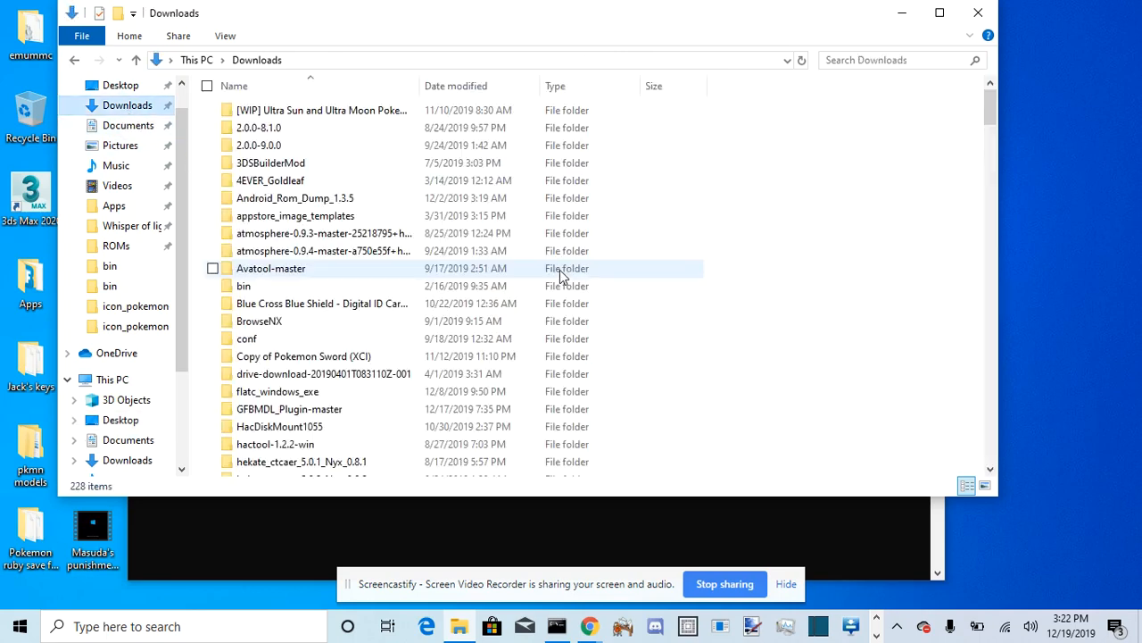
scroll(561, 276, "down", 8)
scroll(557, 304, "up", 5)
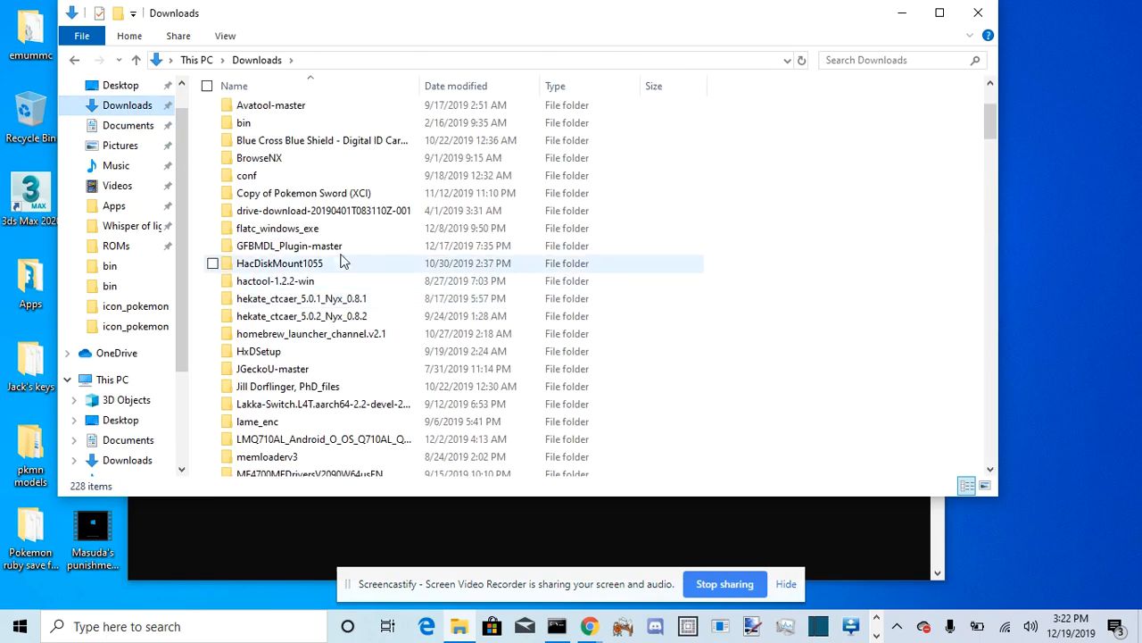
double_click(341, 229)
left_click(382, 117)
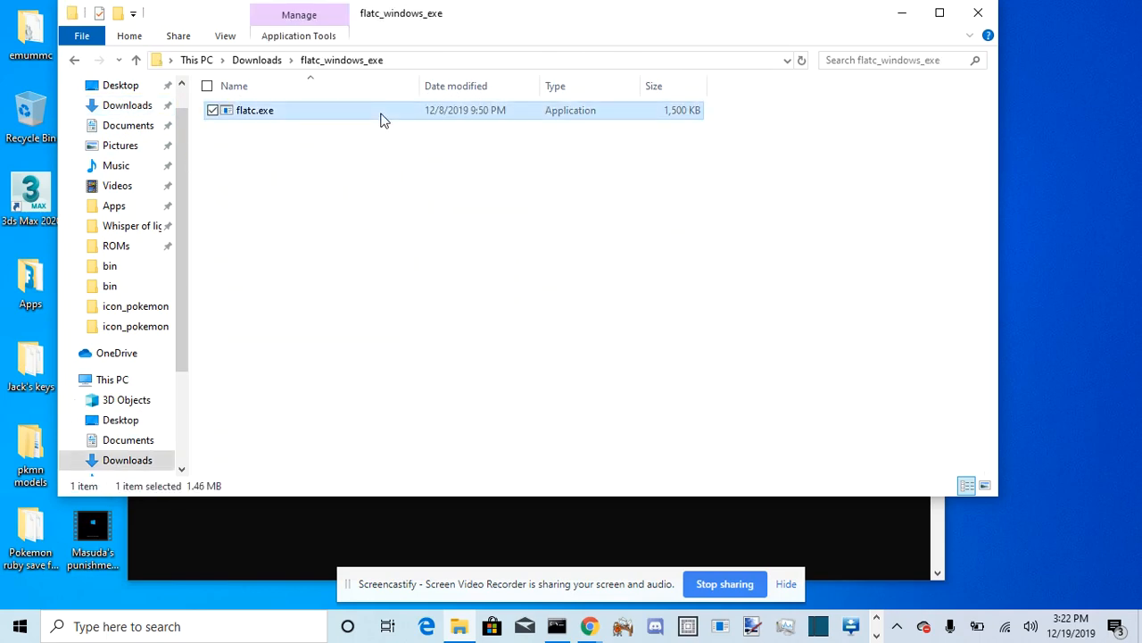
left_click_drag(382, 120, 610, 498)
left_click(638, 526)
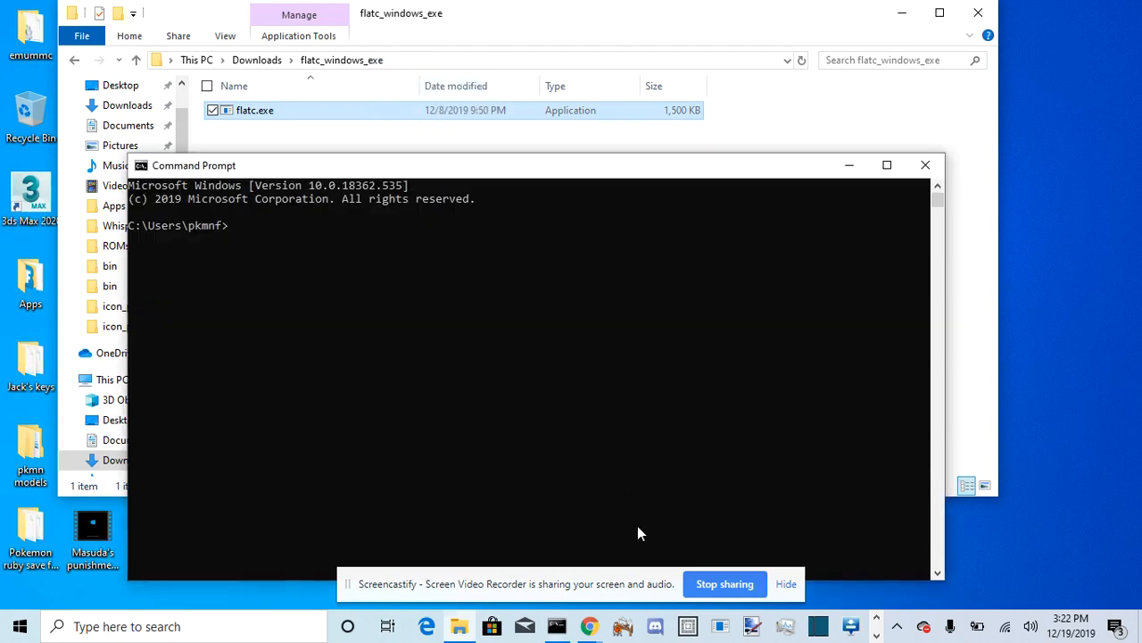
left_click_drag(530, 120, 585, 250)
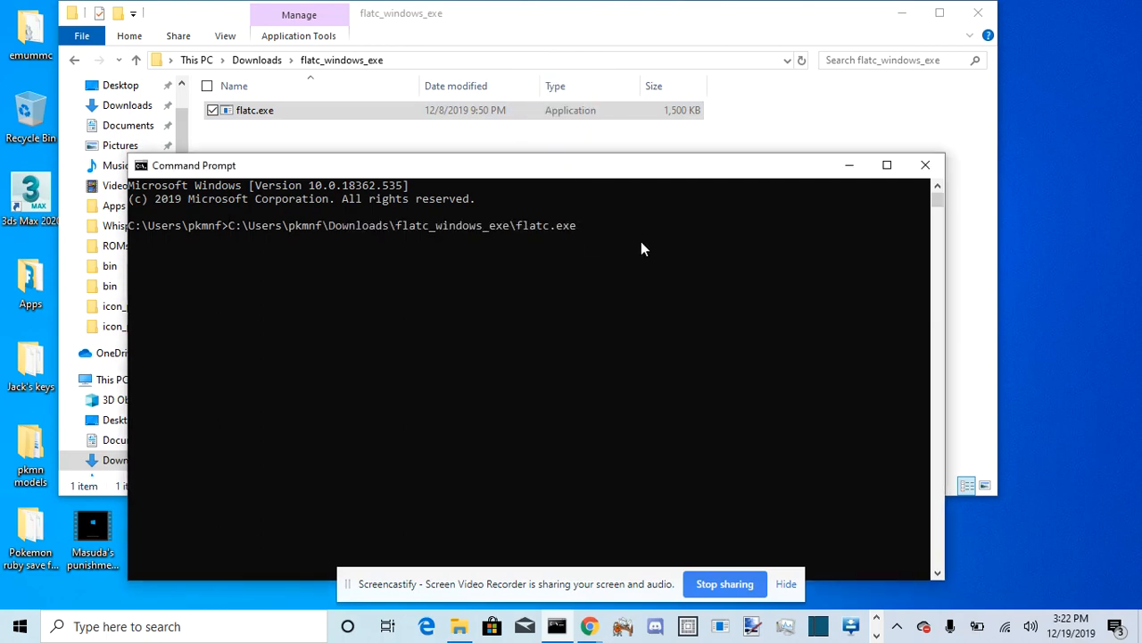
Add the arguments --json --raw-binary -o after the flatc.exe path
left_click(613, 24)
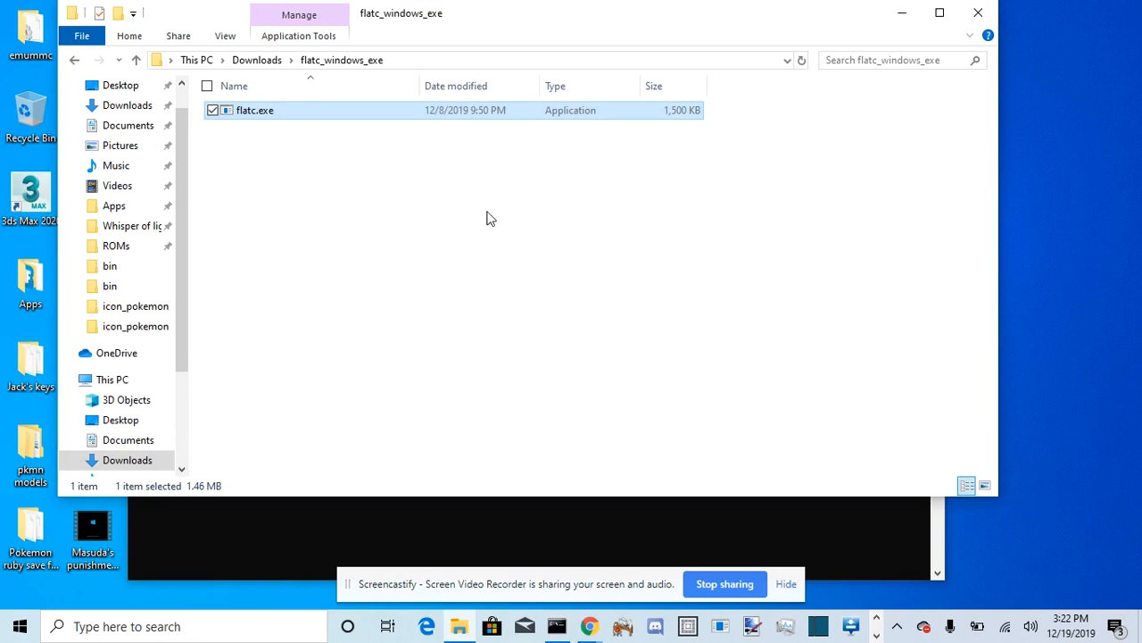
left_click(432, 526)
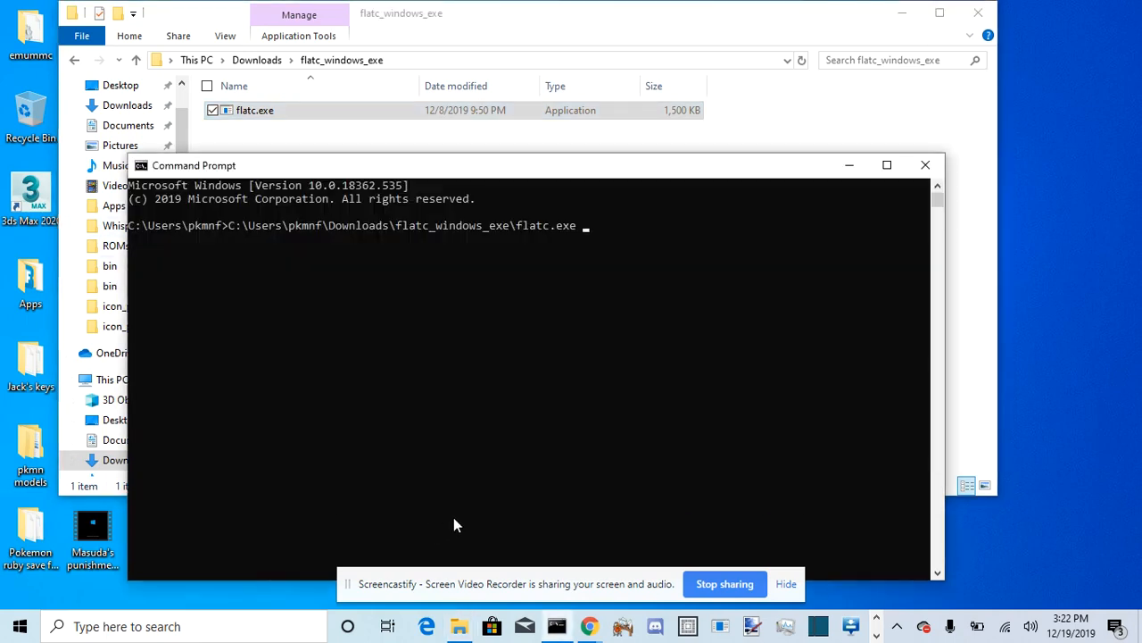
type("--json --raw-binary -o")
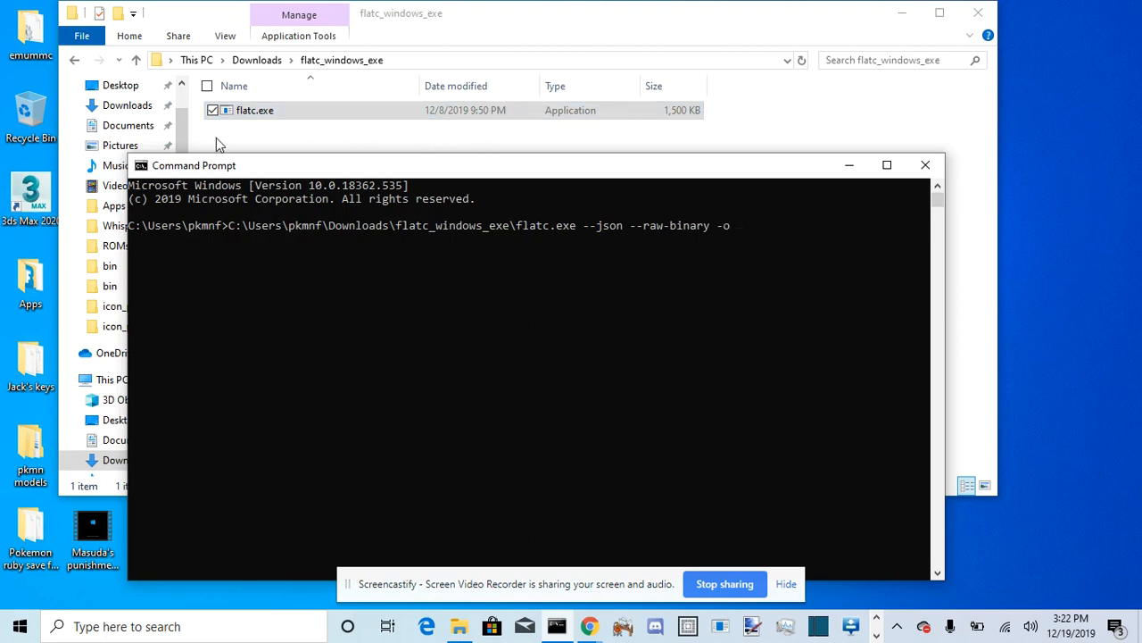
Add the table folder from PKMN Sword\0100ABF008968000\romfs\bin\pokemon to the command as the output path
left_click(105, 287)
left_click(487, 61)
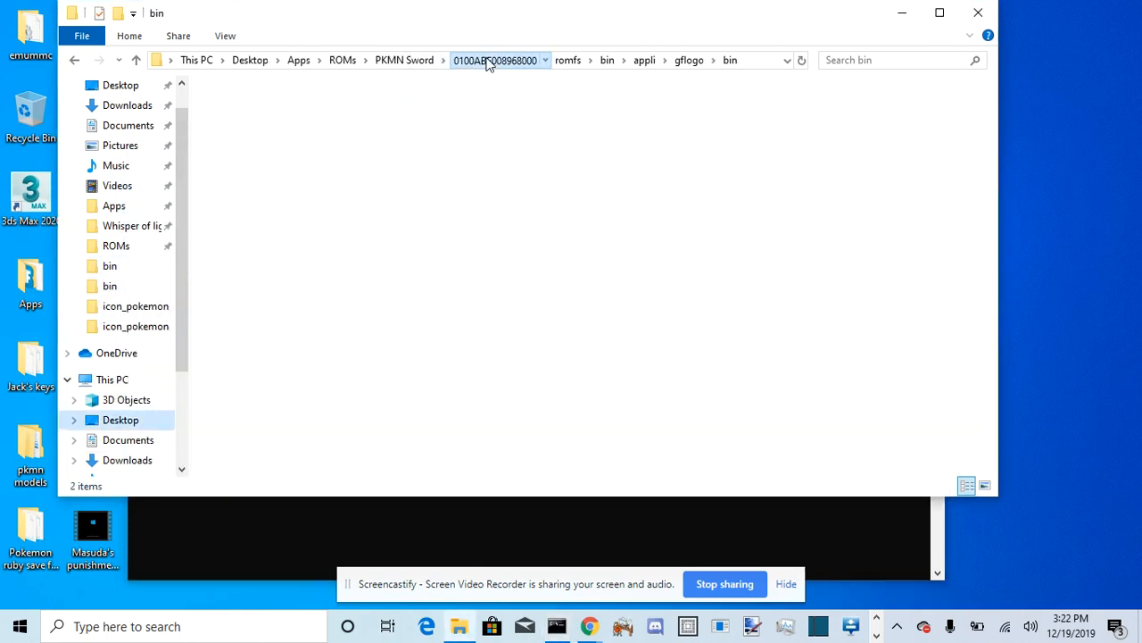
double_click(398, 118)
double_click(398, 117)
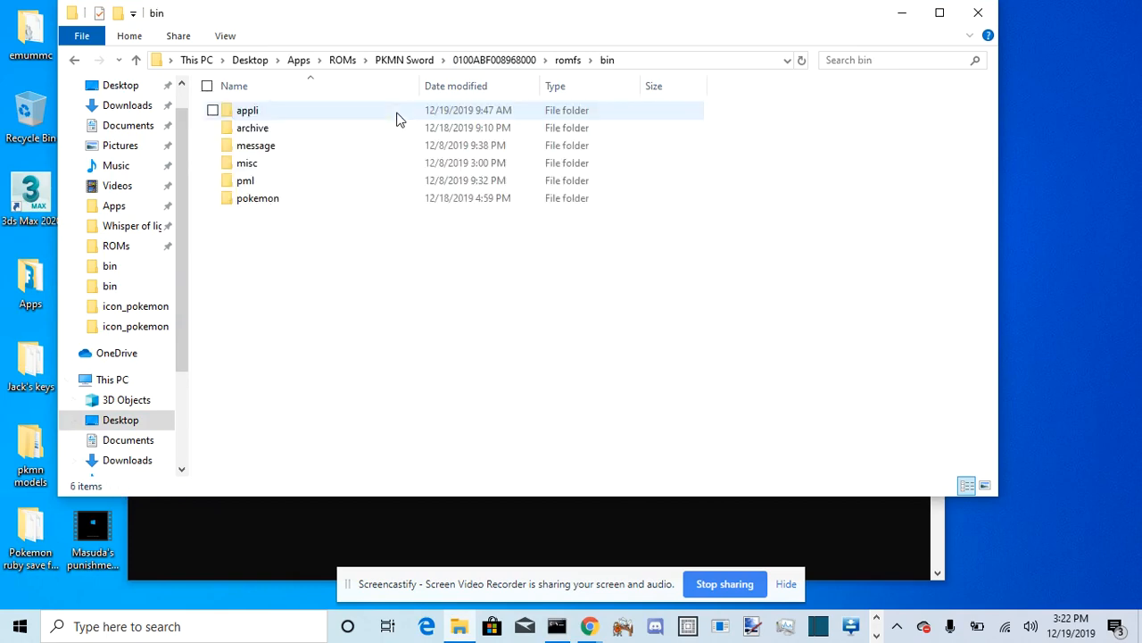
double_click(382, 196)
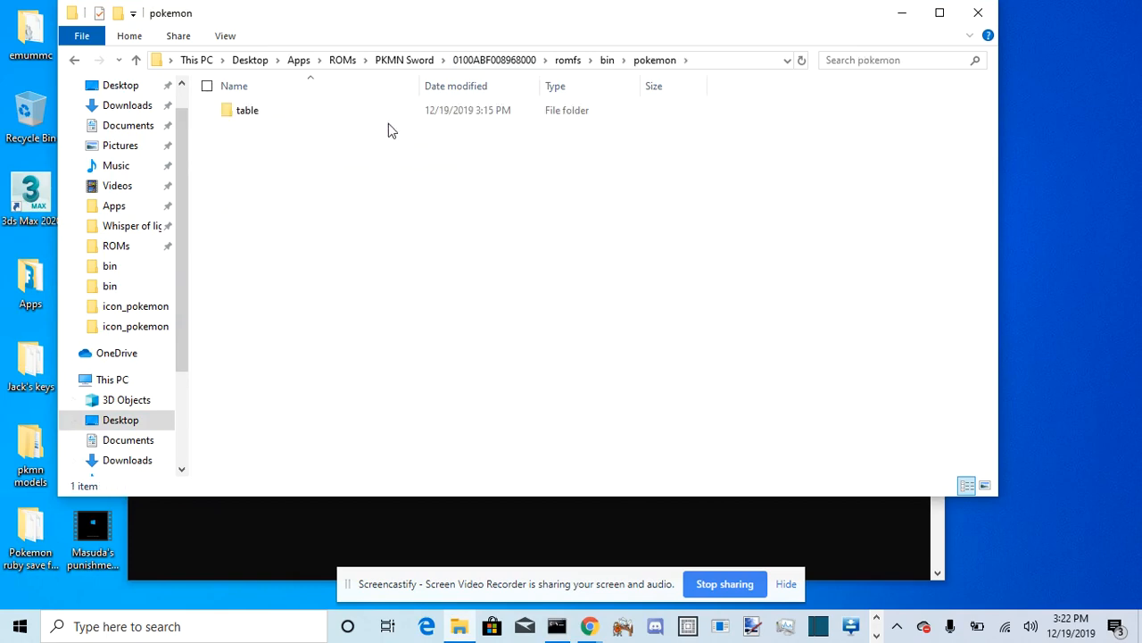
left_click_drag(390, 113, 444, 205)
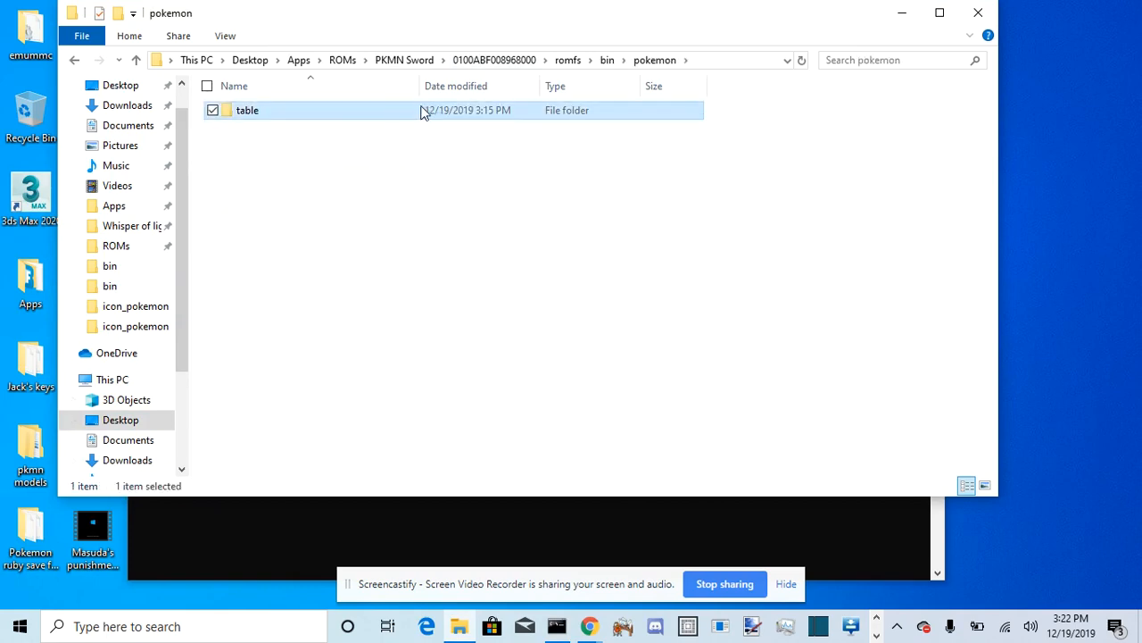
left_click_drag(423, 112, 600, 529)
left_click(599, 529)
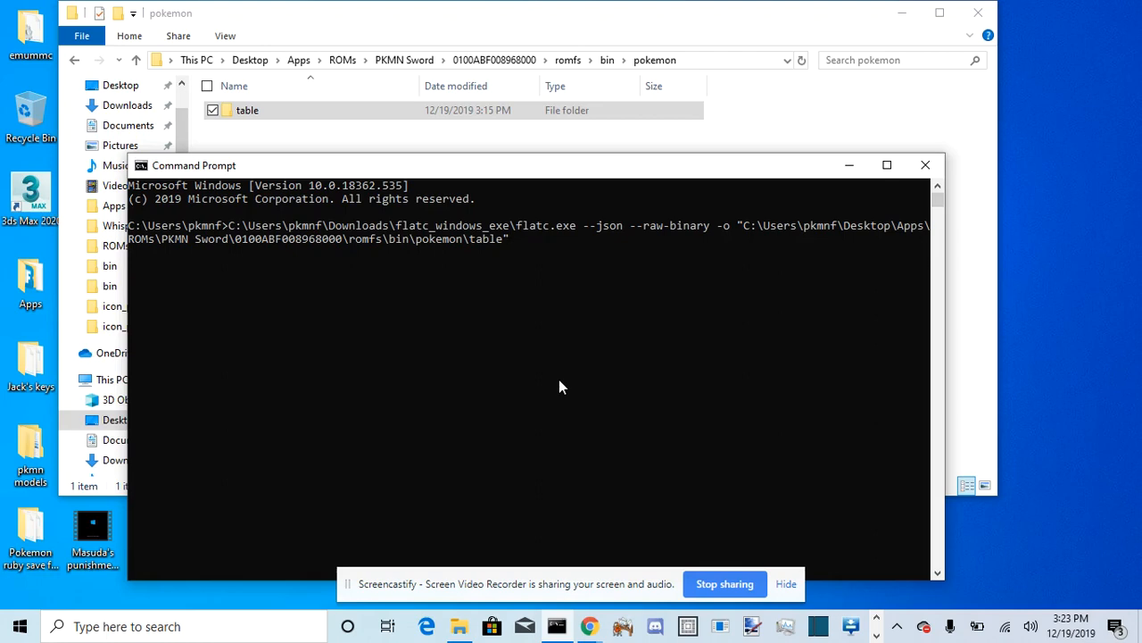
Append the path of swsh_schema.fbs from Documents to the command, followed by the -- separator
left_click(447, 33)
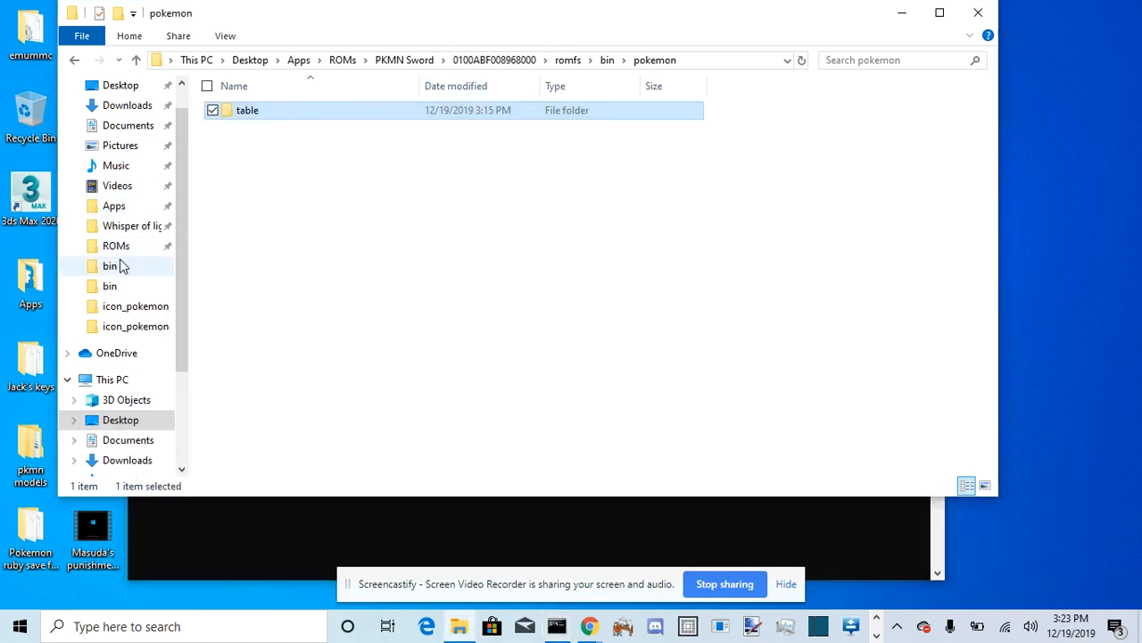
left_click(128, 126)
scroll(446, 259, "down", 4)
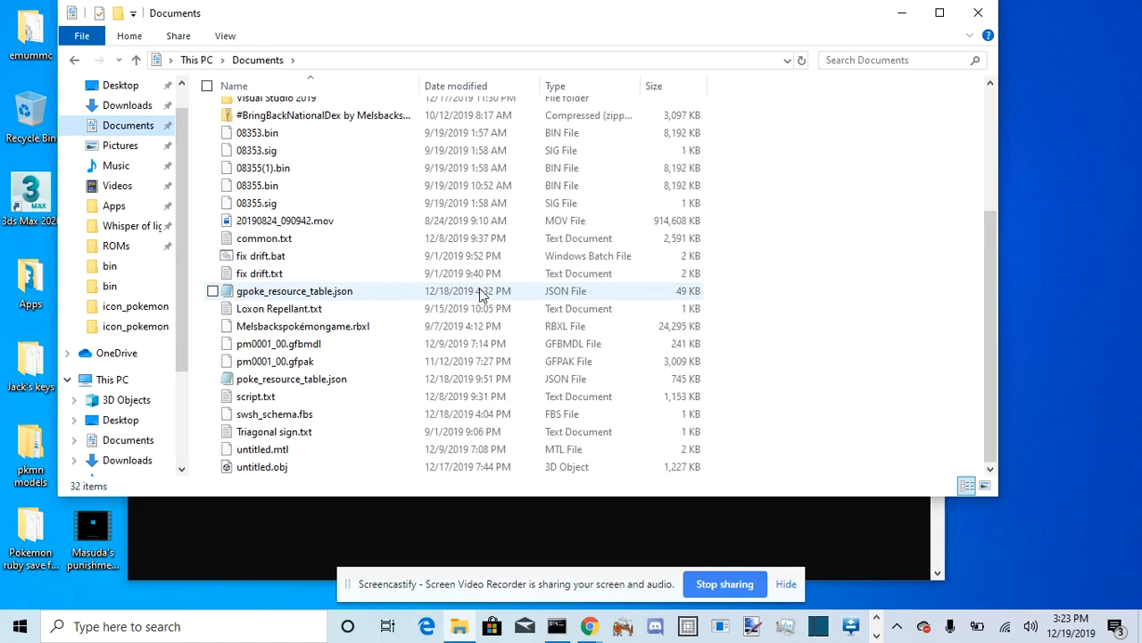
left_click(298, 414)
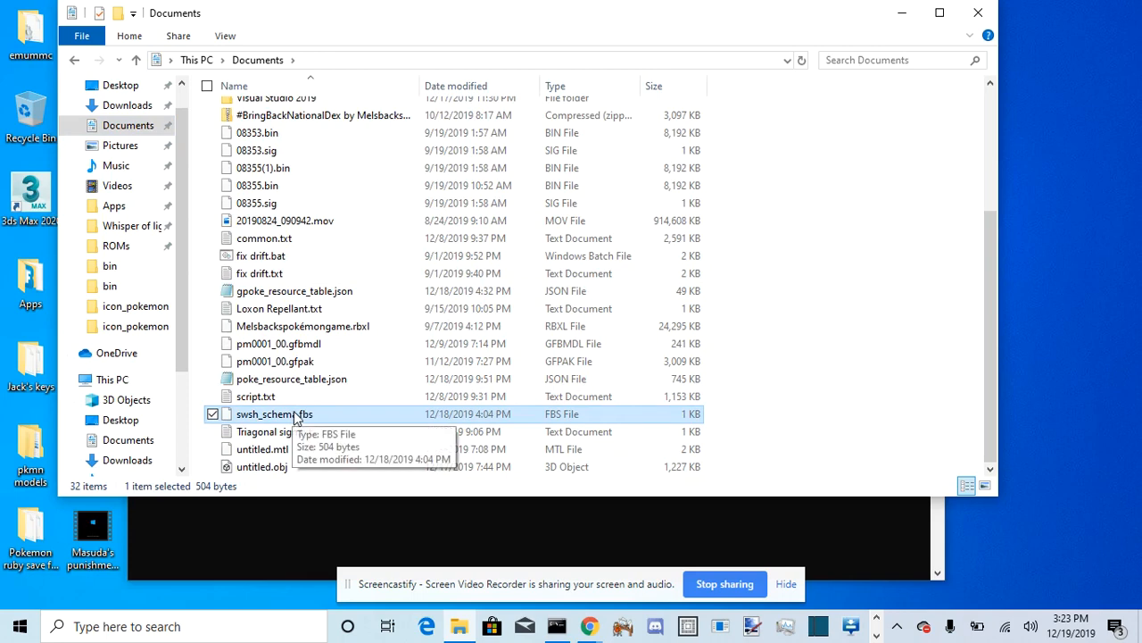
left_click_drag(303, 416, 447, 532)
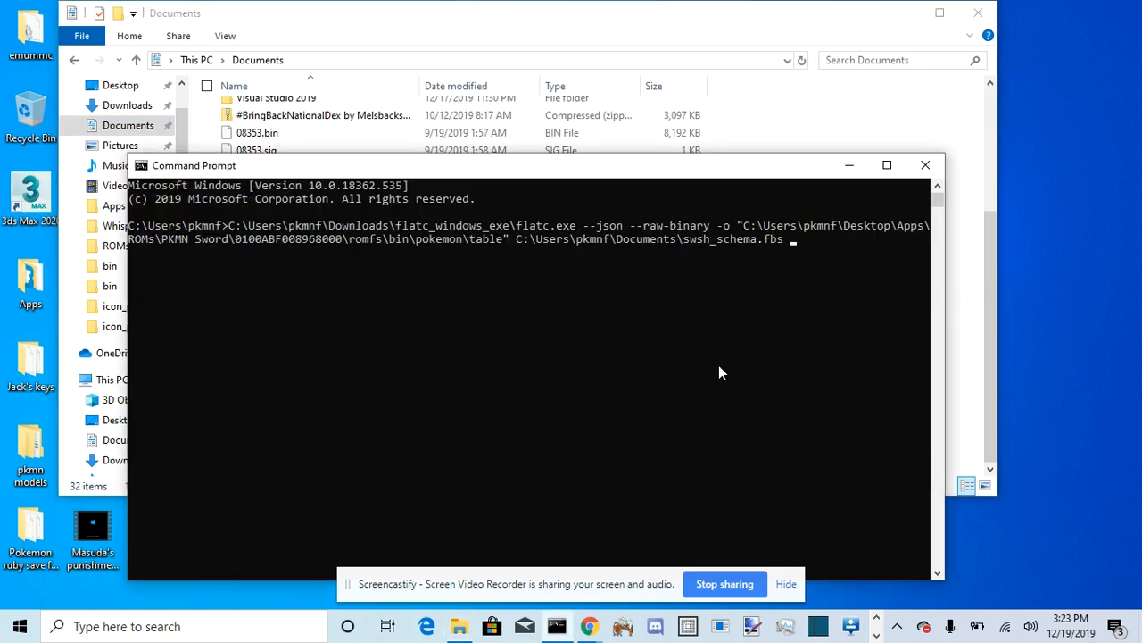
type("--")
Append the path of poke_resource_table.gfbpmcatalog from the table folder and run the flatc conversion
left_click(75, 61)
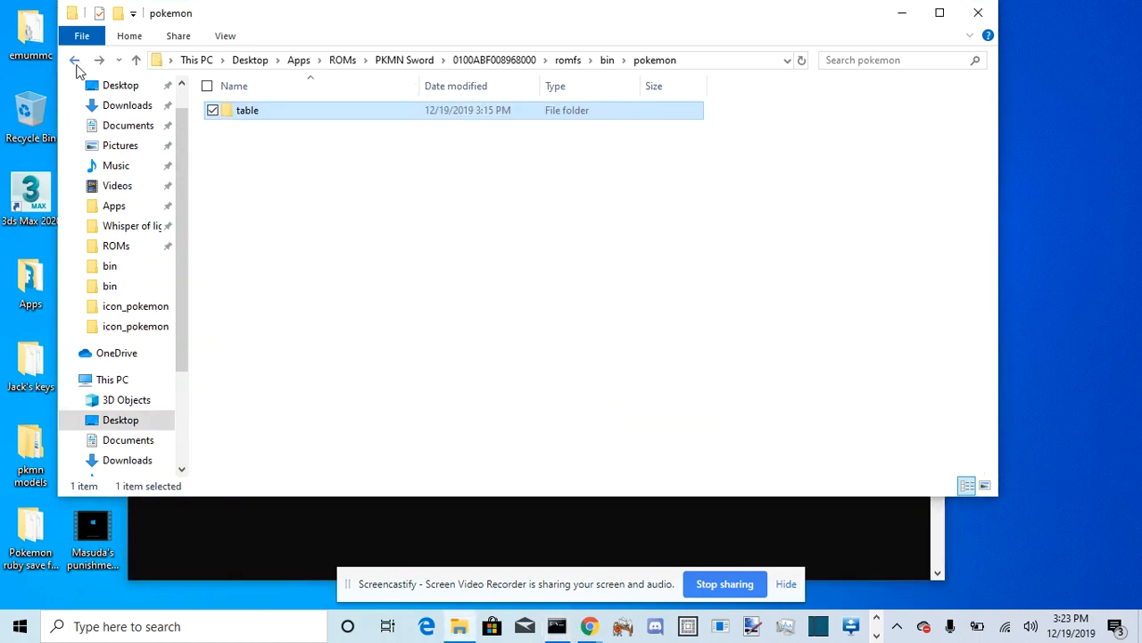
double_click(498, 111)
left_click(494, 110)
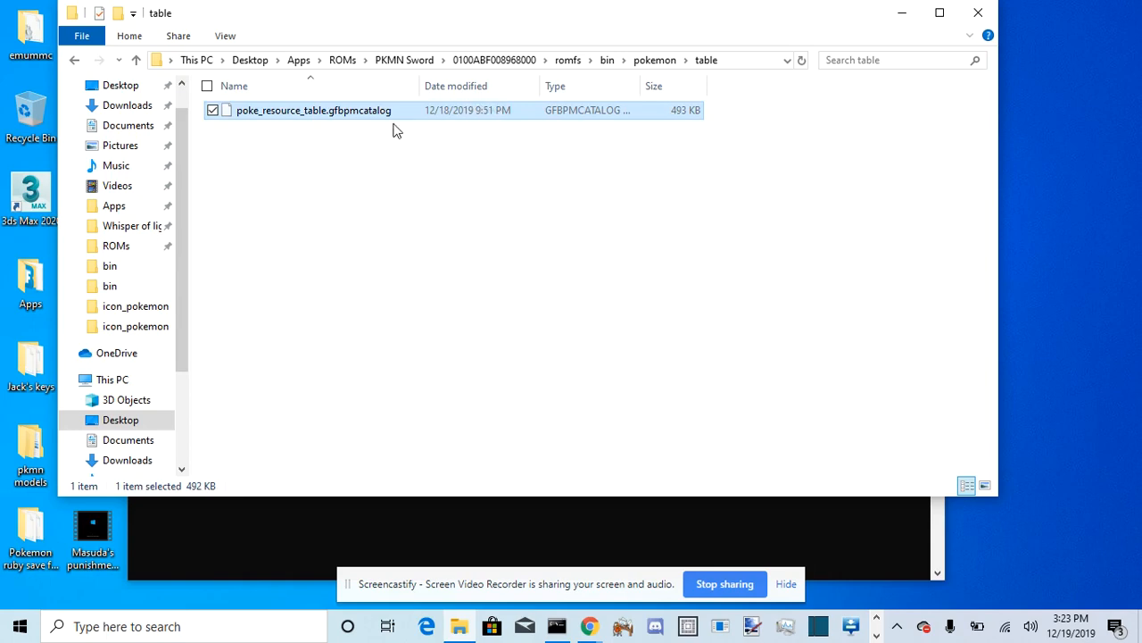
left_click_drag(394, 119, 622, 548)
left_click(614, 532)
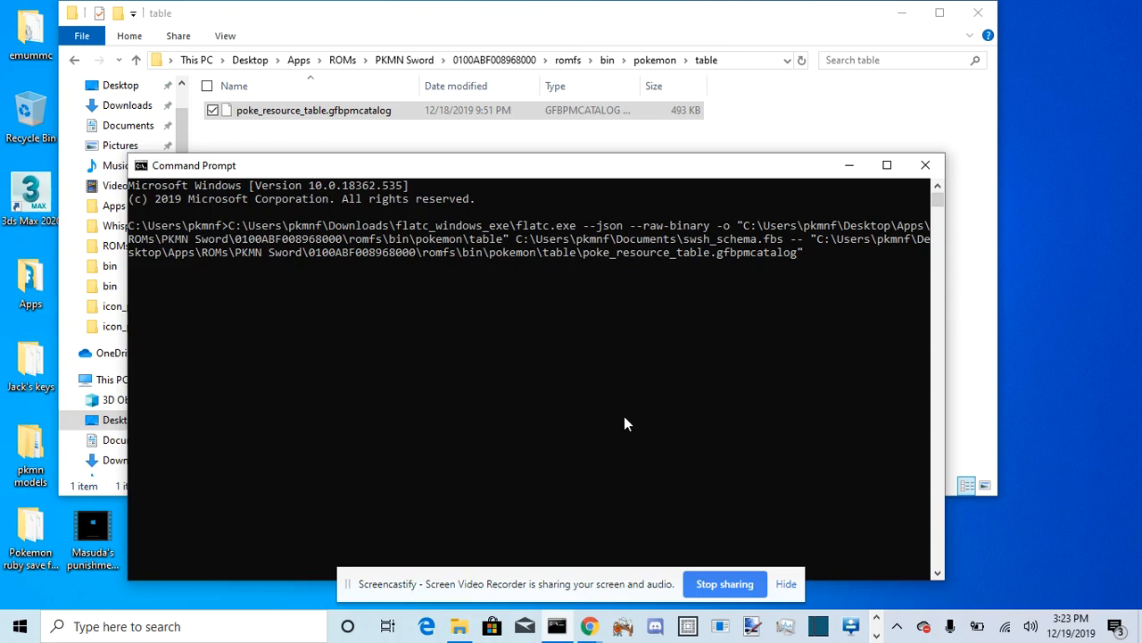
key("Return")
Permanently delete poke_resource_table.json from the table folder
left_click(788, 120)
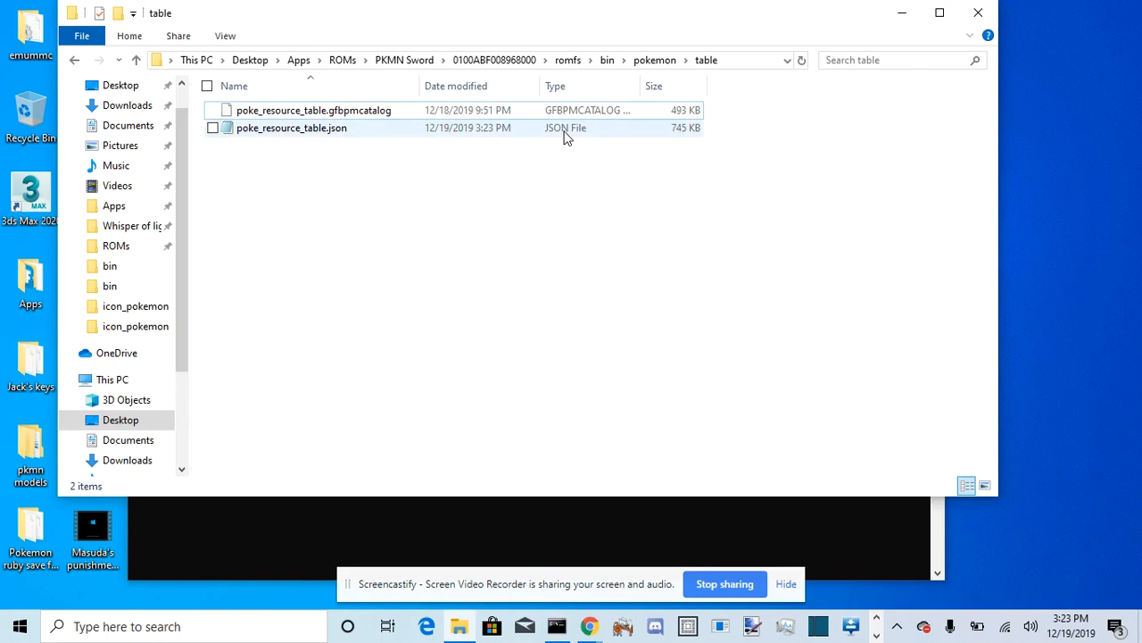
left_click(564, 132)
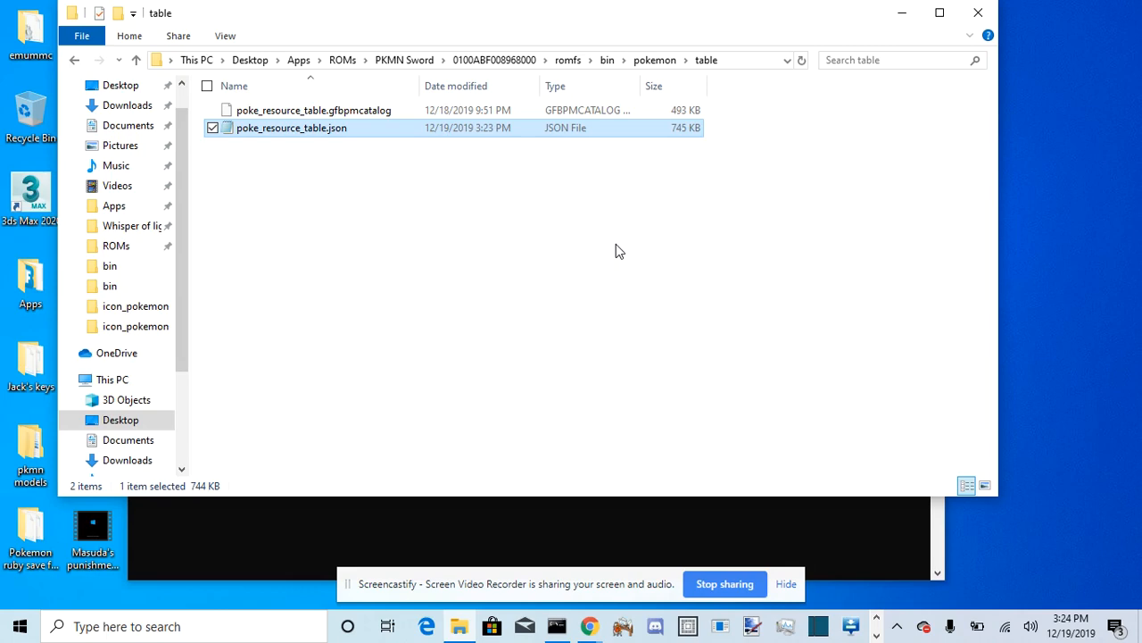
key("shift+Delete")
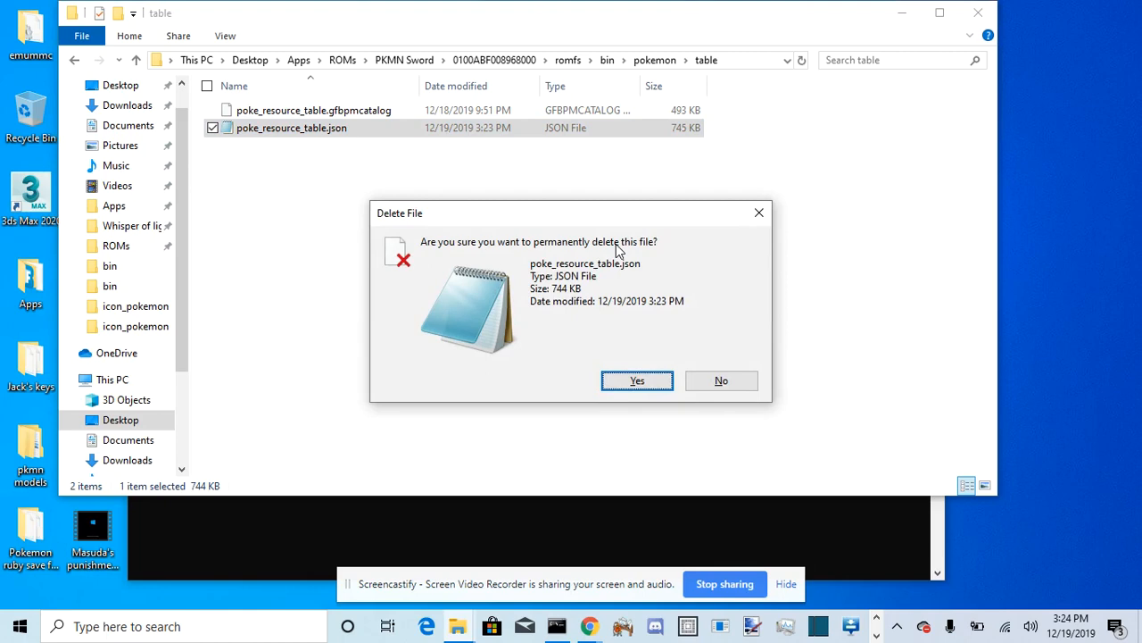
key("Return")
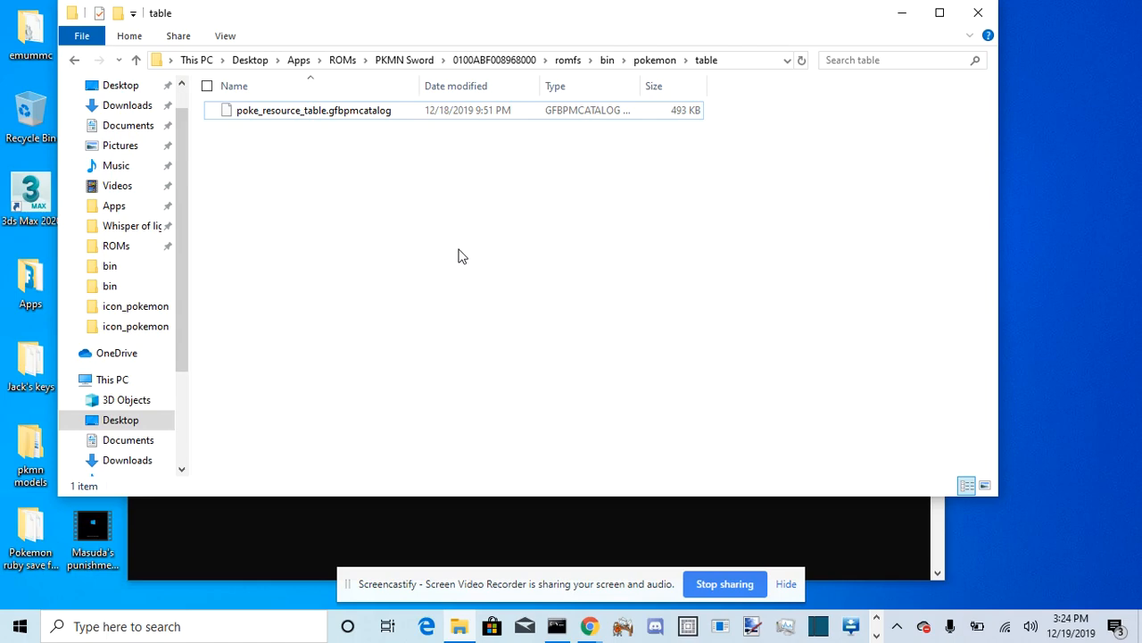
Open the romfs\bin\archive\pokemon folder of PKMNLGE under ROMs and browse its .gfpak model files
scroll(147, 334, "down", 2)
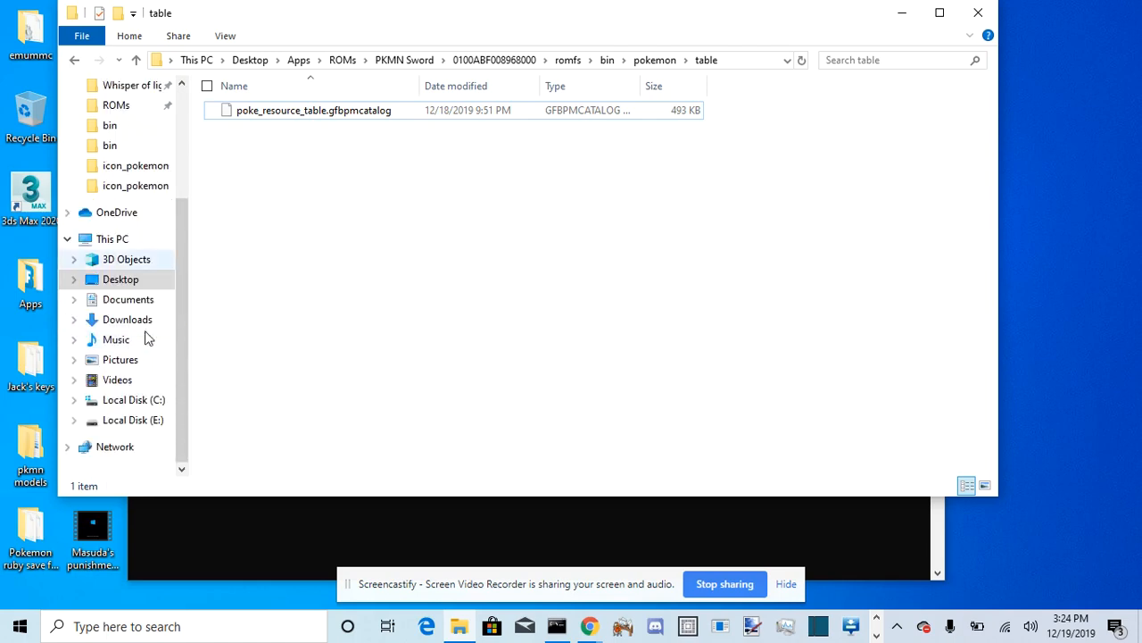
scroll(152, 203, "up", 1)
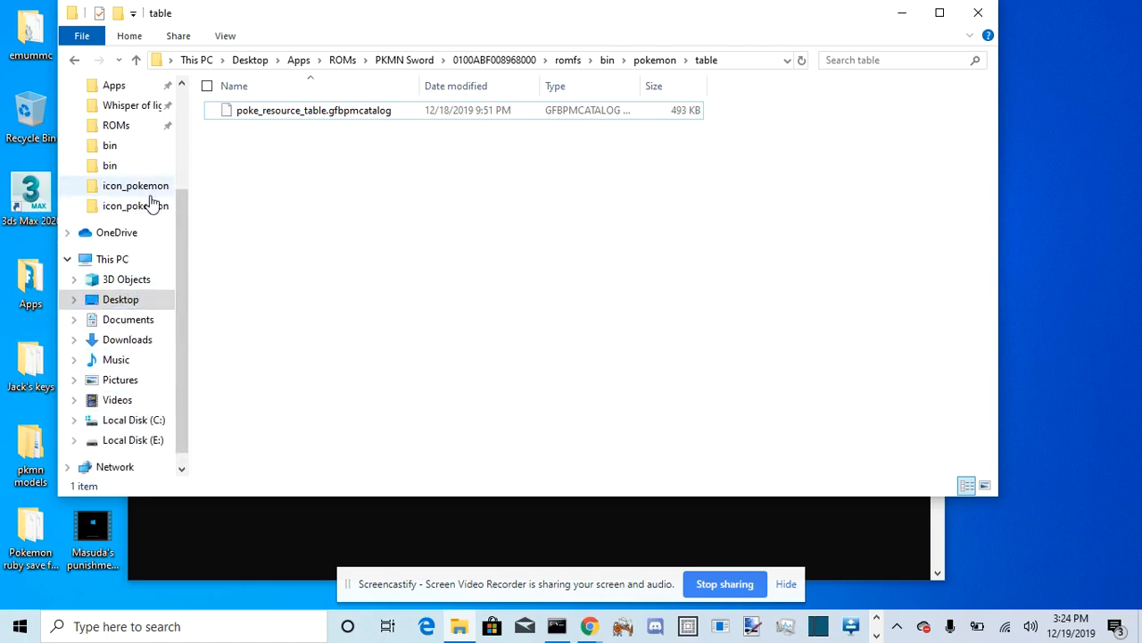
scroll(150, 200, "up", 1)
left_click(129, 146)
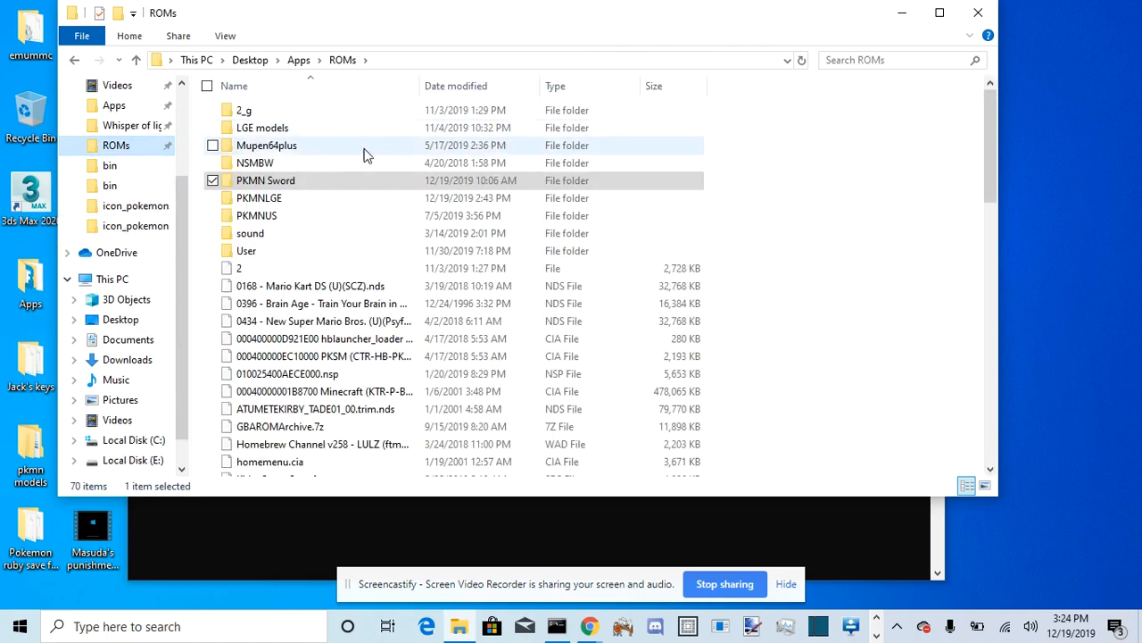
double_click(337, 195)
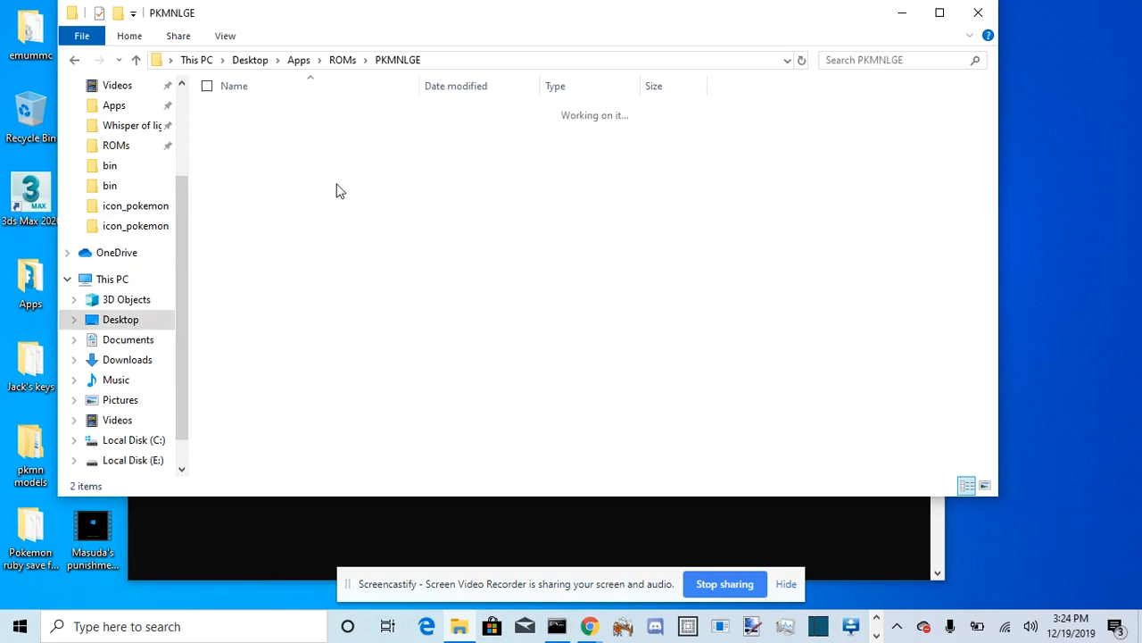
double_click(342, 128)
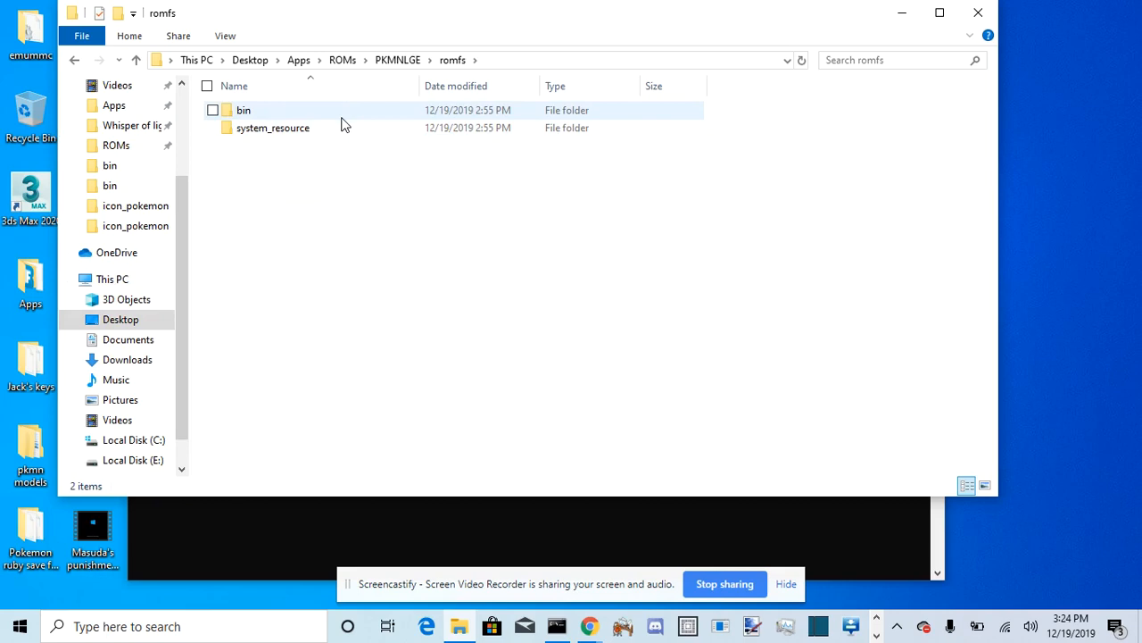
double_click(342, 118)
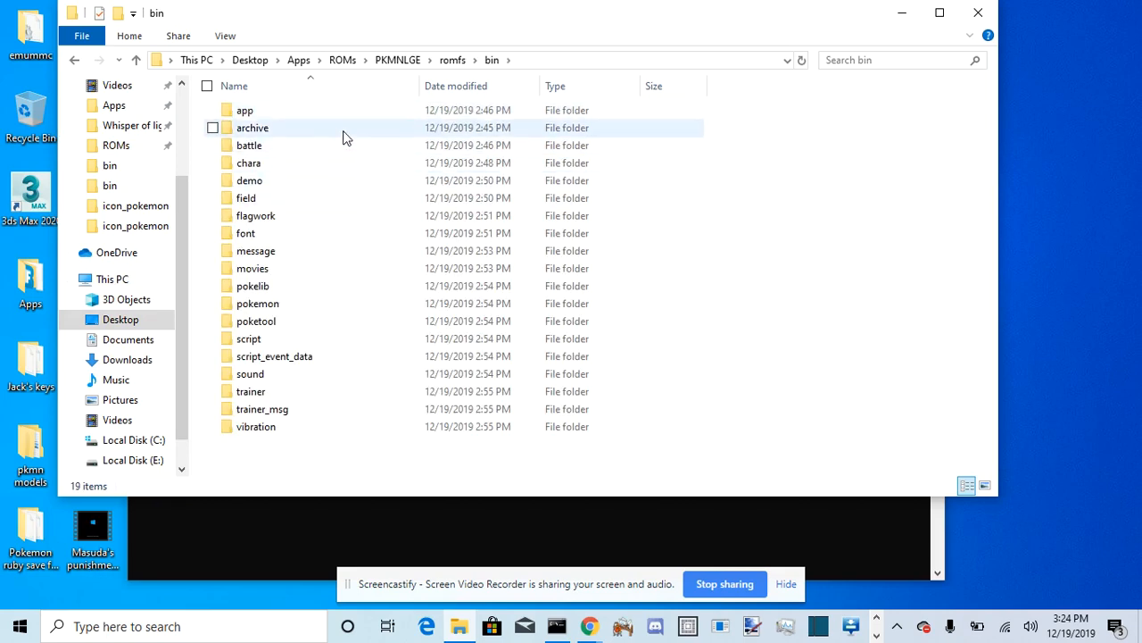
double_click(346, 136)
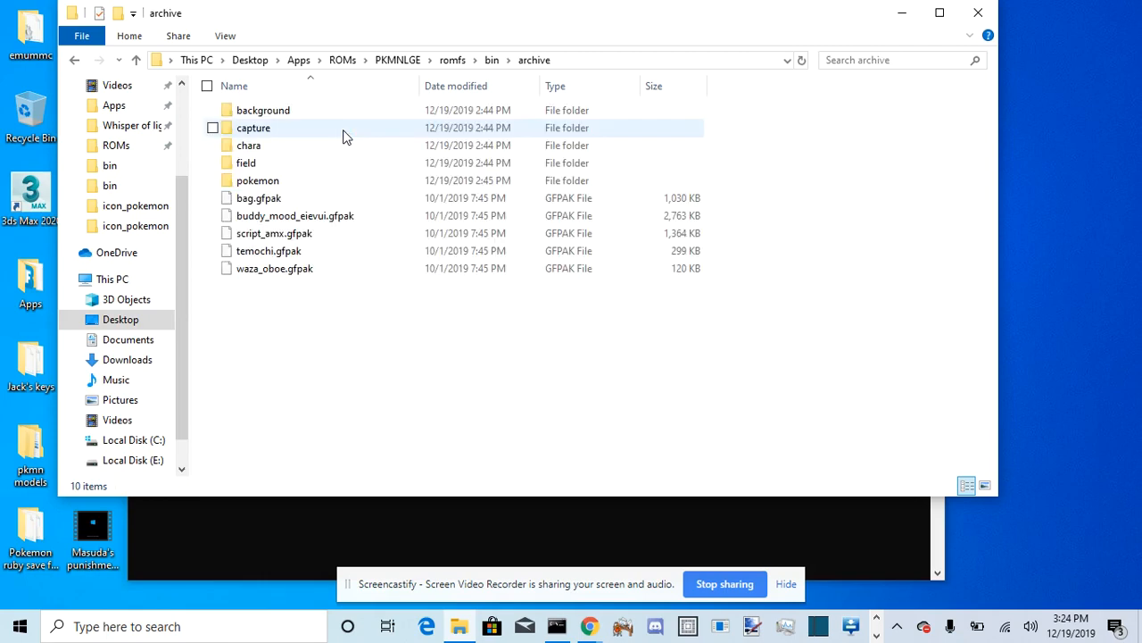
double_click(349, 179)
scroll(426, 173, "down", 4)
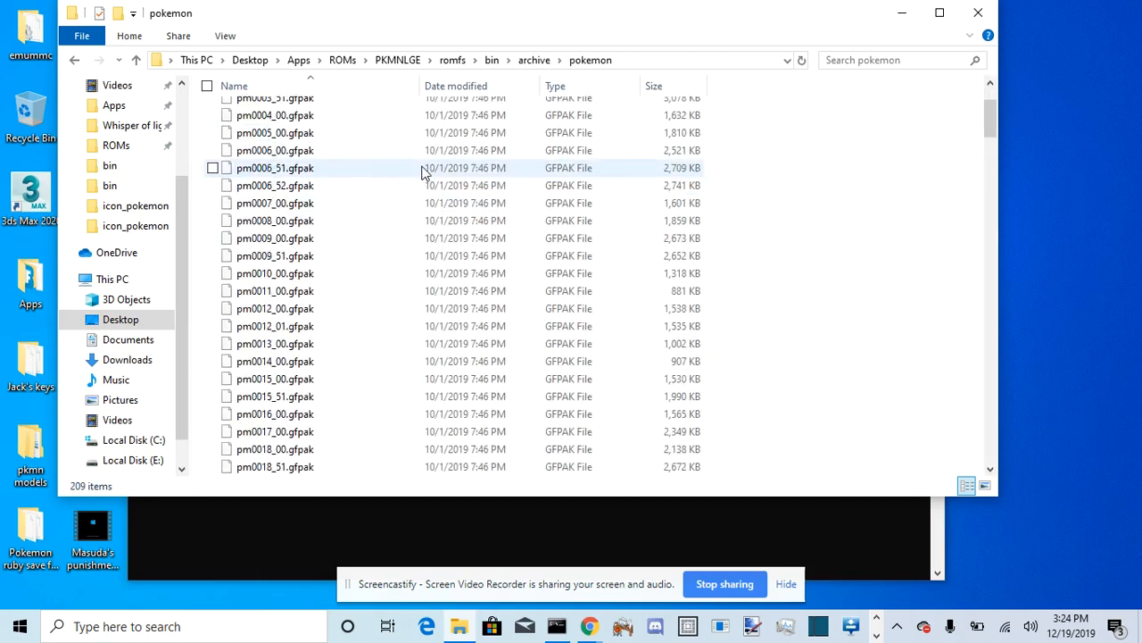
Examine the numbering of the .gfpak model files throughout the Let's Go Eevee pokemon folder
scroll(558, 227, "down", 6)
scroll(573, 249, "up", 11)
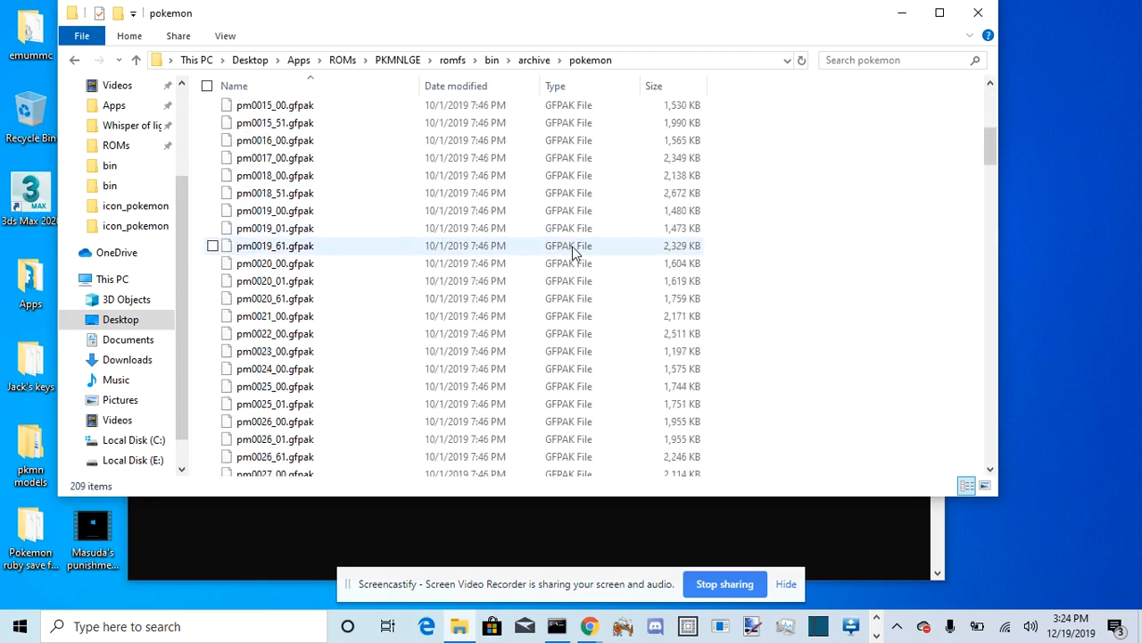
scroll(581, 308, "down", 20)
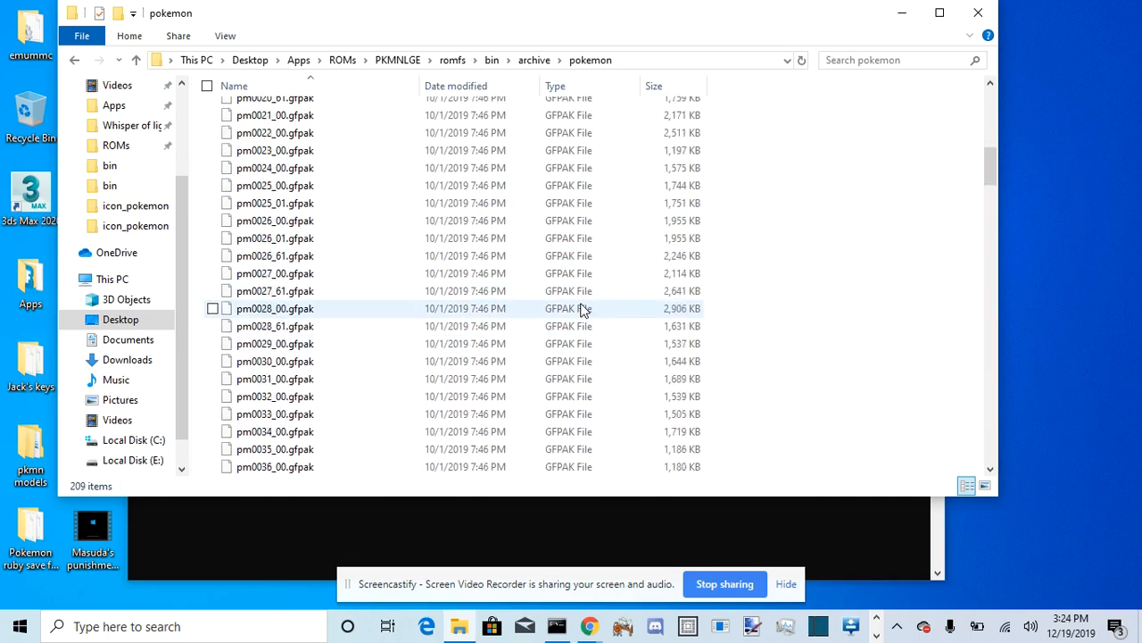
scroll(596, 334, "up", 5)
scroll(596, 334, "up", 15)
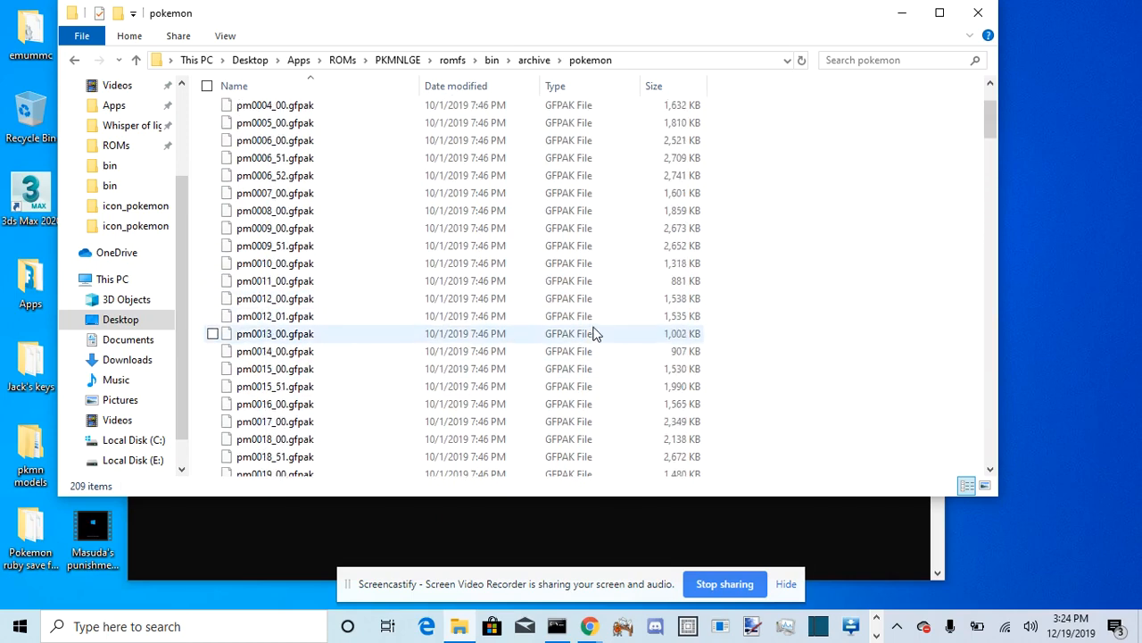
scroll(597, 334, "down", 5)
scroll(596, 334, "down", 20)
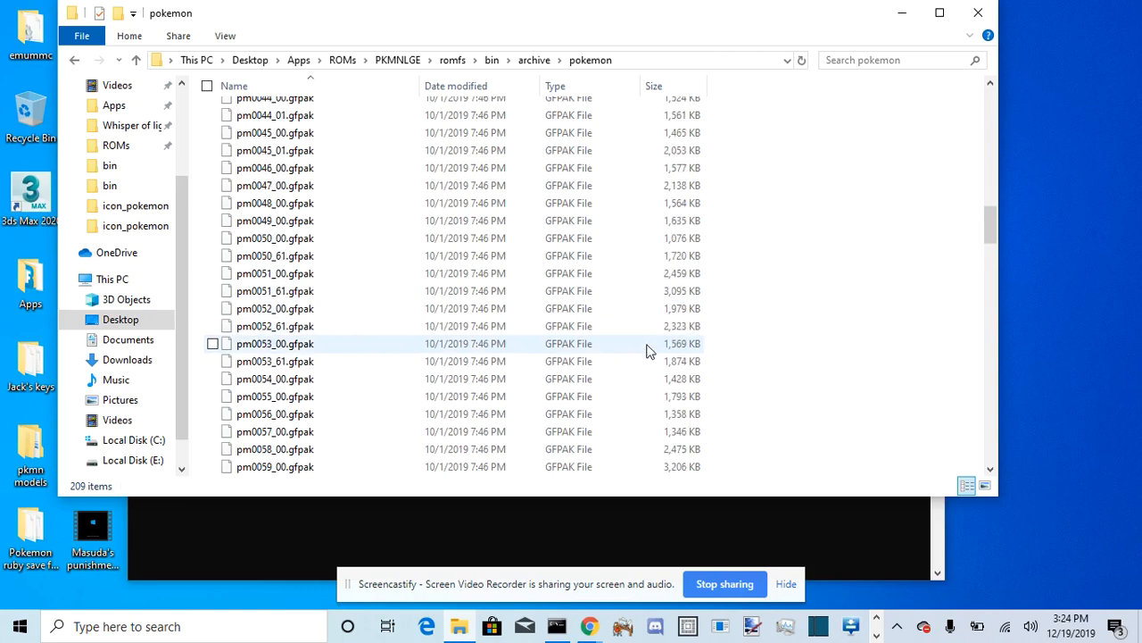
scroll(647, 385, "down", 18)
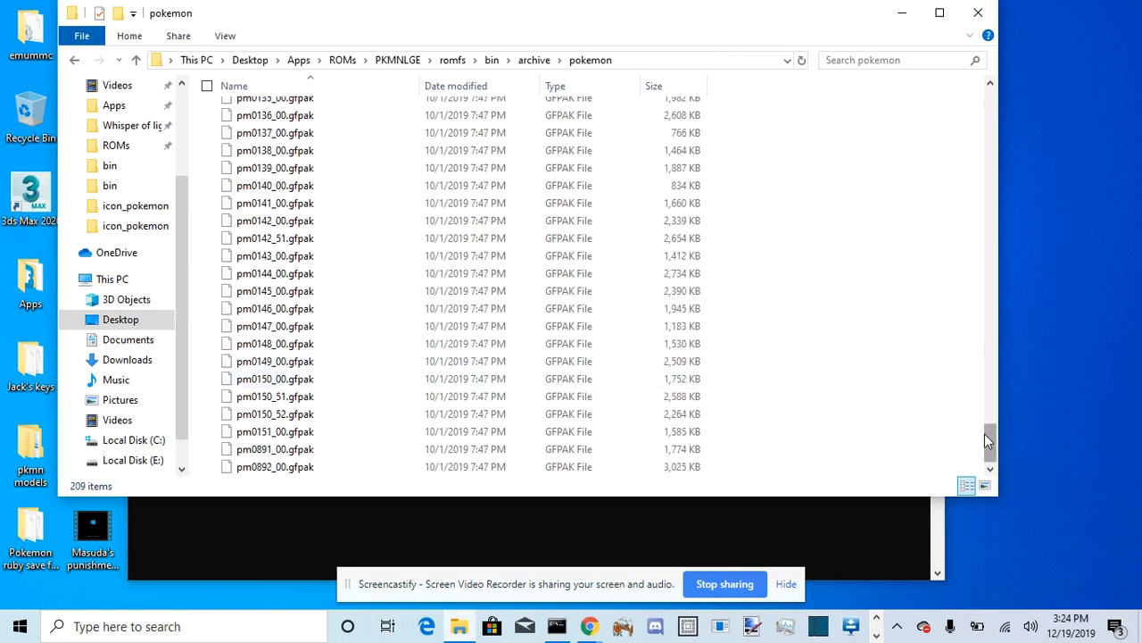
left_click_drag(985, 434, 943, 77)
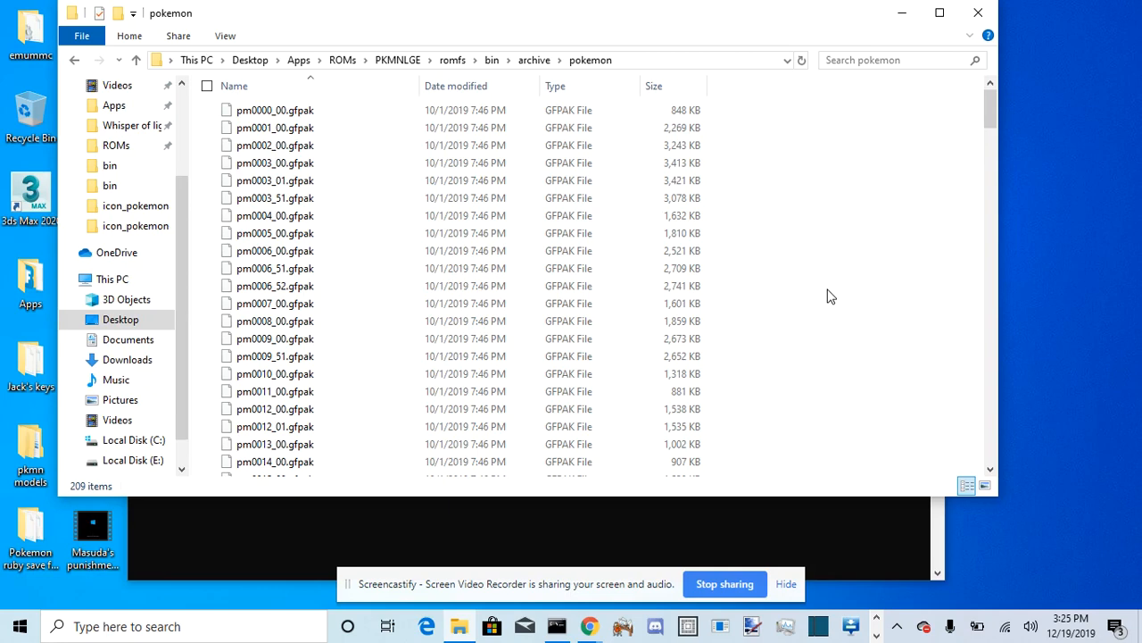
Select pm0054_00.gfpak and pm0055_00.gfpak in the Let's Go Eevee pokemon folder for copying
scroll(676, 374, "down", 8)
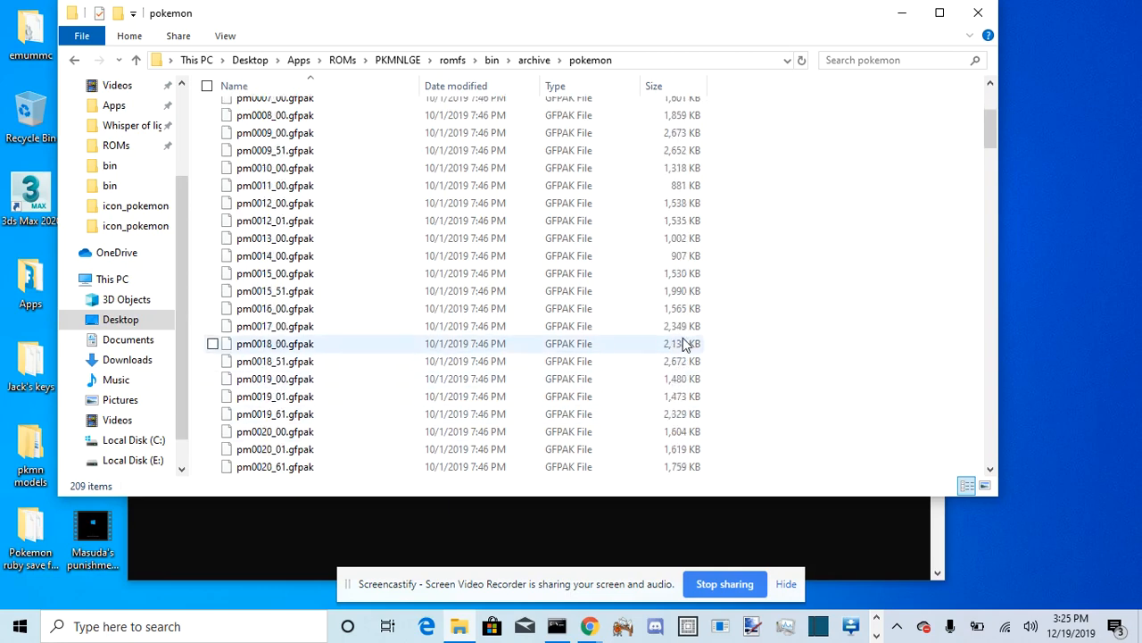
scroll(670, 343, "down", 8)
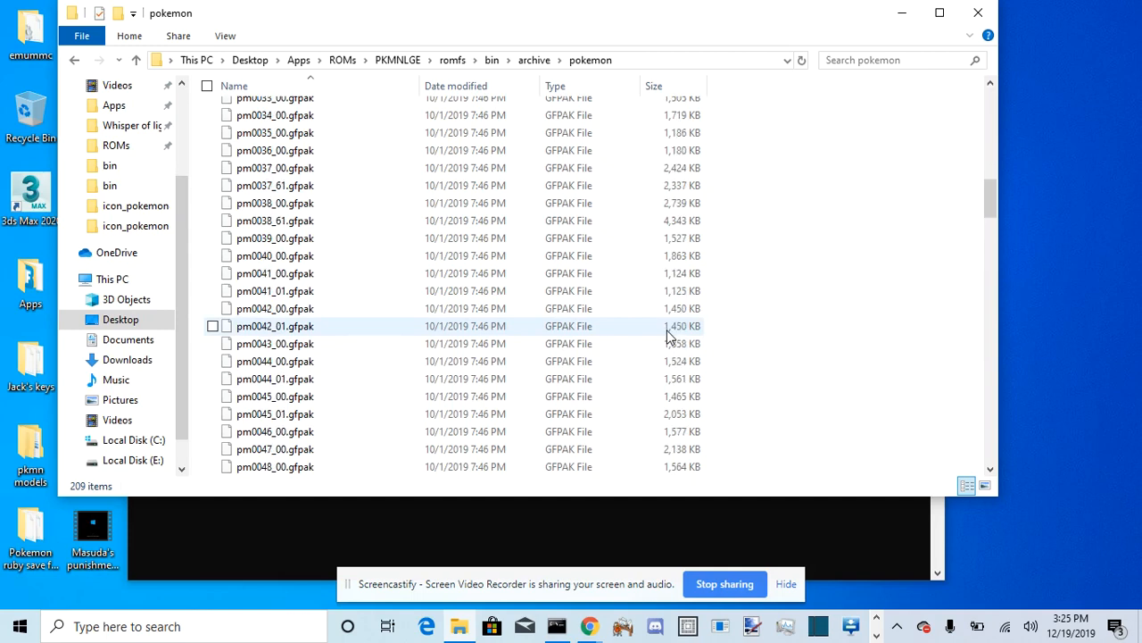
left_click(440, 433)
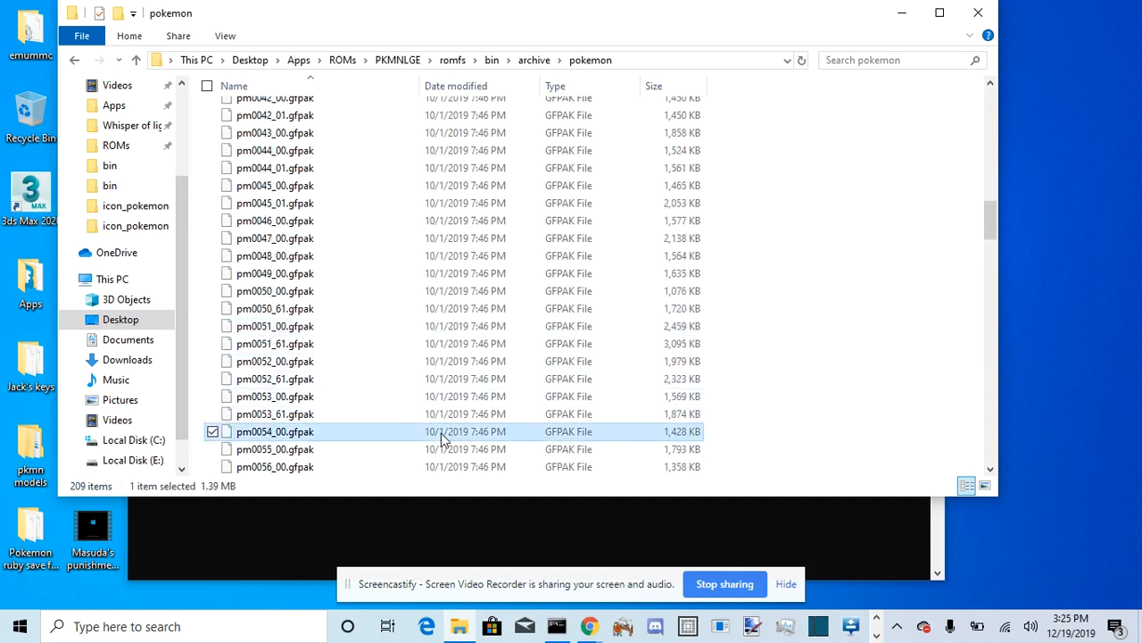
left_click(435, 449, "ctrl")
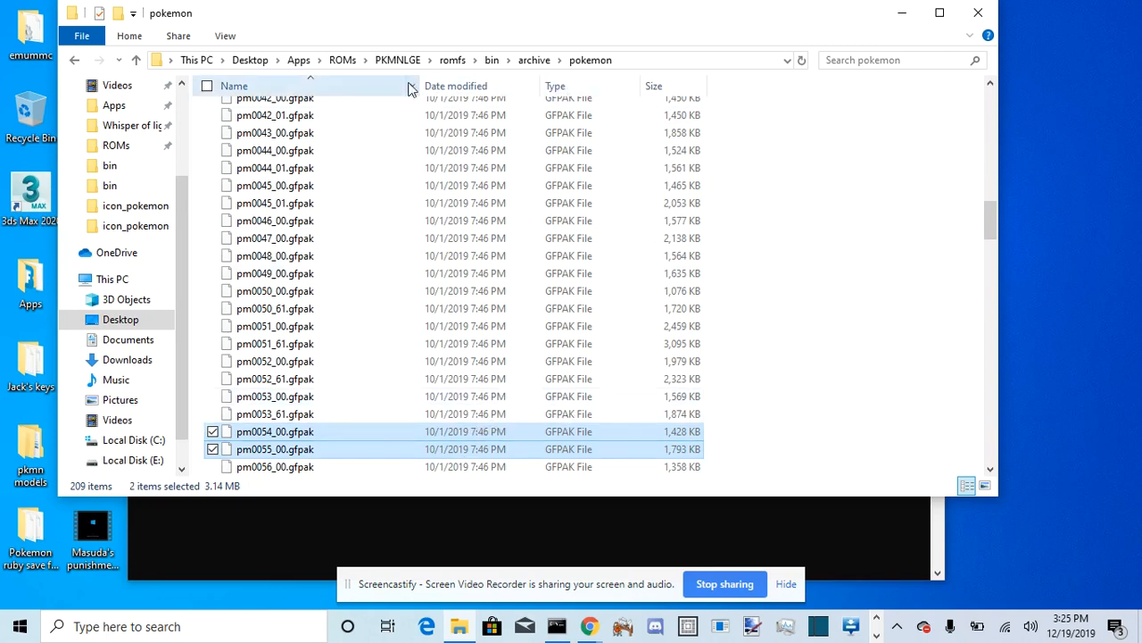
Paste the two copied model files into ROMs\PKMN Sword\0100ABF008968000\romfs\bin\archive\pokemon
scroll(148, 258, "up", 2)
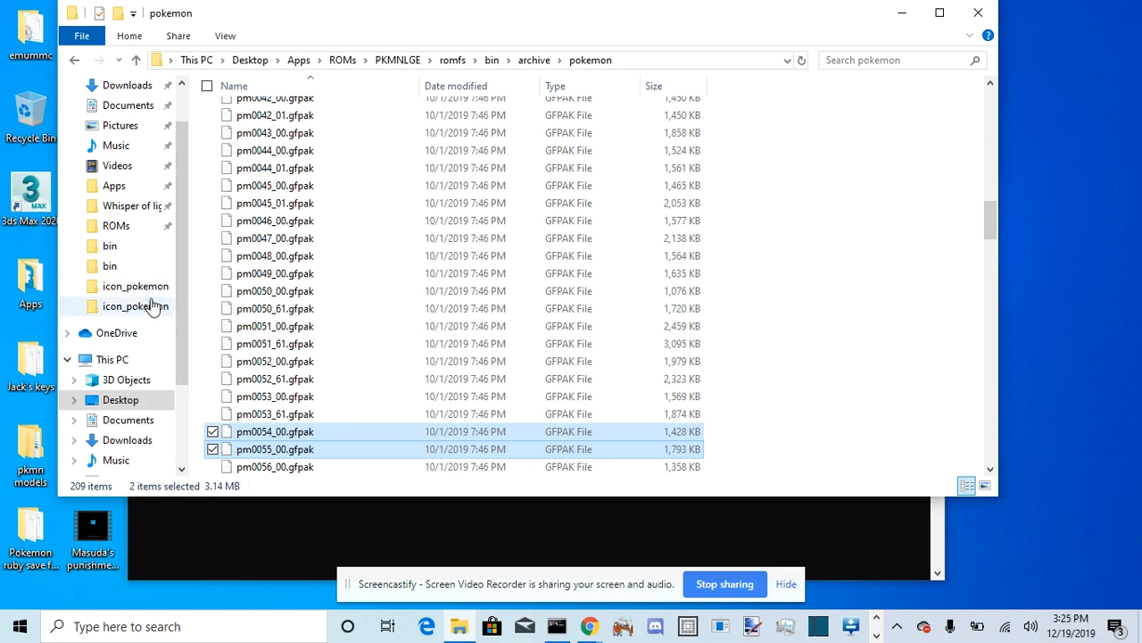
left_click(134, 225)
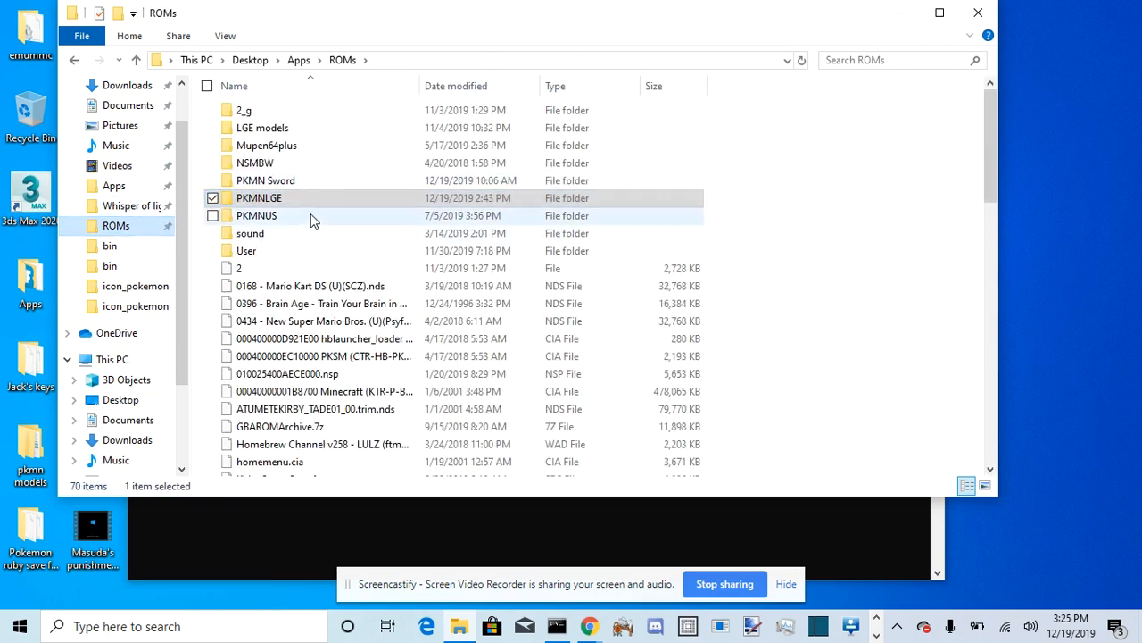
double_click(330, 181)
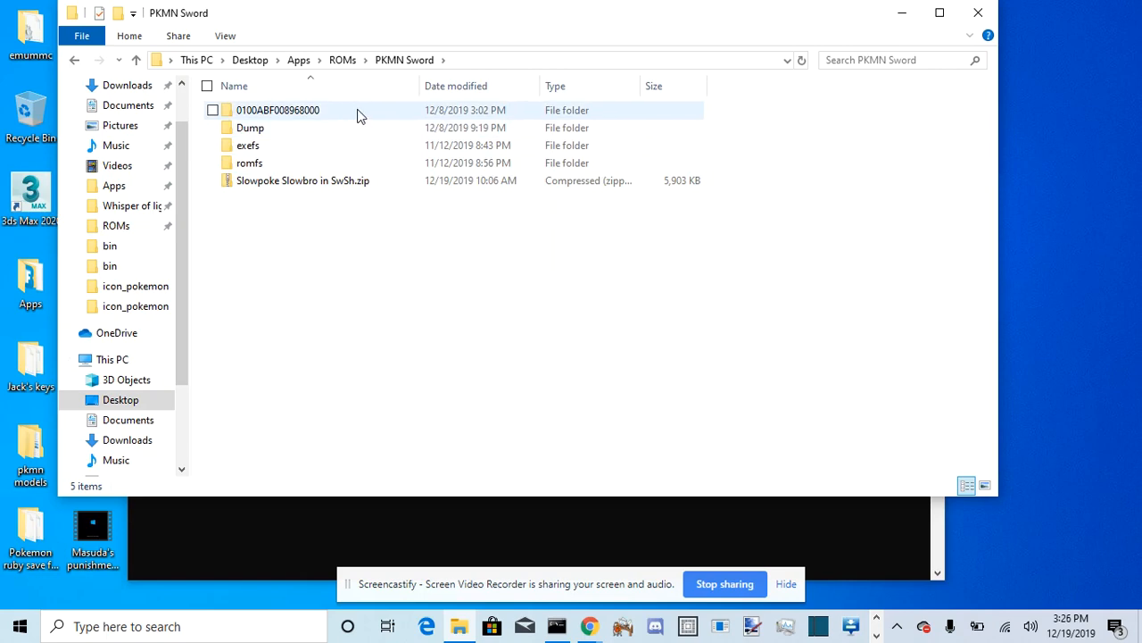
double_click(357, 116)
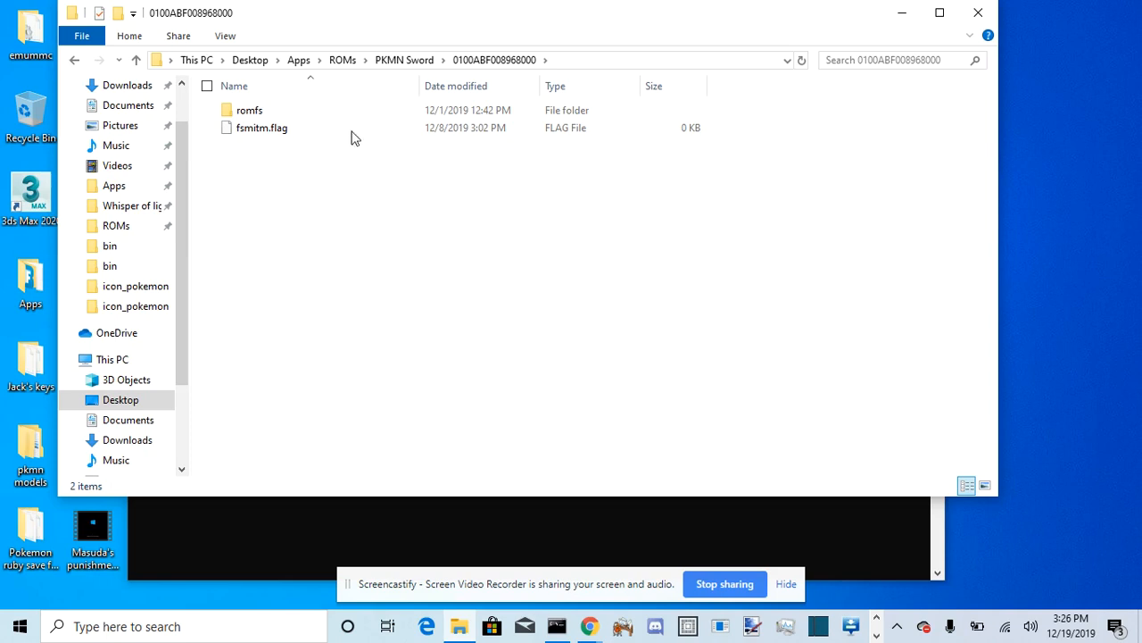
double_click(349, 109)
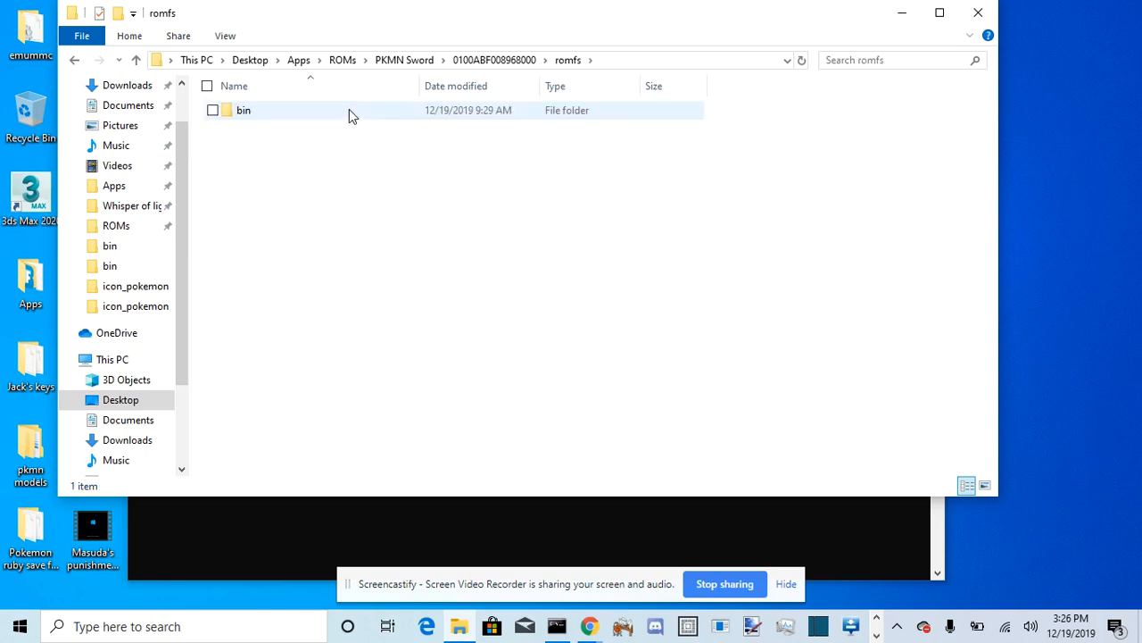
double_click(349, 109)
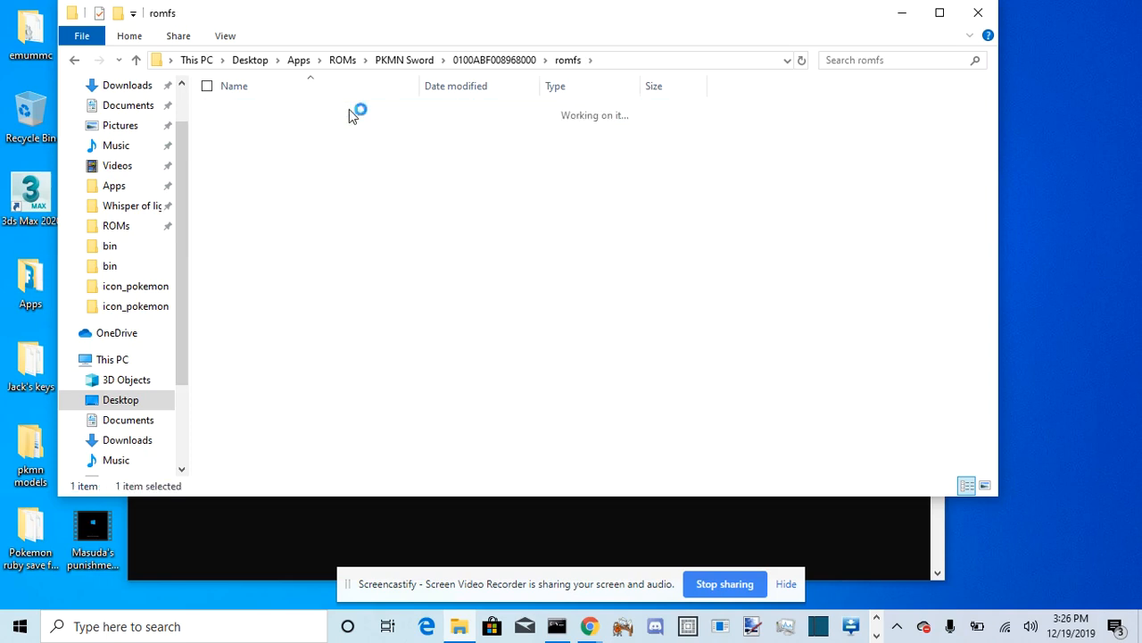
double_click(344, 133)
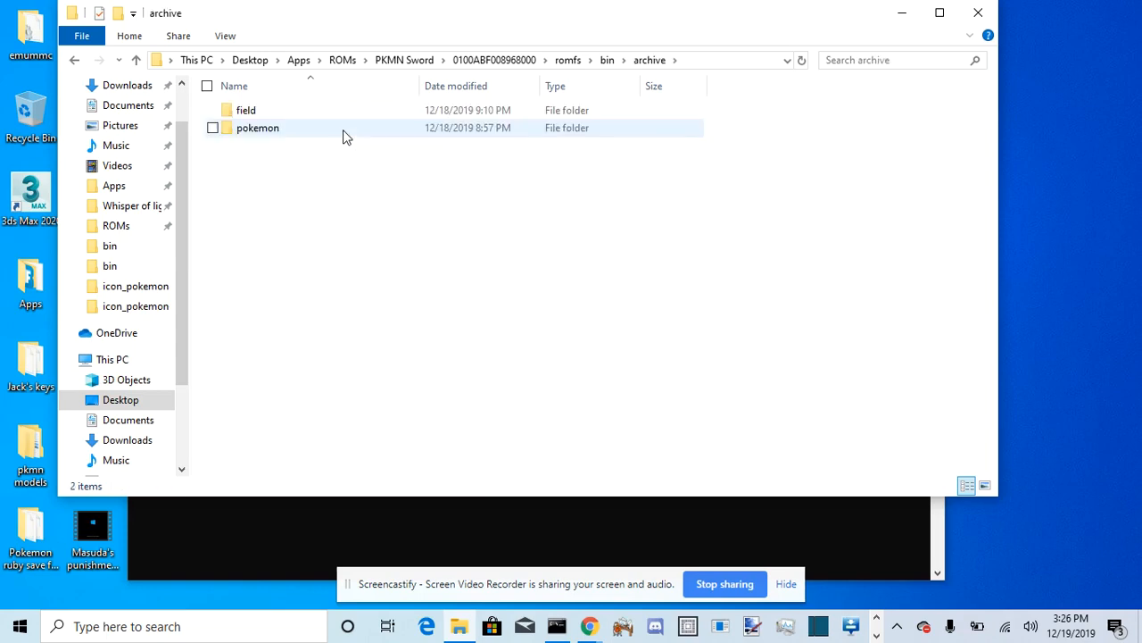
double_click(345, 133)
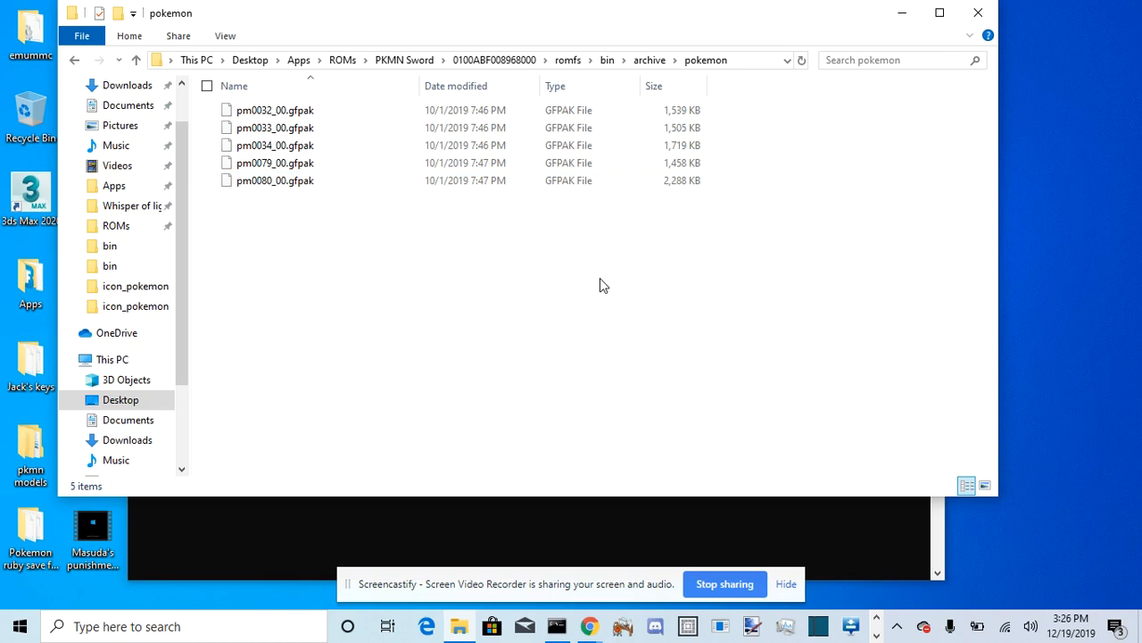
key("ctrl+v")
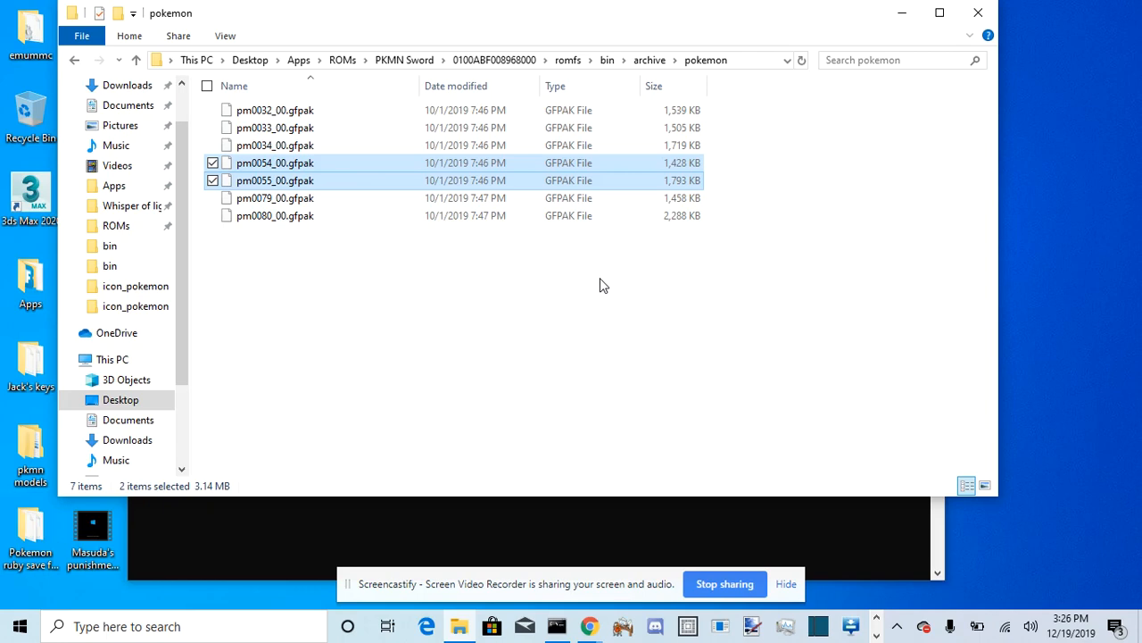
left_click(603, 284)
Open romfs\bin\archive\pokemon of the PKMN Sword dump and examine its model files numbered around pm0054
left_click(529, 63)
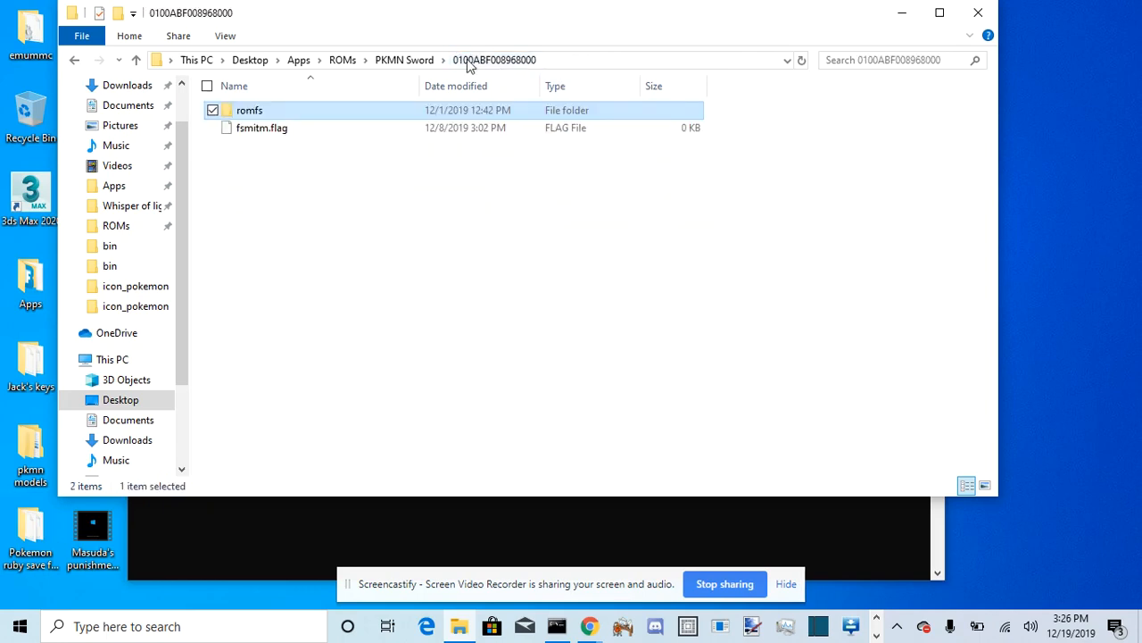
left_click(395, 59)
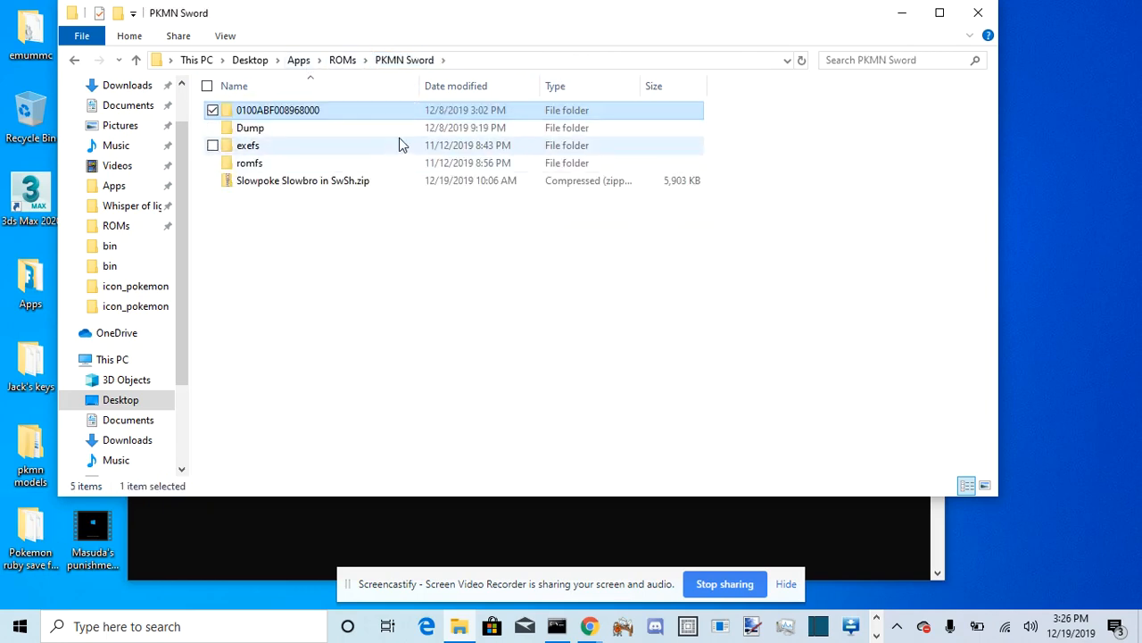
double_click(398, 161)
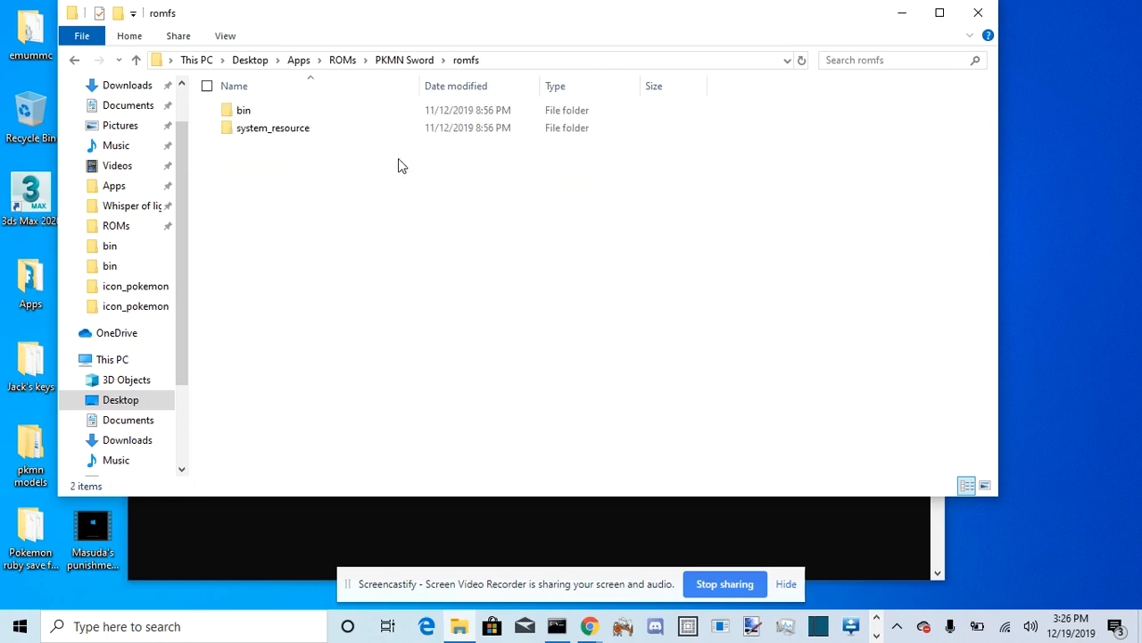
double_click(404, 110)
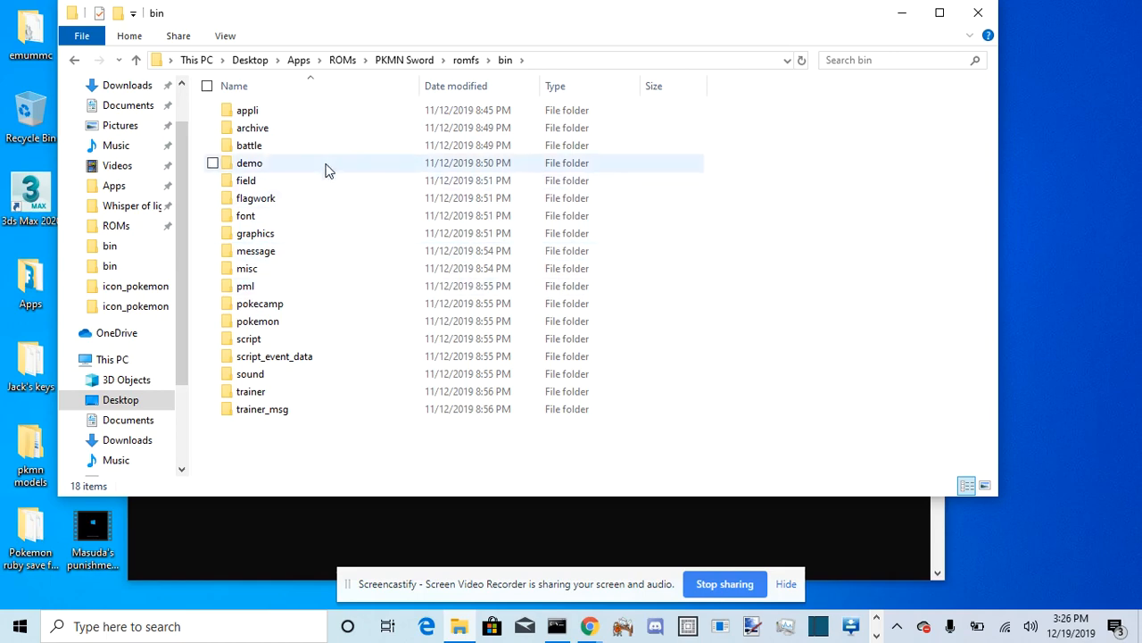
double_click(330, 132)
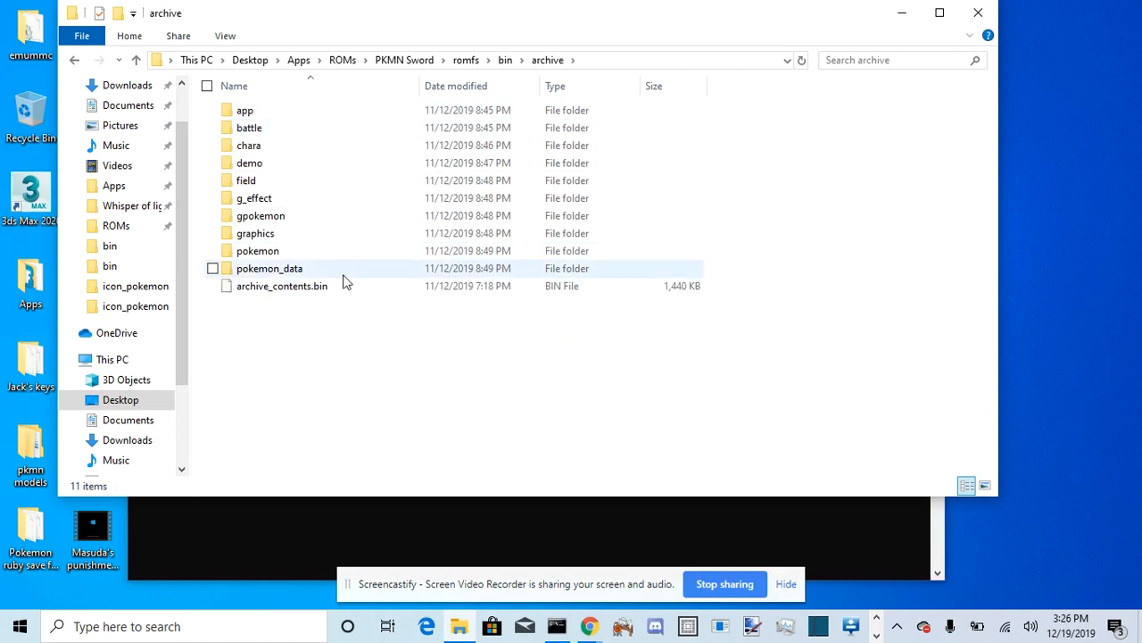
double_click(344, 251)
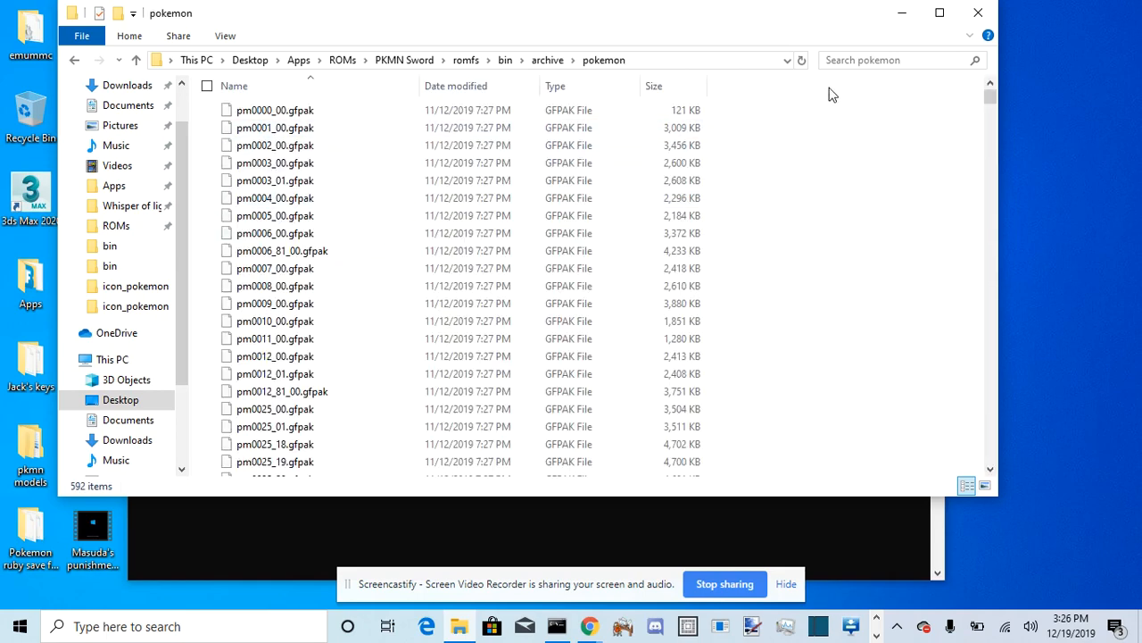
left_click_drag(987, 96, 990, 123)
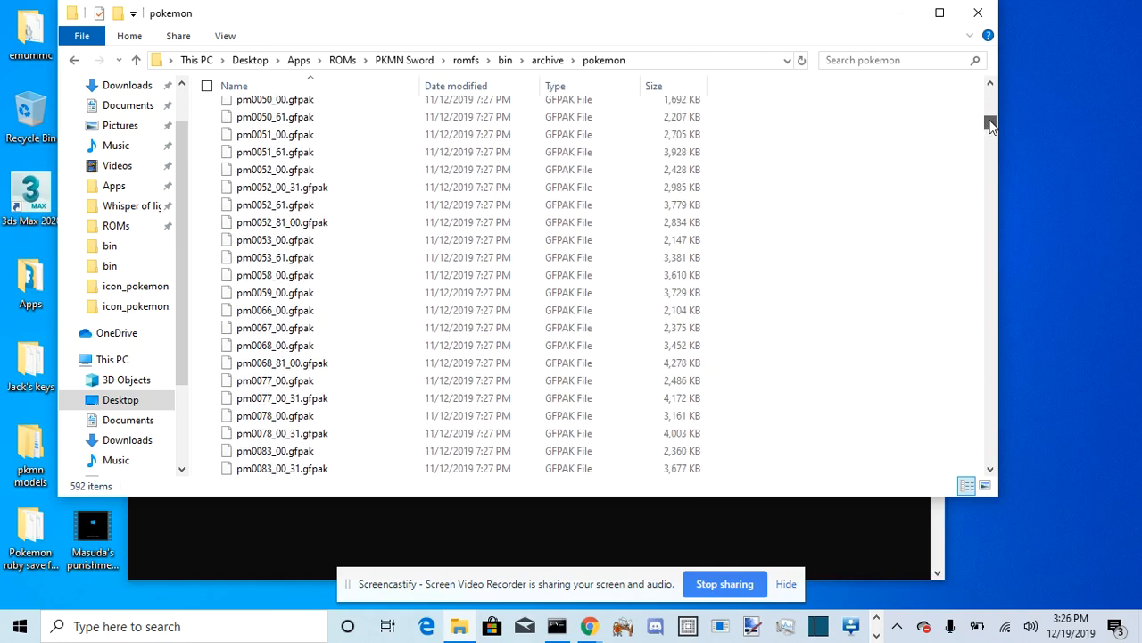
scroll(848, 214, "up", 3)
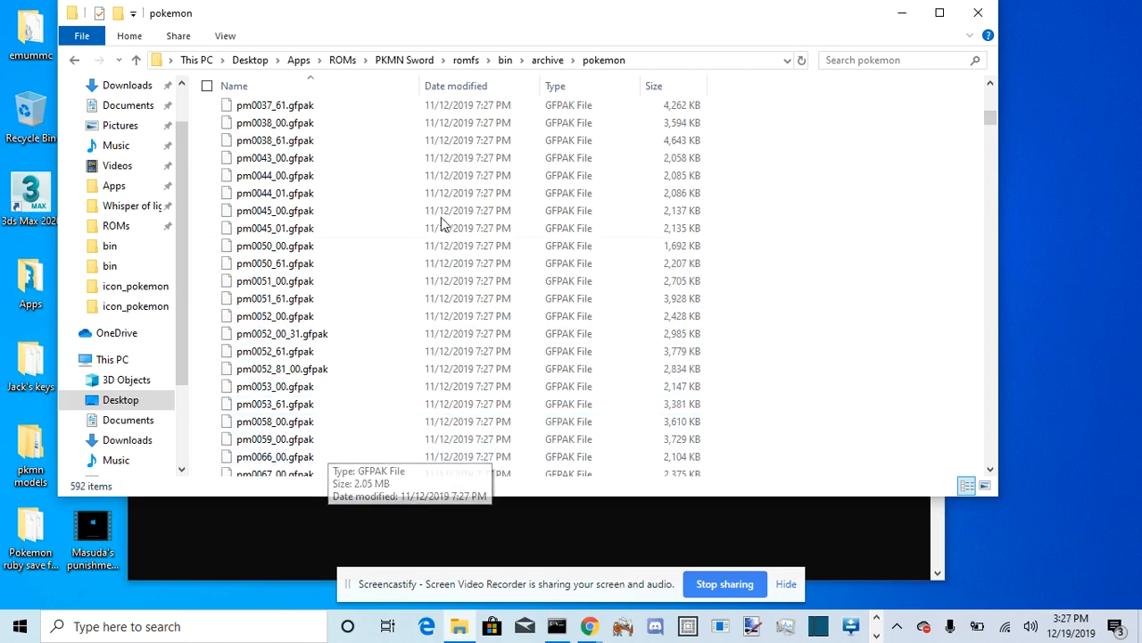
Return from the archive folder to the main PKMN Sword folder
left_click(548, 59)
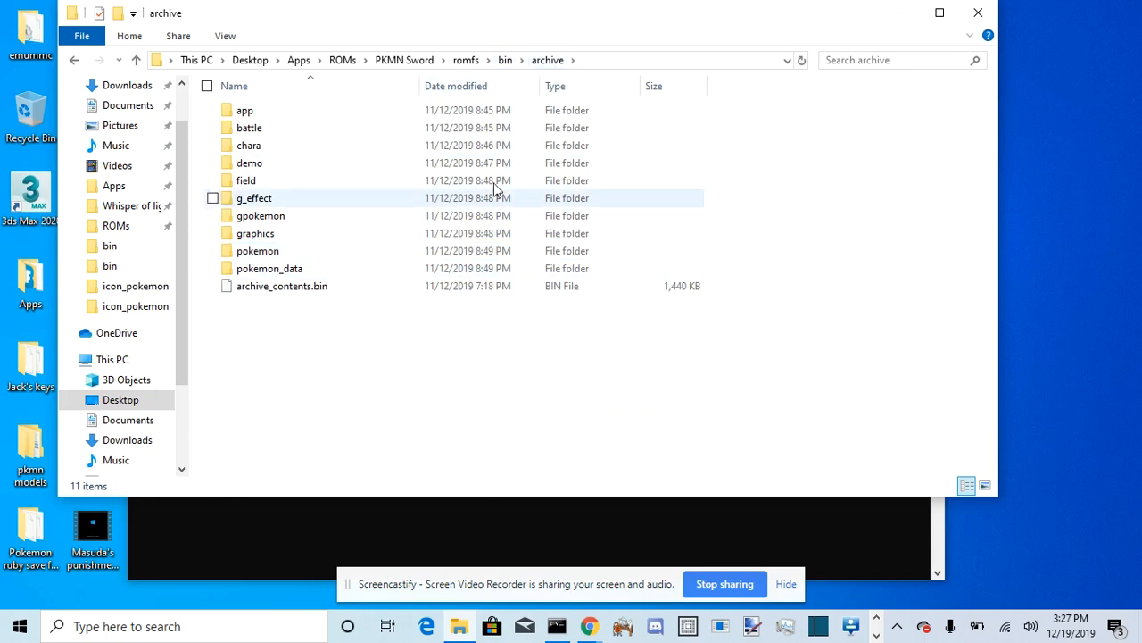
left_click(507, 62)
left_click(468, 60)
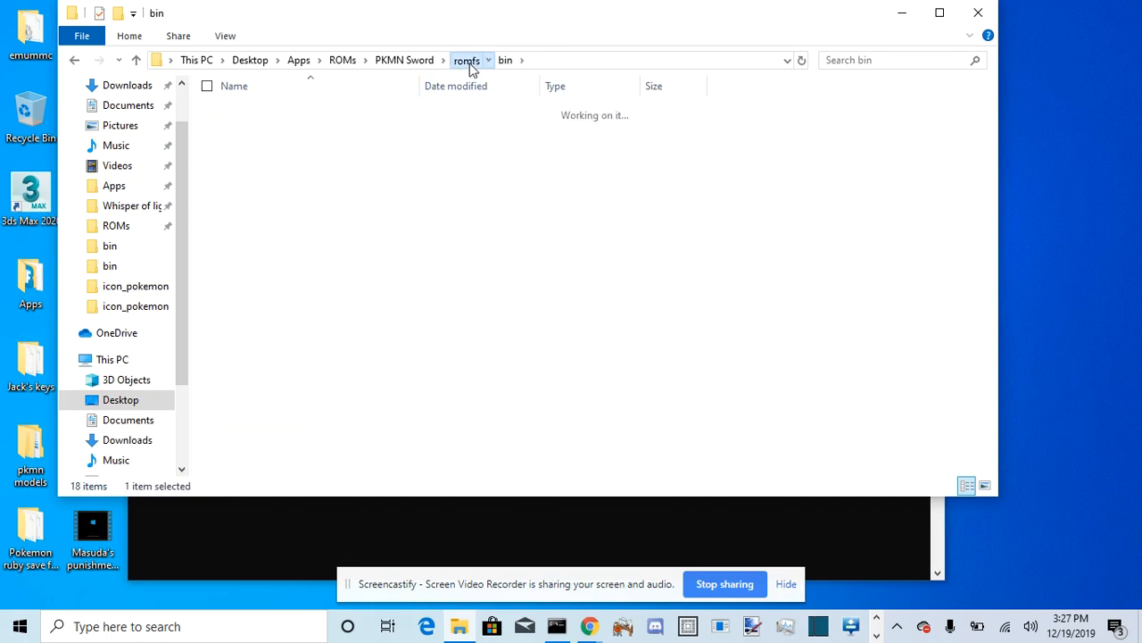
left_click(397, 60)
left_click(373, 257)
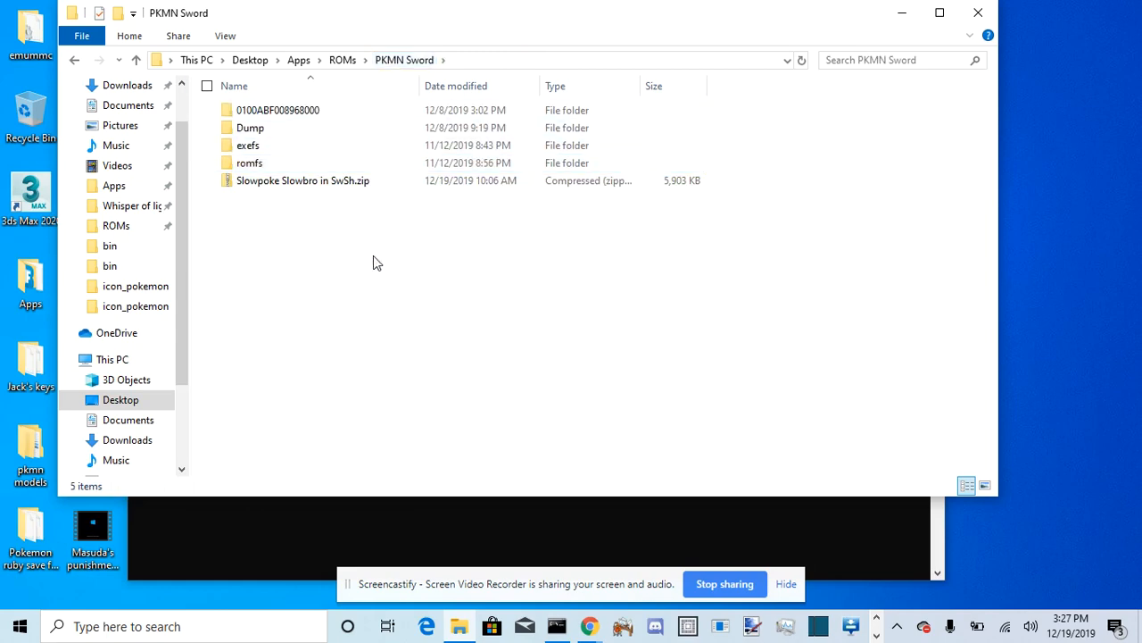
Switch to pkNX, open the Pokémon Editor and load the Psyduck - 054 entry
left_click(876, 634)
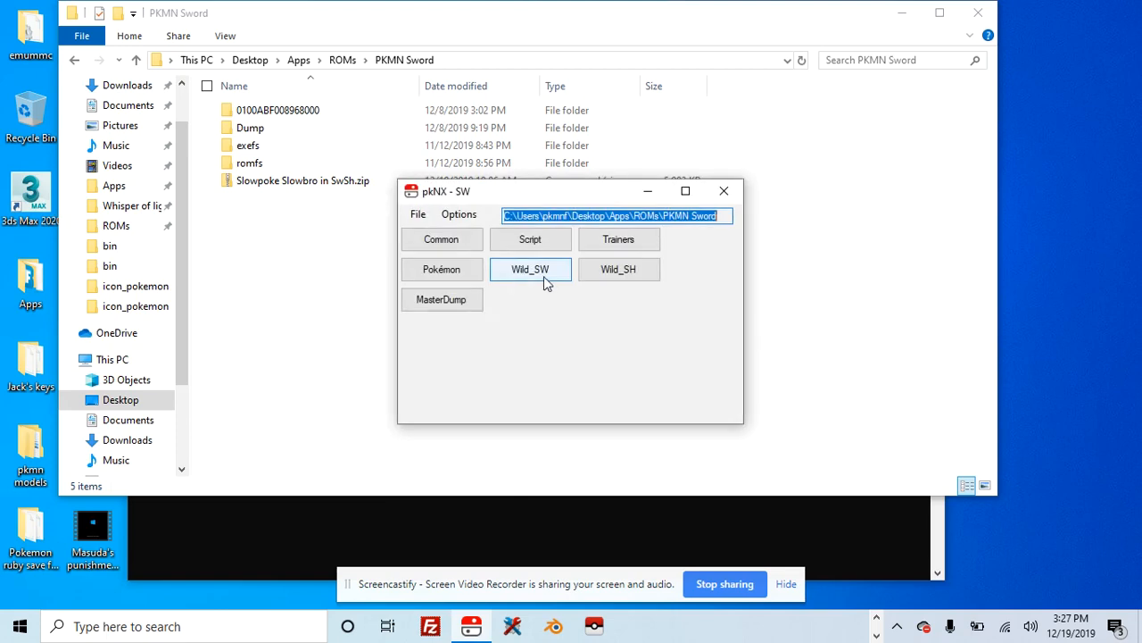
left_click(463, 279)
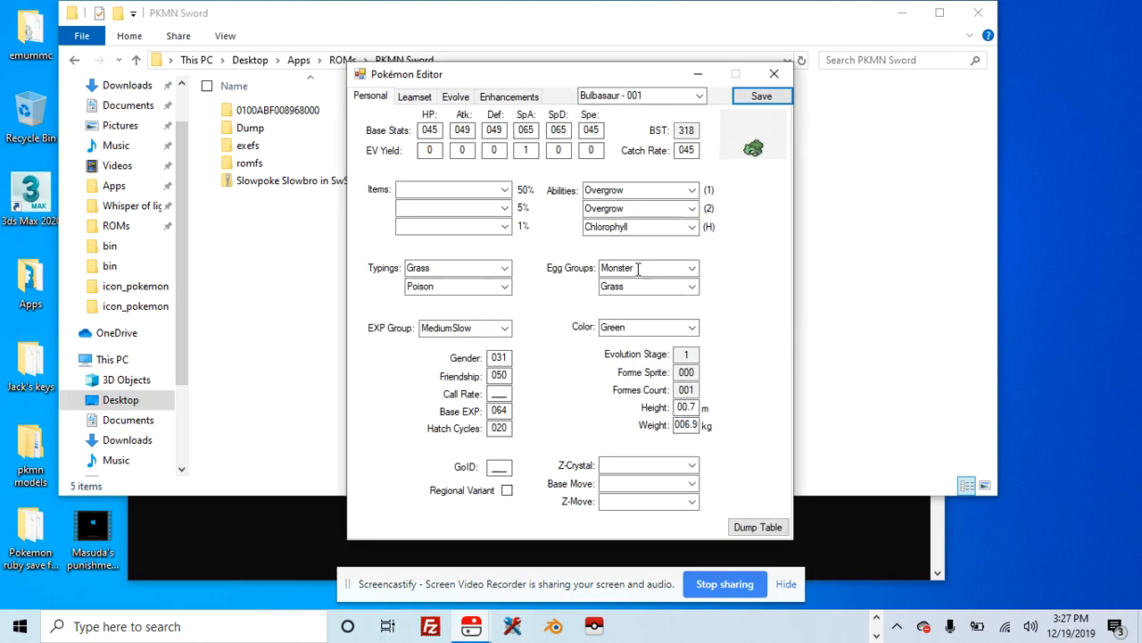
left_click(698, 97)
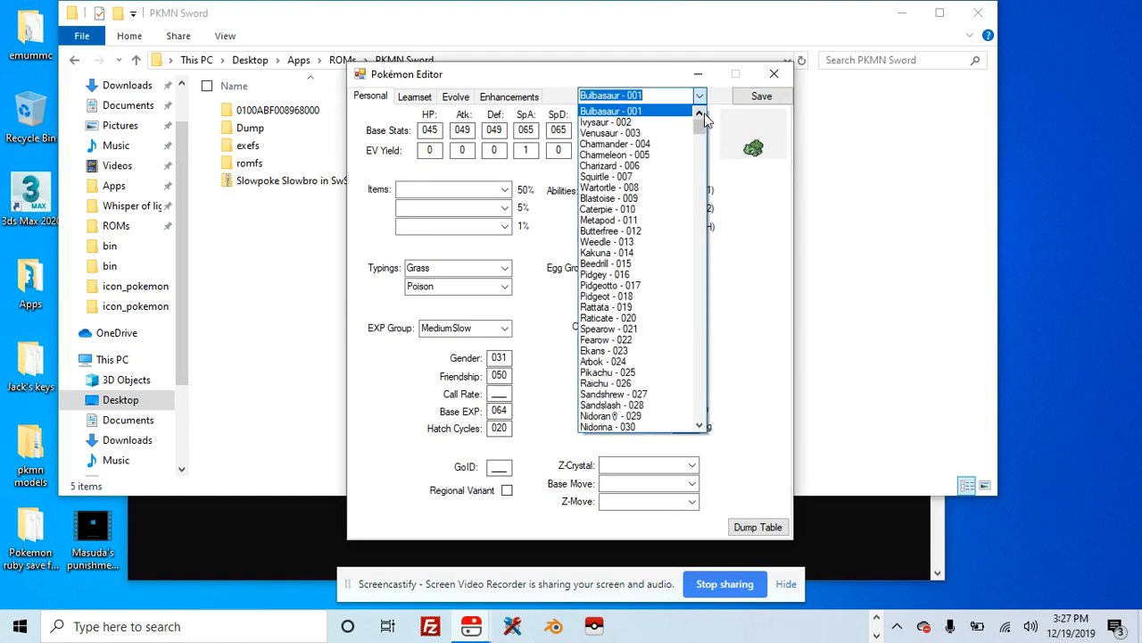
left_click(701, 426)
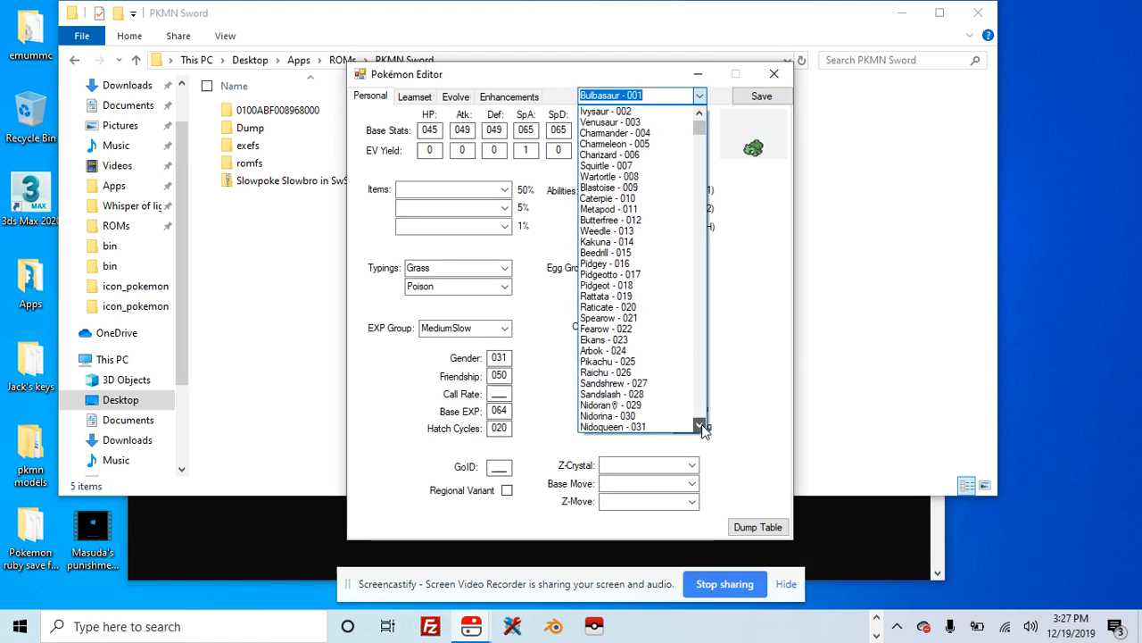
left_click_drag(702, 428, 703, 429)
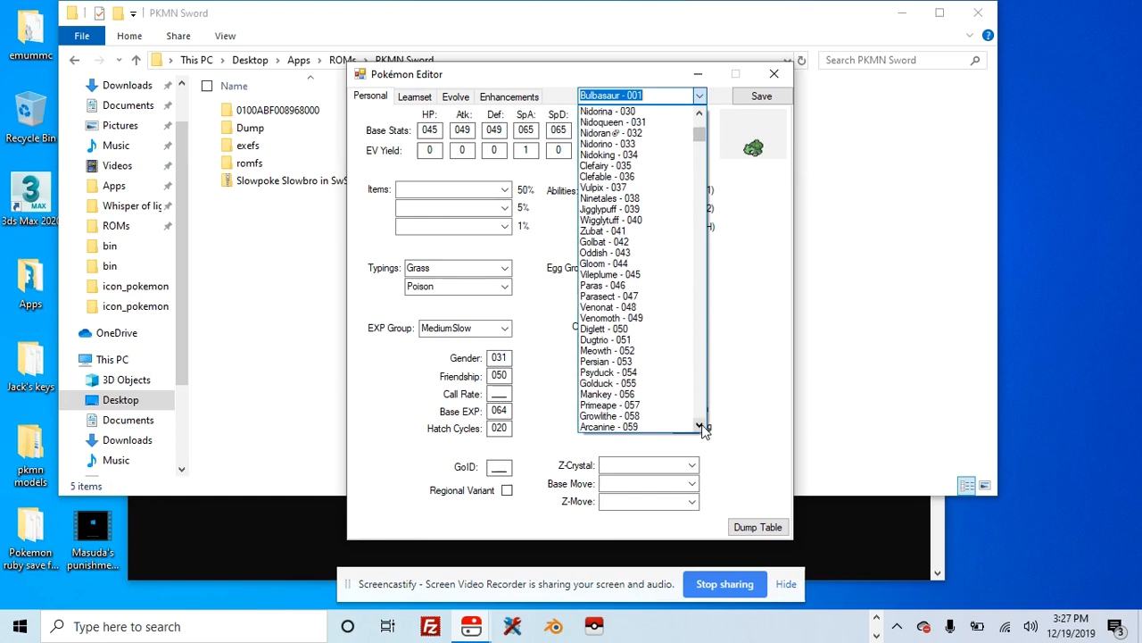
left_click(662, 372)
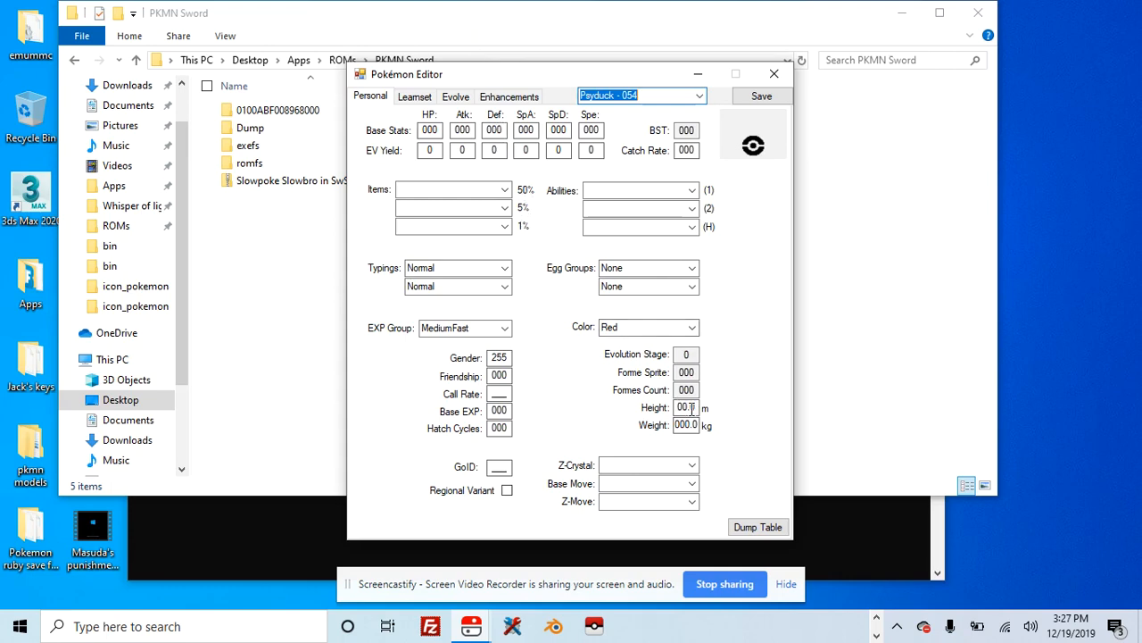
Set Psyduck's height to 0.8 m and its weight to 19.6 kg
left_click_drag(692, 409, 696, 409)
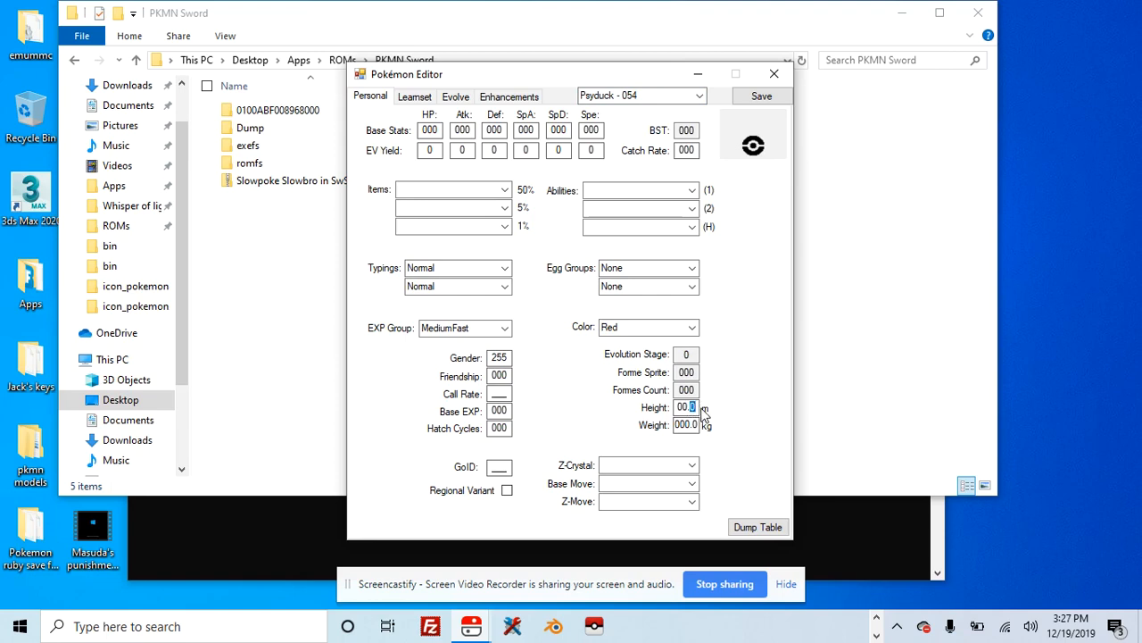
type("8")
key("XF86AudioRaiseVolume")
left_click_drag(697, 425, 681, 426)
type("19.6")
Set Psyduck's gender value to 127 and its hatch cycles to 21, keeping the MediumFast EXP group
left_click(510, 430)
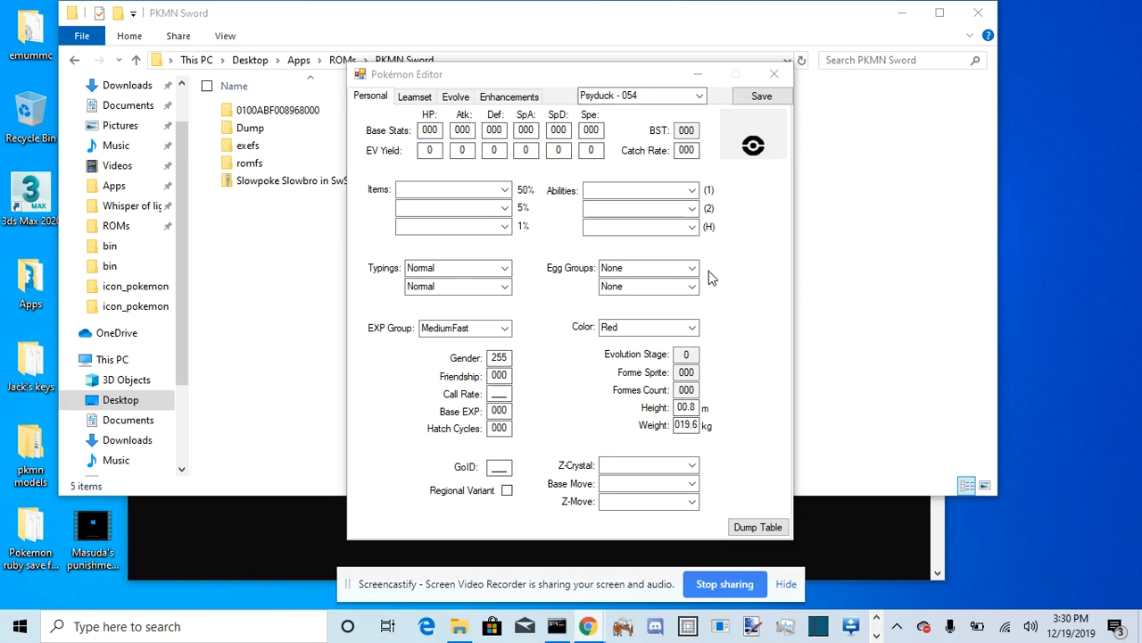
left_click(505, 328)
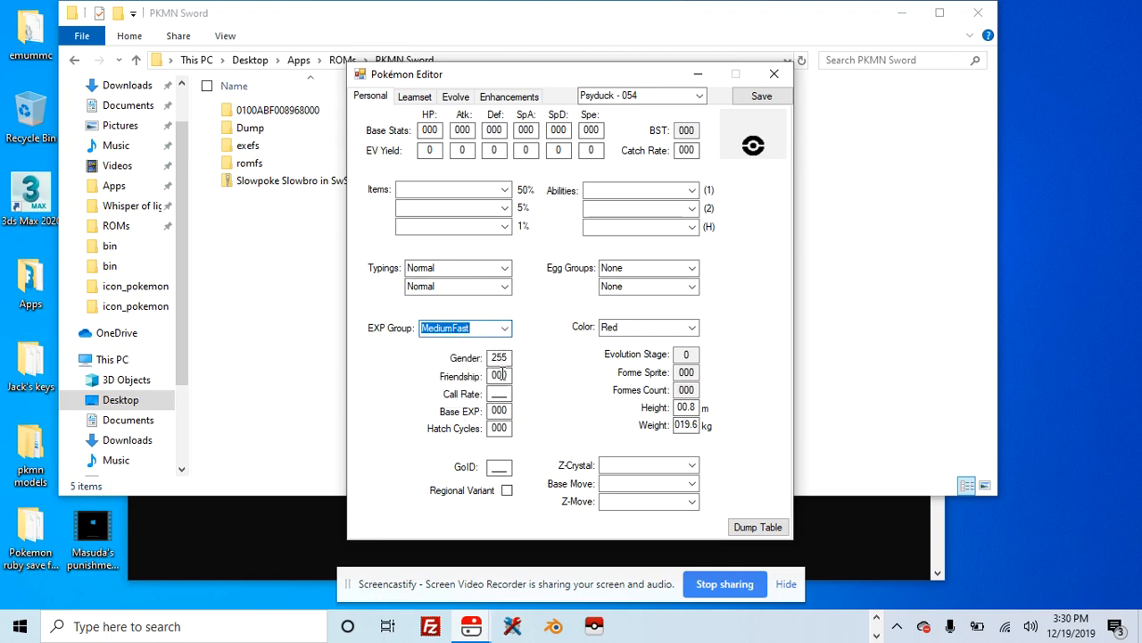
double_click(511, 359)
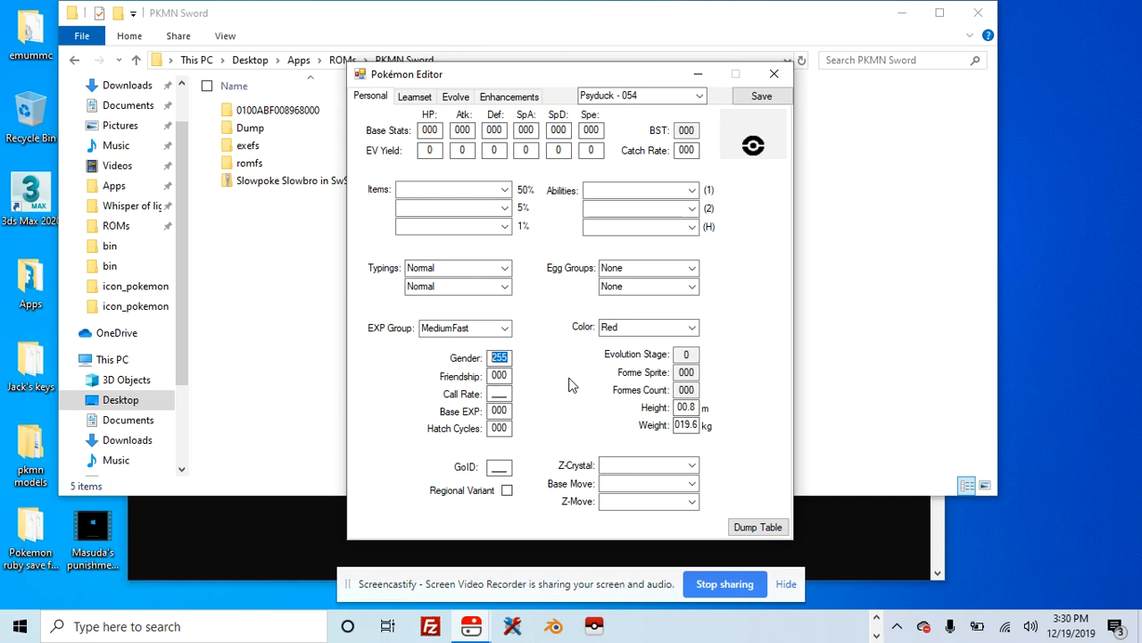
type("127")
left_click_drag(510, 431, 497, 433)
type("21")
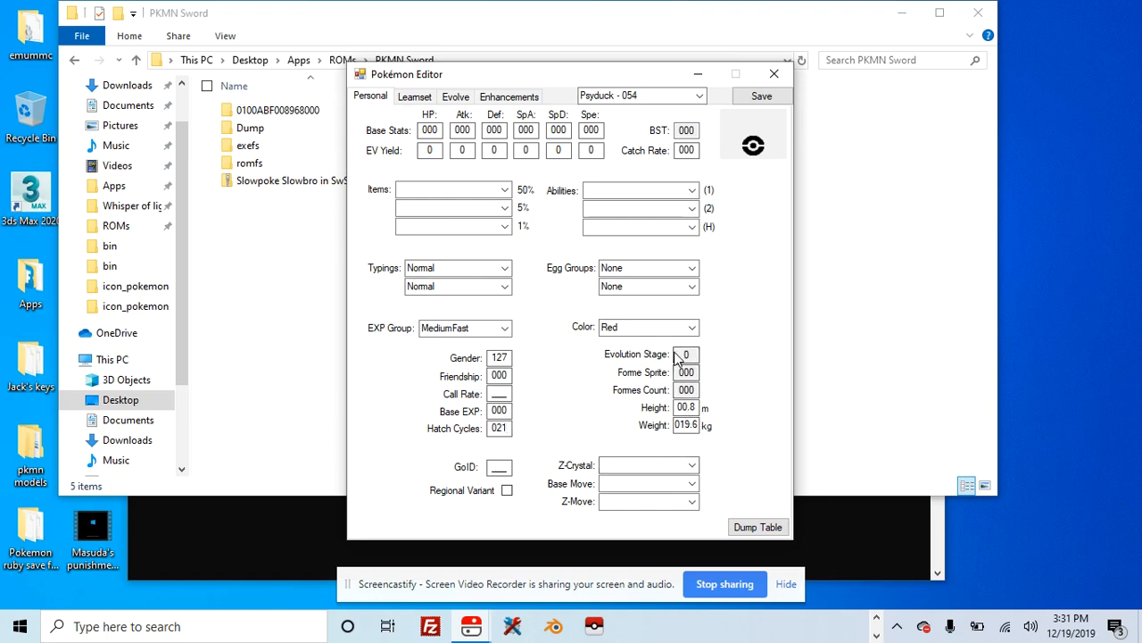
Set Psyduck's color to Yellow and its egg groups to Field and Water1
left_click(689, 329)
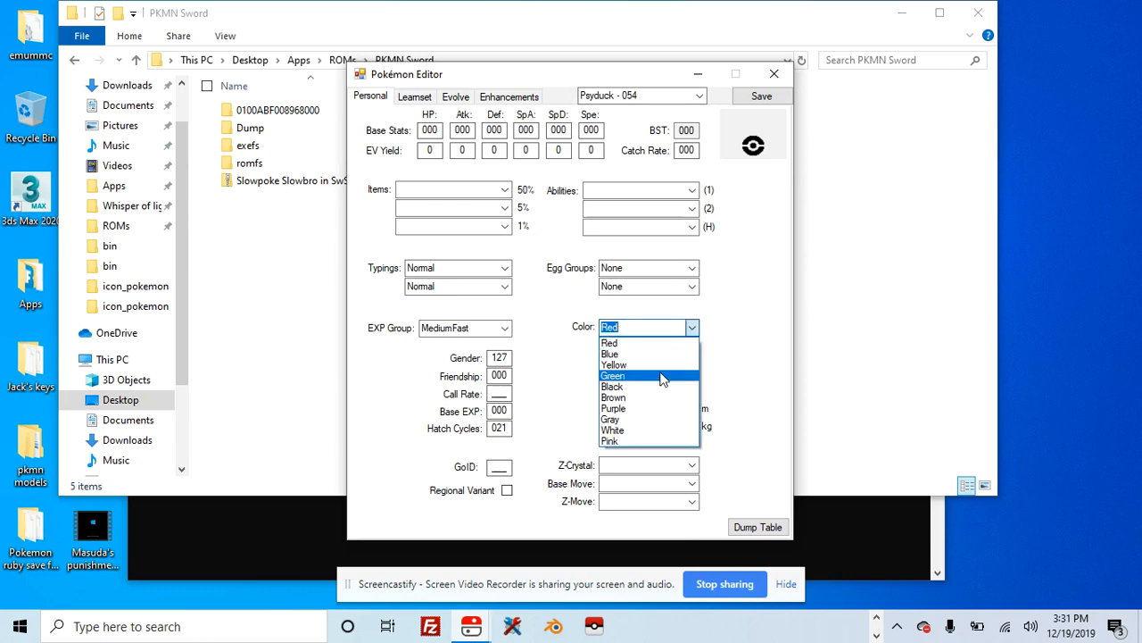
left_click(663, 365)
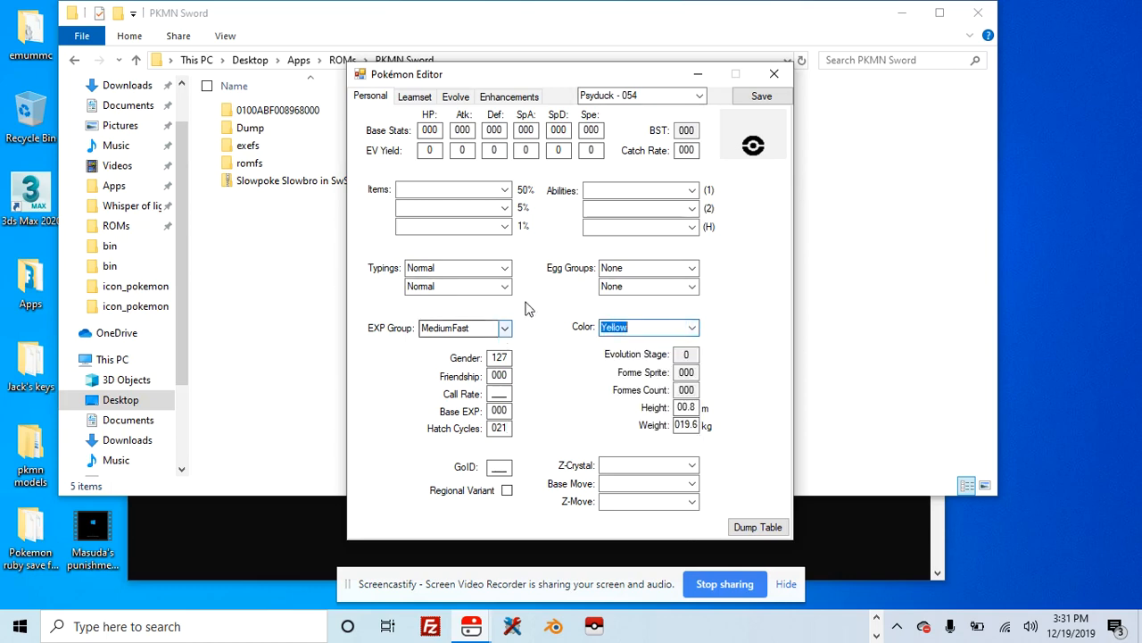
left_click(691, 268)
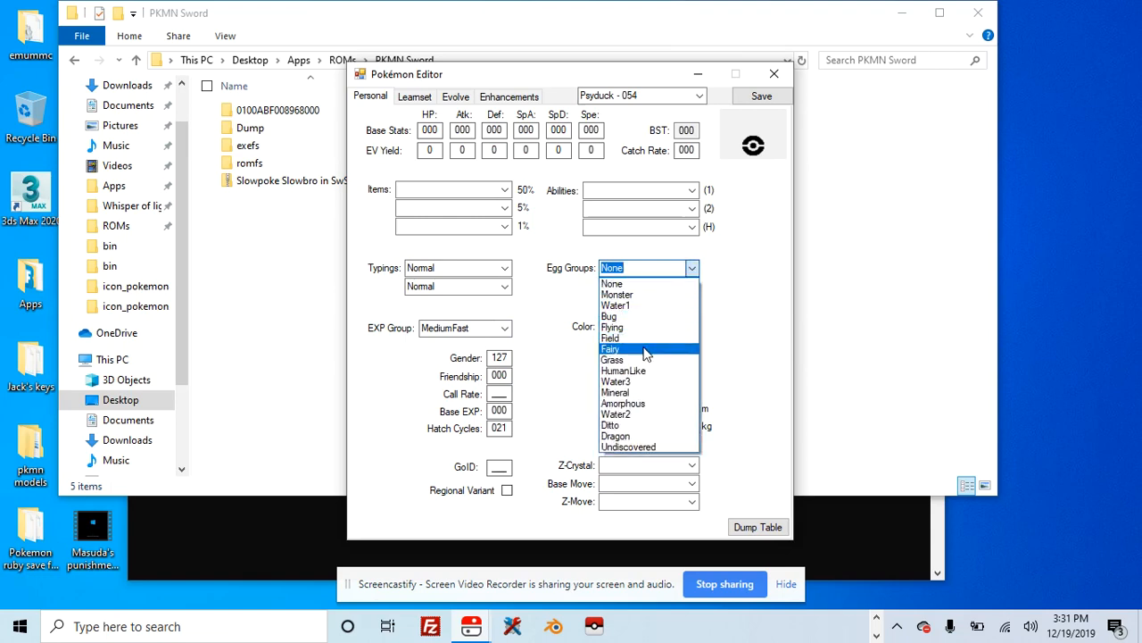
left_click(643, 338)
left_click(690, 291)
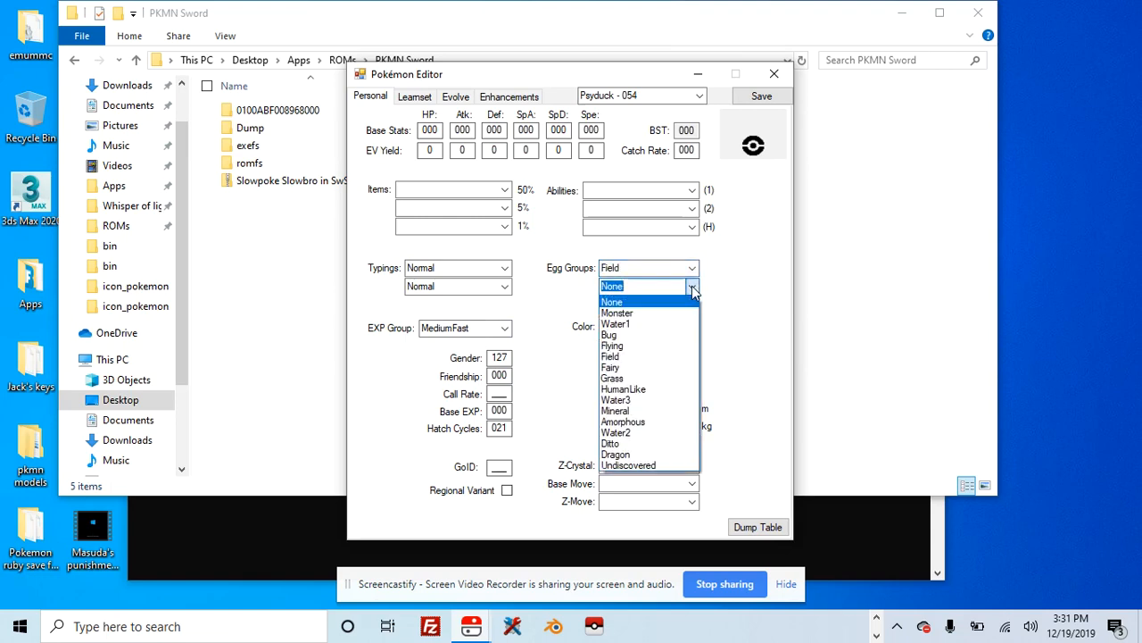
left_click(659, 324)
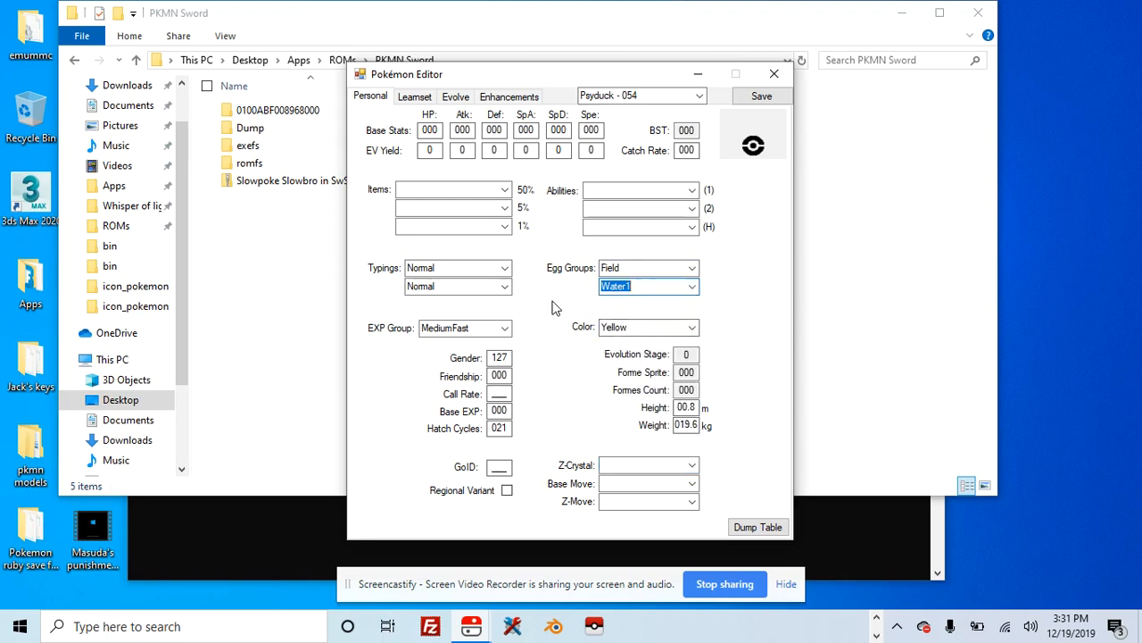
Set both of Psyduck's typings to Water
left_click(501, 270)
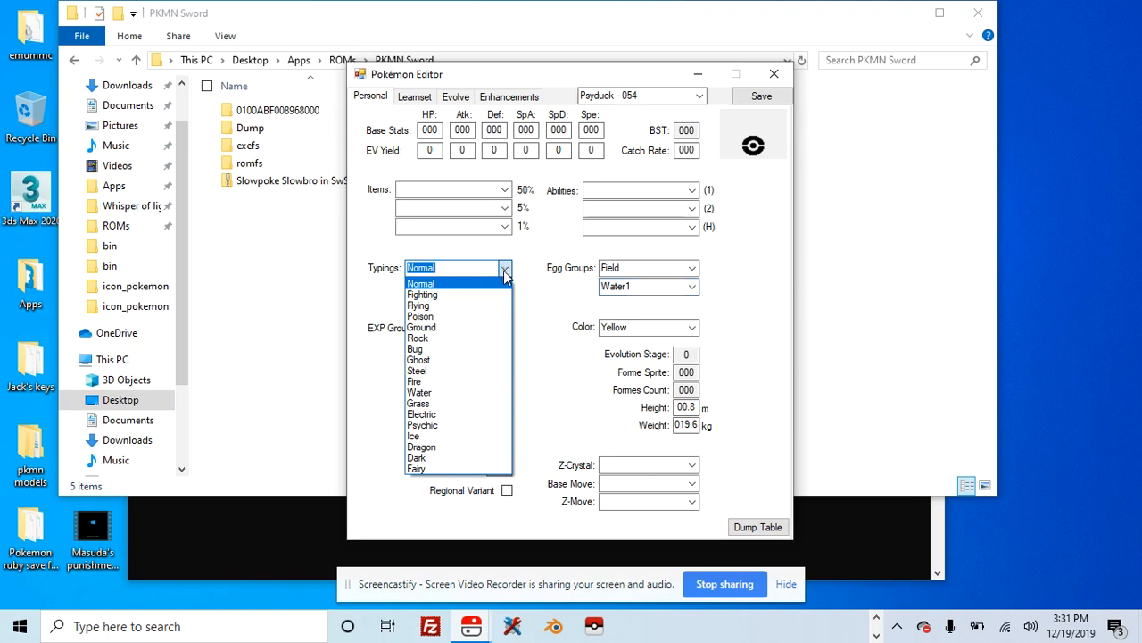
left_click(480, 391)
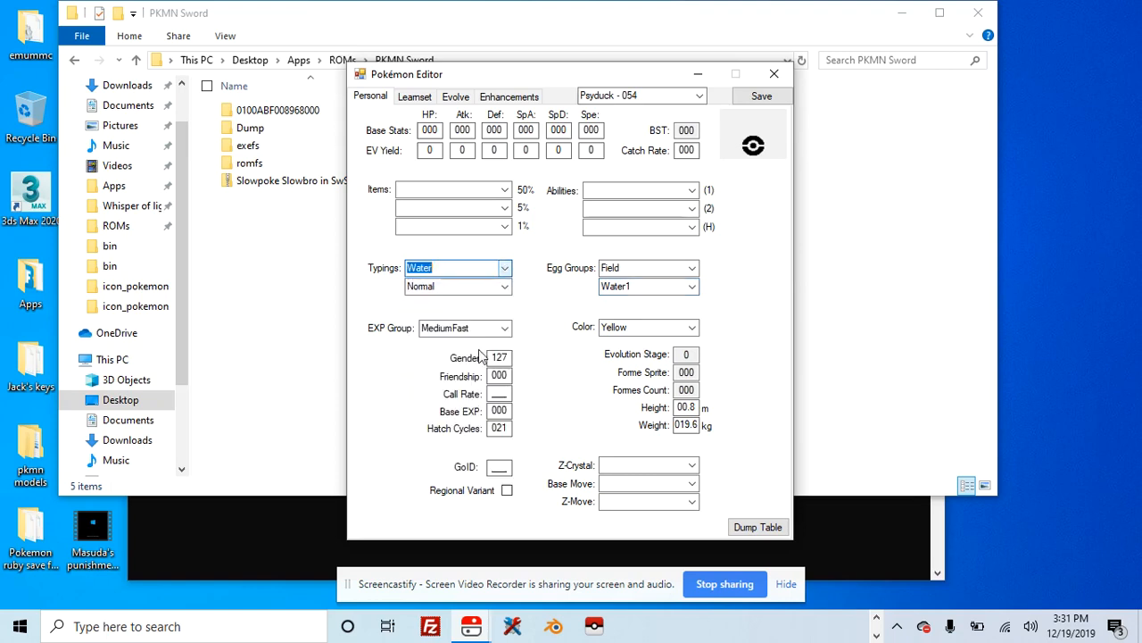
left_click(505, 286)
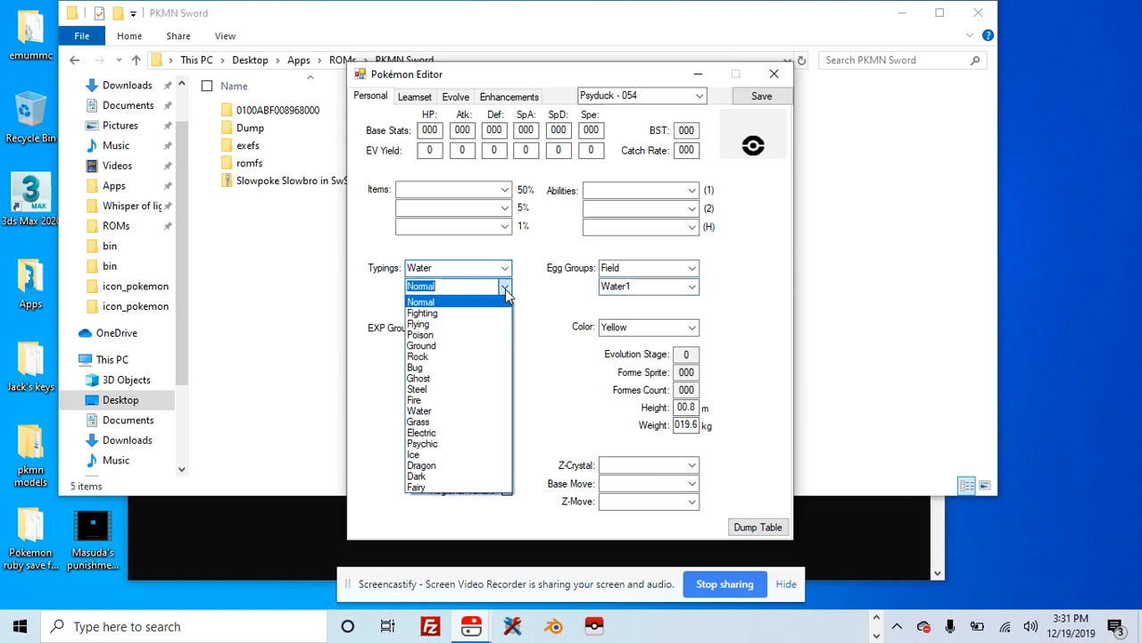
left_click(457, 410)
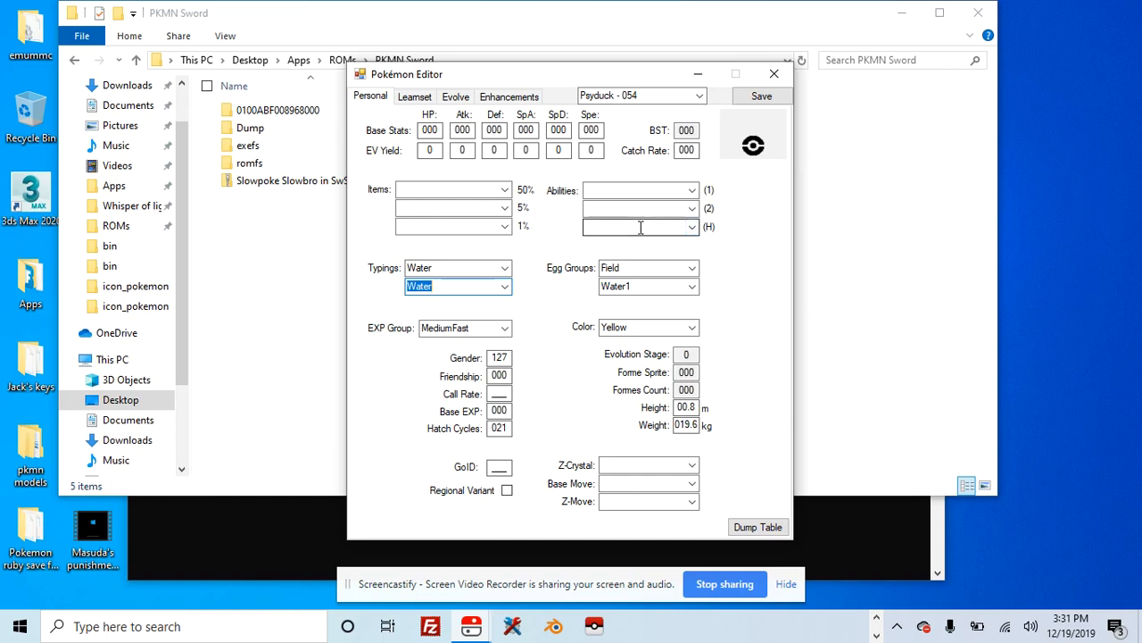
Assign Psyduck the abilities Damp (1), Cloud Nine (2) and Swift Swim (H)
left_click(623, 190)
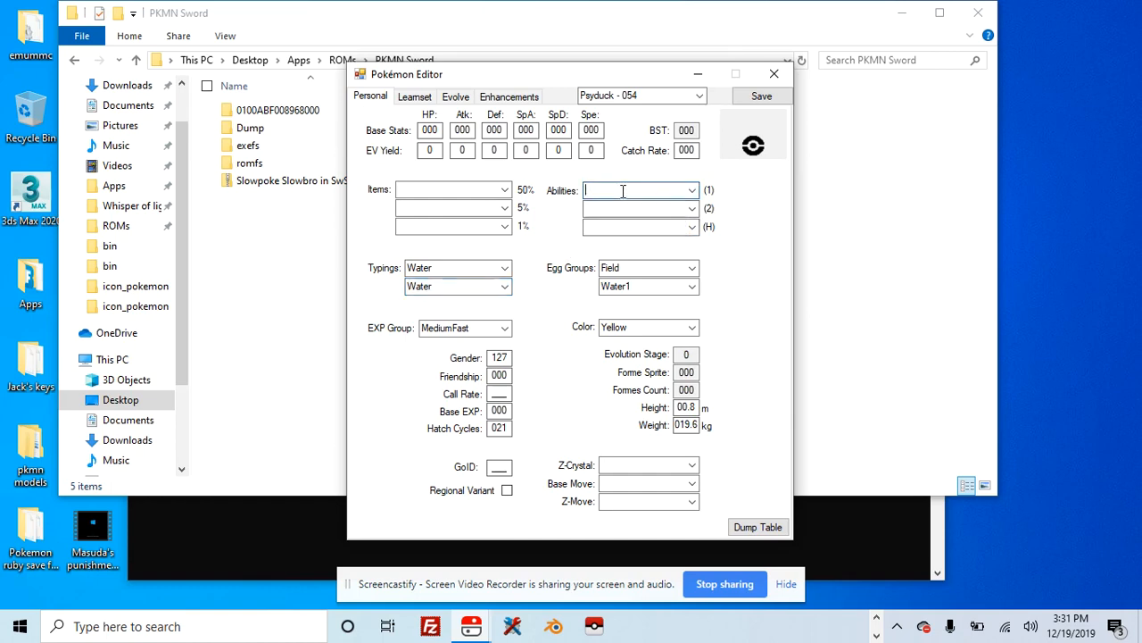
type("da")
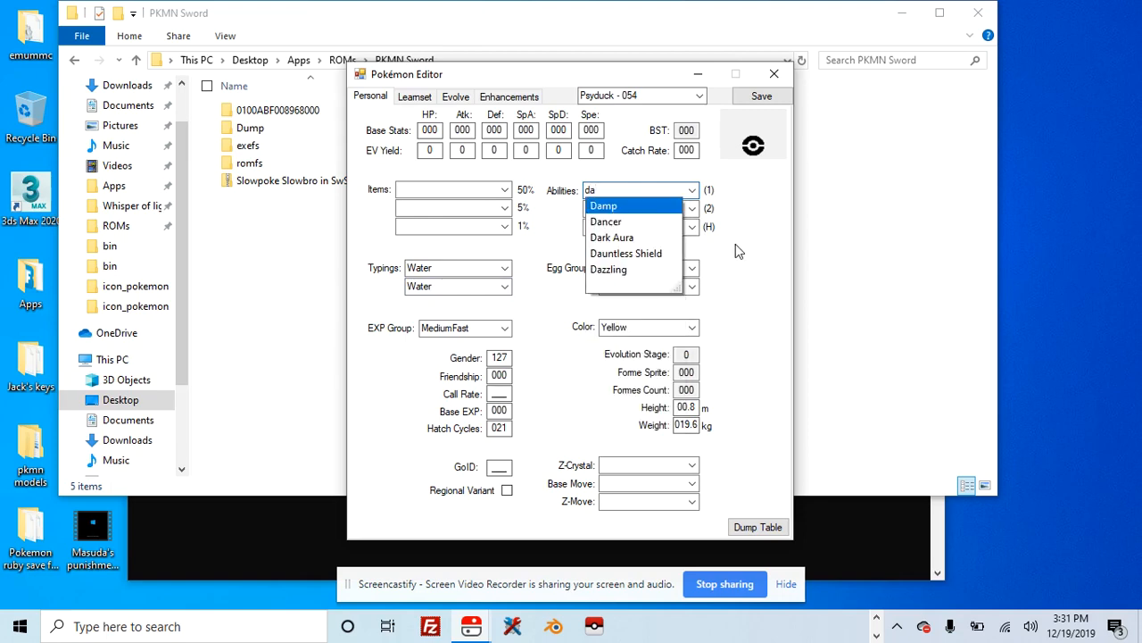
left_click(637, 206)
left_click(625, 209)
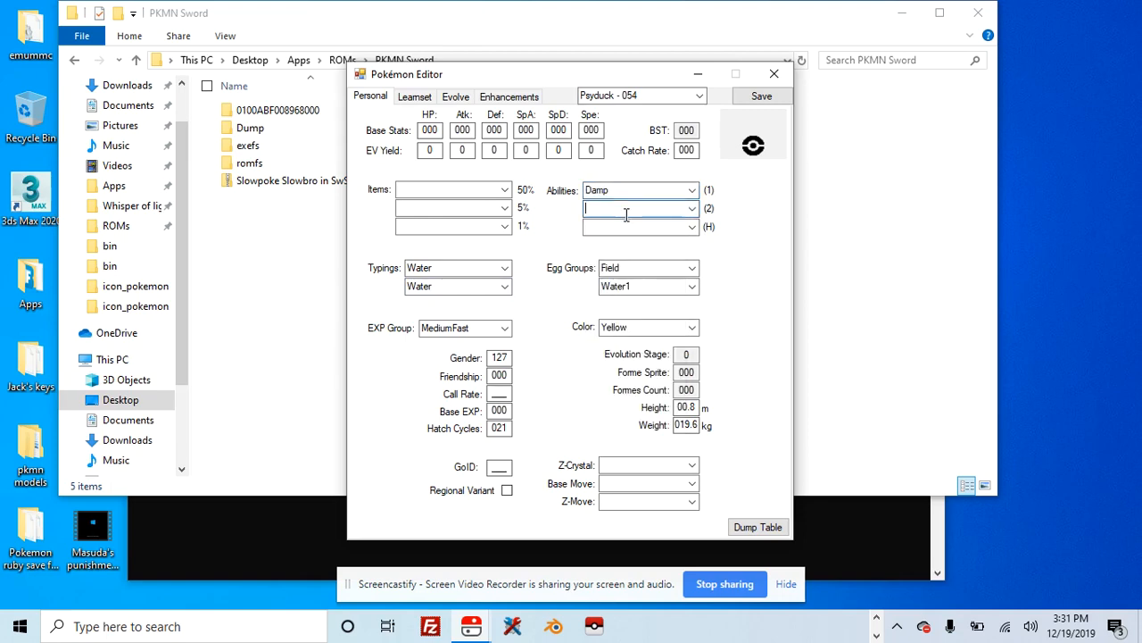
type("clo")
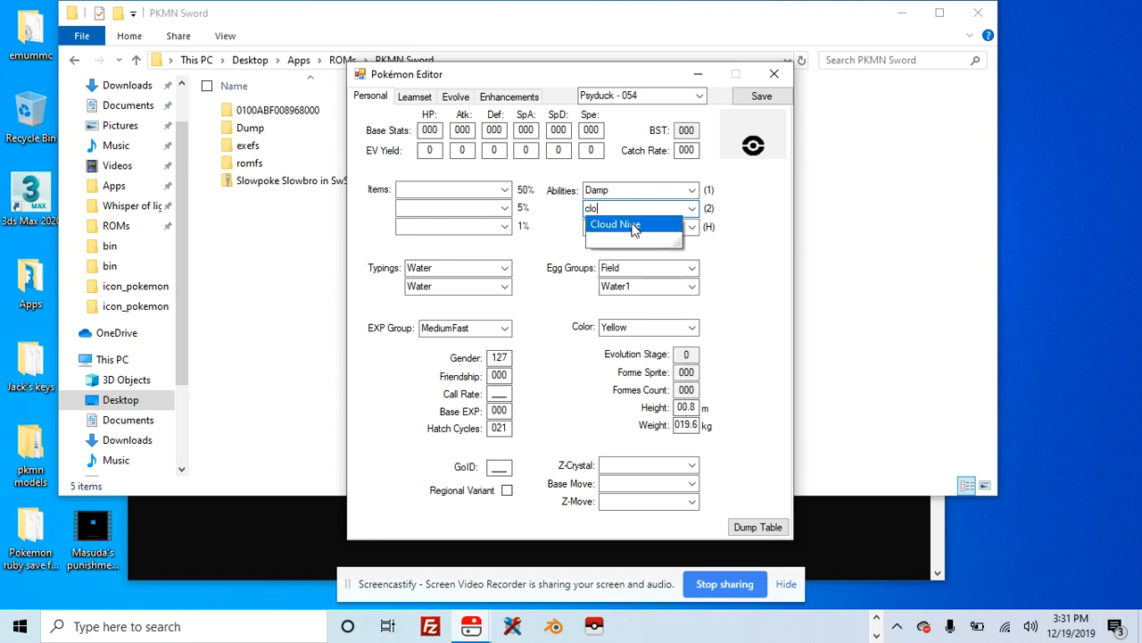
left_click(625, 224)
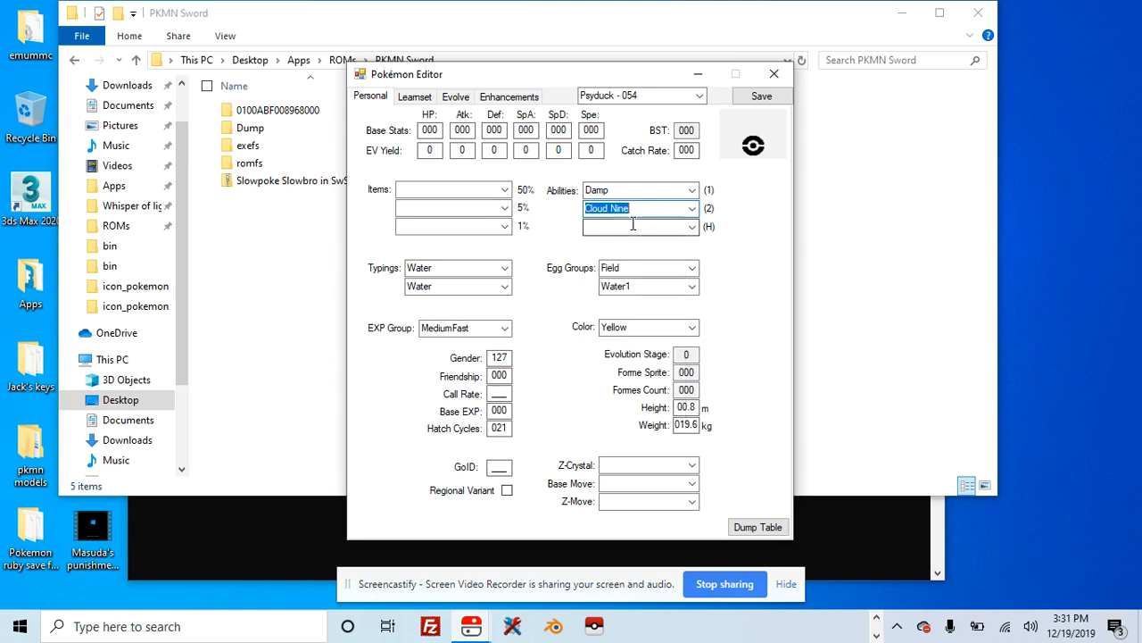
left_click(630, 230)
type("swi")
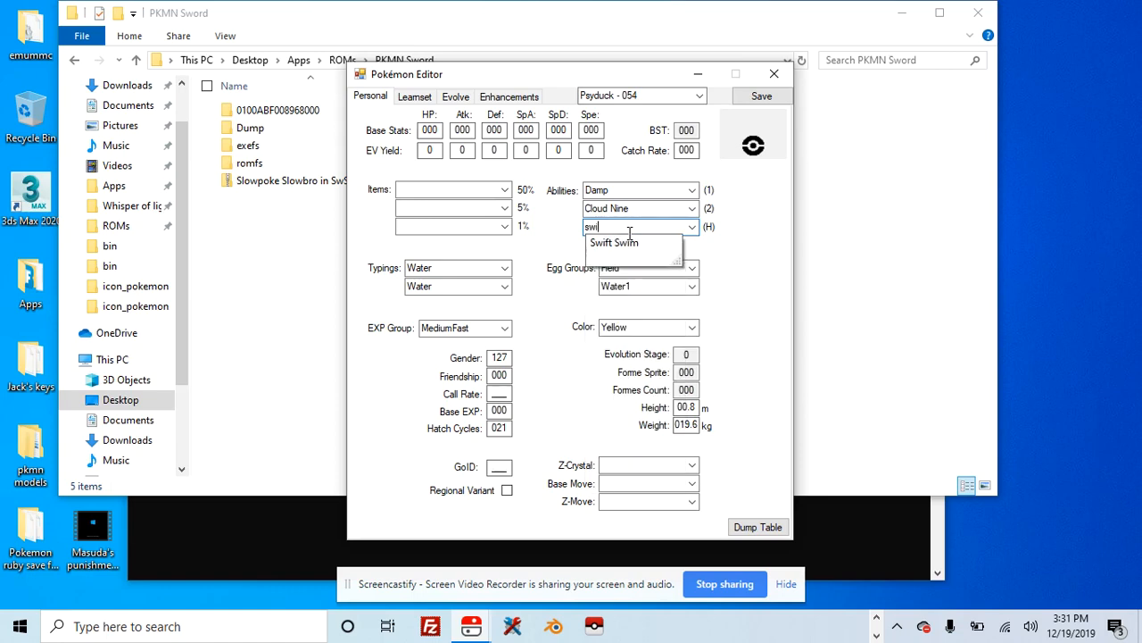
left_click(615, 242)
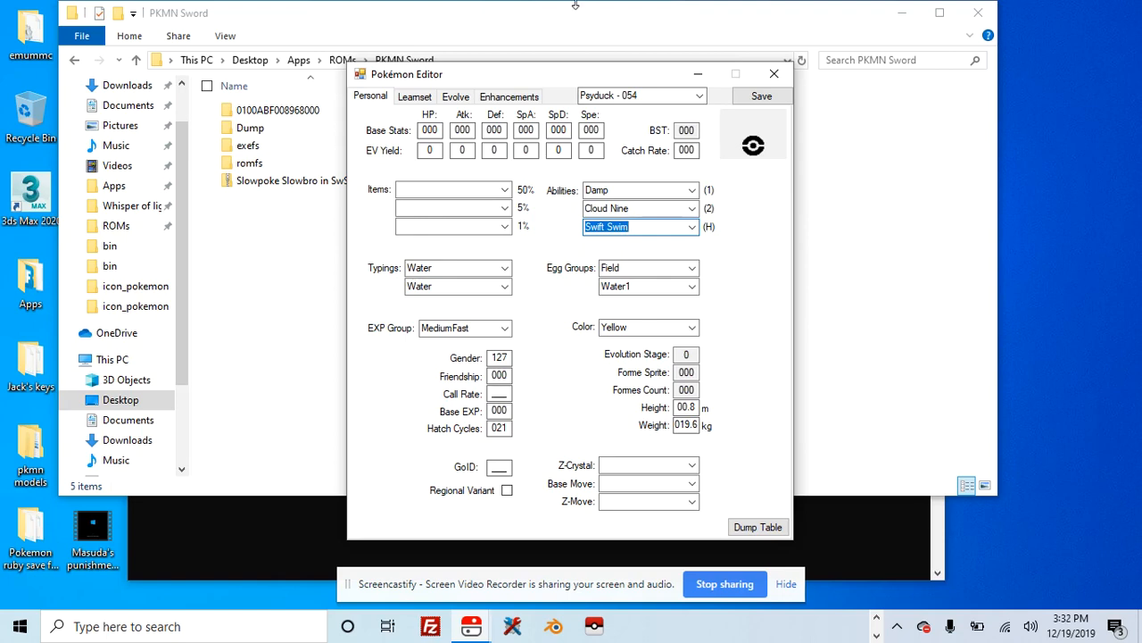
Enter Psyduck's base stats: HP 50, Atk 52, Def 48, SpA 65, SpD 50 and Spe 55
left_click(440, 131)
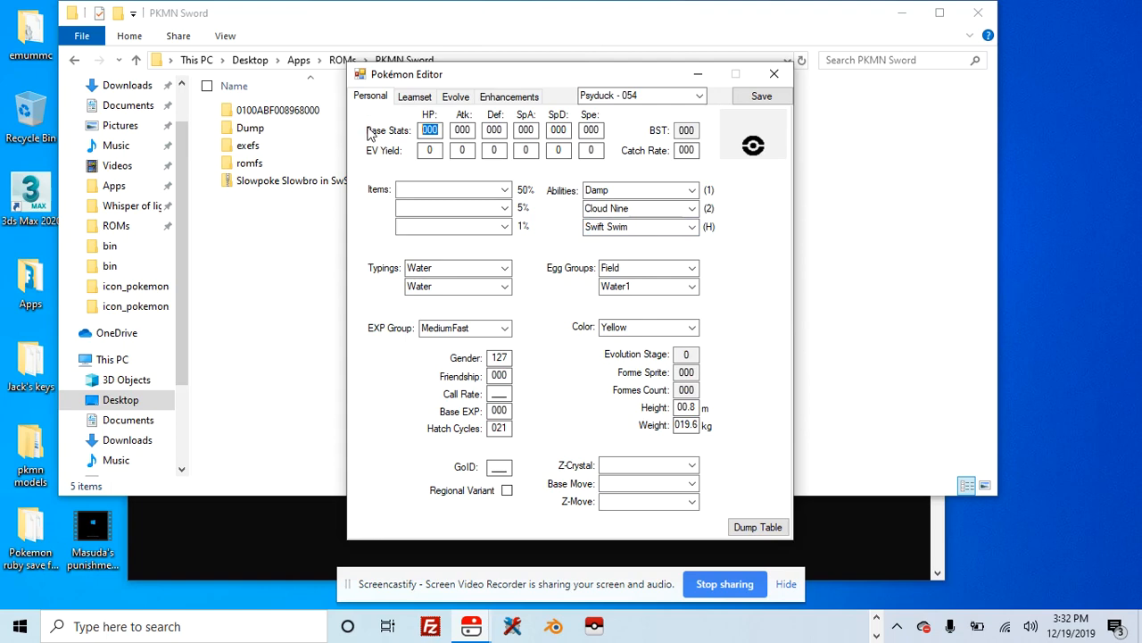
type("050")
left_click(470, 130)
type("052")
left_click(505, 131)
type("048")
left_click(534, 130)
type("065")
left_click(568, 130)
type("050")
left_click(602, 129)
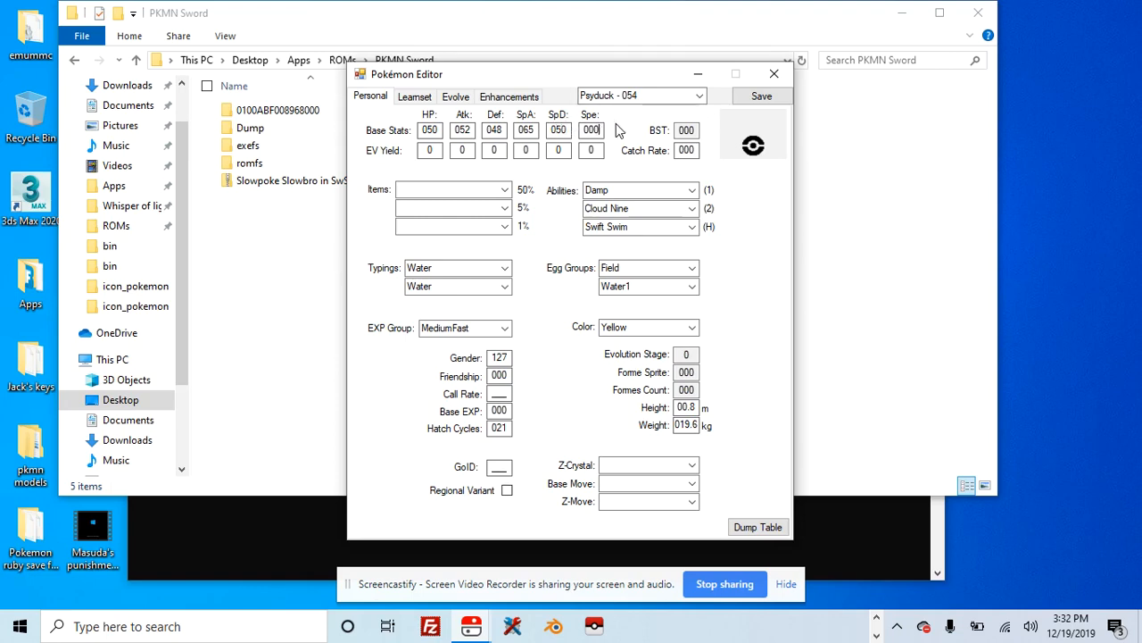
key("BackSpace")
key("BackSpace")
key("BackSpace")
type("055")
Set Psyduck's catch rate to 190 and its SpA EV yield to 1
double_click(685, 150)
type("190")
left_click_drag(538, 153, 509, 146)
type("1")
Set Psyduck's first evolution entry to the LevelUp method with Golduck as the resulting species
left_click(446, 98)
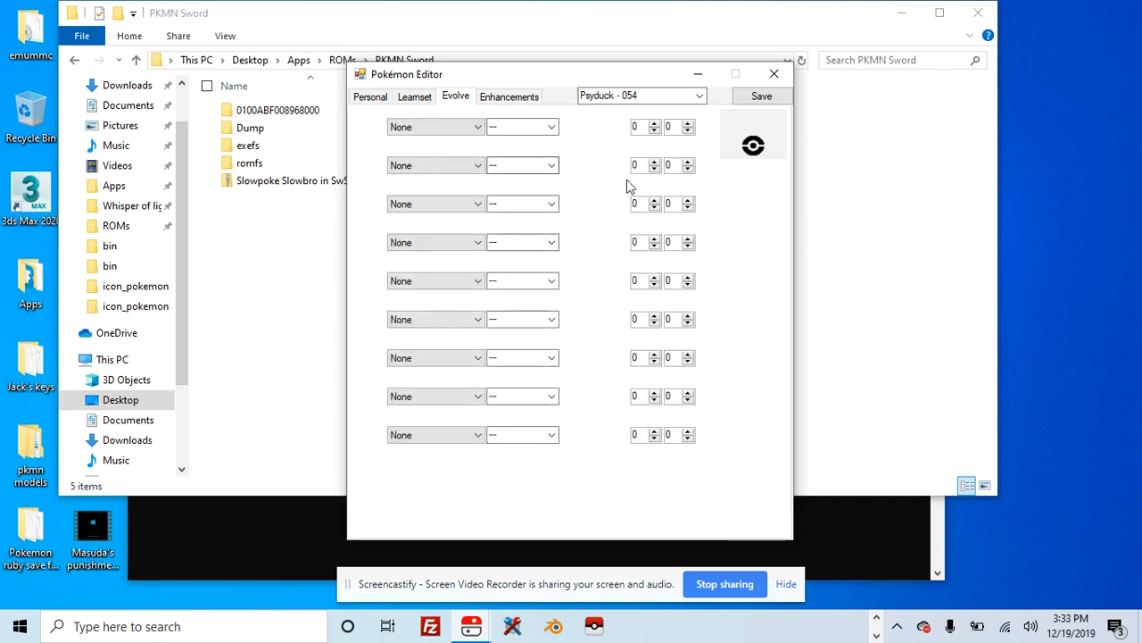
left_click(476, 129)
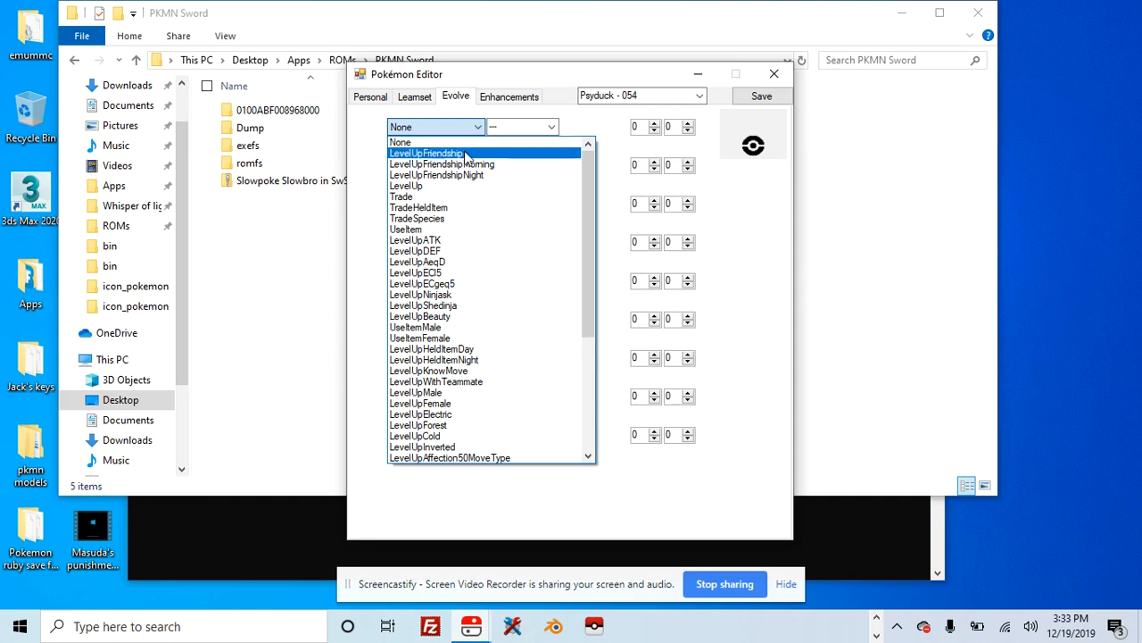
left_click(527, 185)
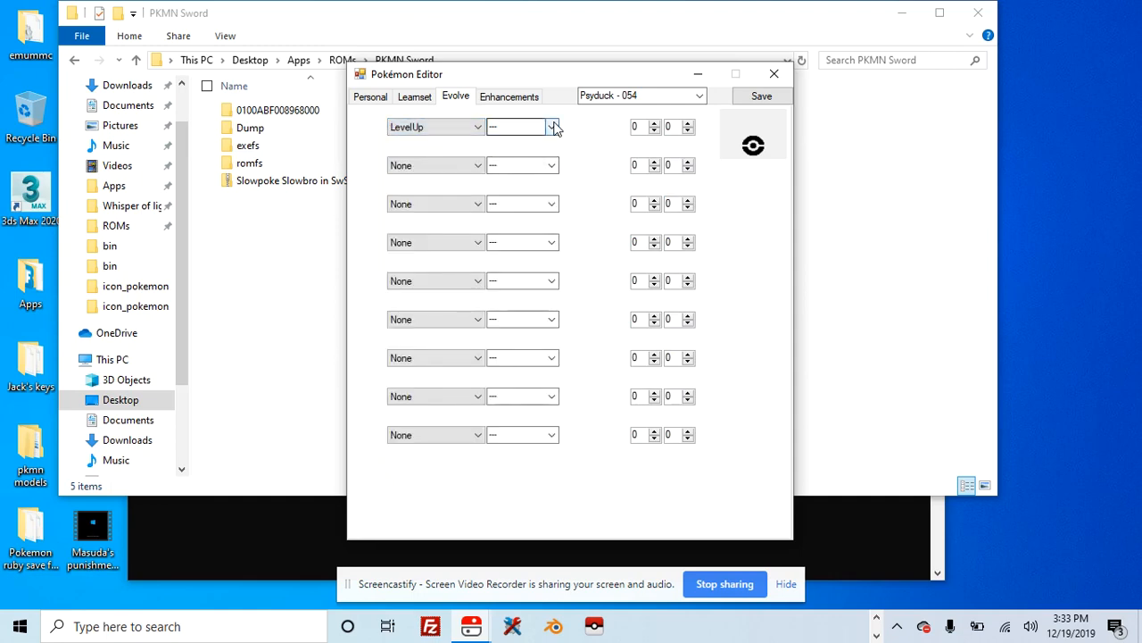
left_click(553, 128)
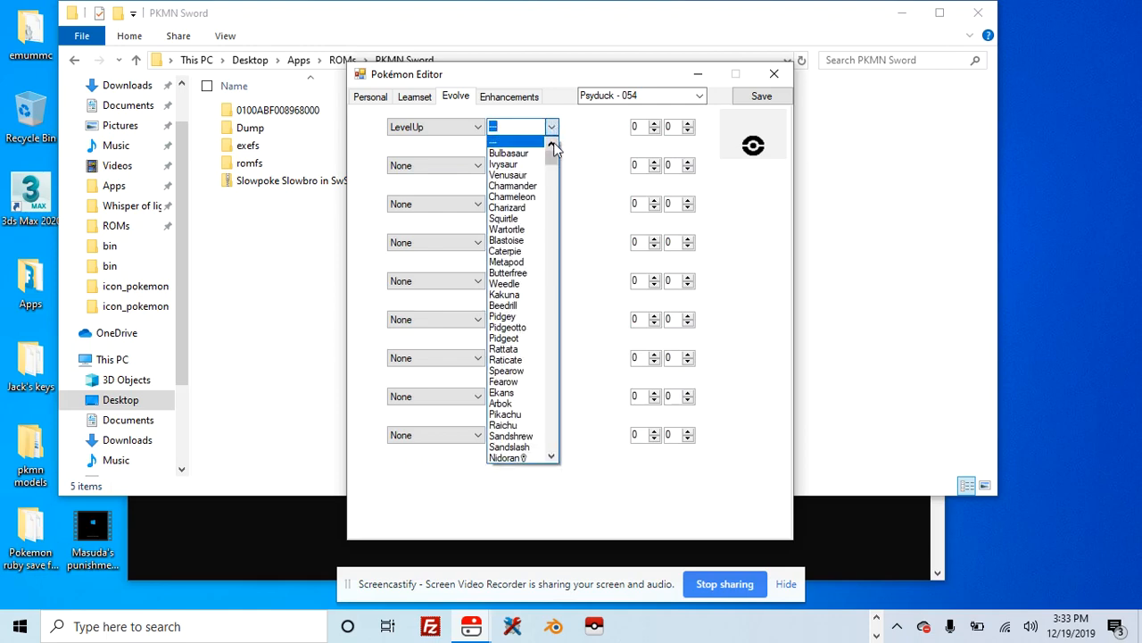
left_click(552, 457)
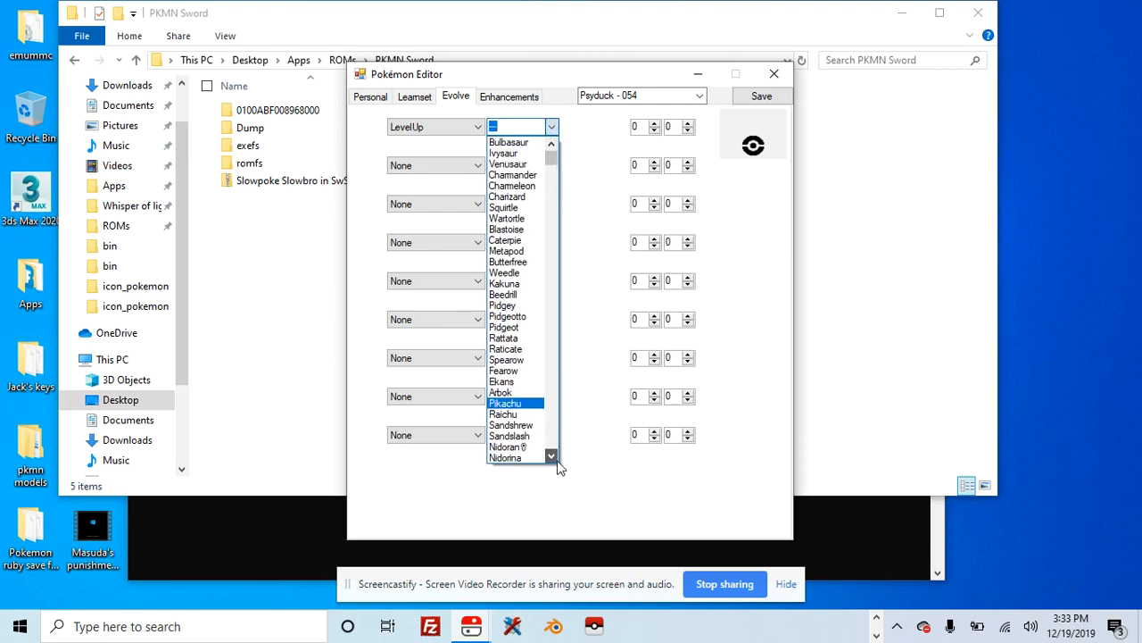
scroll(551, 457, "down", 4)
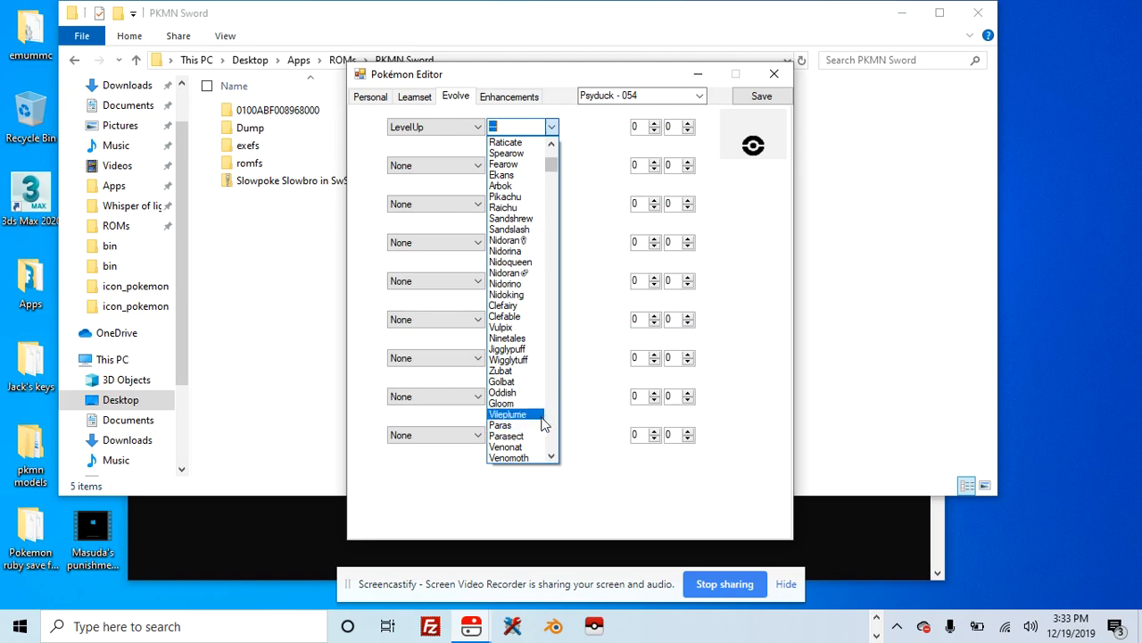
left_click_drag(553, 458, 552, 458)
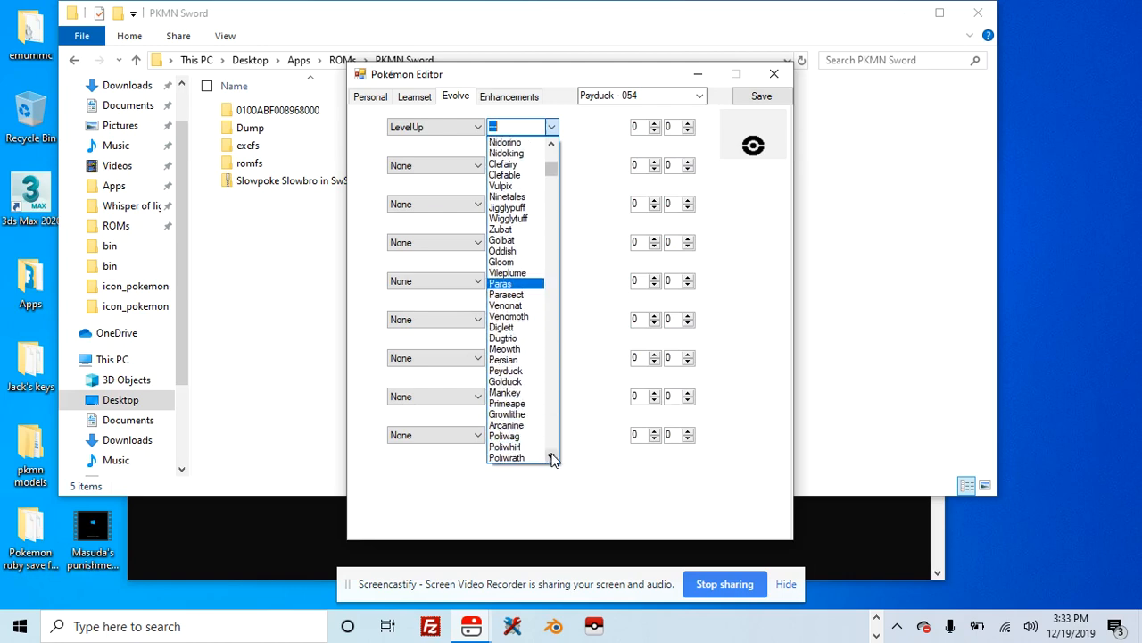
left_click(513, 381)
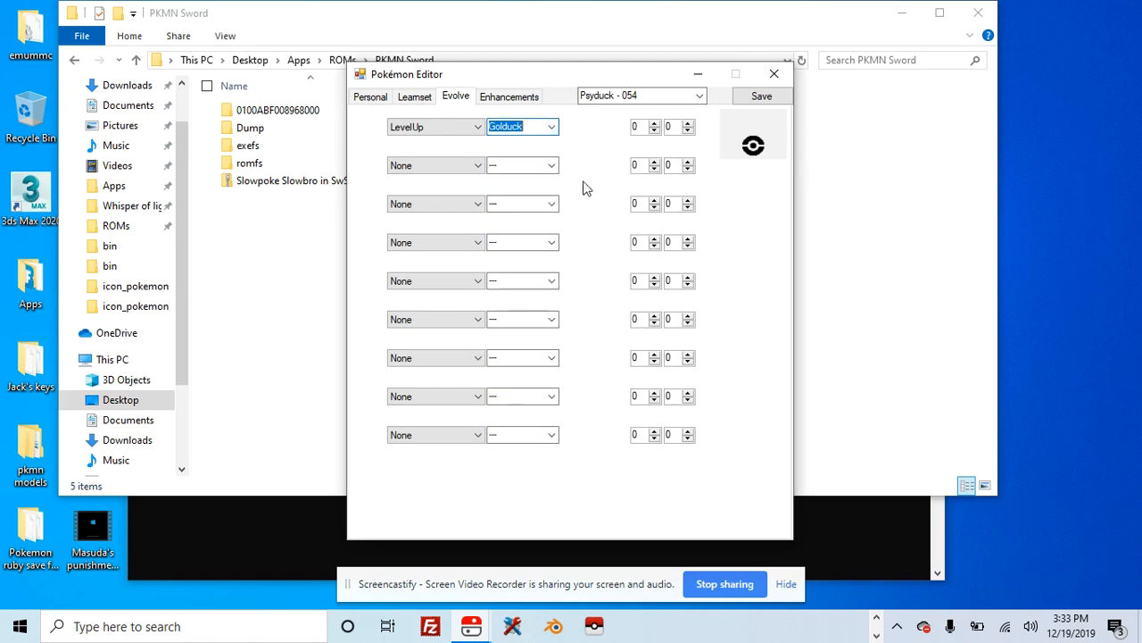
Set the level for Psyduck's evolution into Golduck to 33 and save the Pokémon data
left_click(689, 125)
left_click(689, 126)
type("2")
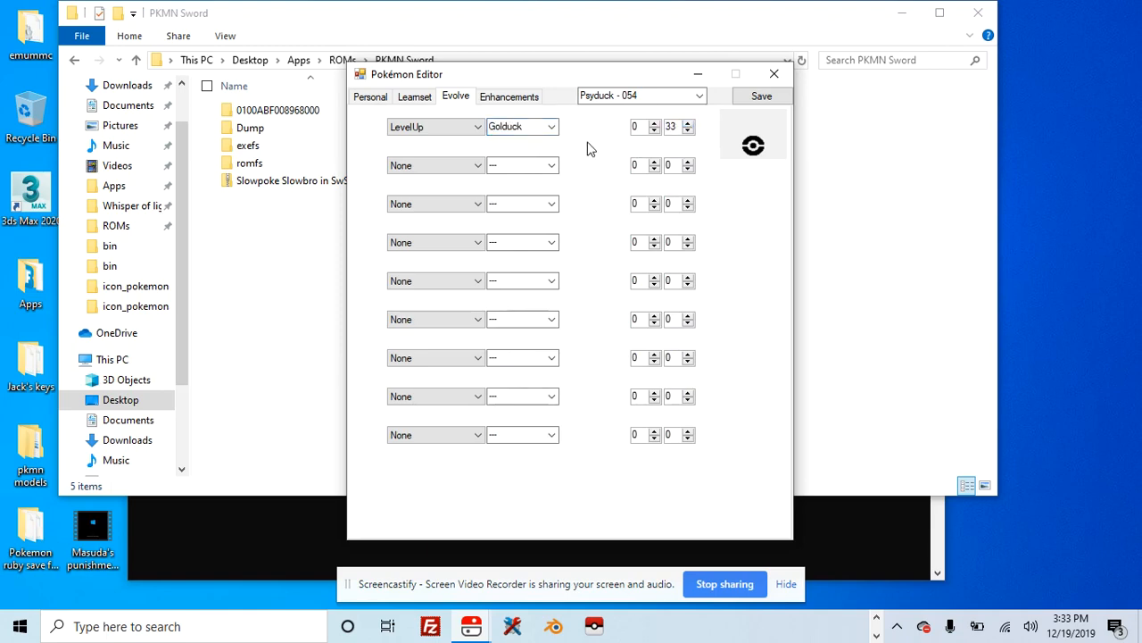
left_click(371, 97)
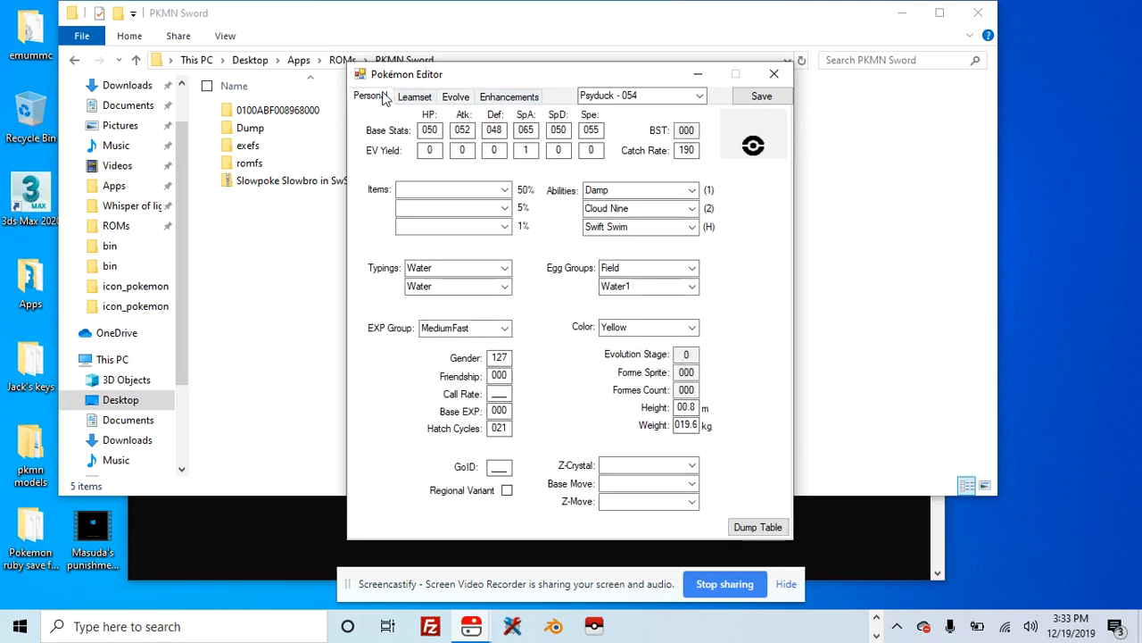
left_click(761, 97)
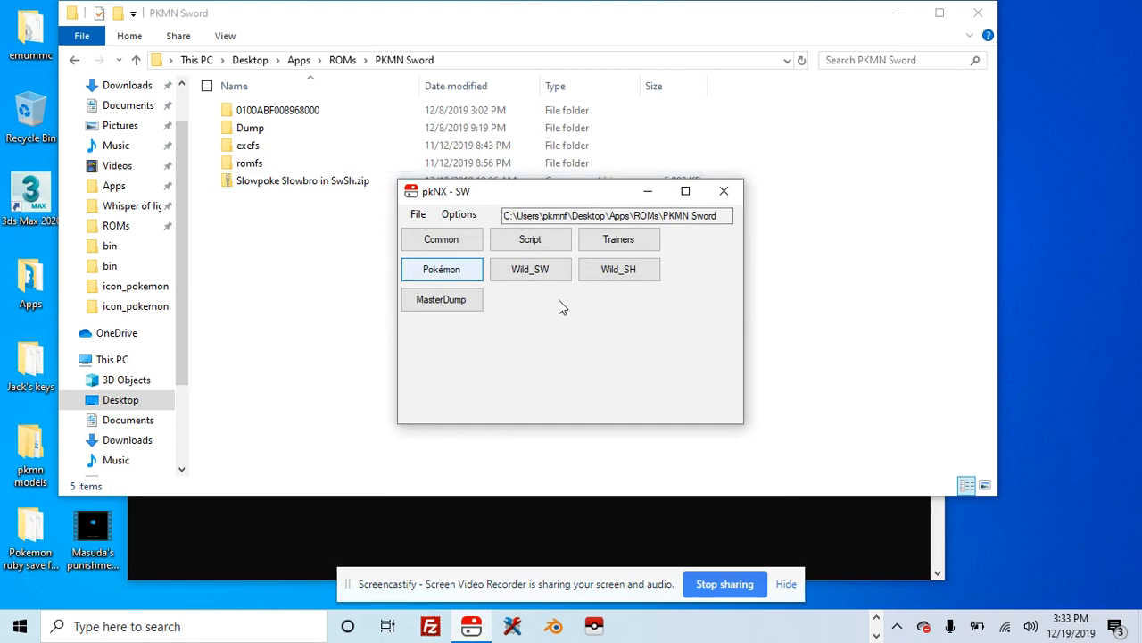
Reopen the Pokémon Editor, check Psyduck's saved entry and load Golduck - 055
key("Return")
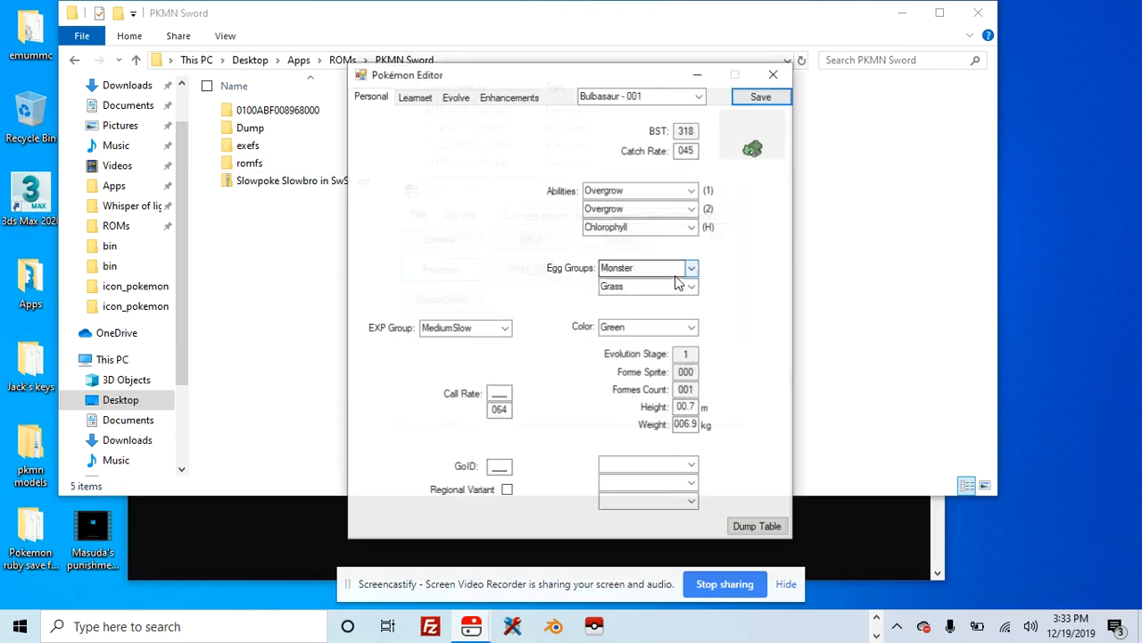
left_click(699, 95)
left_click(699, 116)
left_click_drag(699, 122, 705, 159)
scroll(667, 163, "up", 15)
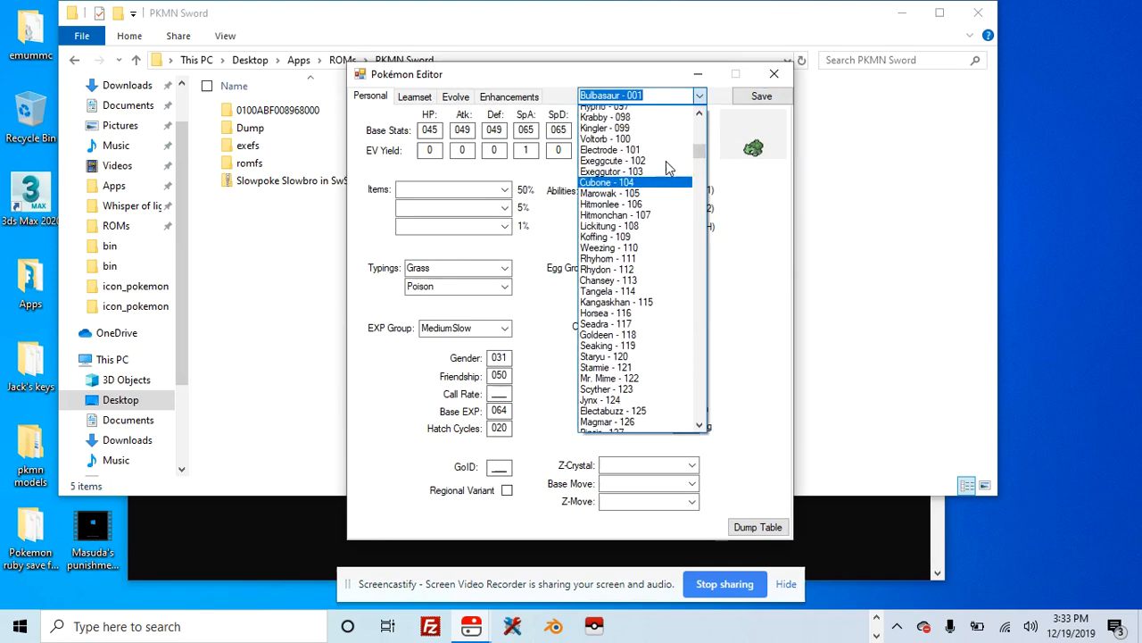
scroll(668, 165, "up", 6)
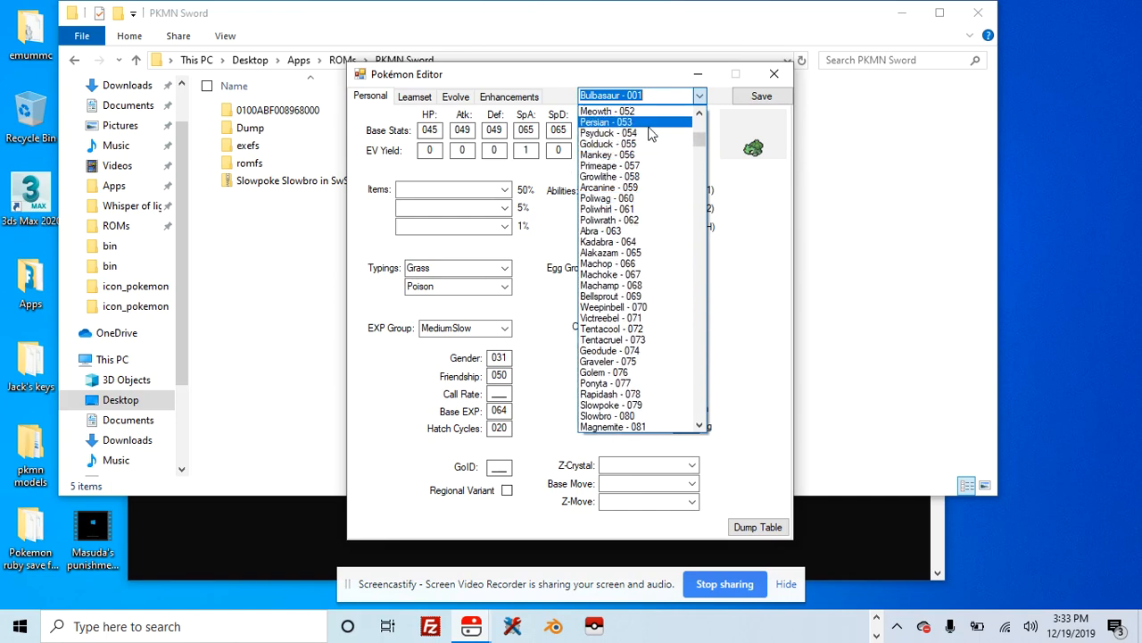
left_click(654, 133)
left_click(700, 95)
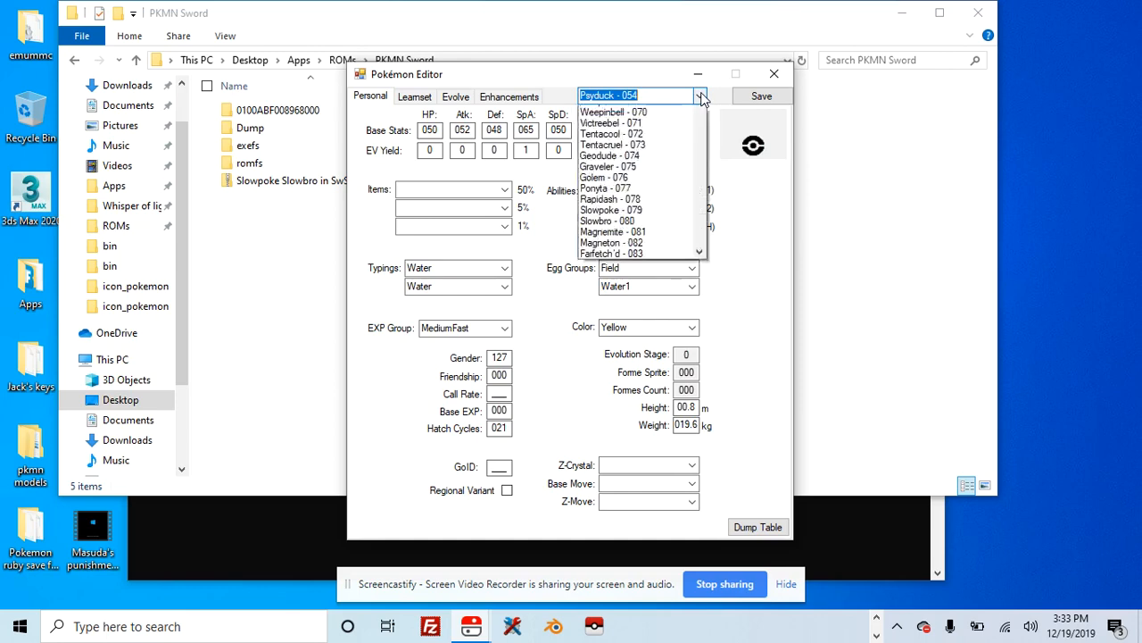
left_click(663, 120)
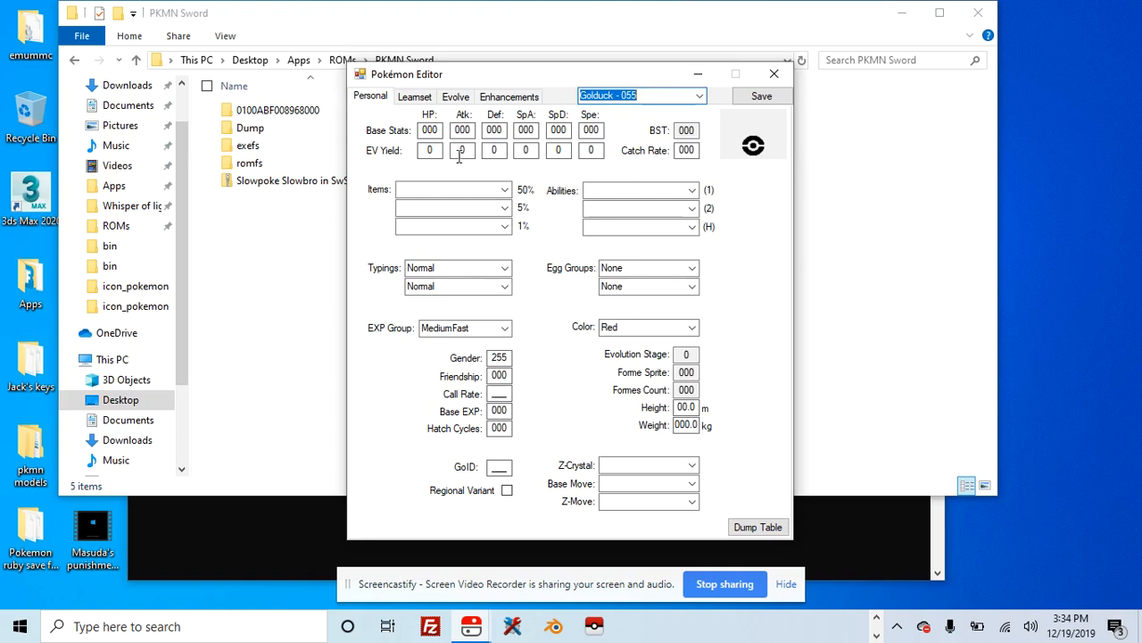
Enter Golduck's first three base stats: HP 80, Atk 82 and Def 78
left_click(434, 130)
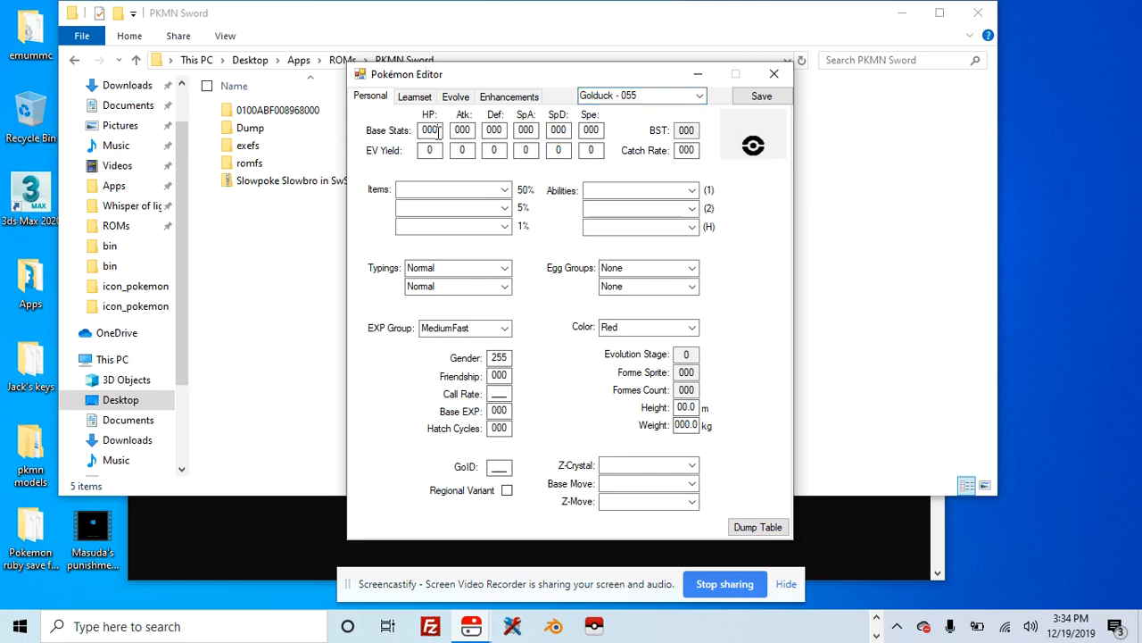
key("BackSpace")
key("BackSpace")
type("80")
left_click(470, 130)
key("BackSpace")
key("BackSpace")
type("8")
left_click(503, 128)
key("BackSpace")
key("BackSpace")
type("7")
Enter Golduck's remaining base stats: SpA 95, SpD 80 and Spe 85
left_click(538, 129)
key("BackSpace")
key("BackSpace")
type("95")
left_click(571, 130)
key("BackSpace")
key("BackSpace")
type("80")
left_click(601, 130)
key("BackSpace")
key("BackSpace")
type("8")
Set Golduck's SpA EV yield to 2 and its catch rate to 075
double_click(530, 151)
type("2")
left_click_drag(698, 150, 641, 143)
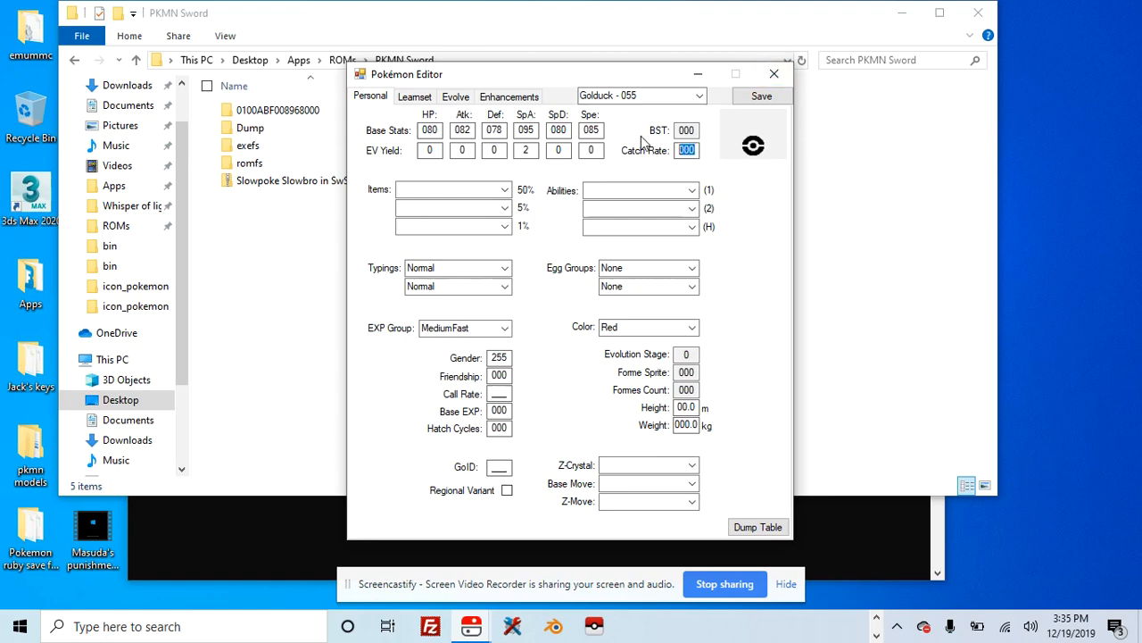
type("175")
key("BackSpace")
key("BackSpace")
key("BackSpace")
type("75")
key("Home")
type("0")
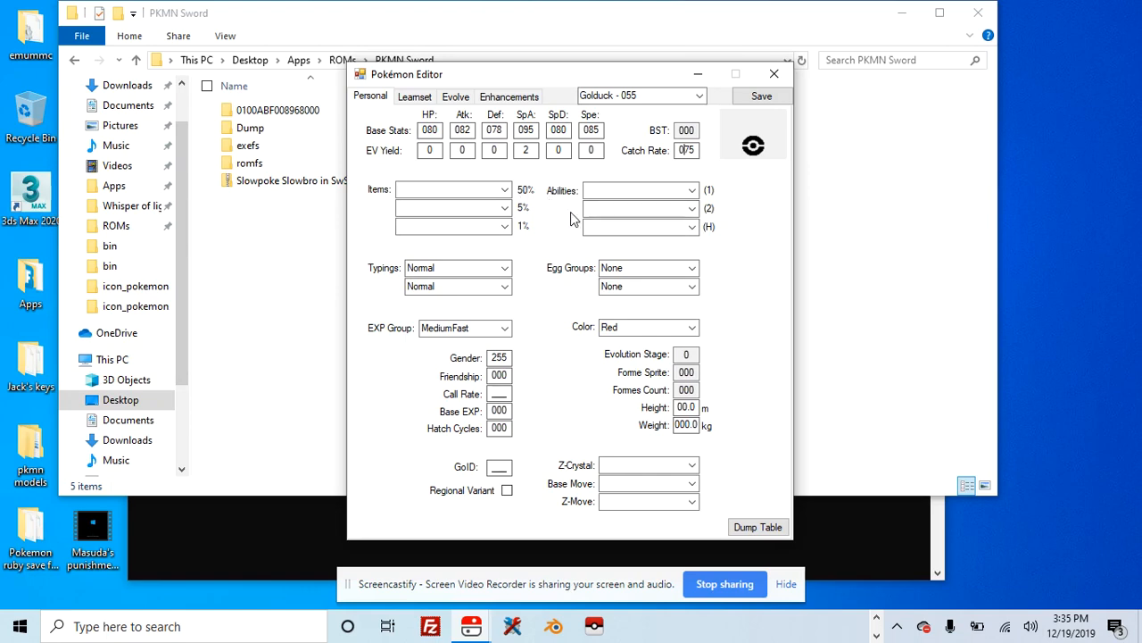
Assign Golduck the abilities Damp (1), Cloud Nine (2) and Swift Swim (H)
left_click(630, 187)
type("da")
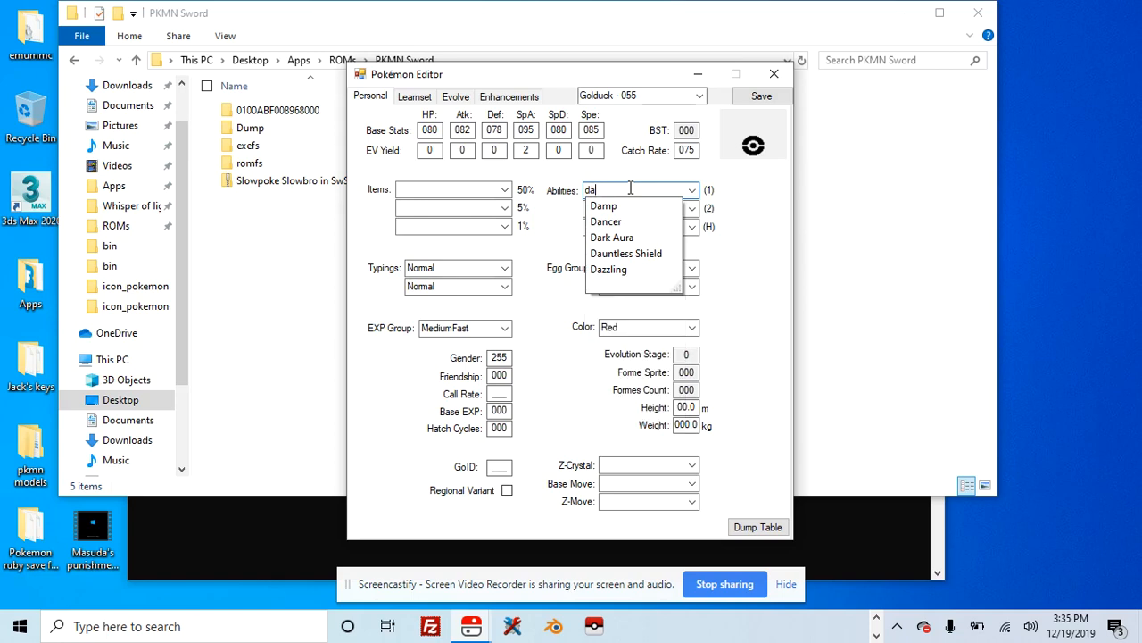
left_click(624, 206)
left_click(619, 207)
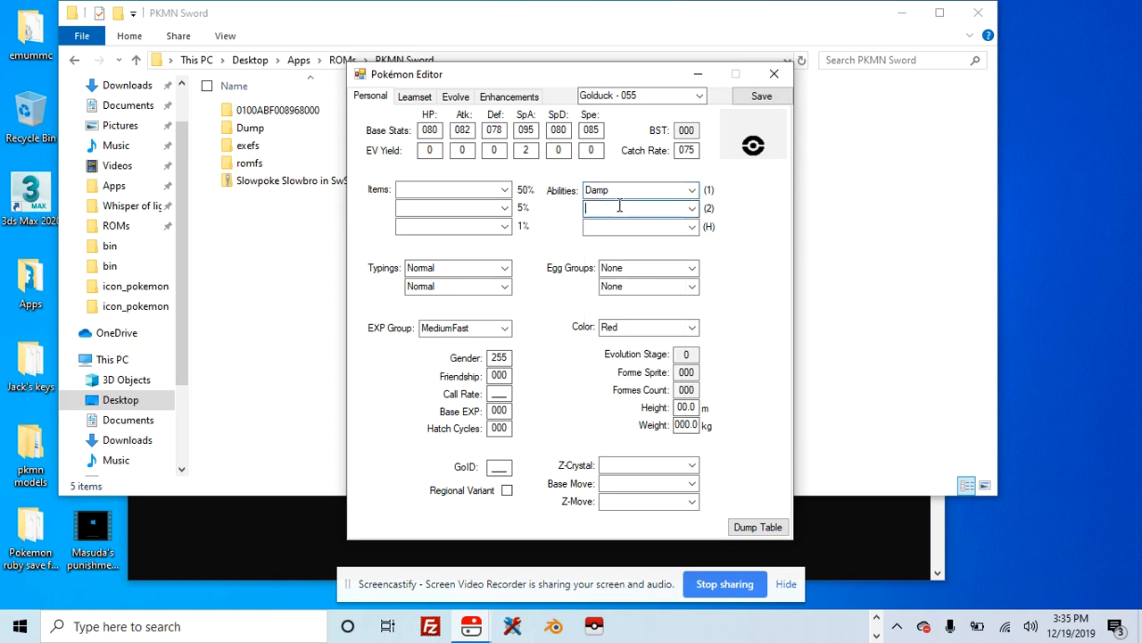
type("clo")
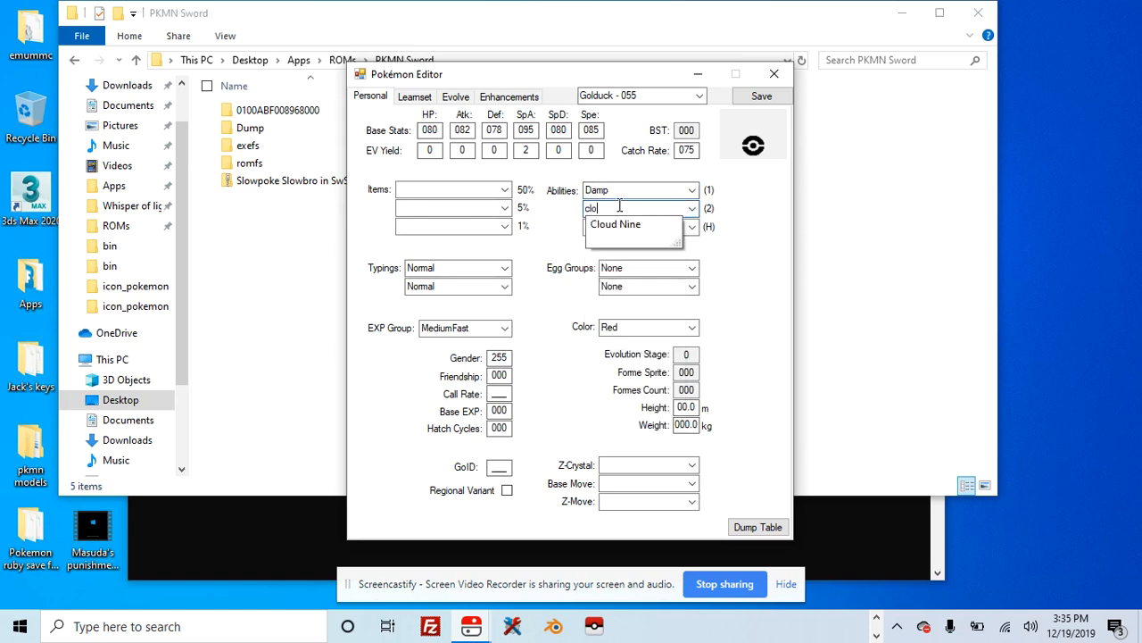
left_click(615, 224)
left_click(618, 226)
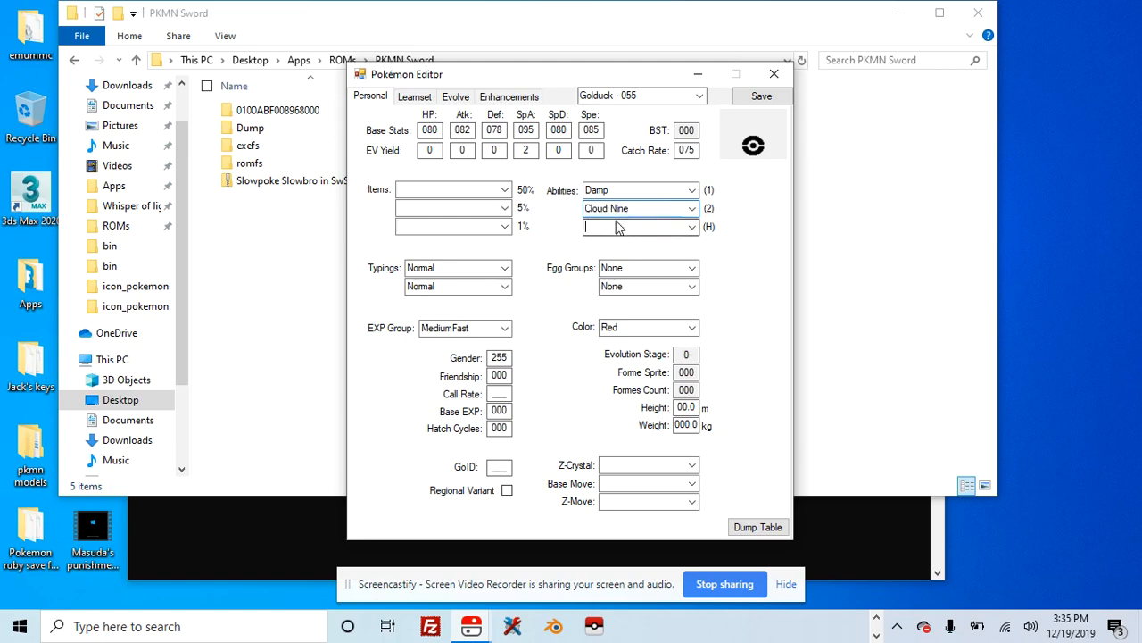
type("swi")
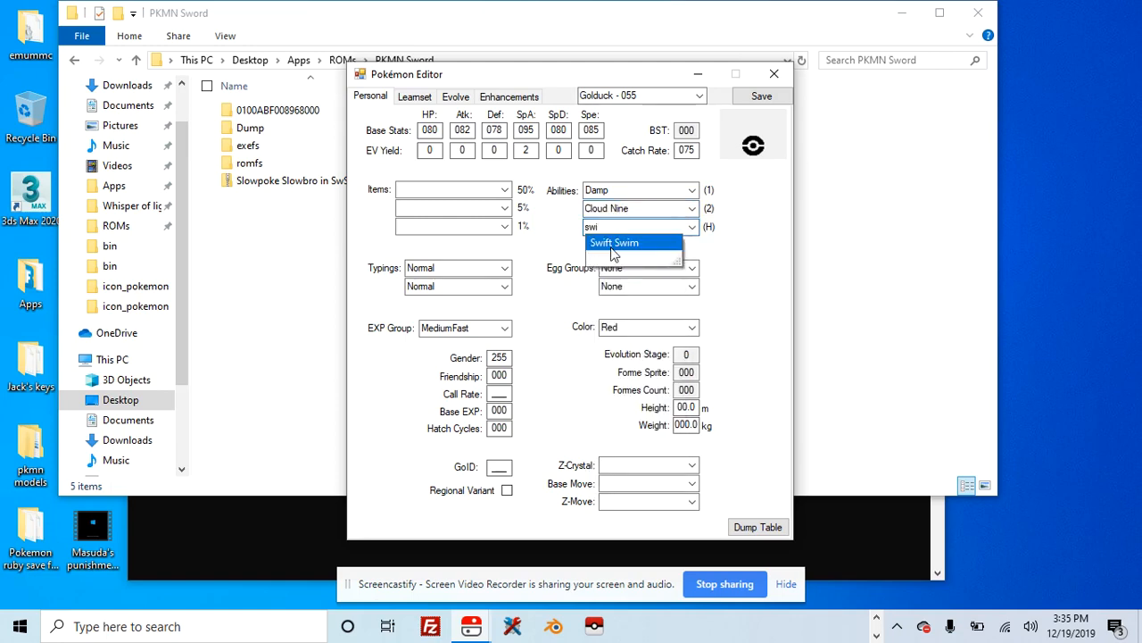
left_click(612, 243)
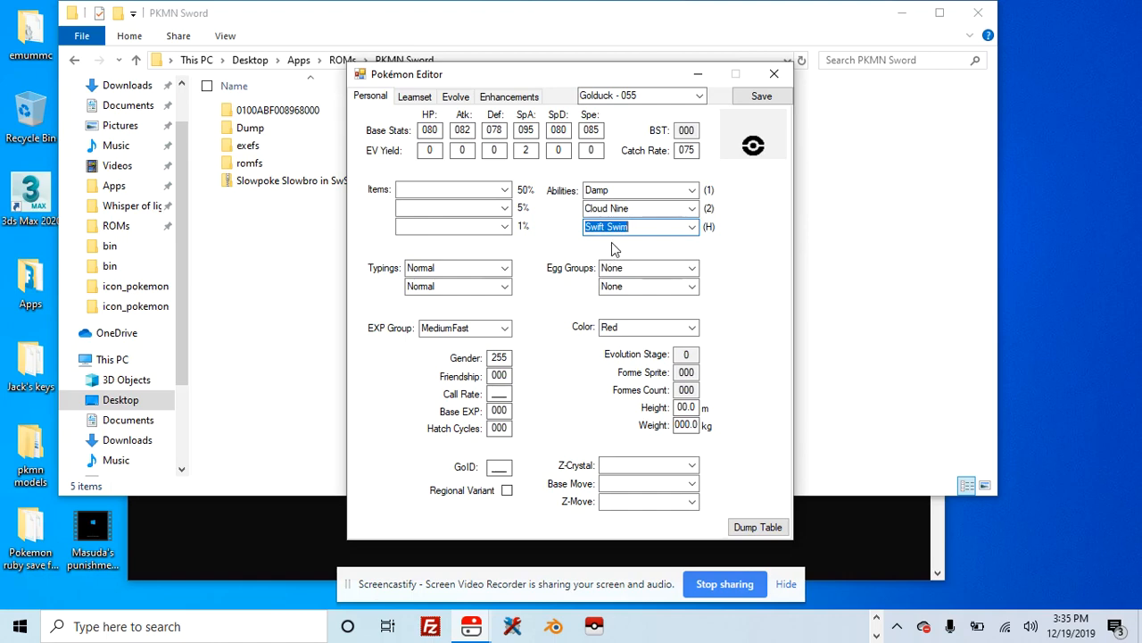
Set both of Golduck's typings to Water
left_click(504, 268)
left_click(471, 393)
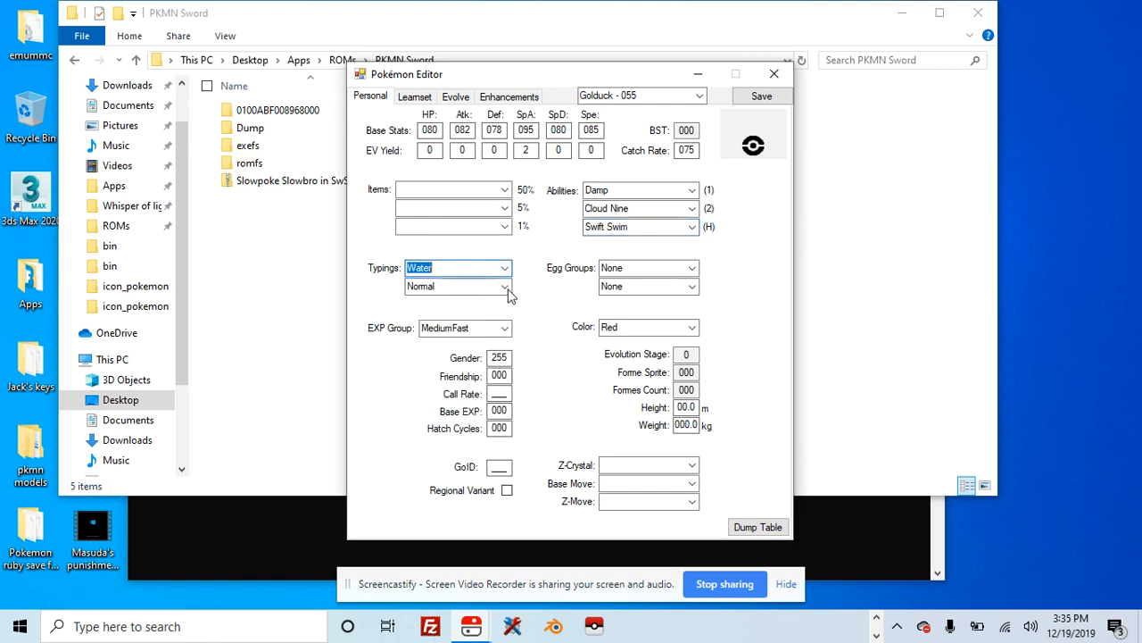
left_click(505, 286)
left_click(476, 411)
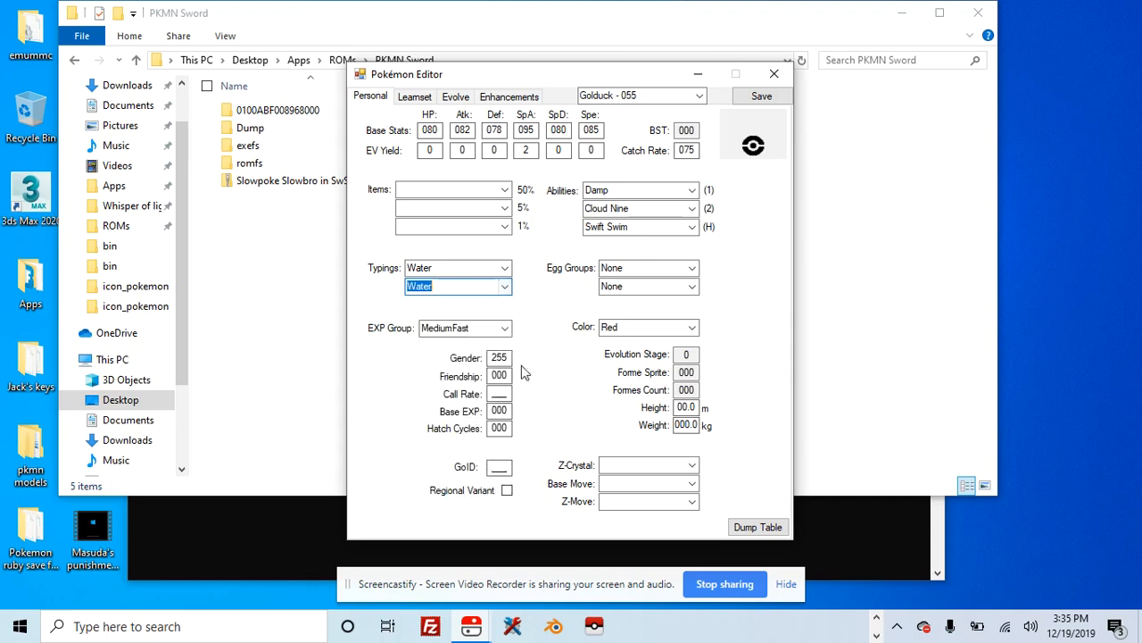
Set Golduck's egg groups to Field and Water1 and its color to Blue
left_click(635, 268)
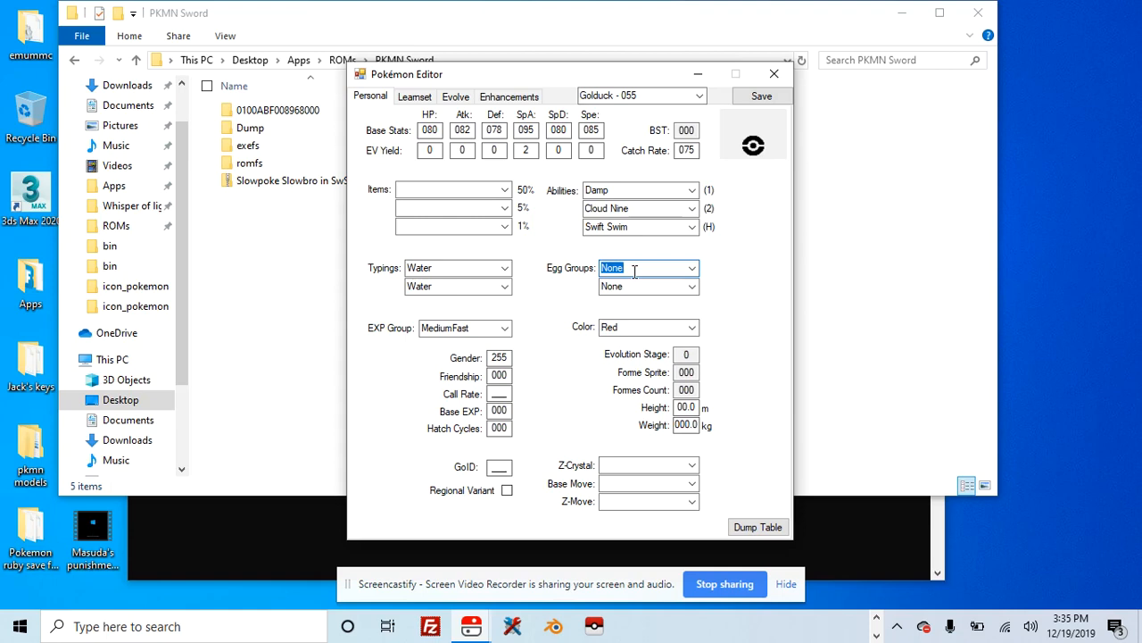
left_click(692, 268)
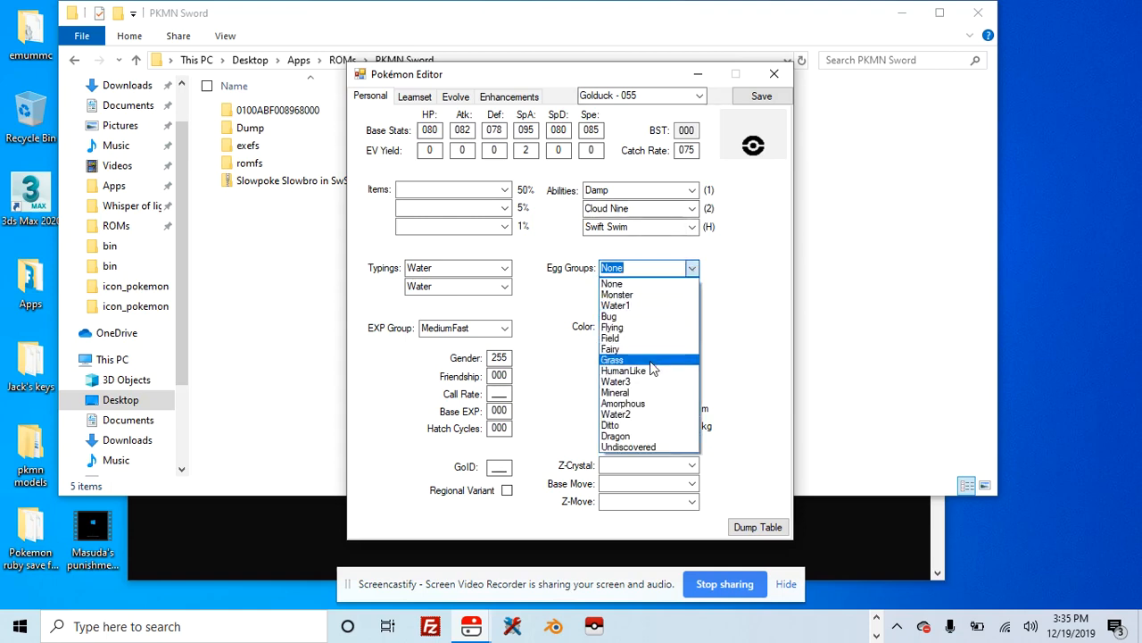
left_click(656, 338)
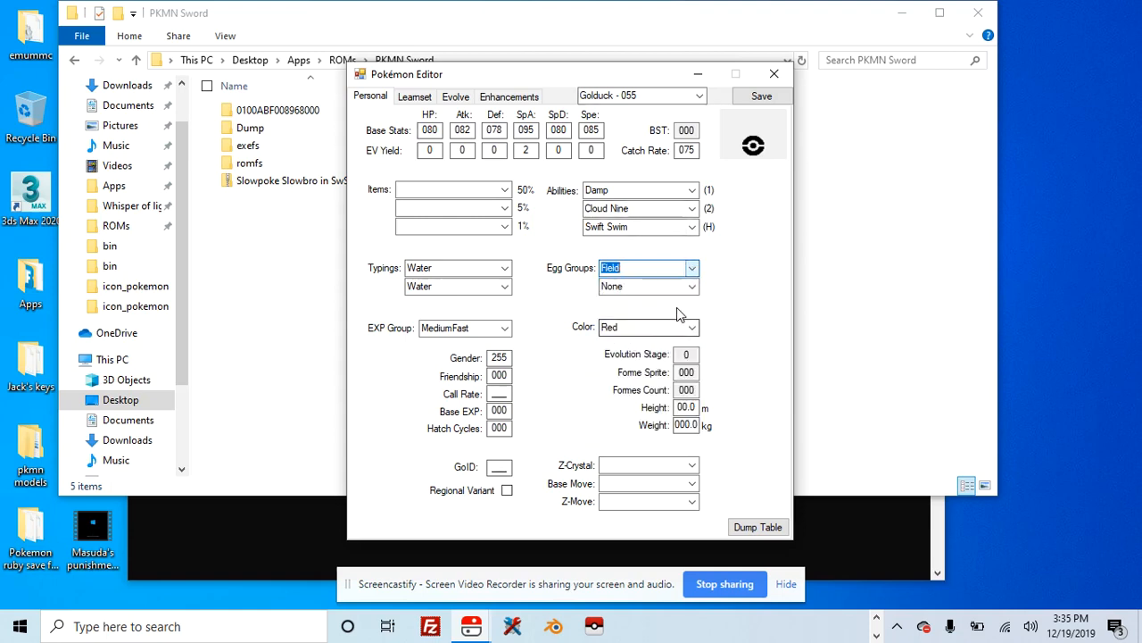
left_click(692, 286)
left_click(639, 326)
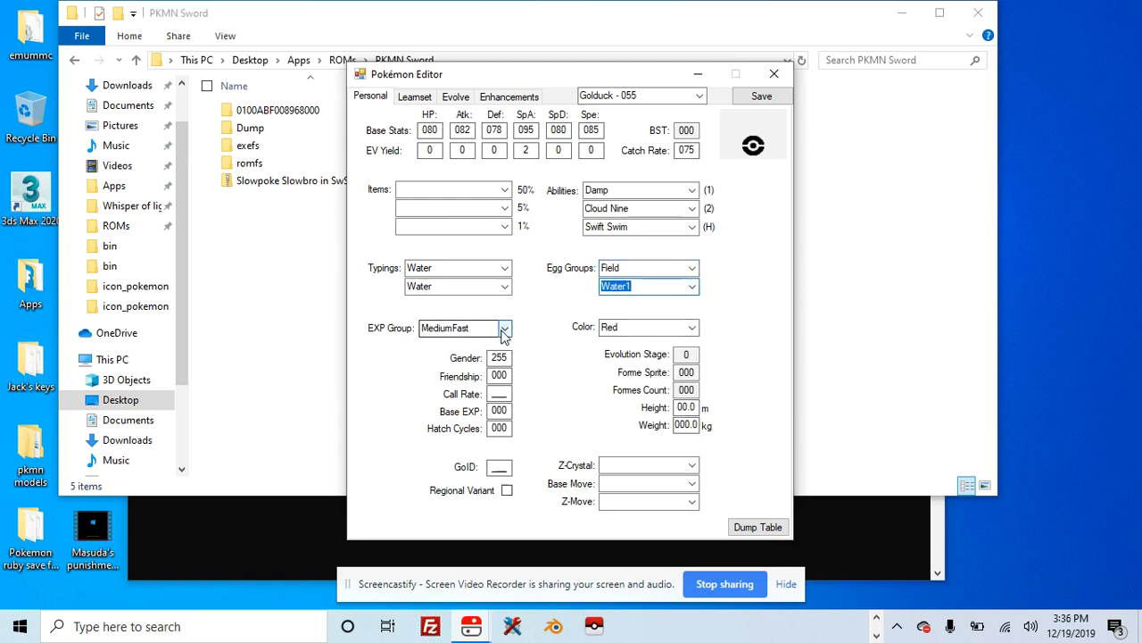
left_click(692, 328)
left_click(662, 353)
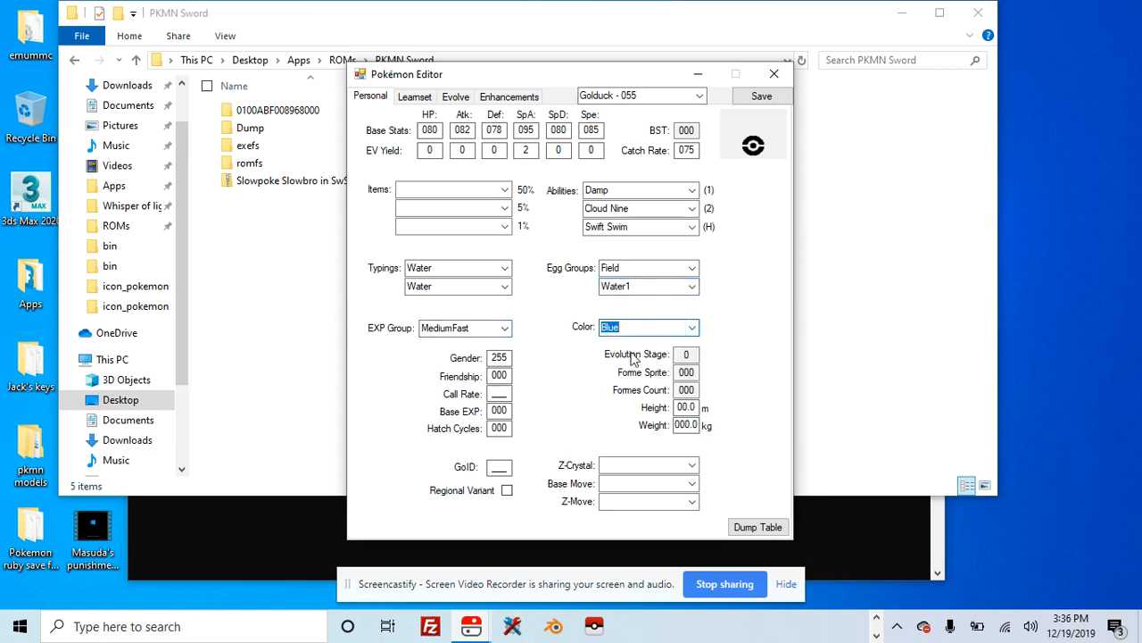
Set Golduck's gender value to 127, base EXP to 175 and hatch cycles to 21
left_click(499, 357)
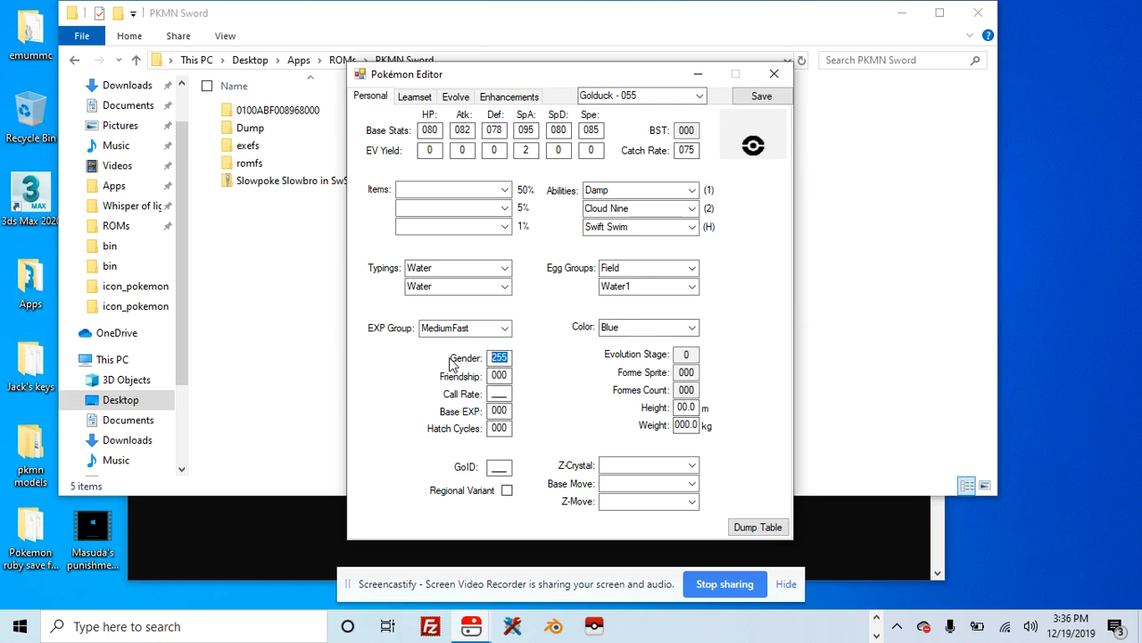
type("127")
left_click_drag(506, 409, 494, 408)
type("175")
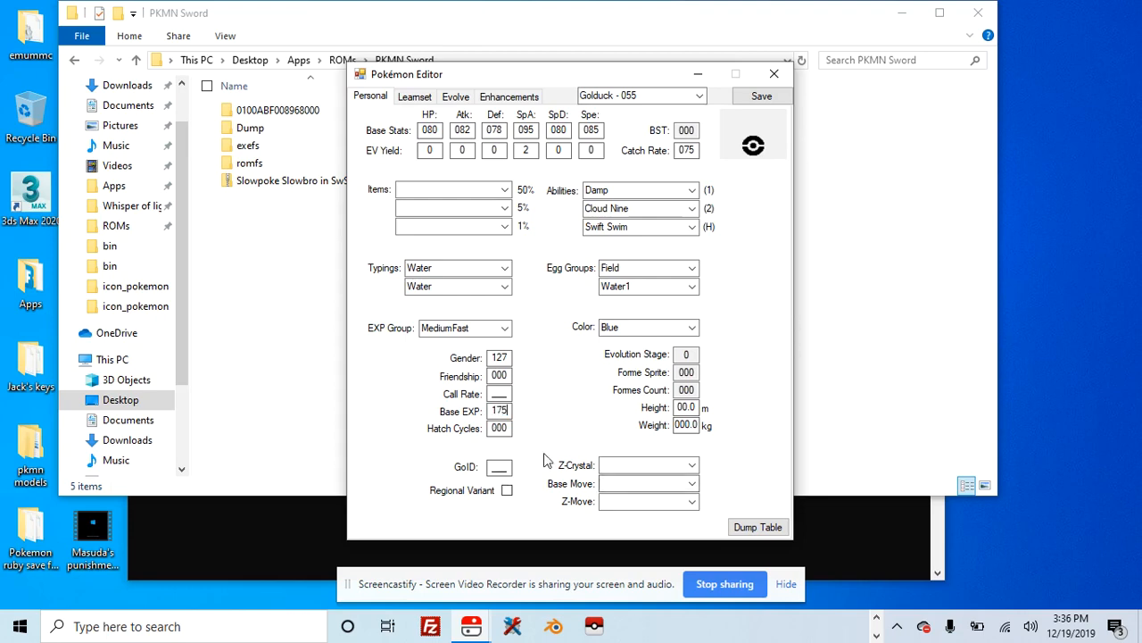
left_click_drag(511, 428, 498, 430)
type("21")
Set Golduck's height to 1.7 m and its weight to 76.6 kg
left_click_drag(697, 407, 681, 408)
type("1.7")
left_click_drag(699, 426, 682, 430)
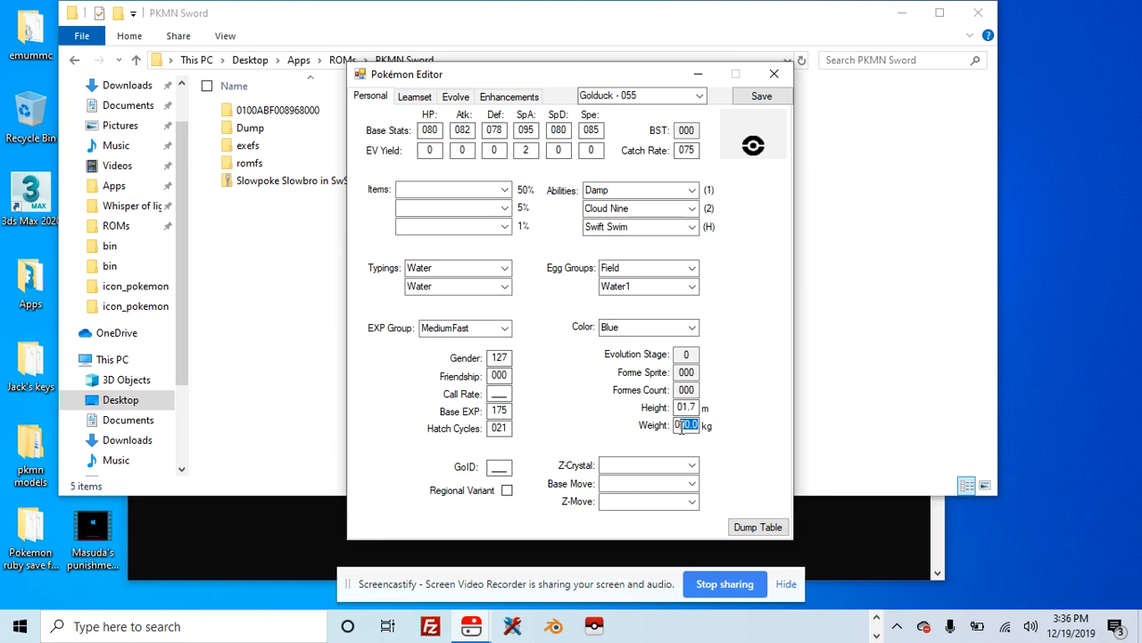
type("76.6")
left_click(456, 98)
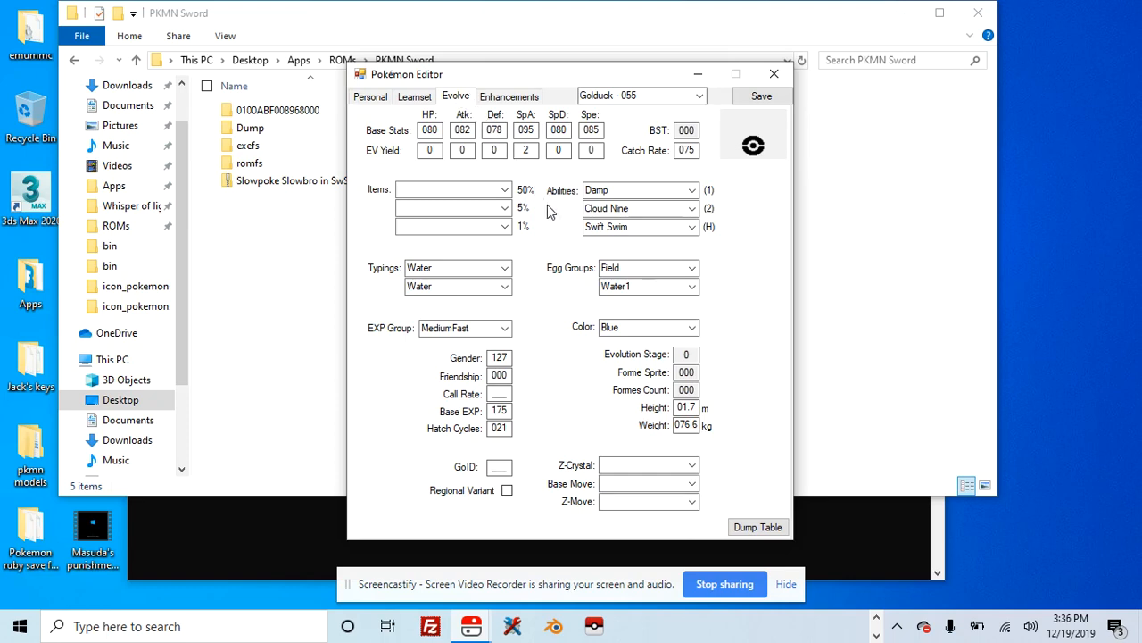
Set Psyduck's base EXP to 64 and save the Pokémon data
left_click(700, 95)
left_click(701, 113)
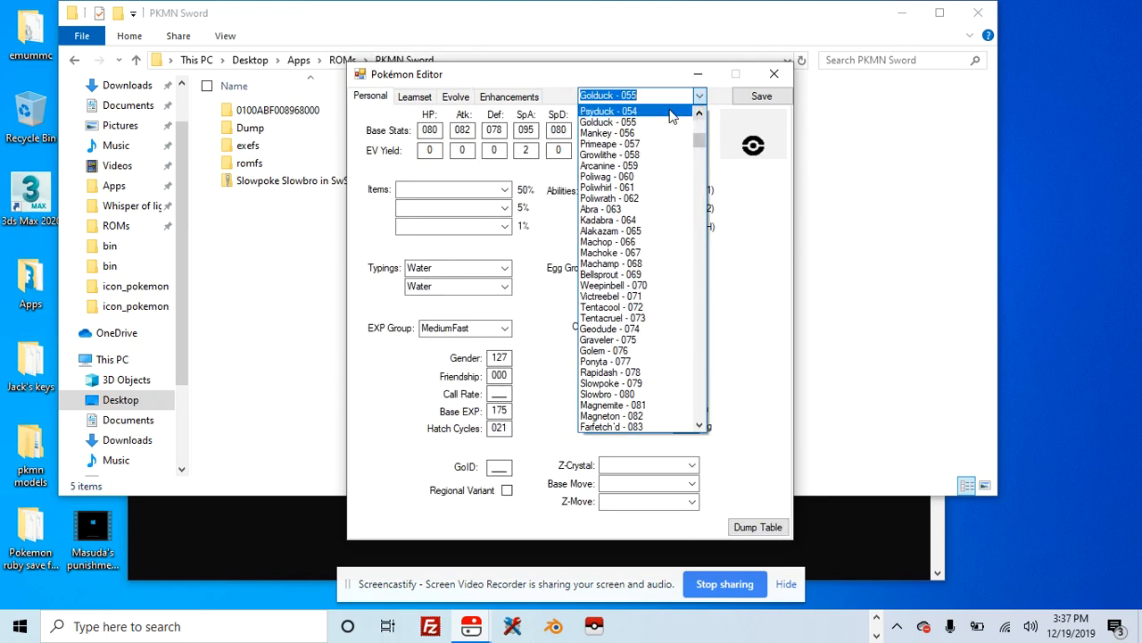
left_click(624, 110)
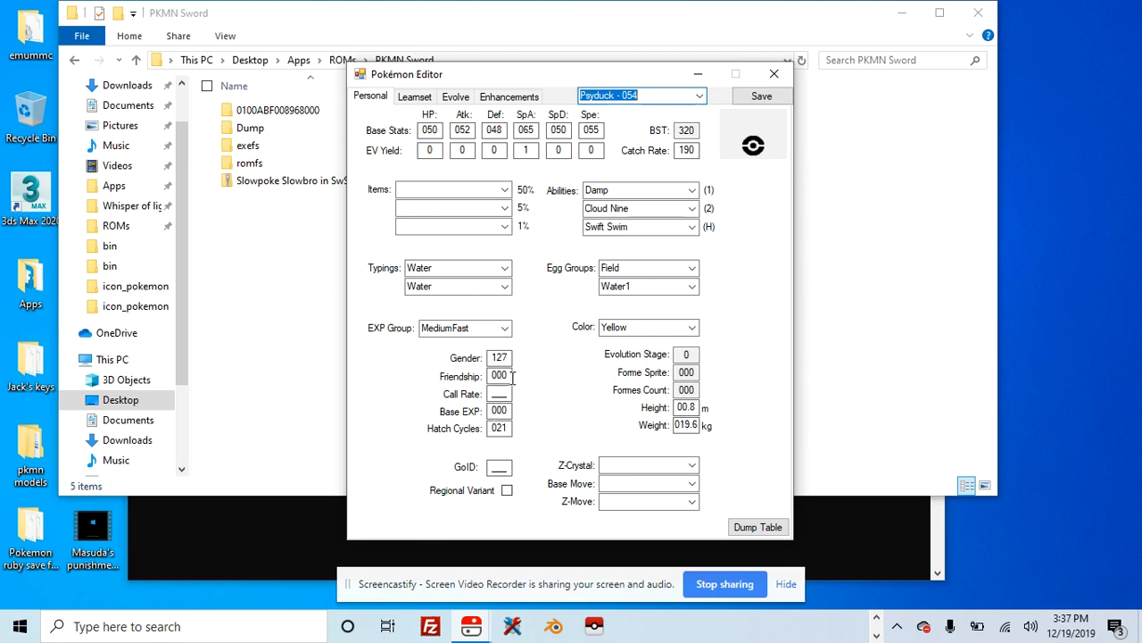
left_click(506, 412)
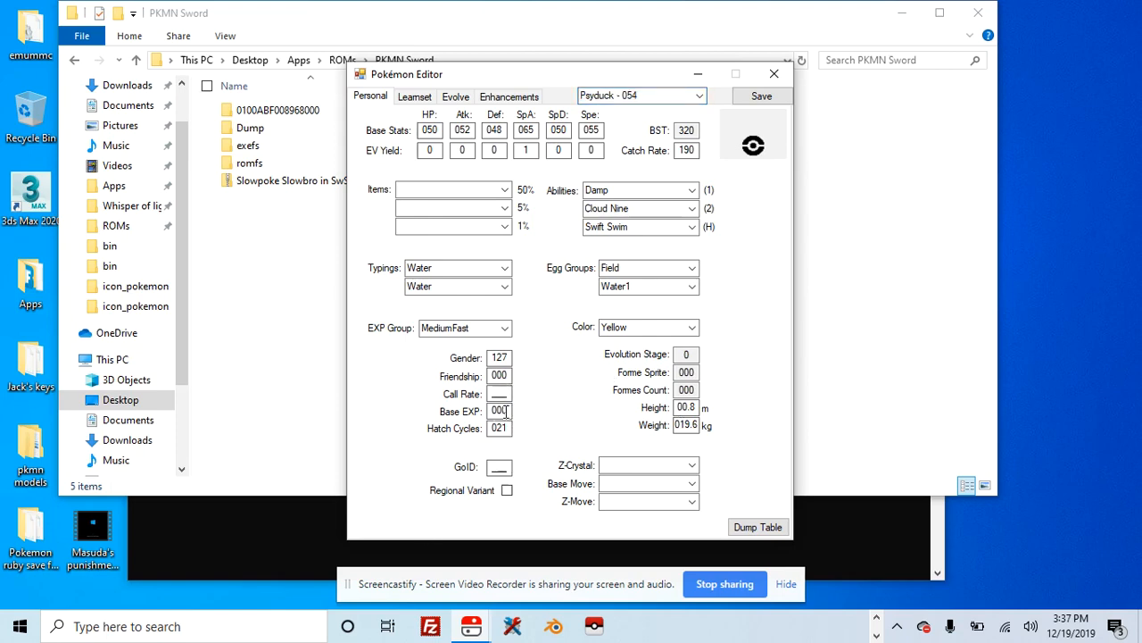
left_click_drag(506, 411, 497, 411)
left_click(754, 99)
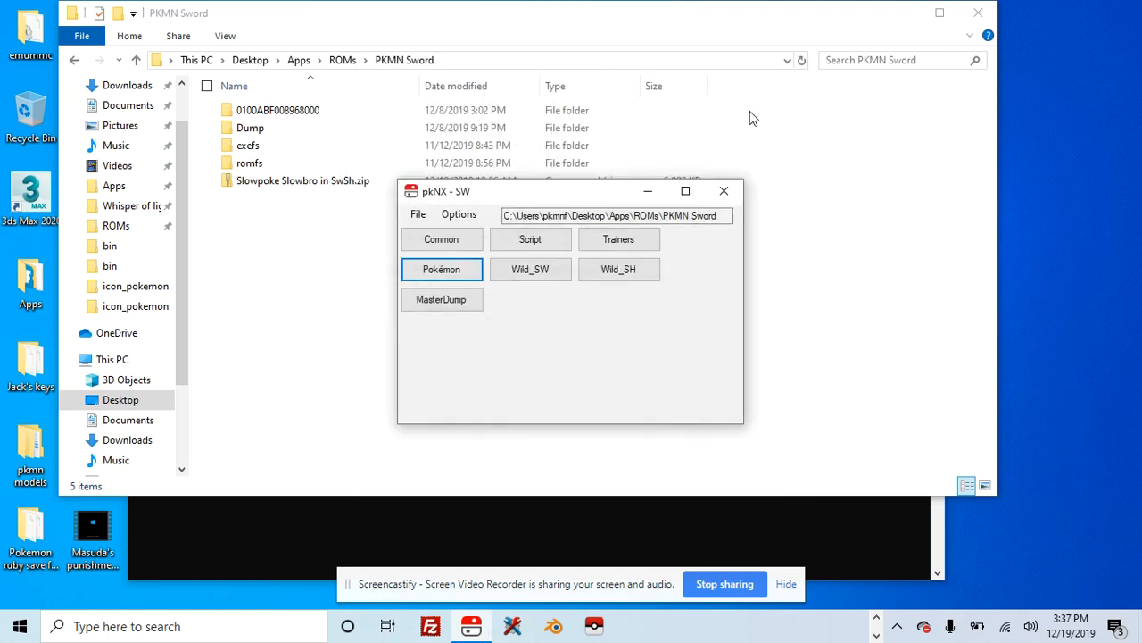
Restart pkNX and reopen the Pokémon editor to review Psyduck's saved entry
left_click(725, 192)
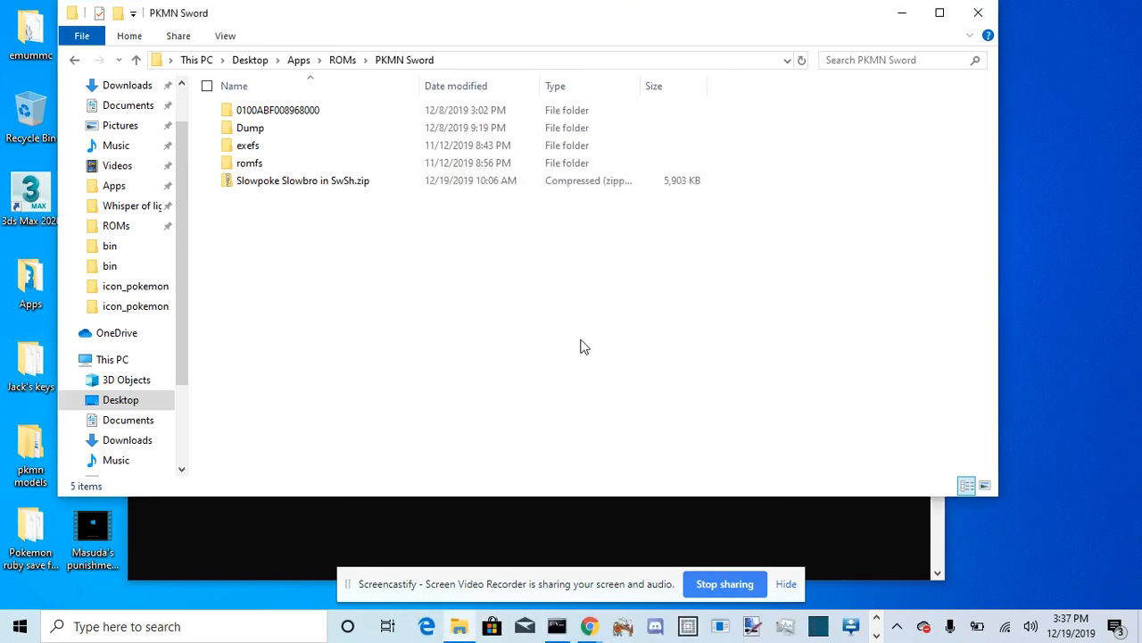
left_click(875, 635)
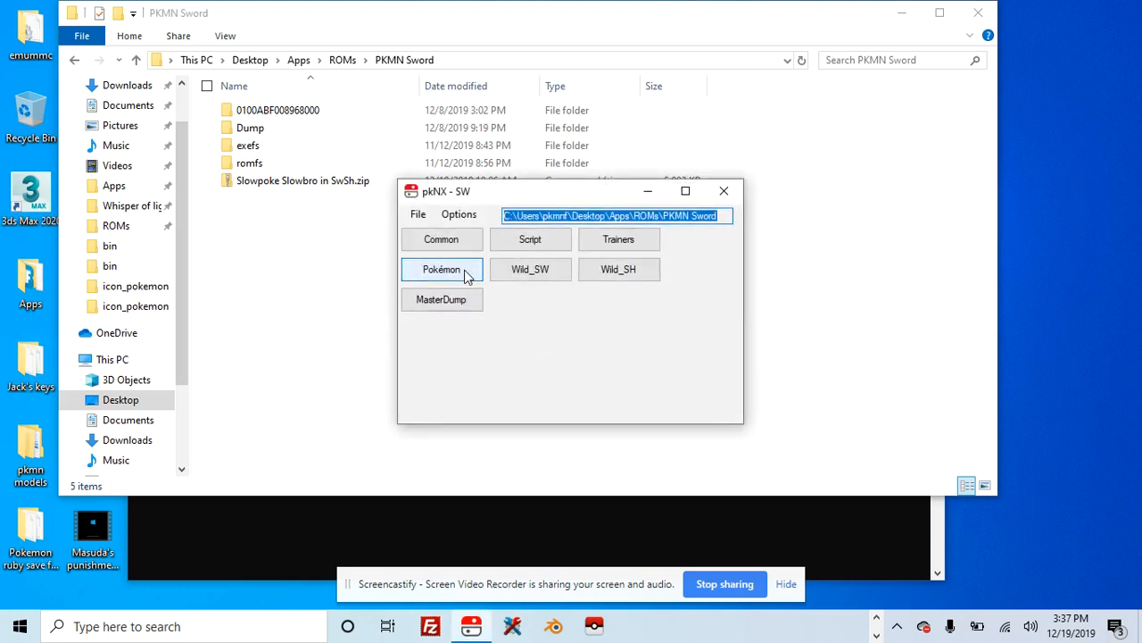
left_click(450, 276)
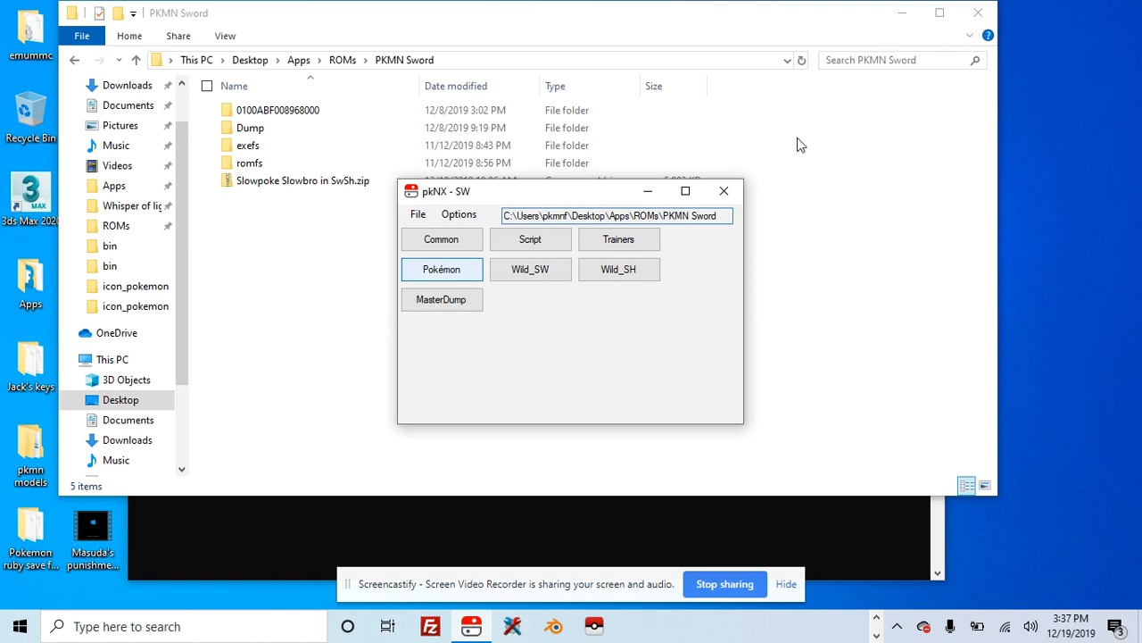
left_click(700, 97)
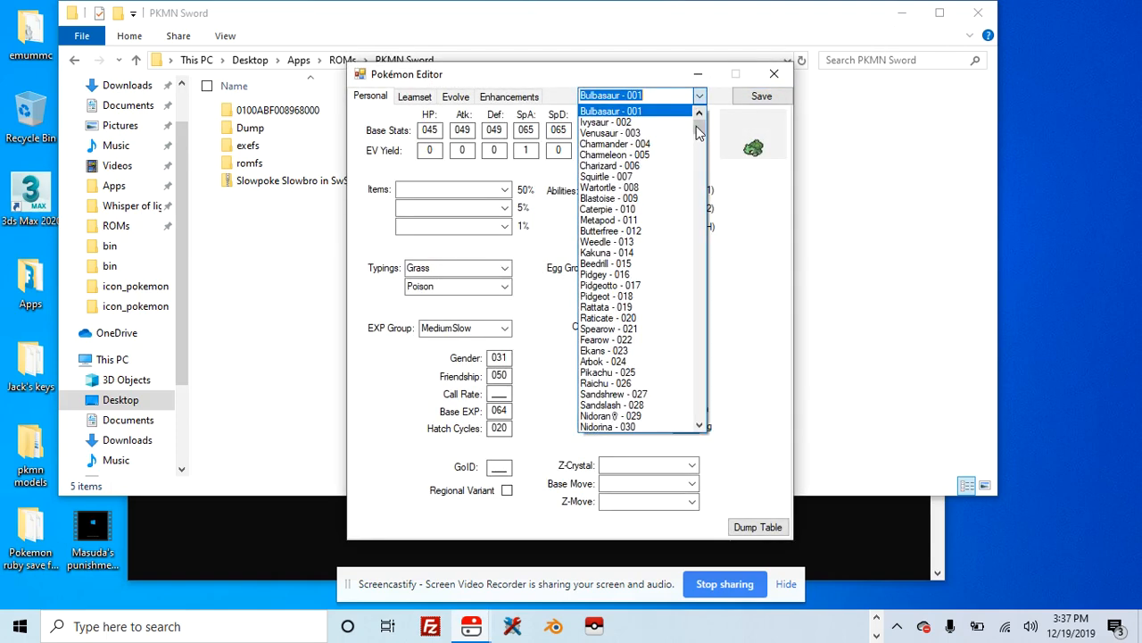
left_click_drag(700, 426, 702, 426)
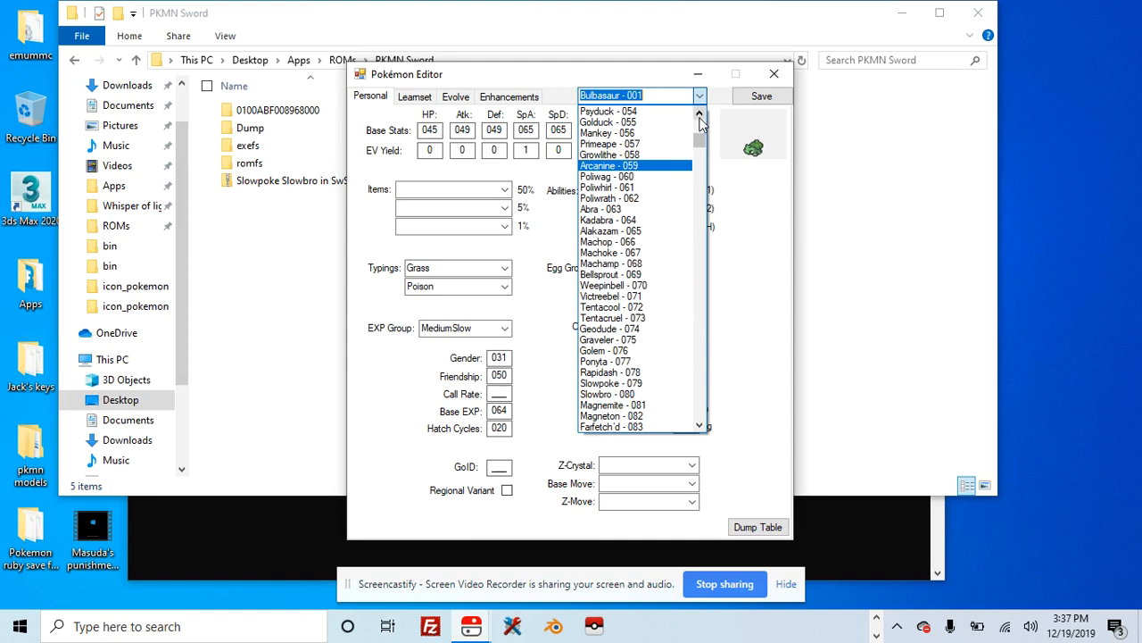
left_click(665, 111)
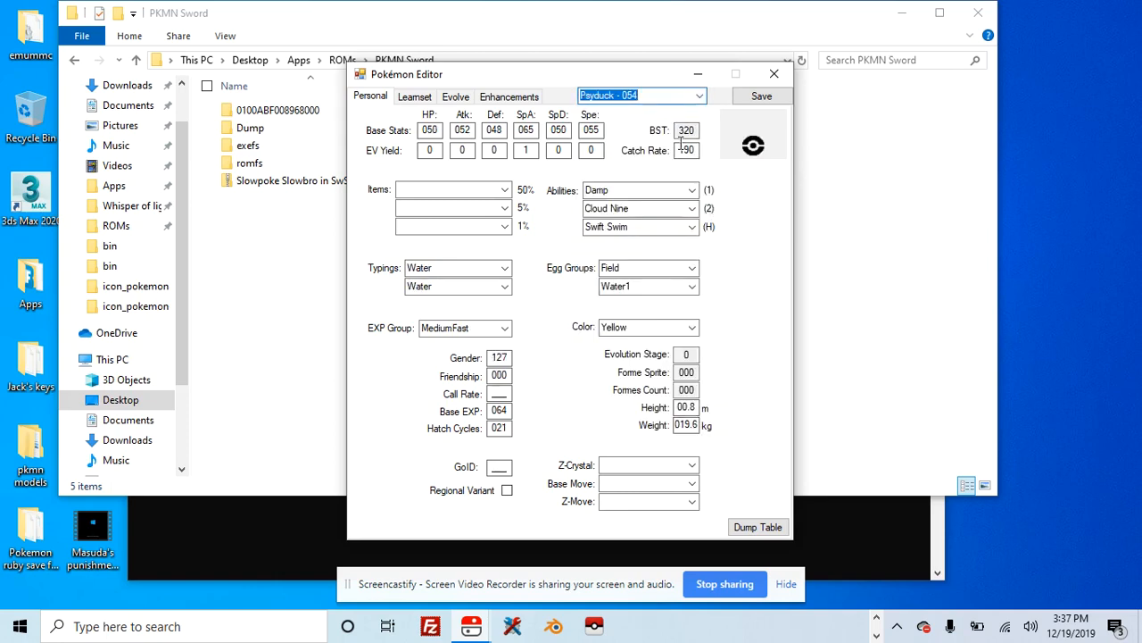
Review Golduck's entry, save the Pokémon data again and close pkNX
left_click(700, 95)
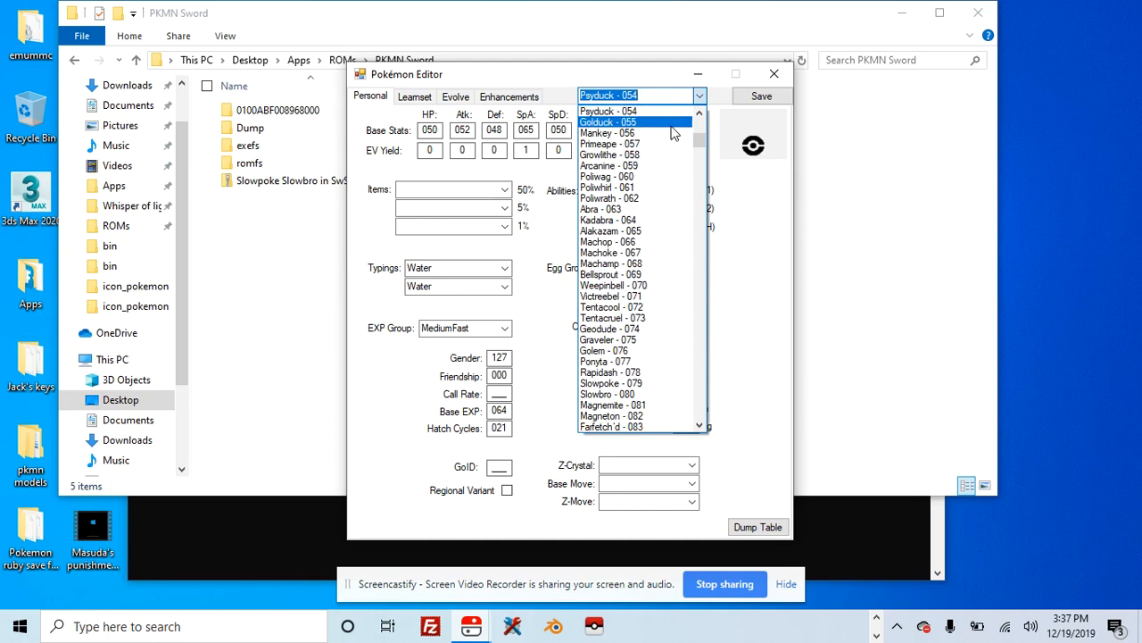
left_click(676, 123)
left_click(757, 96)
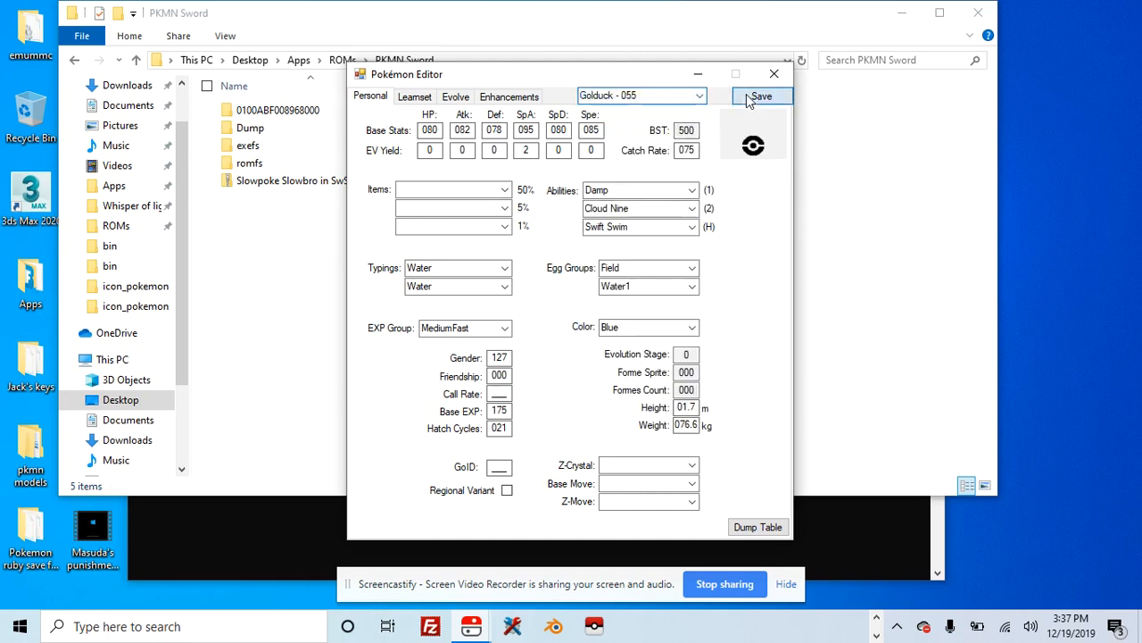
left_click(724, 191)
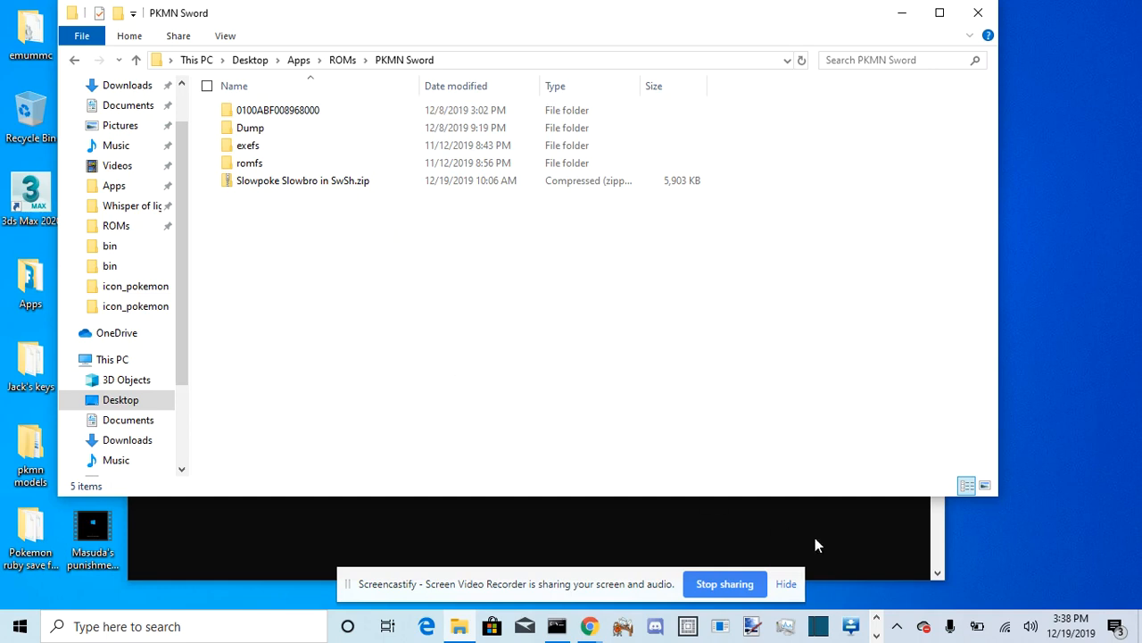
Switch to Toolbox and bring up its dialog for opening a file
left_click(876, 633)
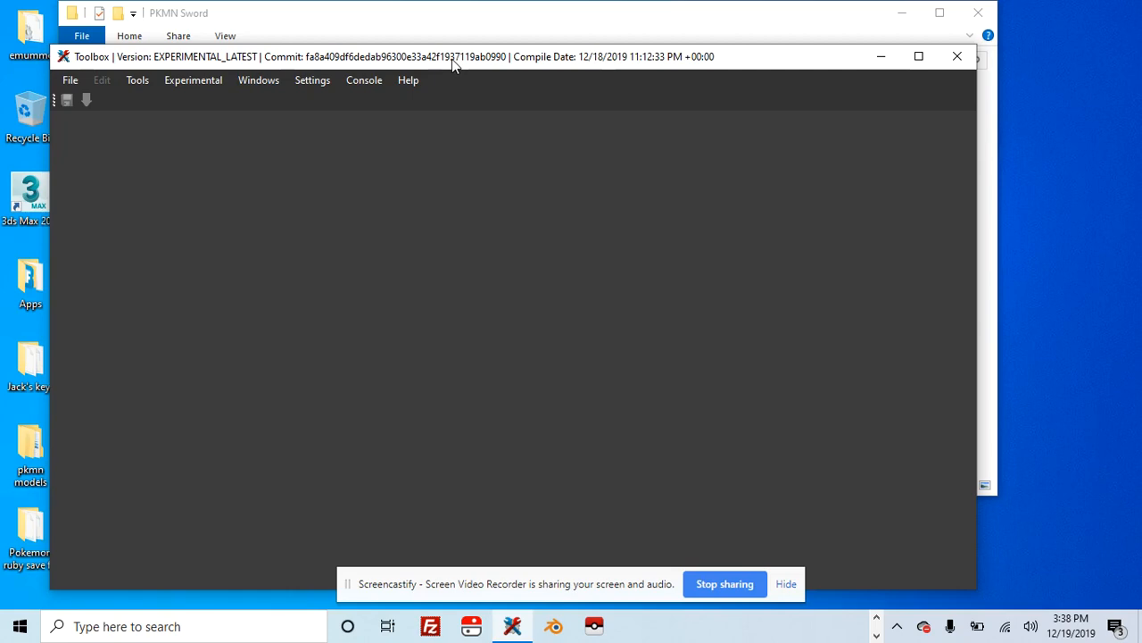
left_click_drag(454, 64, 504, 145)
left_click(120, 162)
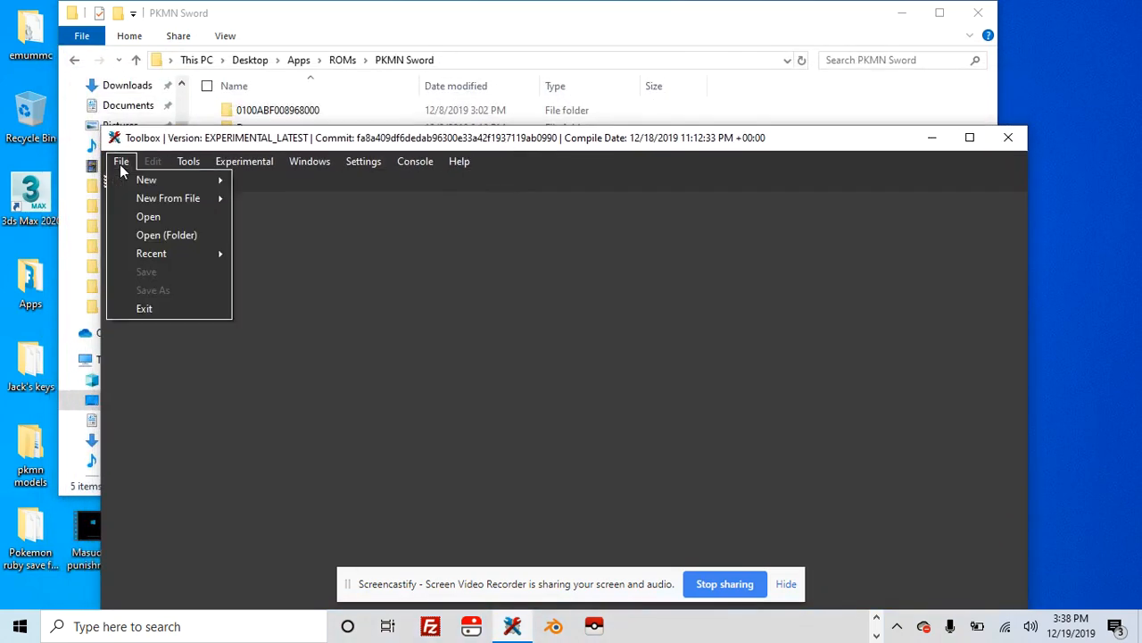
left_click(141, 217)
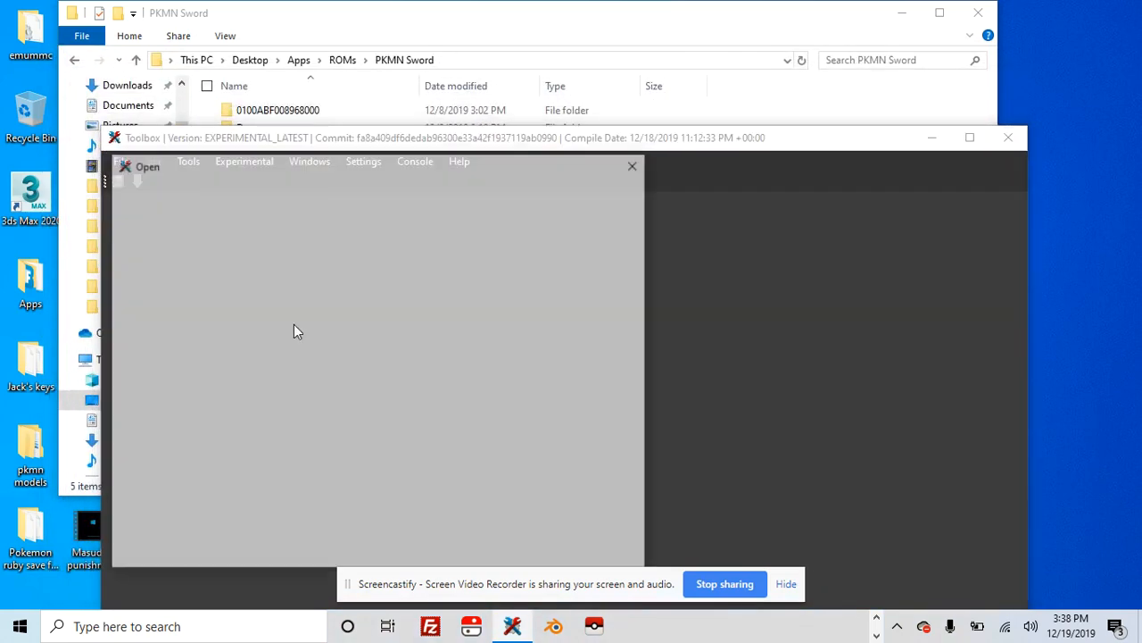
Open Psyduck's model archive pm0054_00.gfpak from PKMN Sword's 0100ABF008968000/romfs/bin/archive/pokemon folder
scroll(179, 369, "up", 1)
scroll(180, 369, "up", 2)
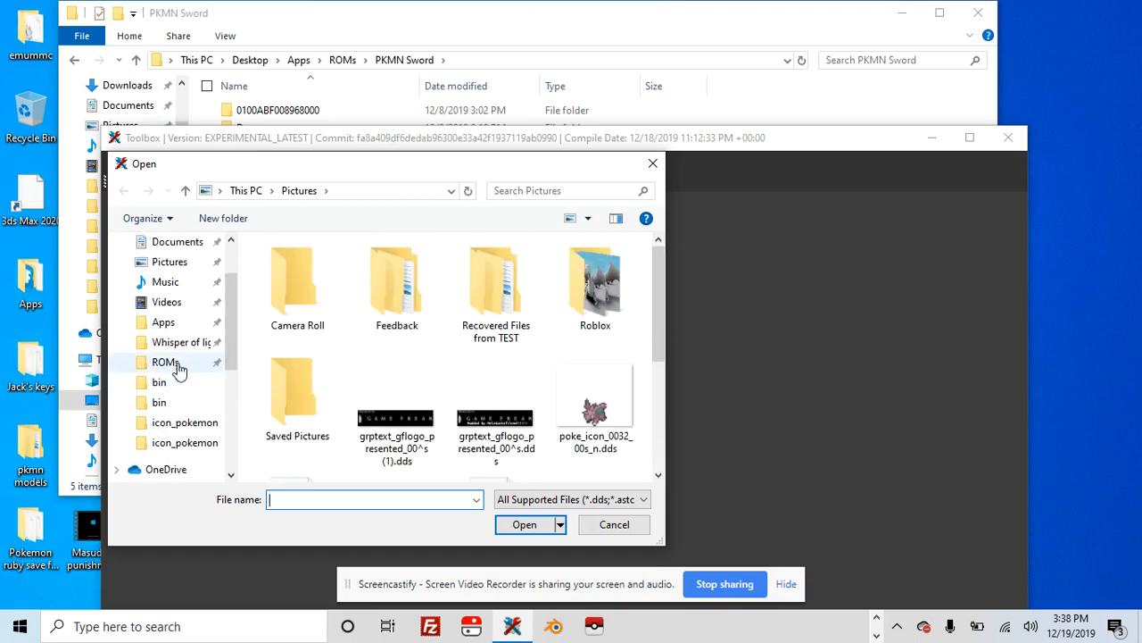
left_click(175, 362)
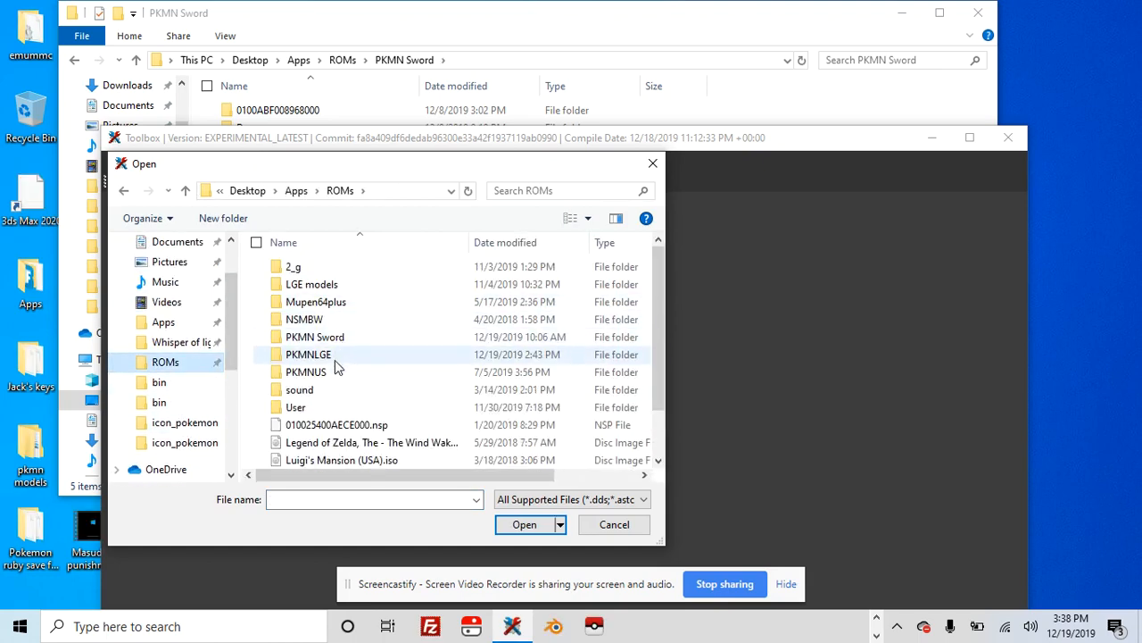
double_click(334, 339)
double_click(348, 267)
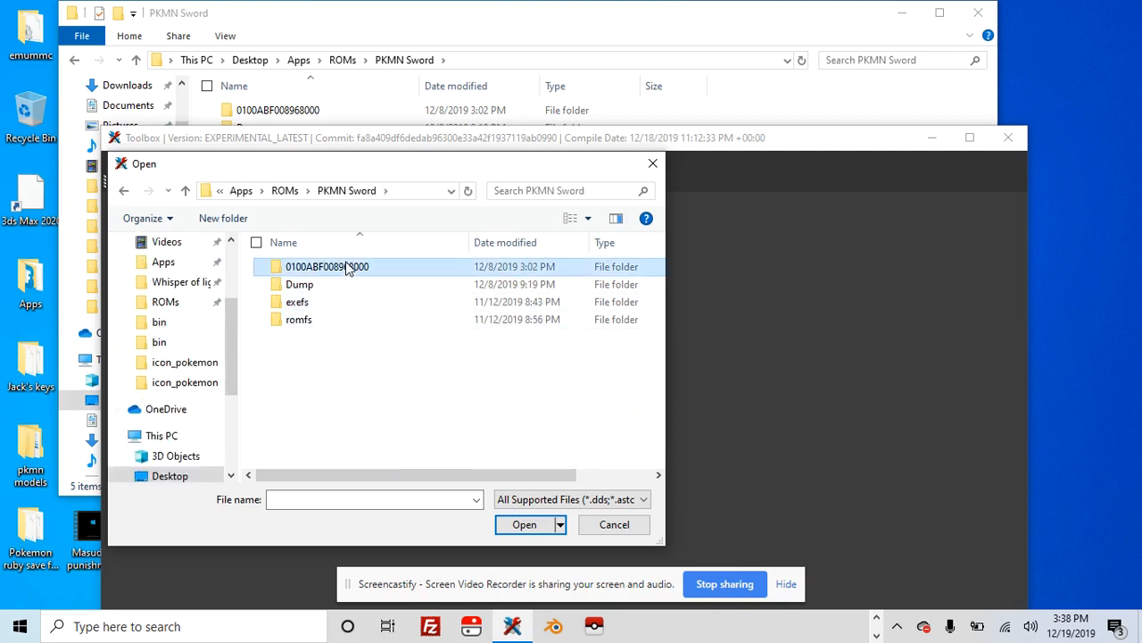
double_click(349, 267)
left_click(348, 267)
double_click(348, 268)
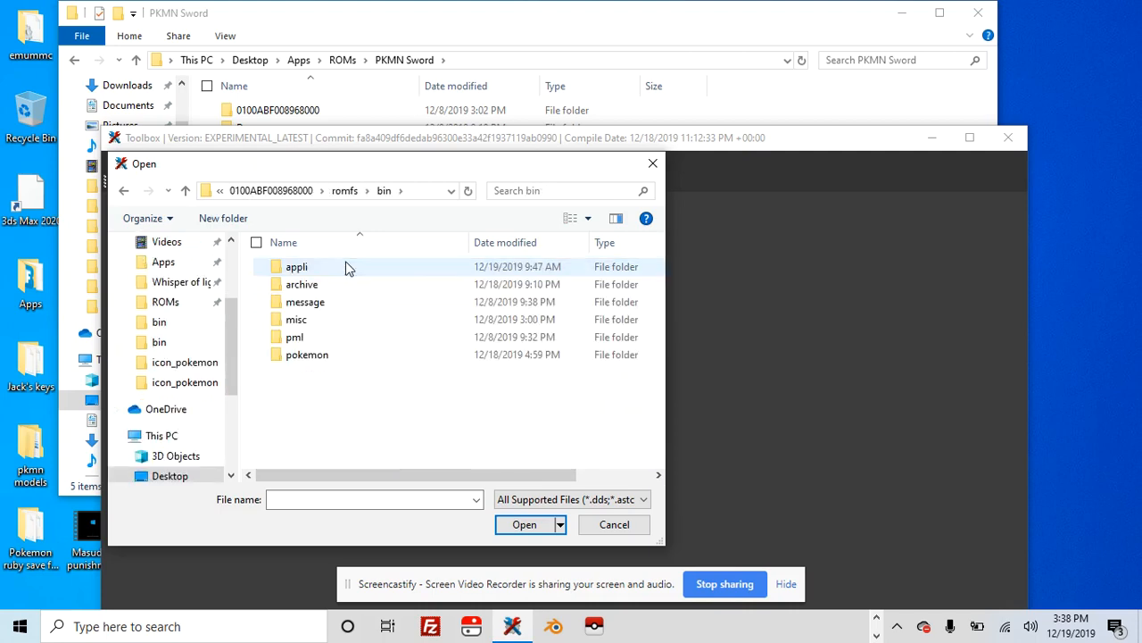
left_click(347, 290)
double_click(347, 283)
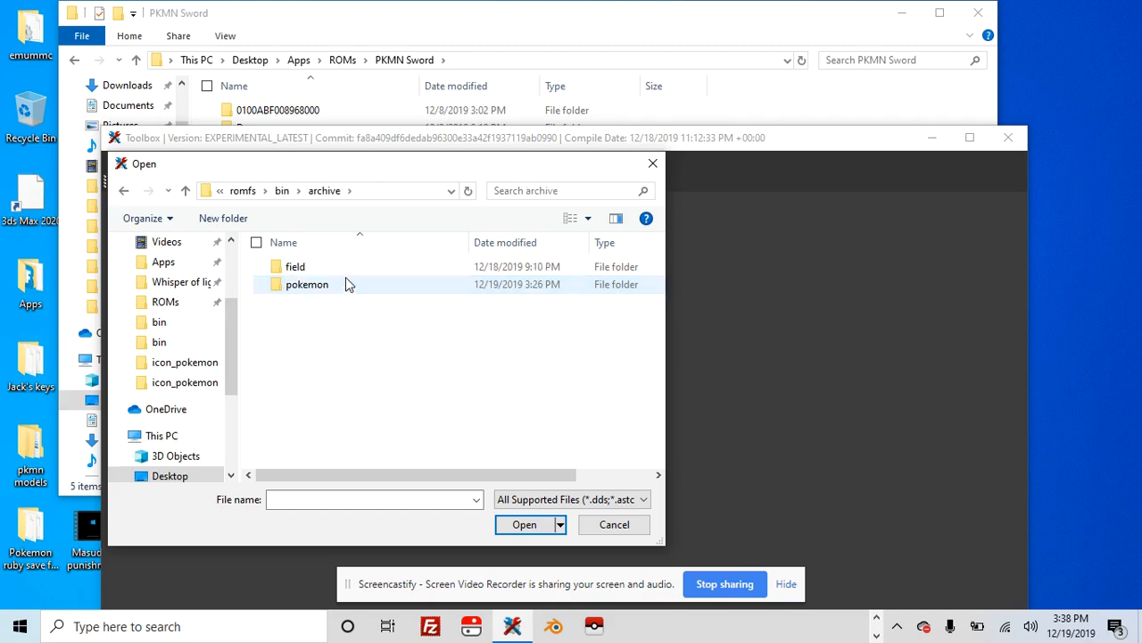
double_click(347, 284)
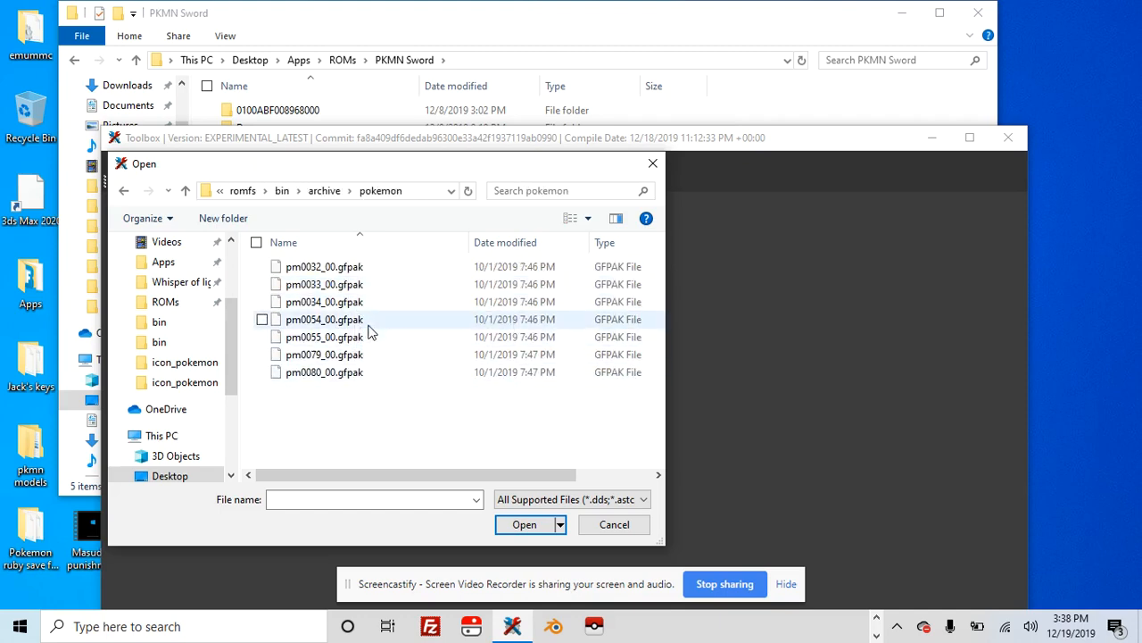
double_click(369, 323)
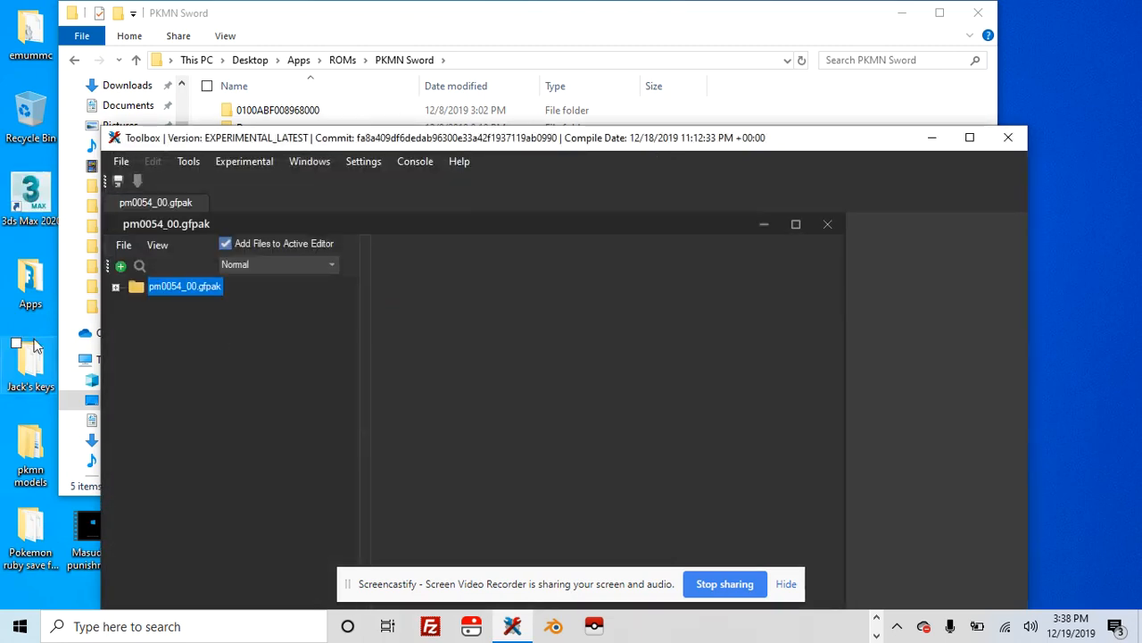
Expand pm0054_00.gfpak down to bin/pokemon/pm0054_00 and examine the animation files in its anm folder
left_click(116, 288)
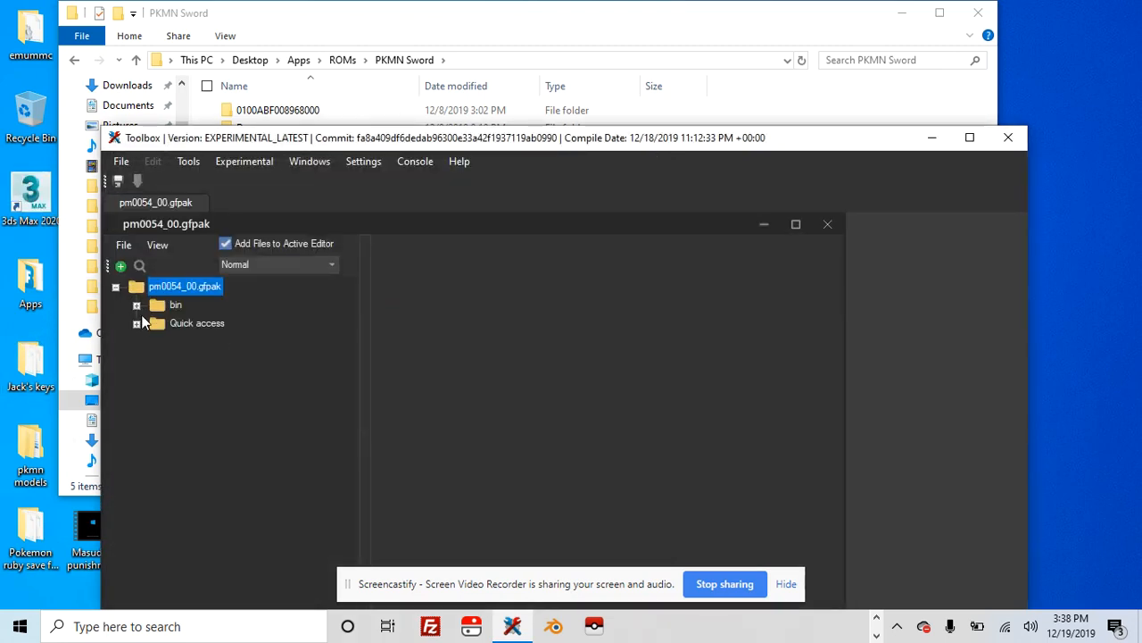
left_click(138, 323)
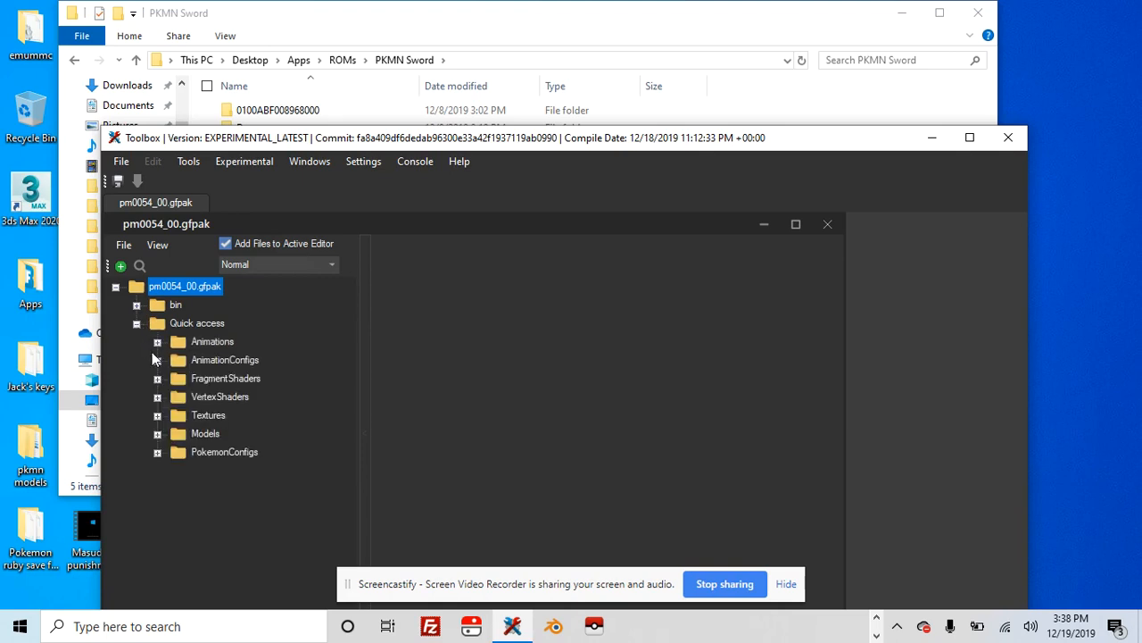
left_click(137, 305)
left_click(158, 324)
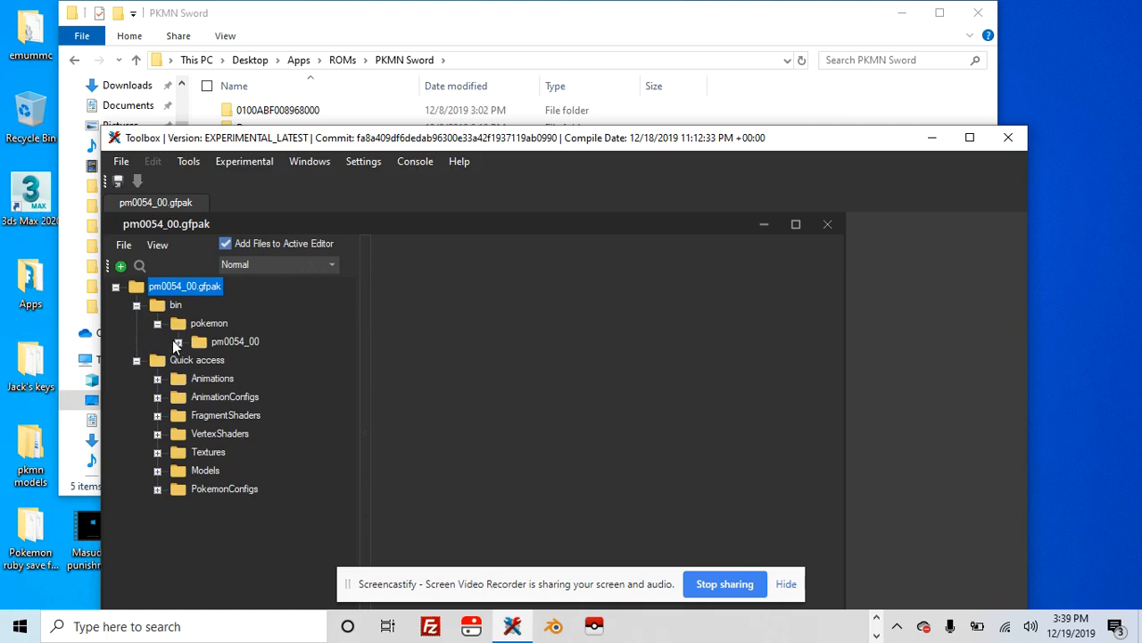
left_click(178, 343)
left_click(198, 361)
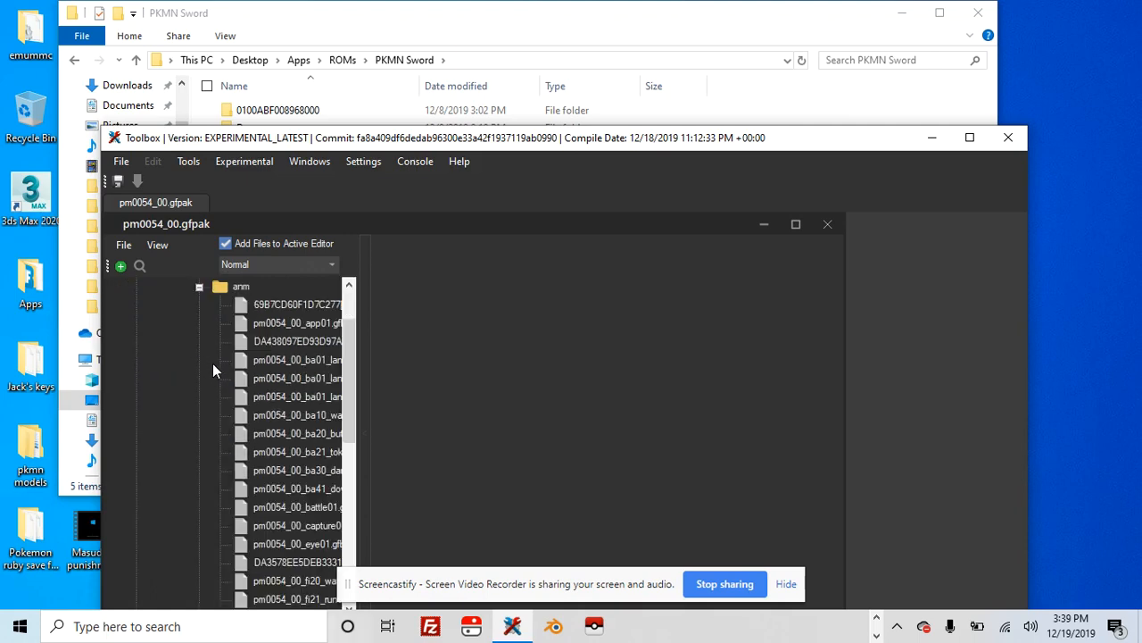
left_click(201, 289)
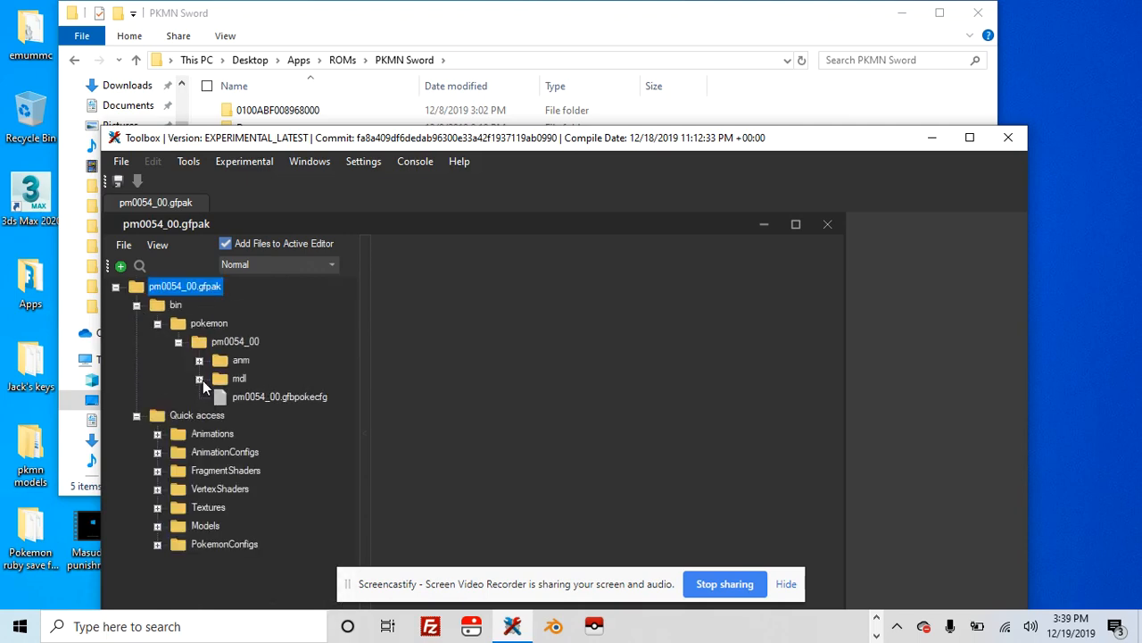
Examine the shader, texture and model files in the mdl folder, and look at the anm folder again
left_click(203, 379)
scroll(249, 379, "down", 6)
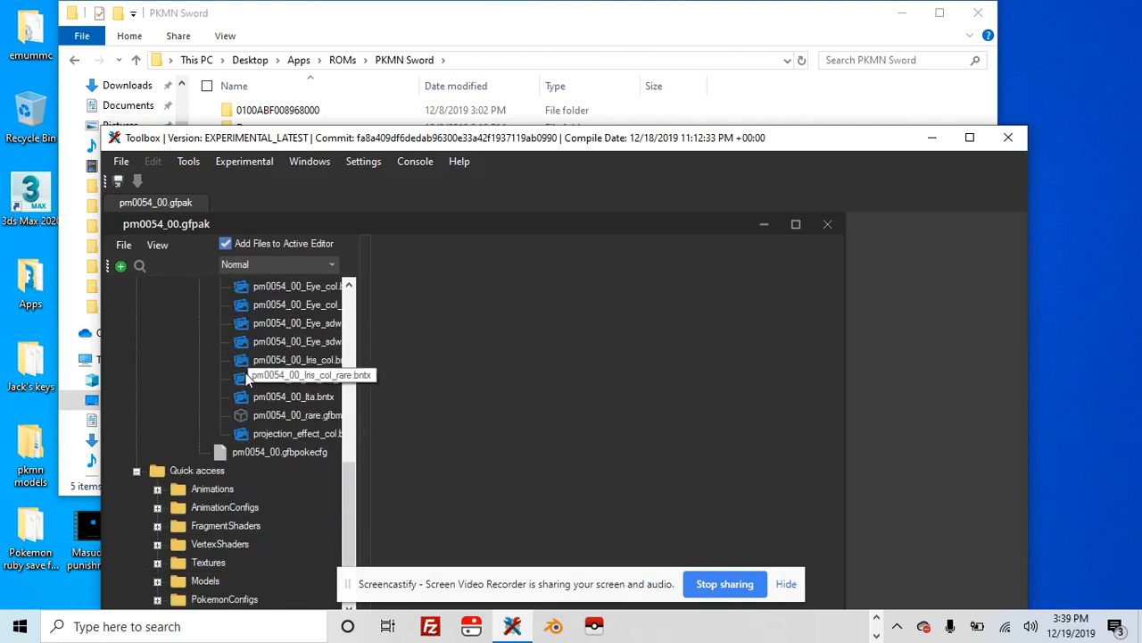
scroll(249, 379, "up", 6)
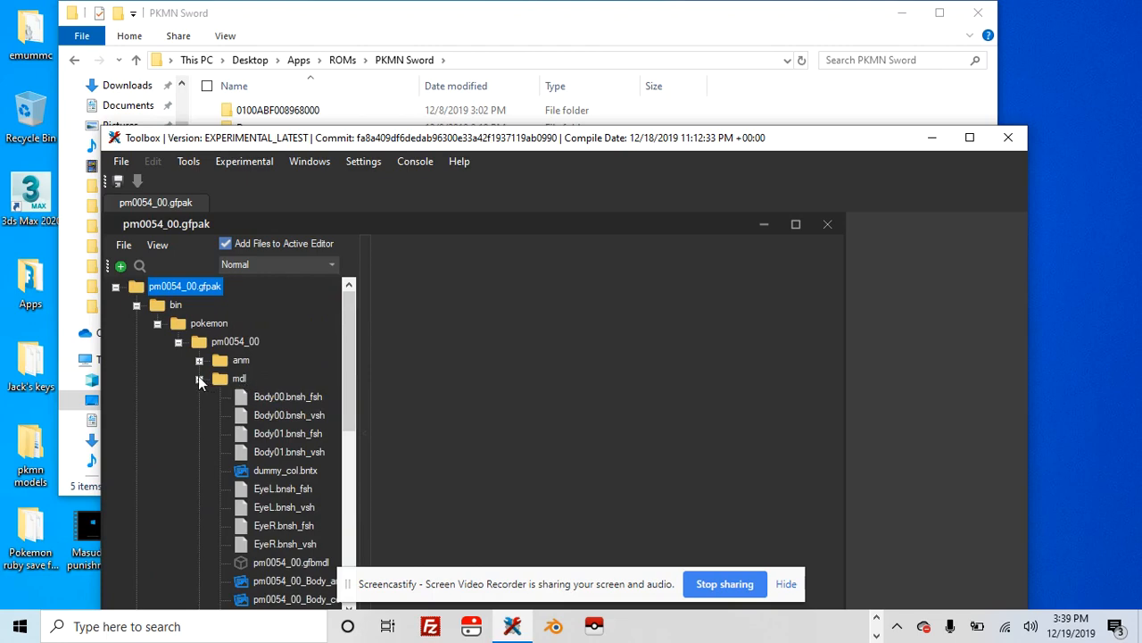
left_click(199, 379)
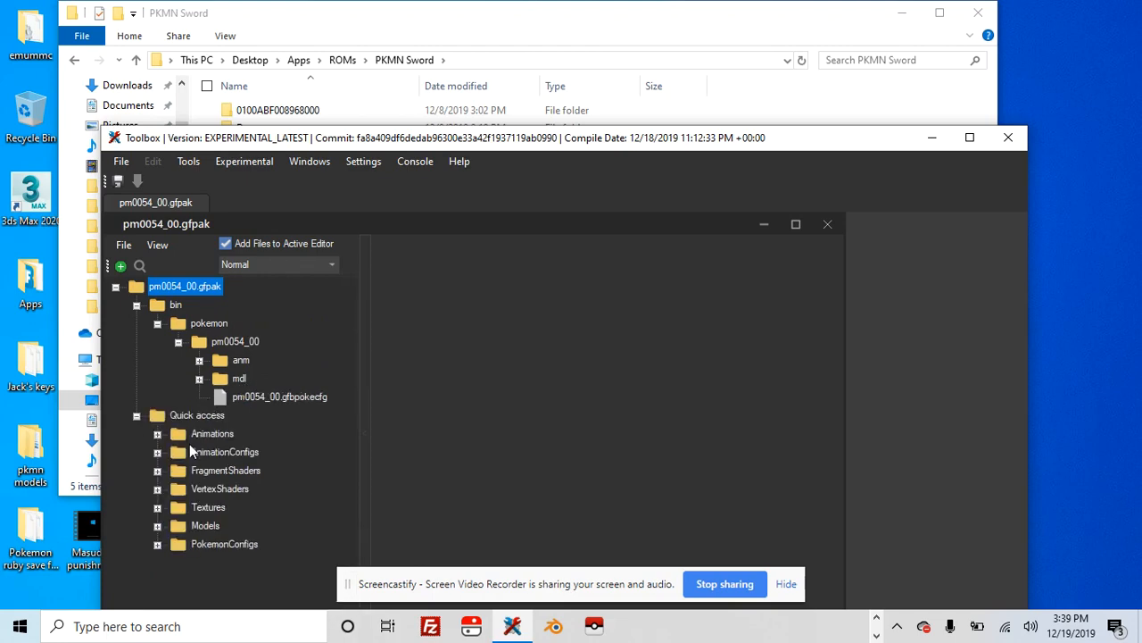
left_click(199, 360)
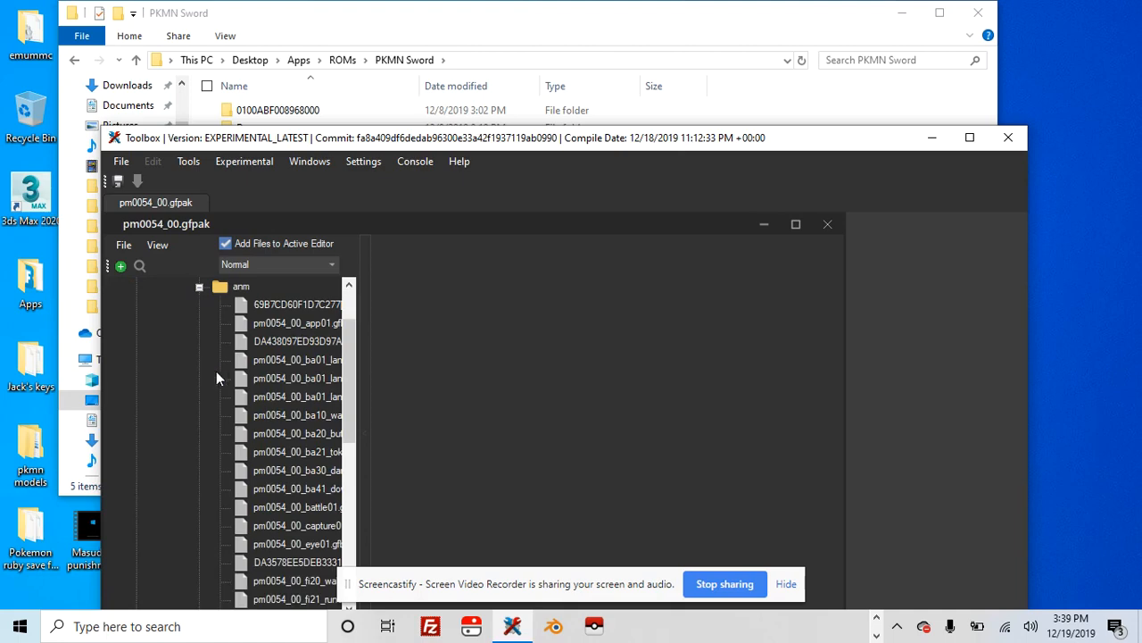
scroll(224, 374, "up", 1)
left_click(199, 345)
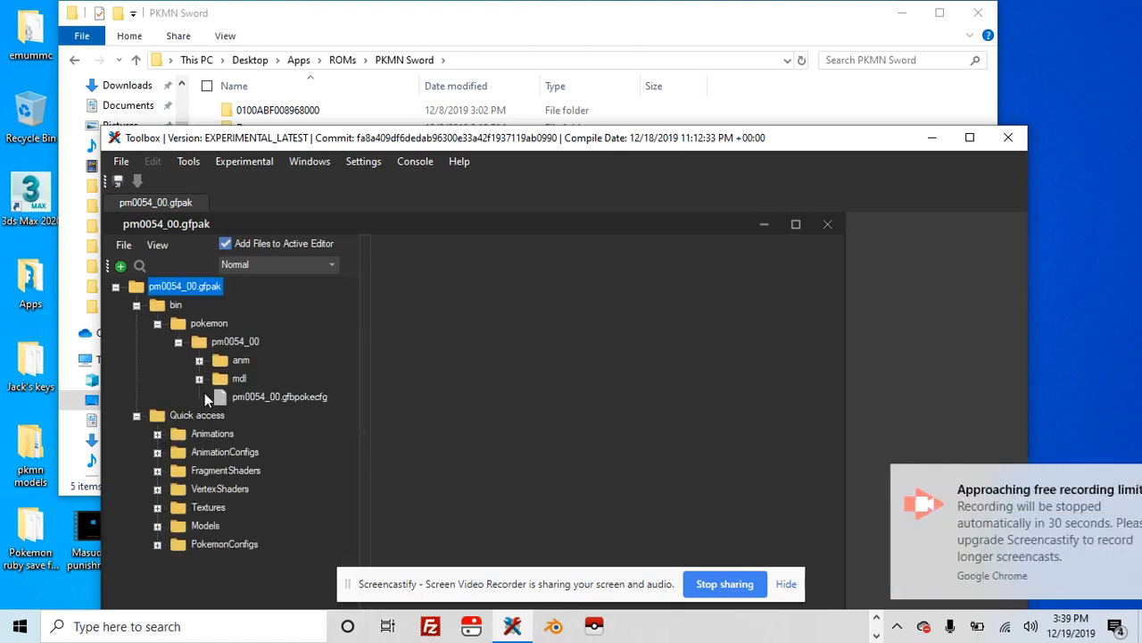
Examine the shader, texture and model files listed in pm0054_00.gfpak's mdl folder
left_click(200, 378)
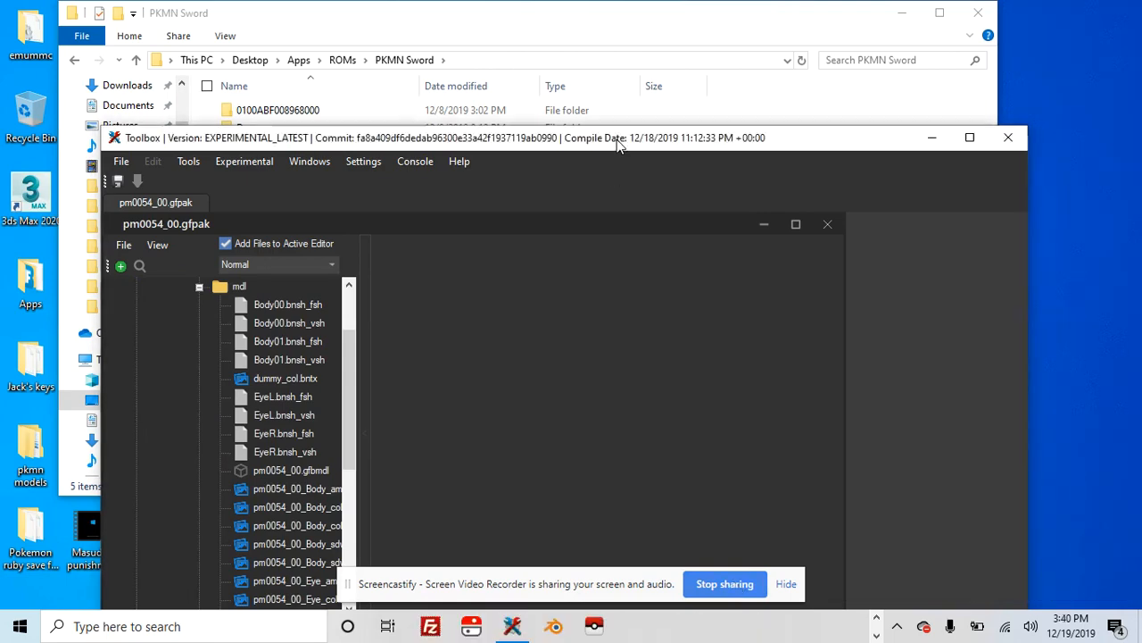
left_click_drag(617, 140, 622, 69)
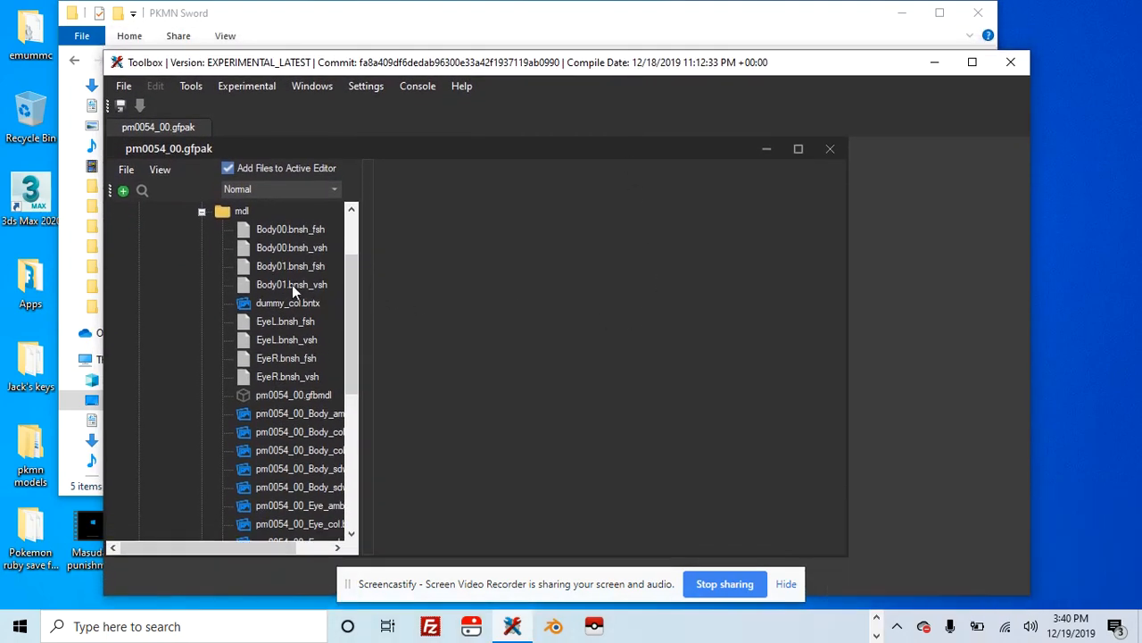
scroll(292, 285, "down", 3)
scroll(292, 285, "down", 3)
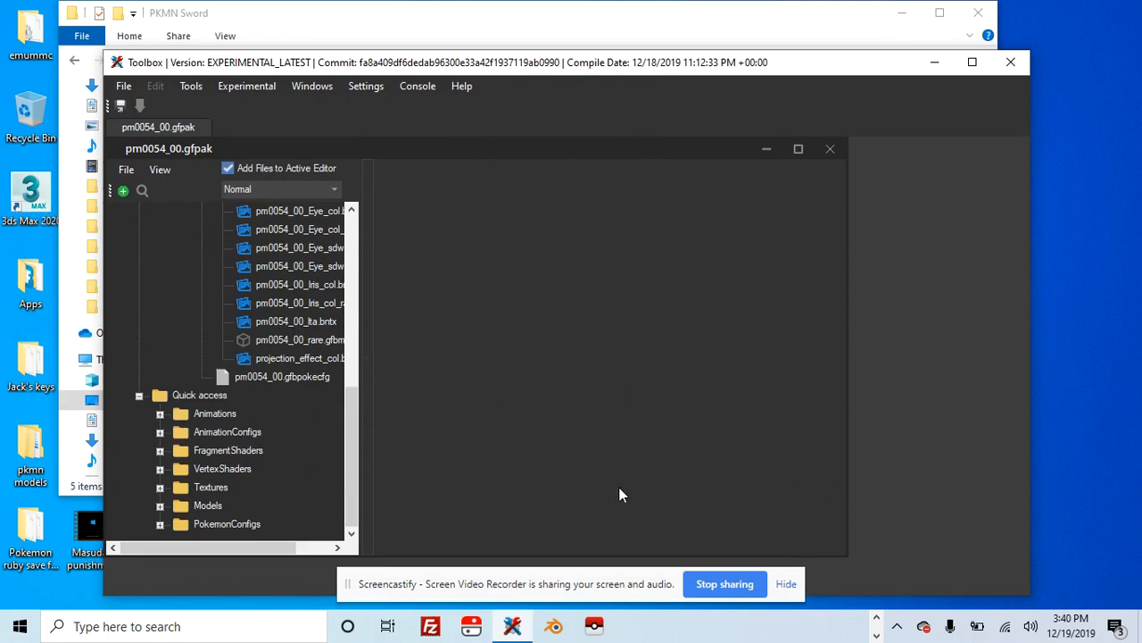
Switch to File Explorer and open poke_resource_table.json from the Documents folder
left_click(425, 20)
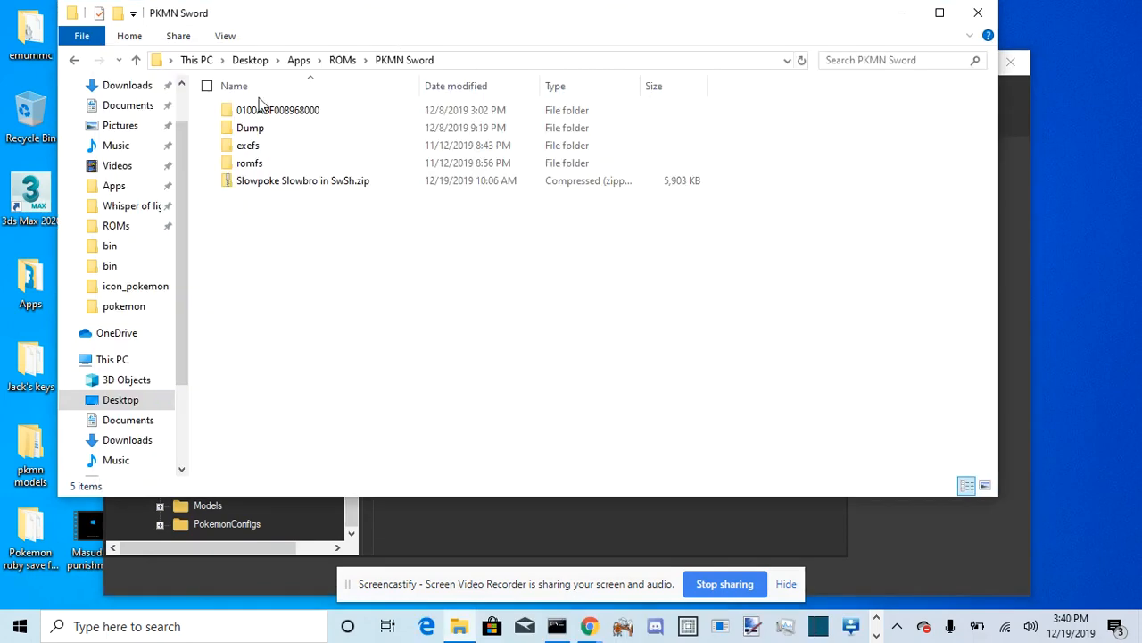
left_click(125, 109)
scroll(447, 301, "down", 4)
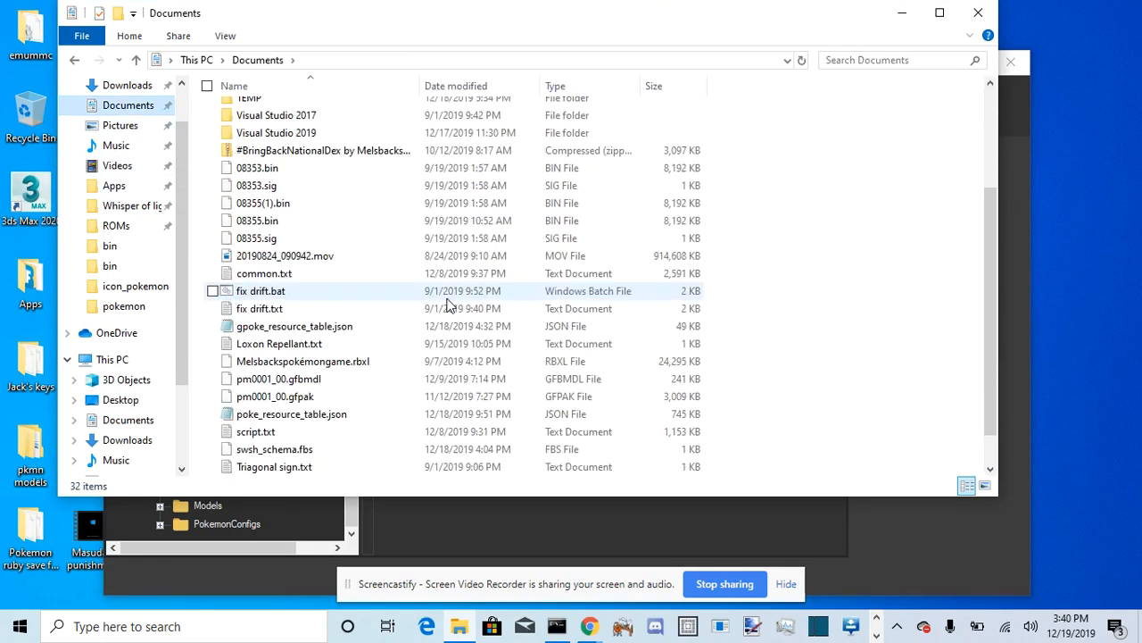
double_click(384, 382)
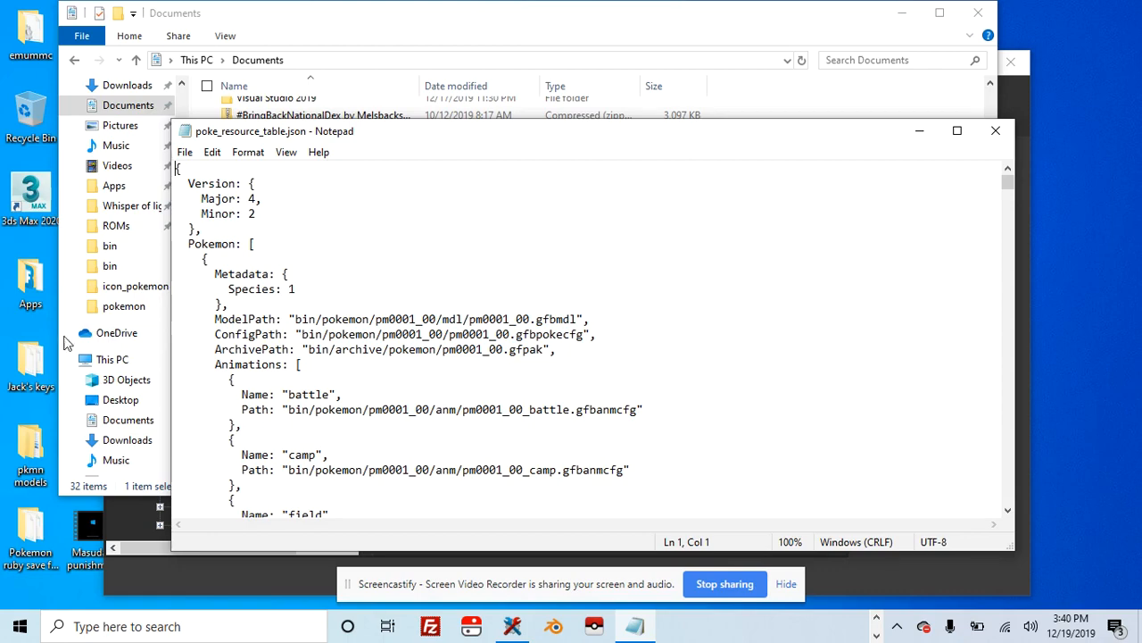
Look through the Pokémon entries of the resource table for the place where species 54 belongs
scroll(66, 342, "down", 1)
scroll(320, 345, "down", 7)
scroll(320, 345, "down", 1)
scroll(115, 272, "up", 3)
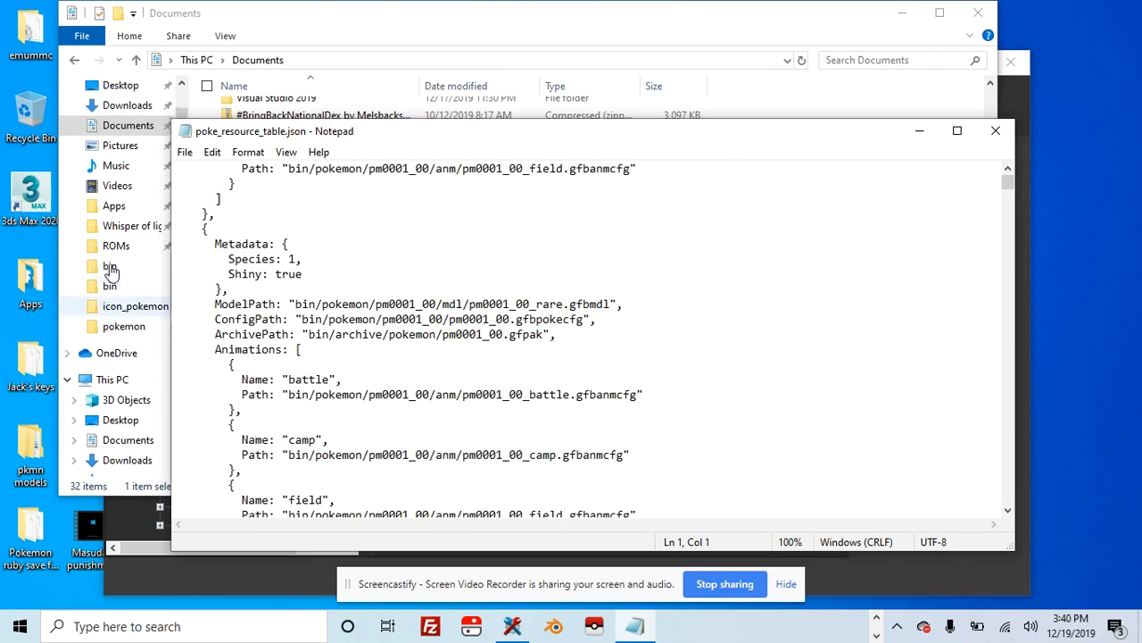
scroll(402, 333, "down", 8)
scroll(402, 333, "down", 20)
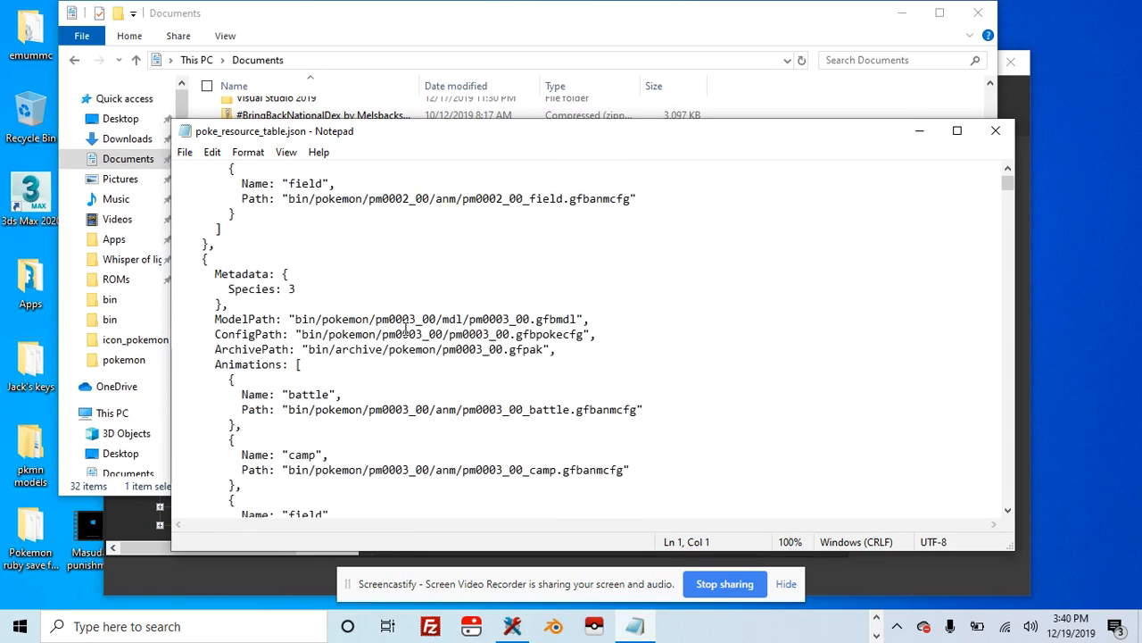
scroll(415, 263, "down", 20)
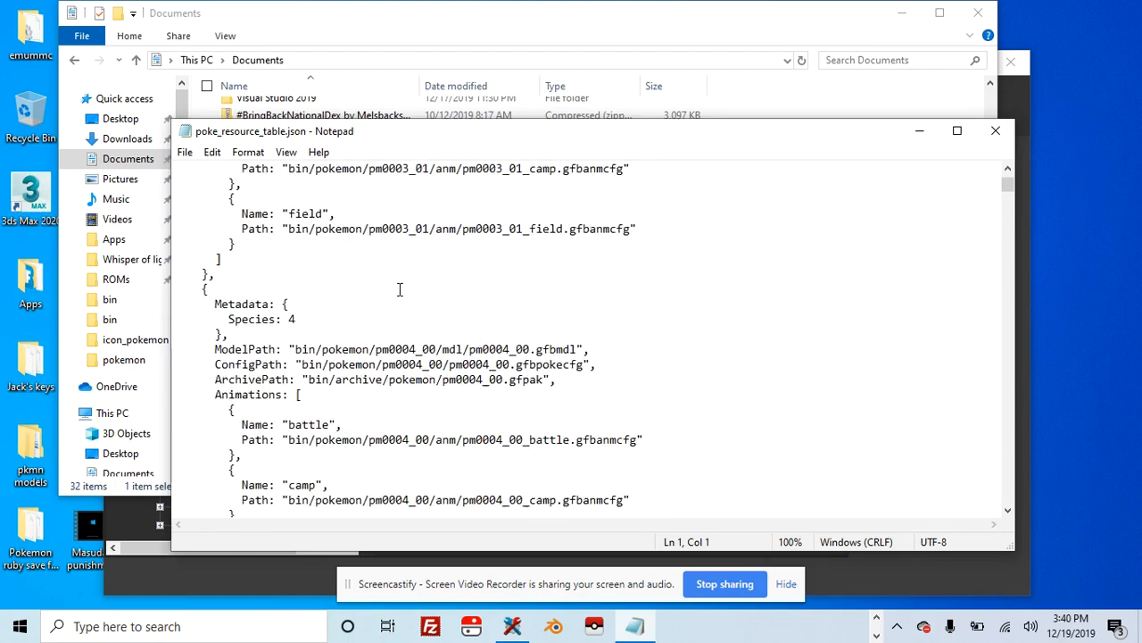
scroll(440, 361, "down", 15)
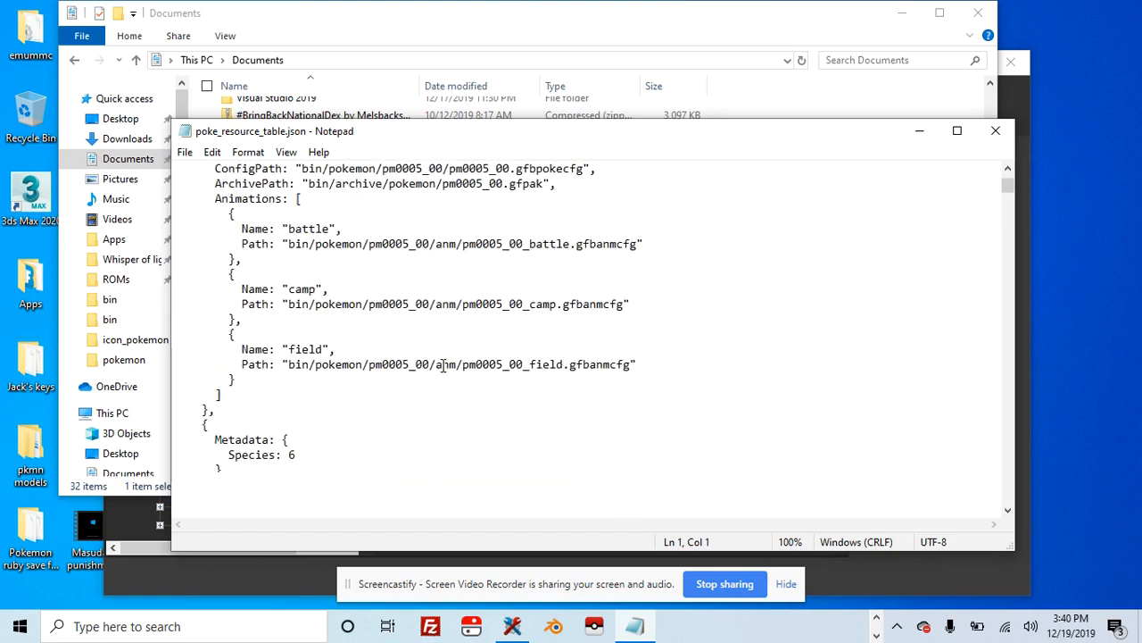
scroll(441, 349, "down", 13)
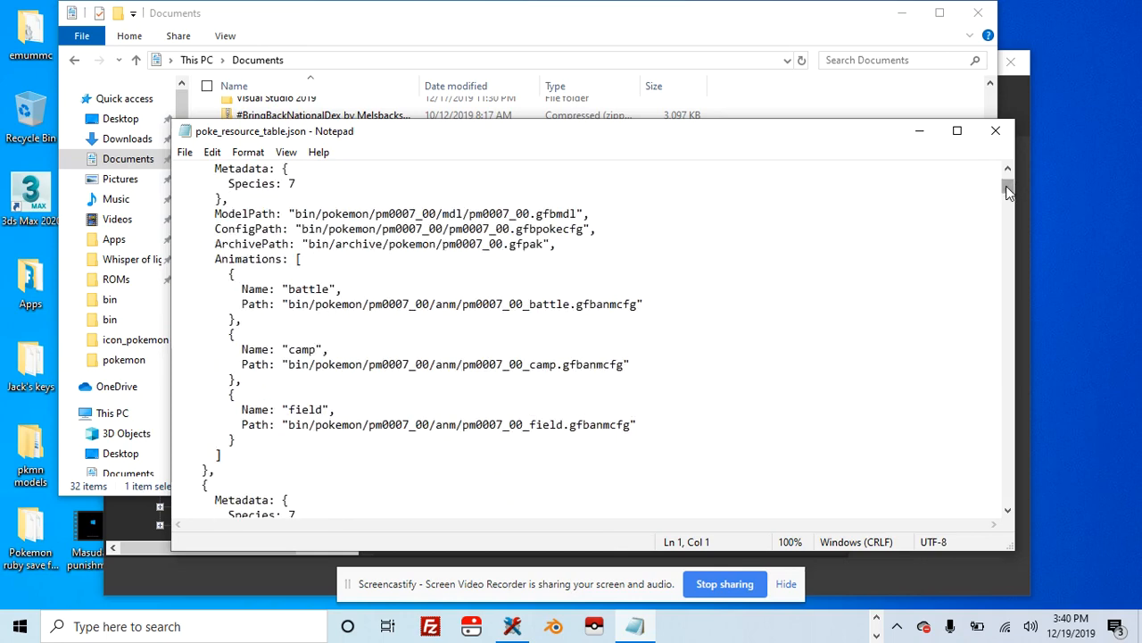
left_click_drag(1006, 192, 1007, 211)
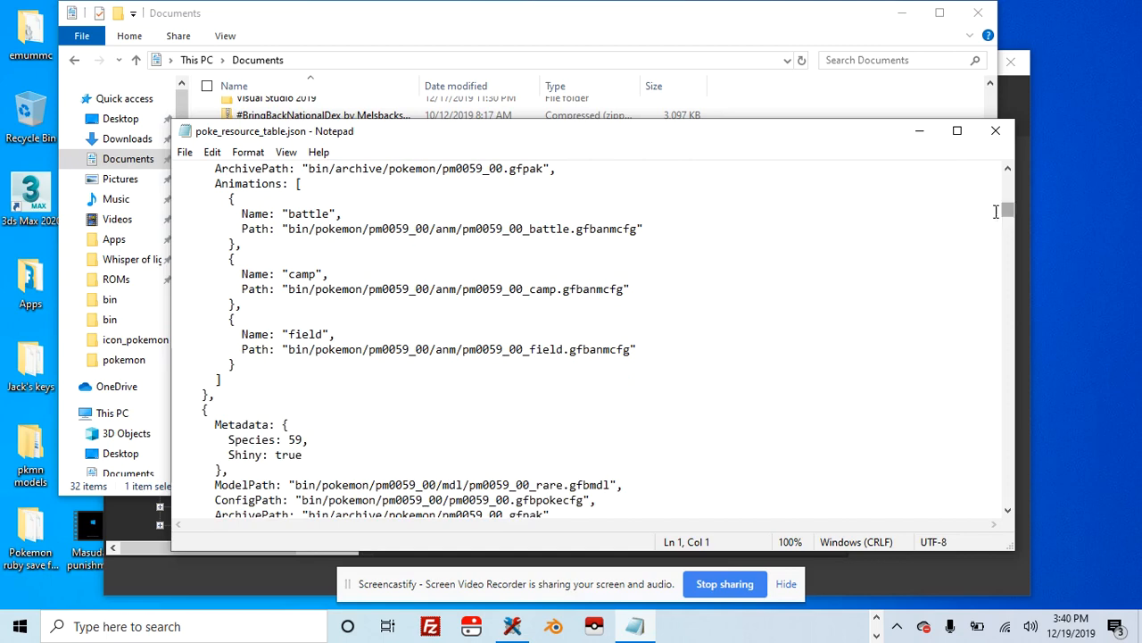
scroll(786, 260, "up", 4)
scroll(779, 263, "up", 7)
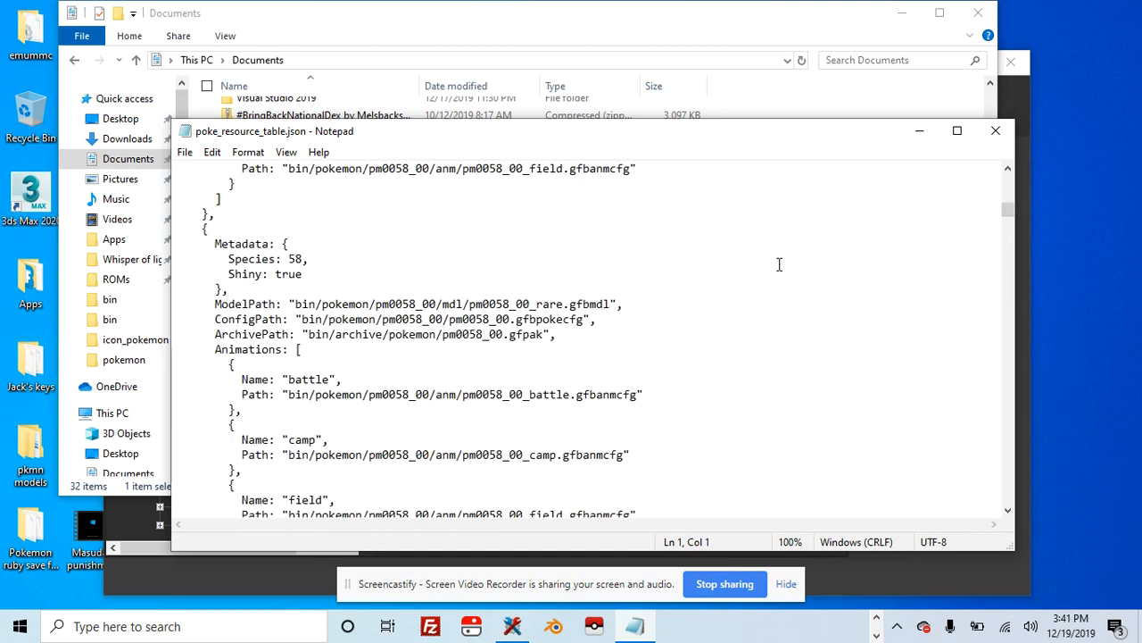
scroll(779, 265, "up", 20)
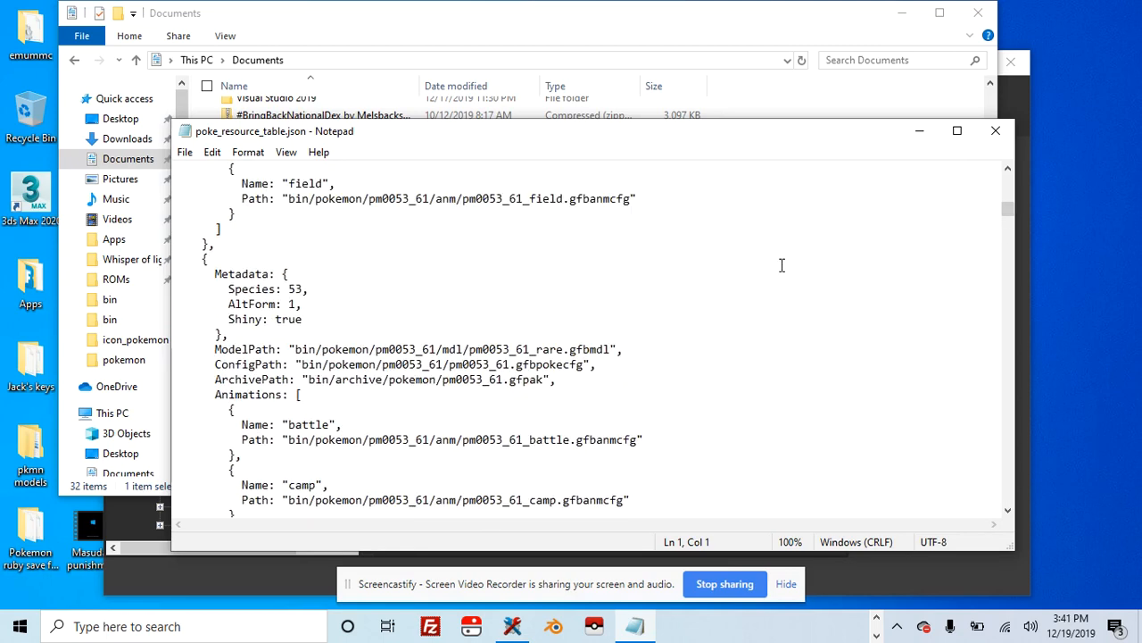
scroll(782, 265, "up", 1)
scroll(782, 265, "down", 2)
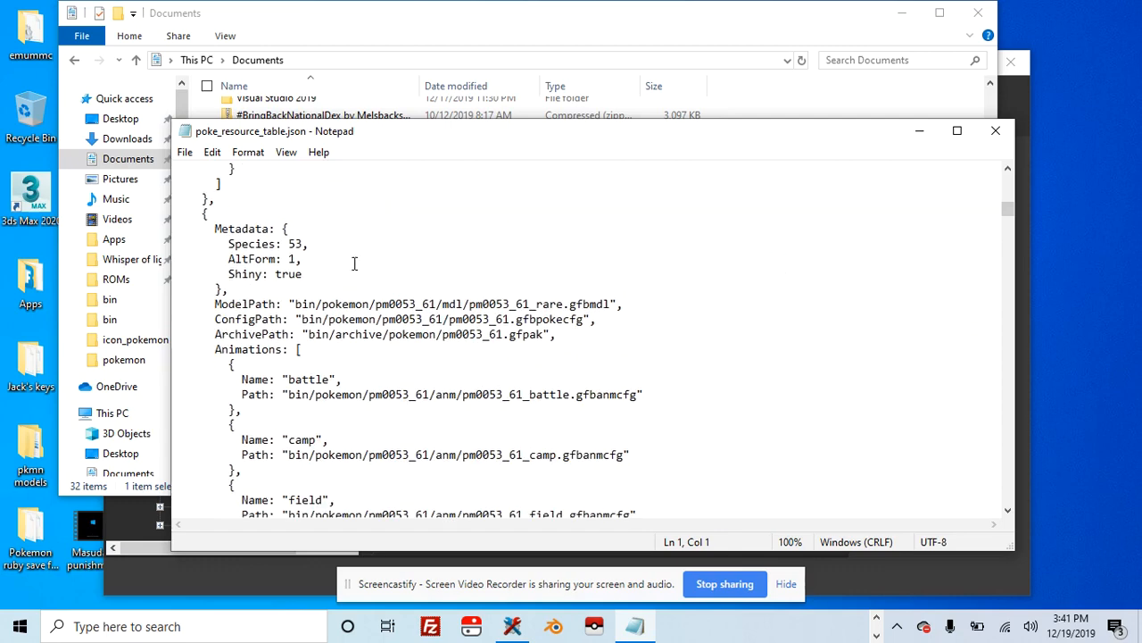
scroll(197, 227, "up", 1)
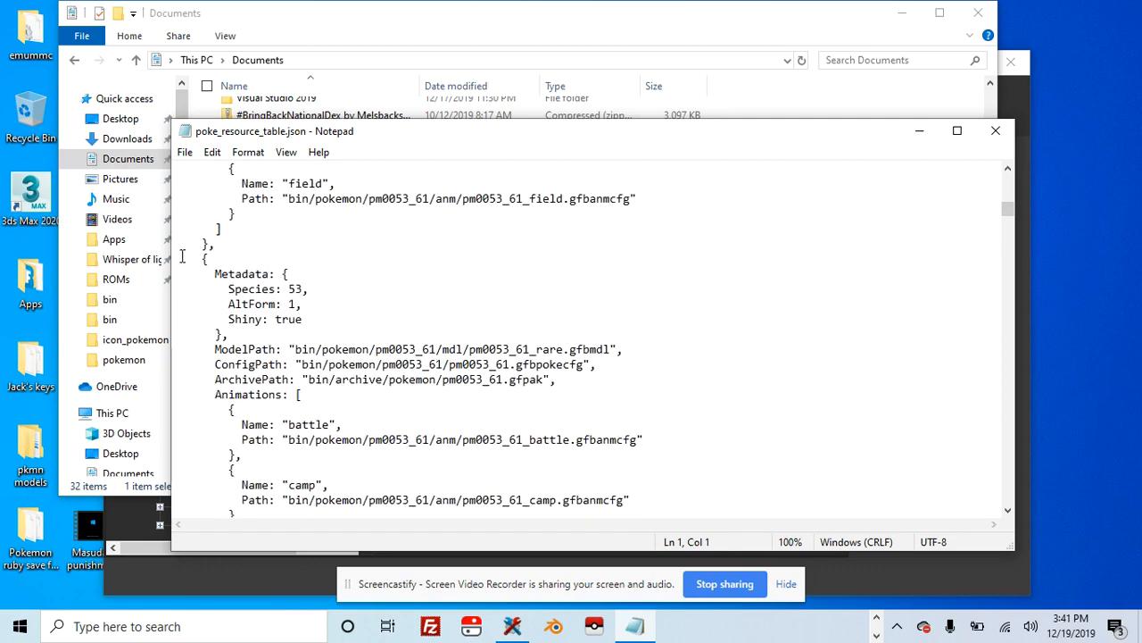
left_click_drag(174, 259, 477, 404)
left_click_drag(489, 454, 474, 257)
left_click(474, 257)
Copy species 53's regular pm0053_00 entry together with its shiny entry down to the end of the battle animation block
scroll(472, 258, "up", 4)
scroll(472, 259, "up", 4)
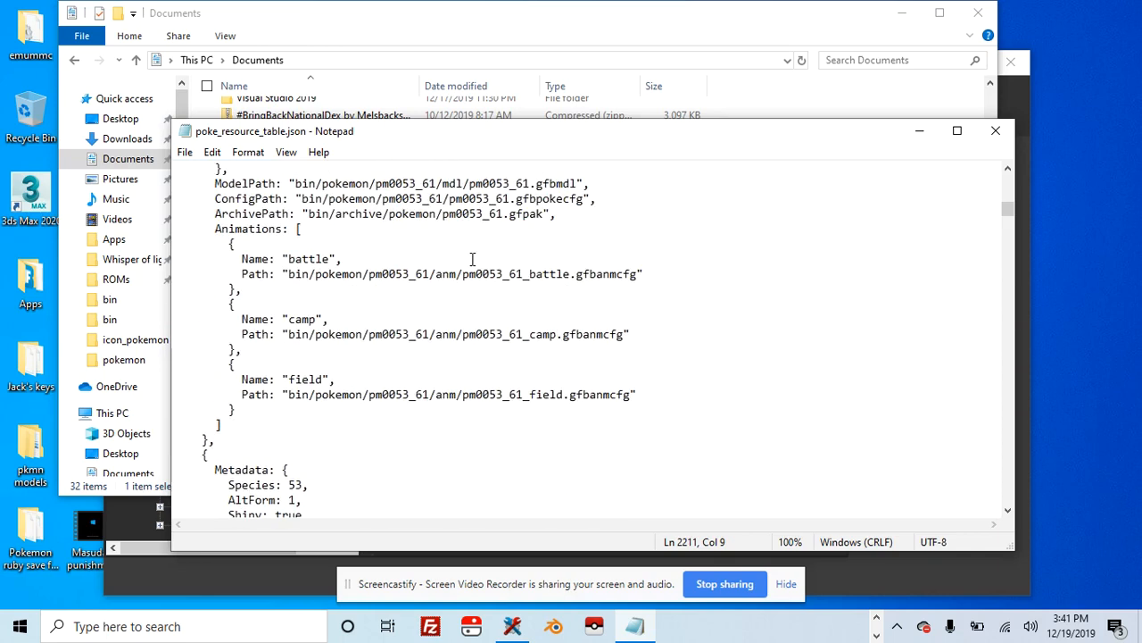
scroll(415, 263, "up", 11)
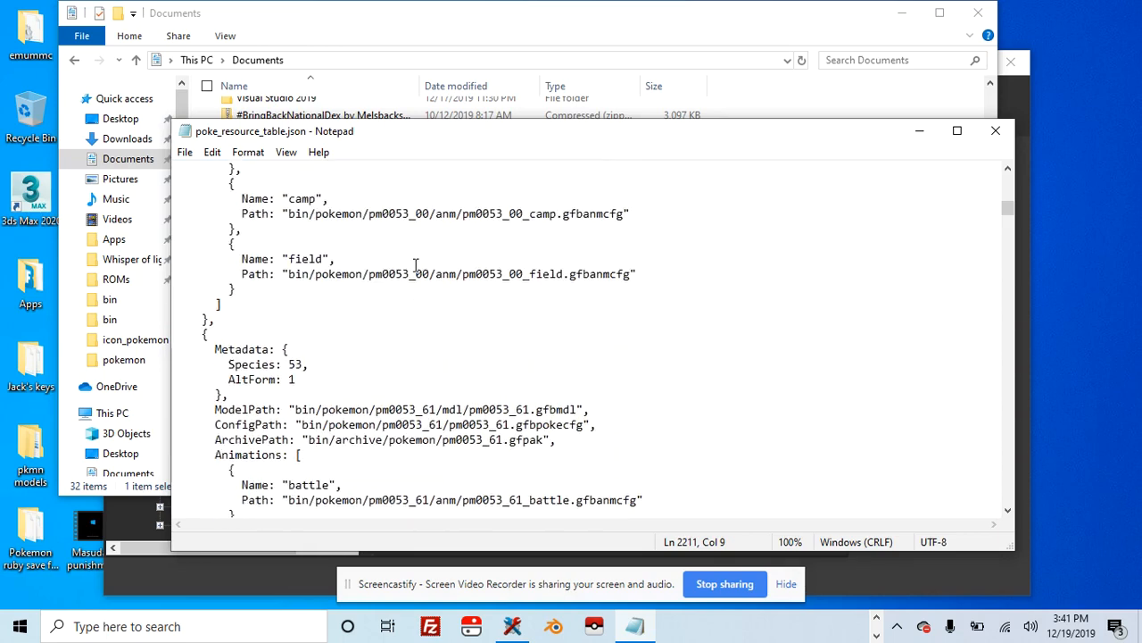
scroll(418, 268, "up", 5)
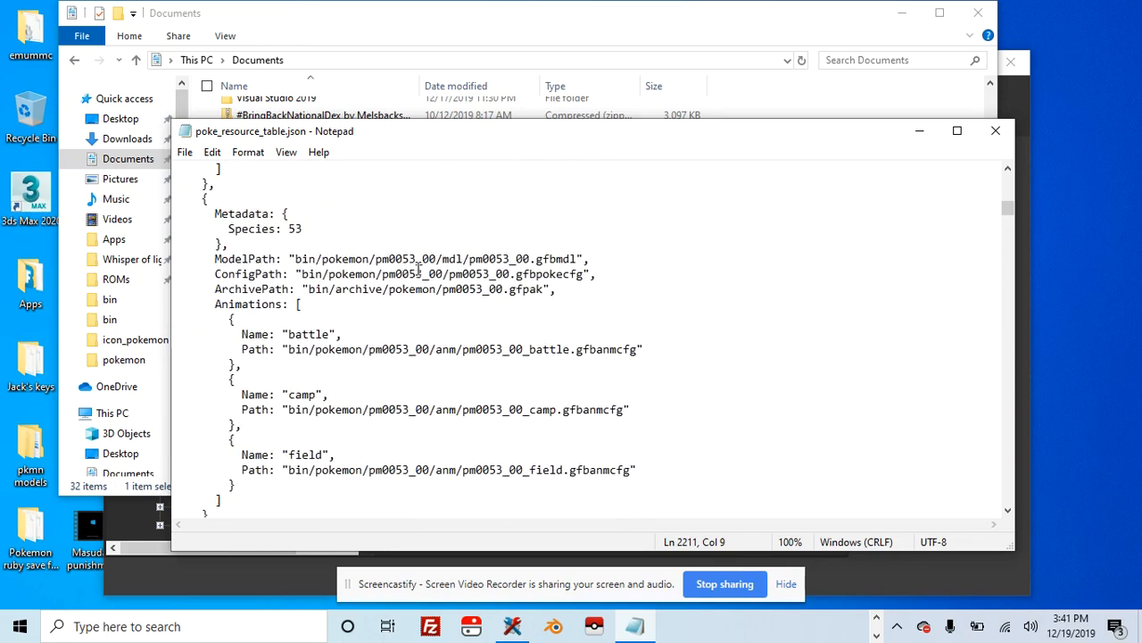
scroll(183, 242, "up", 1)
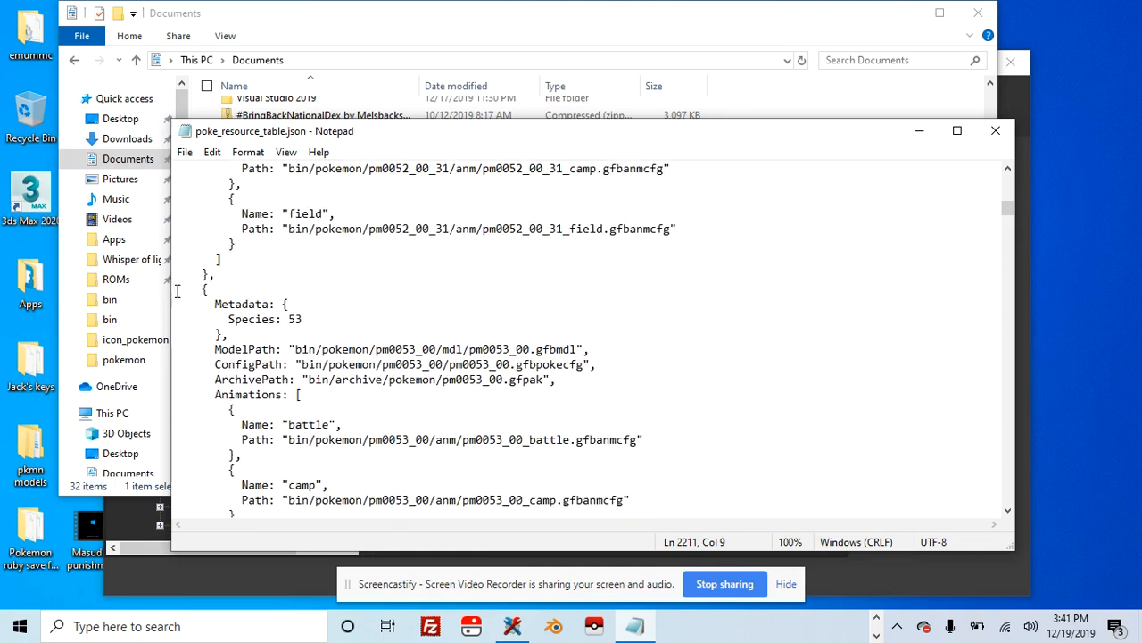
left_click_drag(175, 289, 355, 504)
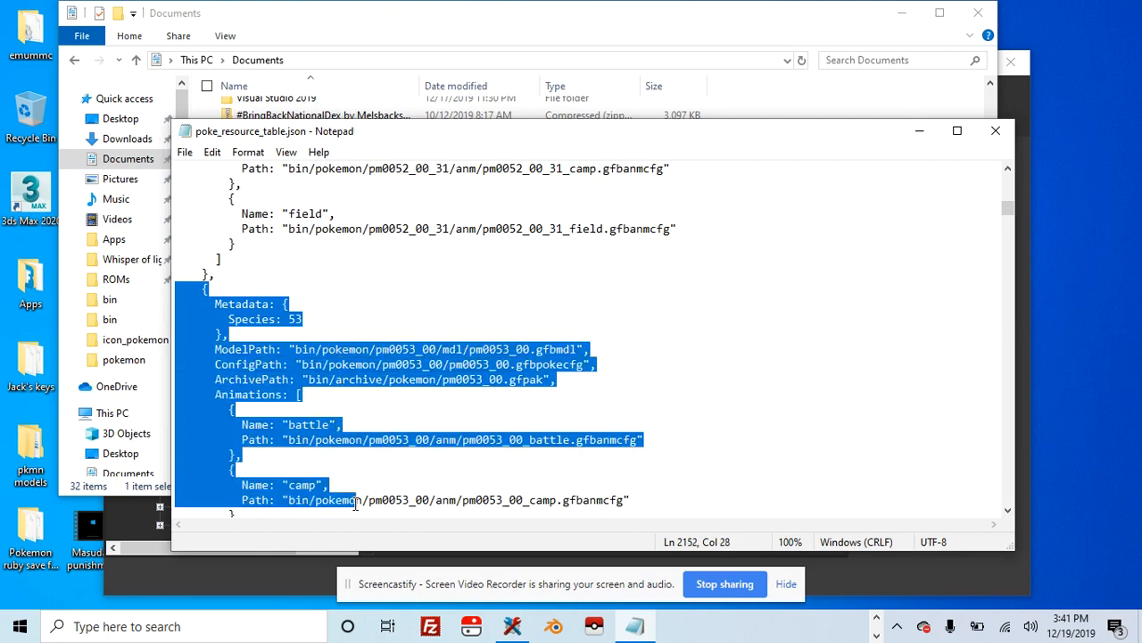
scroll(355, 505, "down", 5)
left_click_drag(355, 505, 354, 471)
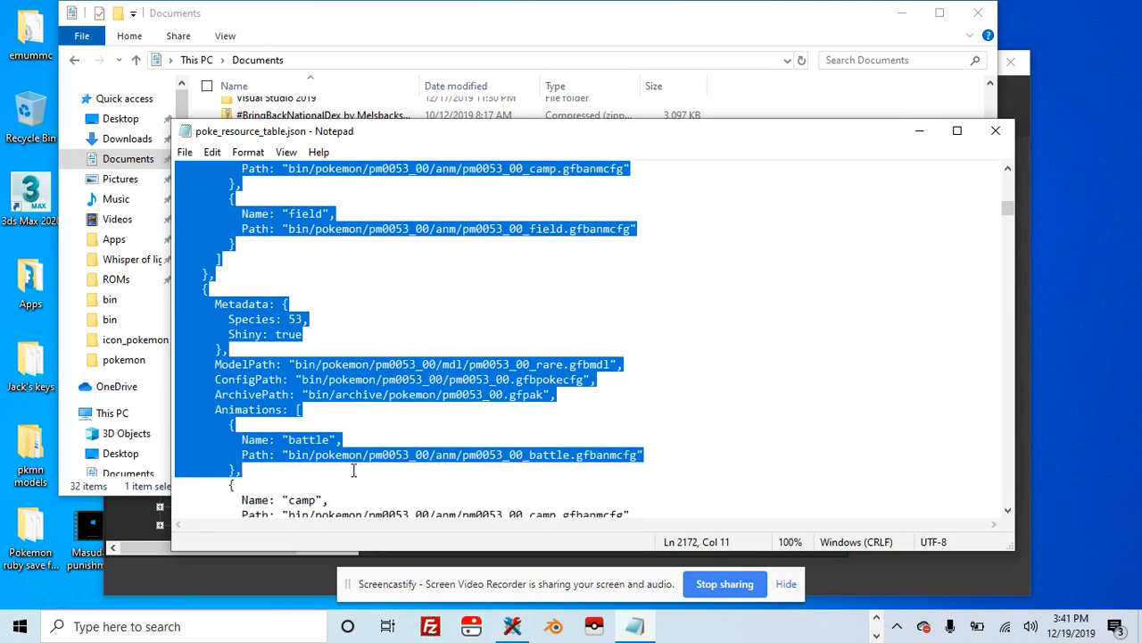
scroll(355, 468, "up", 8)
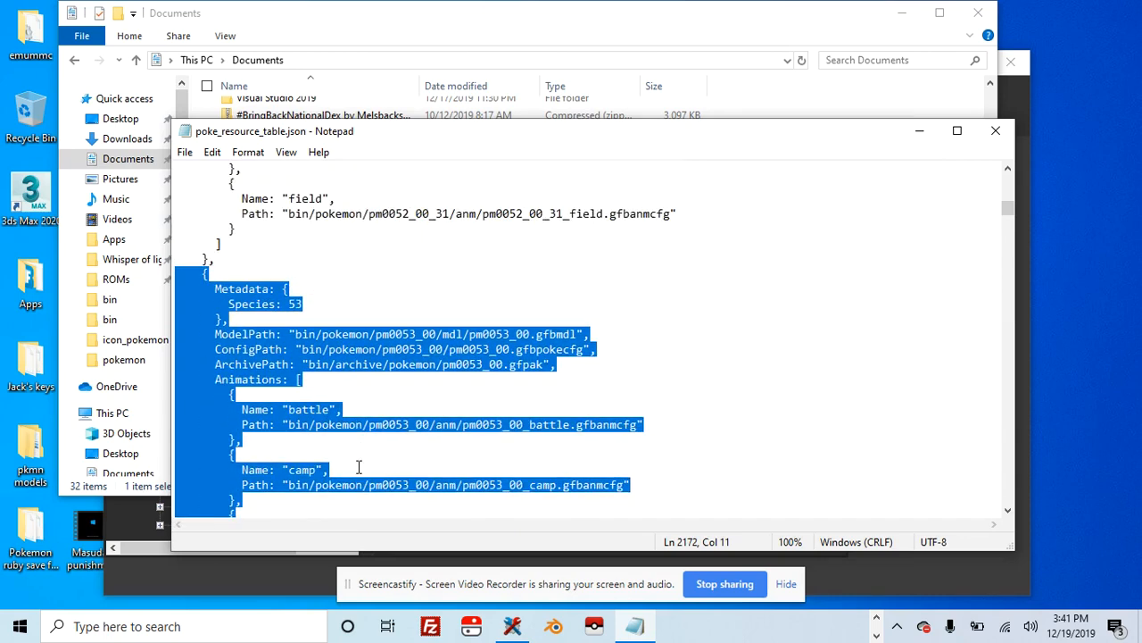
scroll(358, 466, "down", 3)
scroll(359, 466, "down", 5)
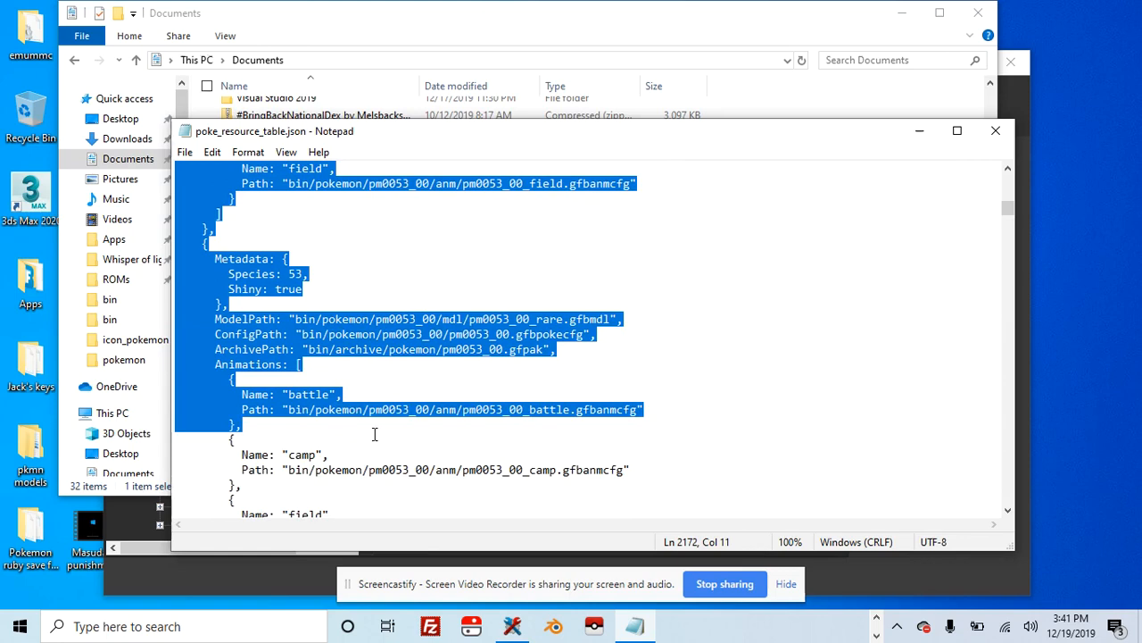
Paste the copied pm0053_00 entries on a new line between the last species 53 entry and the species 58 entry
scroll(386, 387, "down", 13)
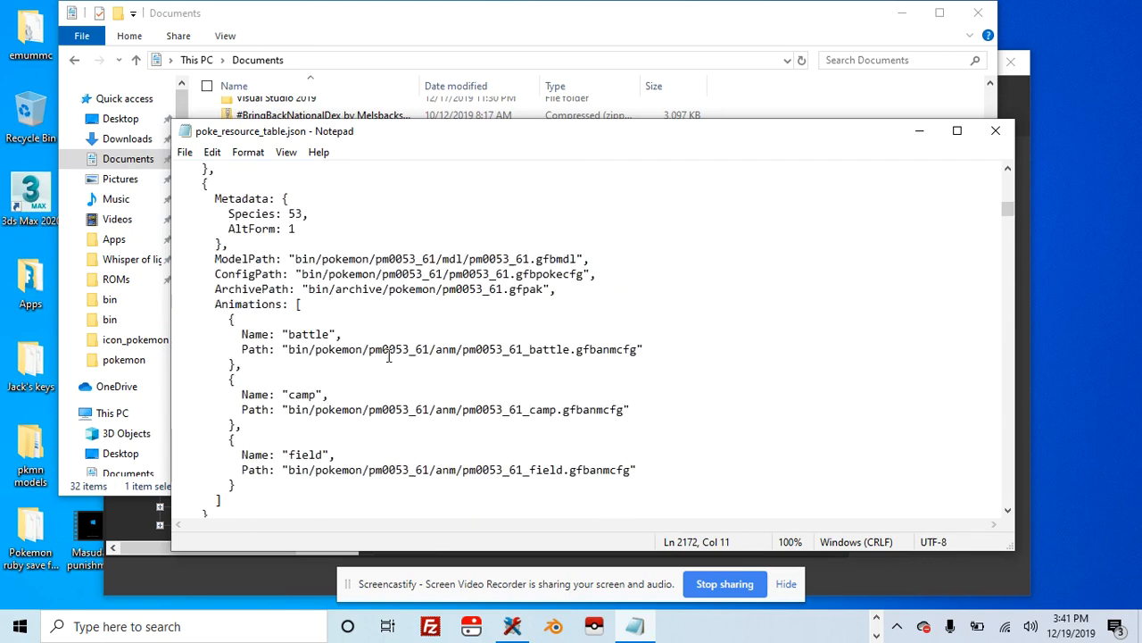
scroll(383, 344, "down", 7)
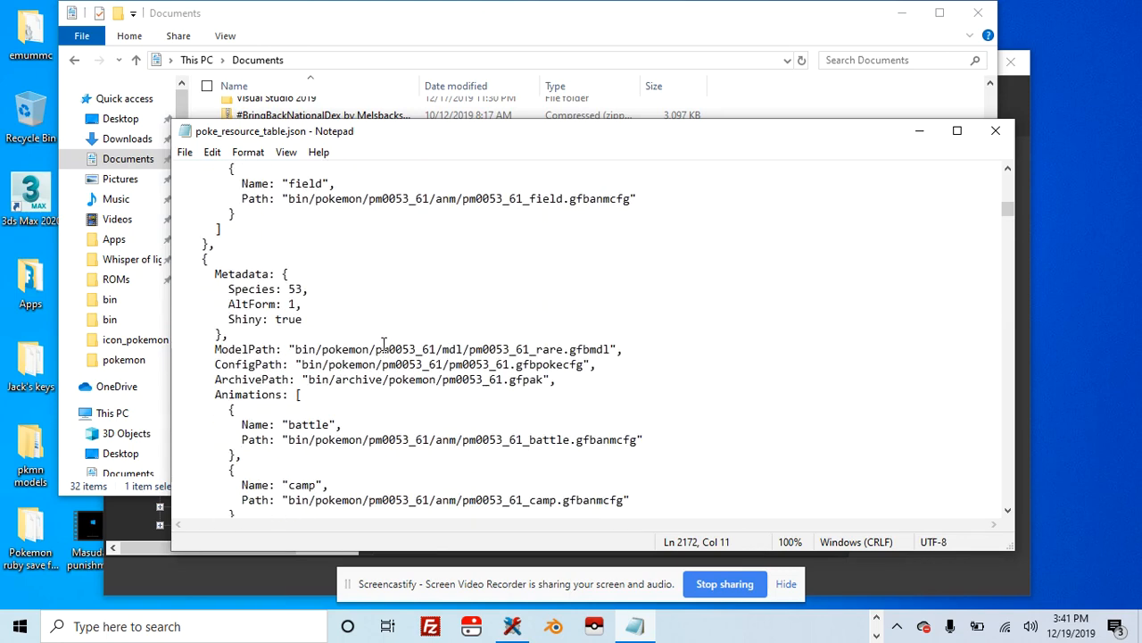
left_click(253, 385)
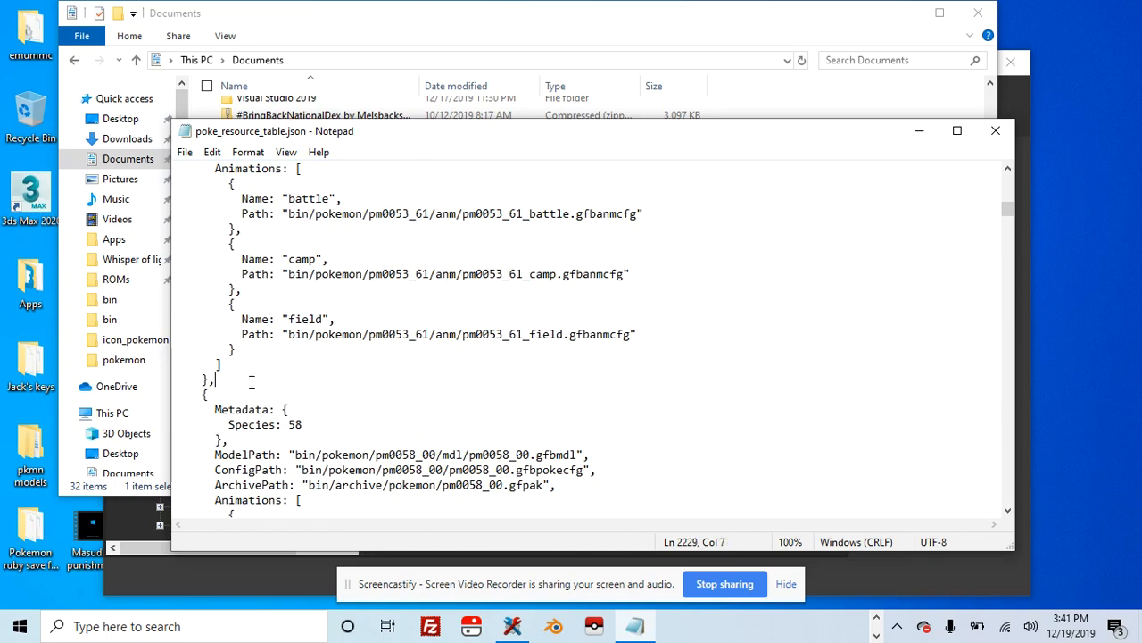
key("Return")
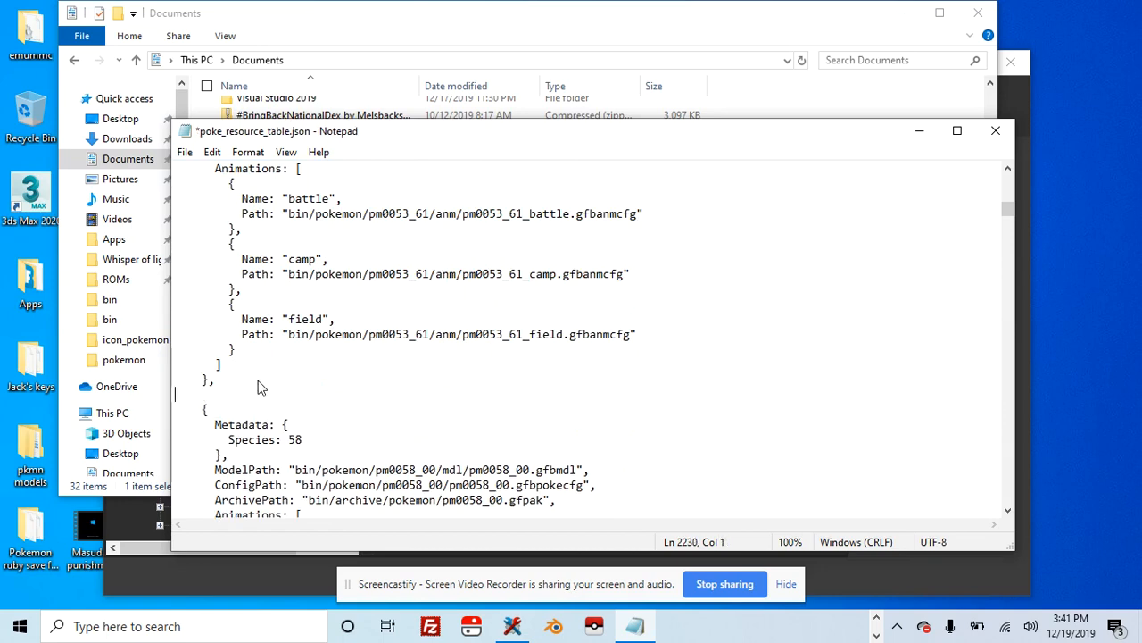
type("{       Metadata: {         Species: 53       },       ModelPath: \"bin/pokemon/pm0053_00/mdl/pm0053_00.gfbmdl\",       ConfigPath: \"bin/pokemon/pm0053_00/pm0053_00.gfbpokecfg\",       ArchivePath: \"bin/archive/pokemon/pm0053_00.gfpak\",       Animations: [         {           Name: \"battle\",           Path: \"bin/pokemon/pm0053_00/anm/pm0053_00_battle.gfbanmcfg\"         },         {           Name: \"camp\",           Path: \"bin/pokemon/pm0053_00/anm/pm0053_00_camp.gfbanmcfg\"         },         {           Name: \"field\",           Path: \"bin/pokemon/pm0053_00/anm/pm0053_00_field.gfbanmcfg\"         }       ]     },     {       Metadata: {         Species: 53,         Shiny: true       },       ModelPath: \"bin/pokemon/pm0053_00/mdl/pm0053_00_rare.gfbmdl\",       ConfigPath: \"bin/pokemon/pm0053_00/pm0053_00.gfbpokecfg\",       ArchivePath: \"bin/archive/pokemon/pm0053_00.gfpak\",       Animations: [         {           Name: \"battle\",           Path: \"bin/pokemon/pm0053_00/anm/pm0053_00_battle.gfbanmcfg\"         },")
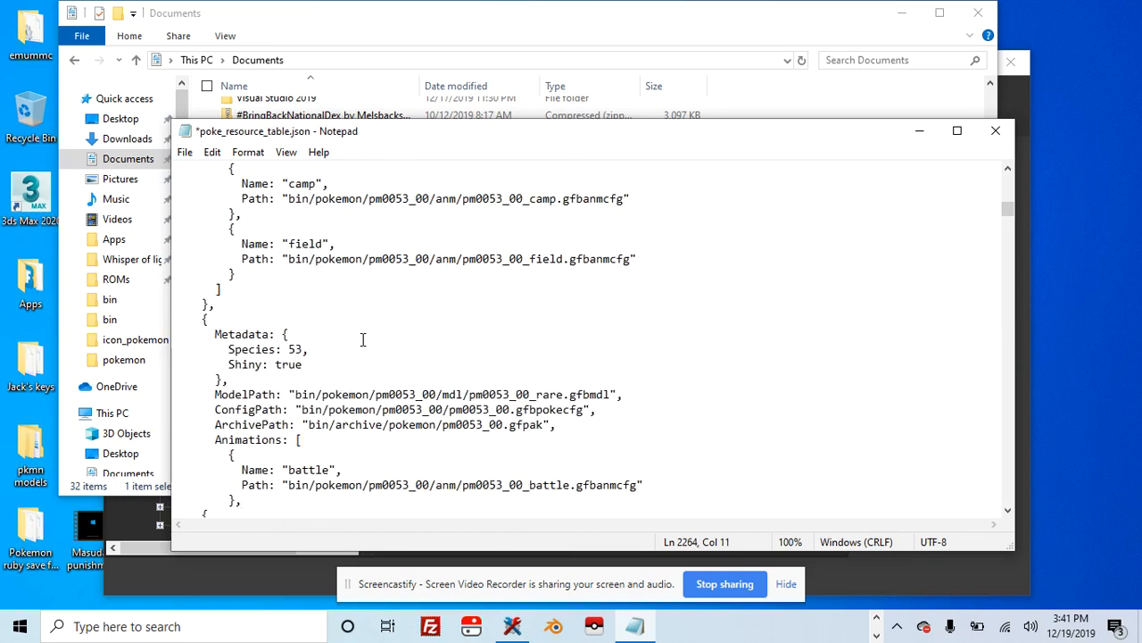
Review the pasted block and set the Species value of its regular entry to 54
scroll(363, 339, "up", 6)
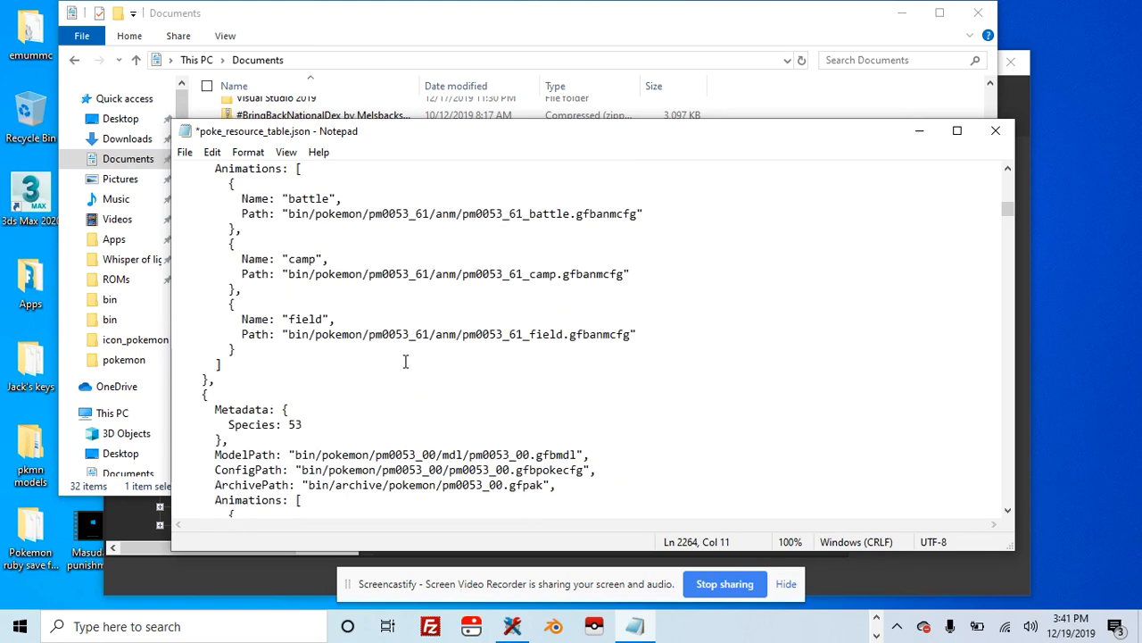
scroll(405, 362, "down", 9)
scroll(403, 357, "up", 3)
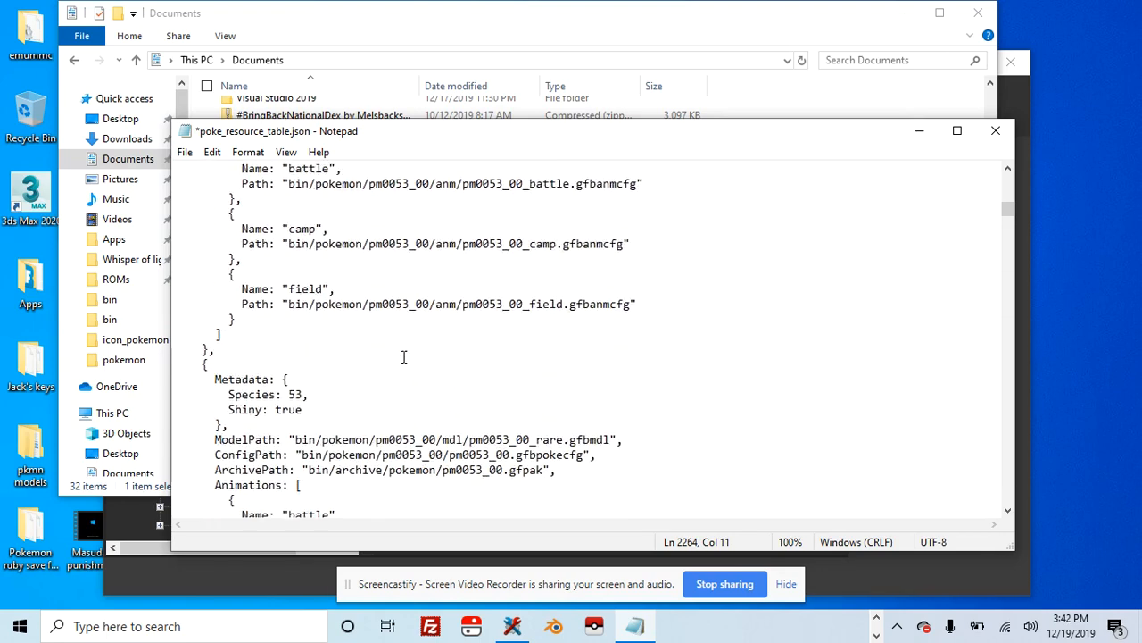
scroll(404, 357, "up", 5)
left_click(308, 289)
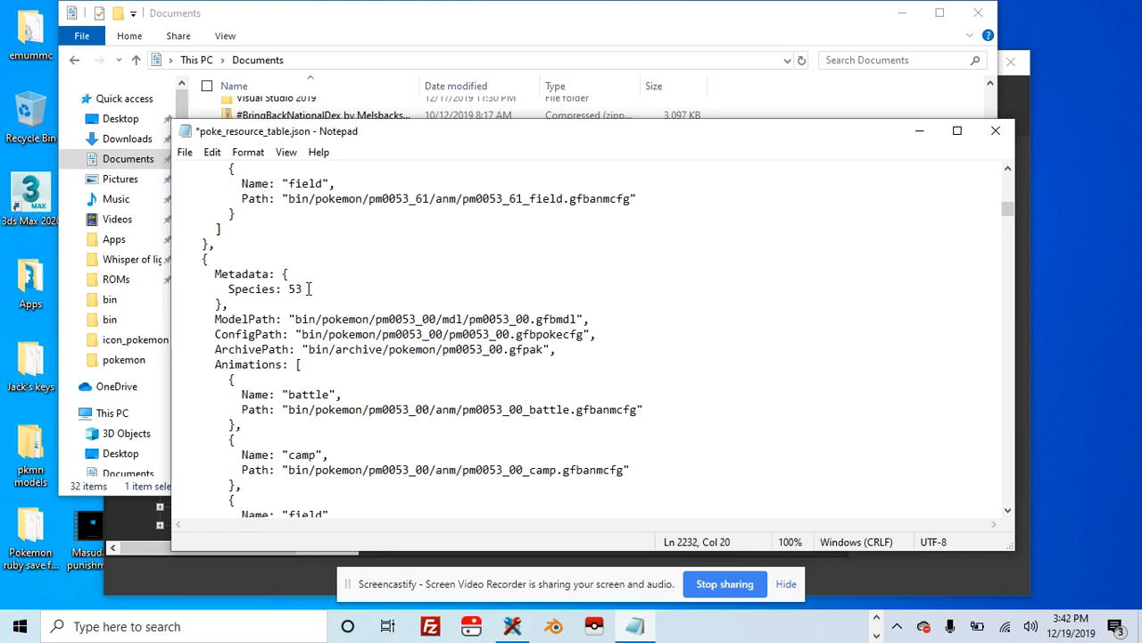
key("BackSpace")
type("4")
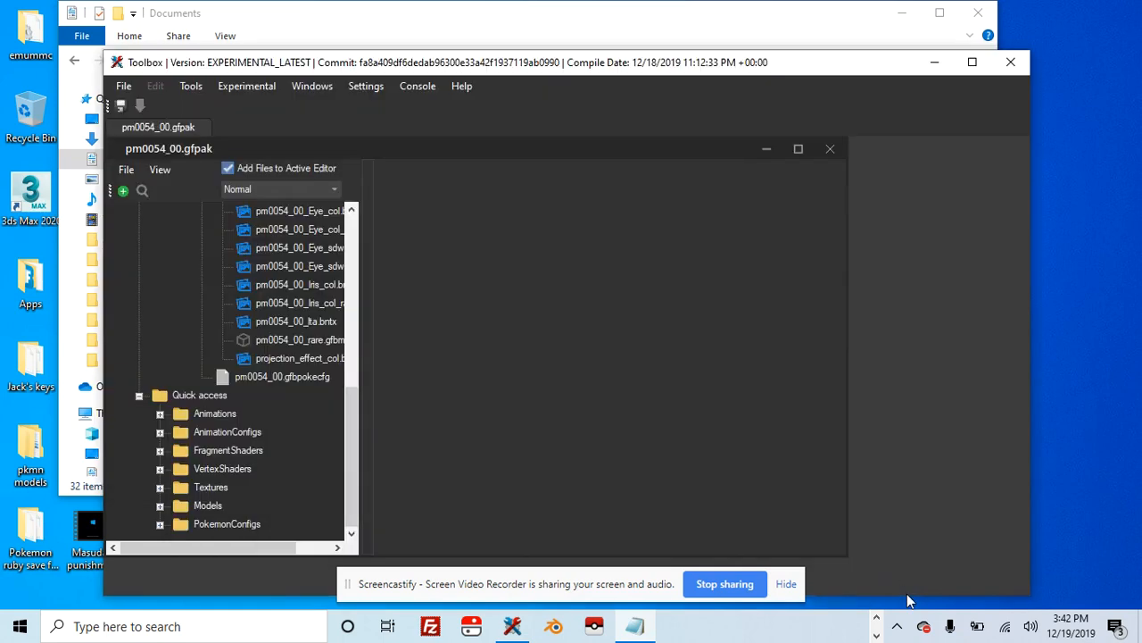
Switch to Toolbox and expand the quick-access Models and AnimationConfigs folders of pm0054_00.gfpak
key("alt+Tab")
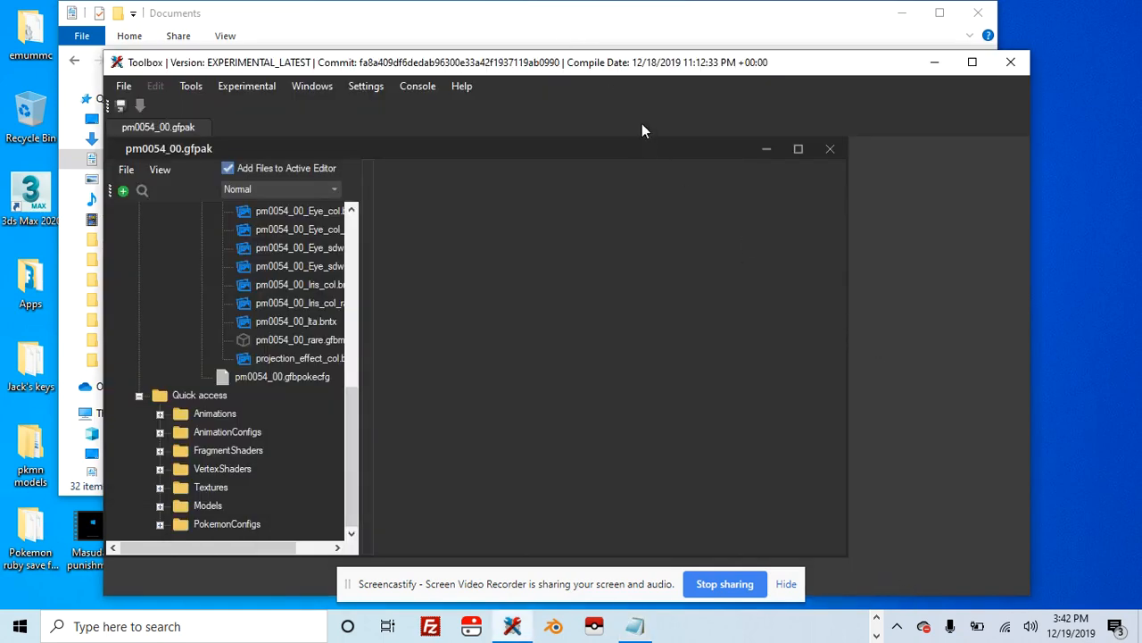
left_click_drag(639, 69, 546, 80)
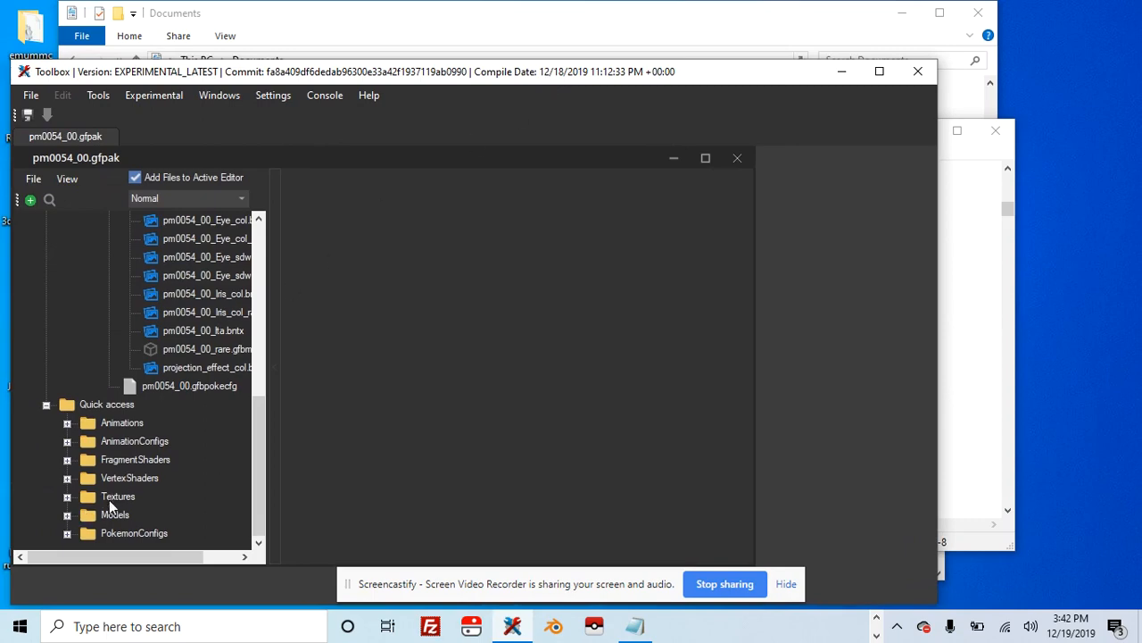
left_click(67, 515)
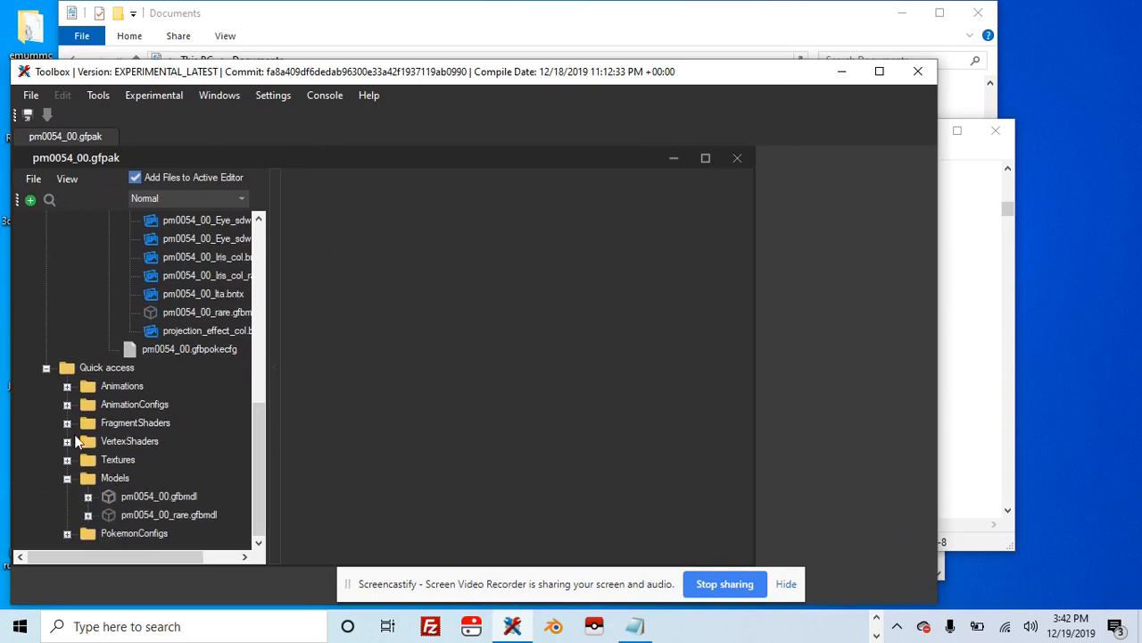
left_click(67, 403)
scroll(111, 415, "down", 2)
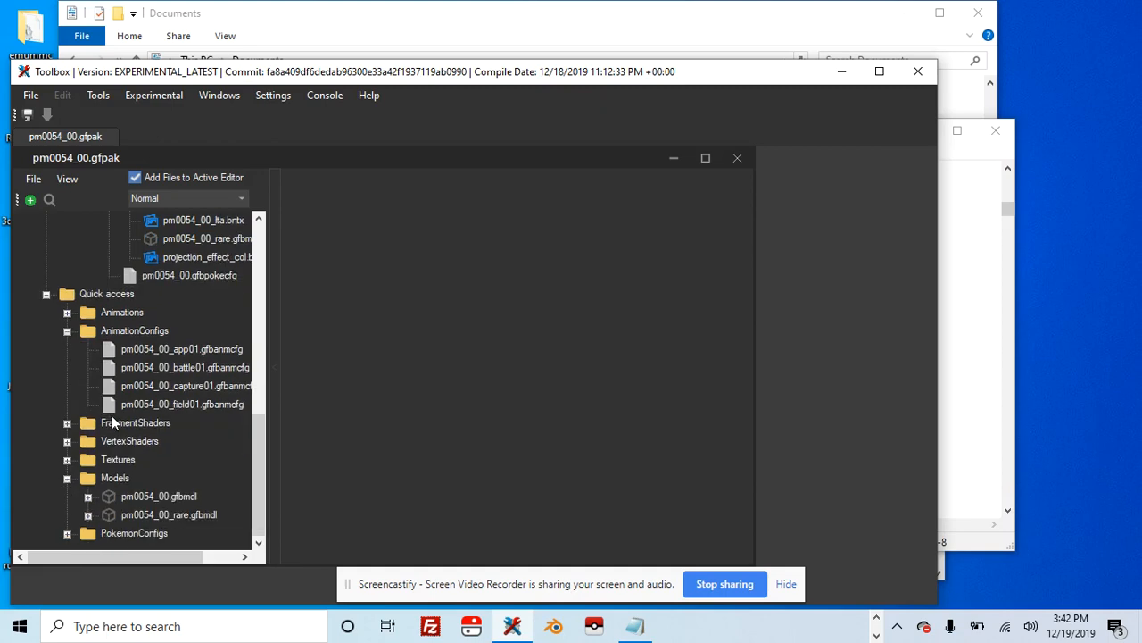
Switch back to poke_resource_table.json in Notepad and move its window clear of Toolbox's file tree
left_click(977, 282)
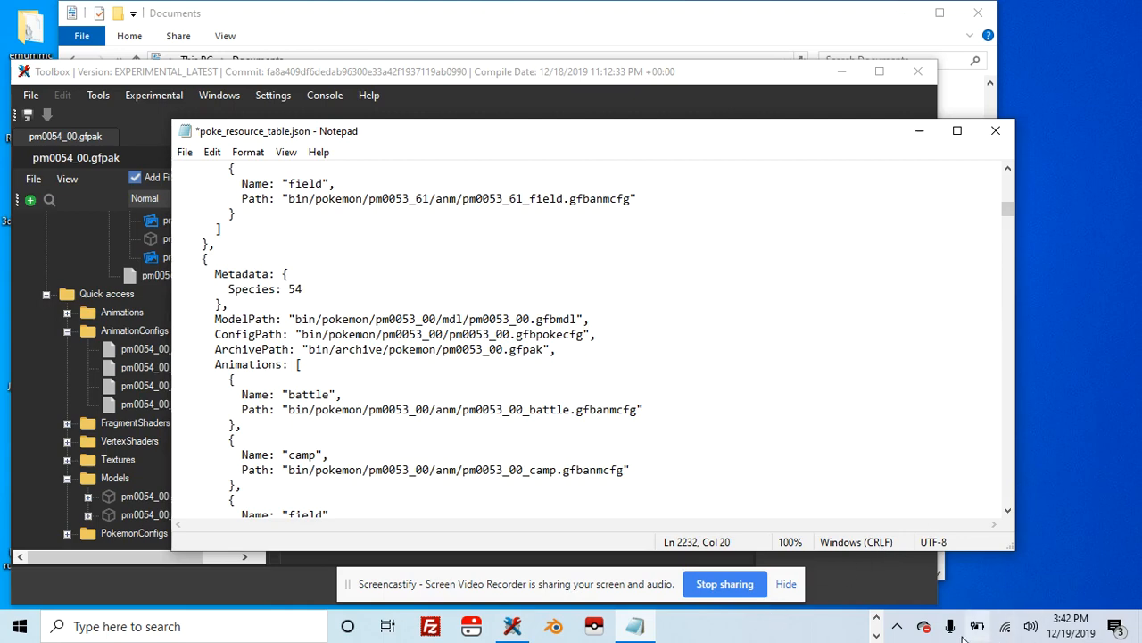
left_click(876, 617)
left_click(876, 635)
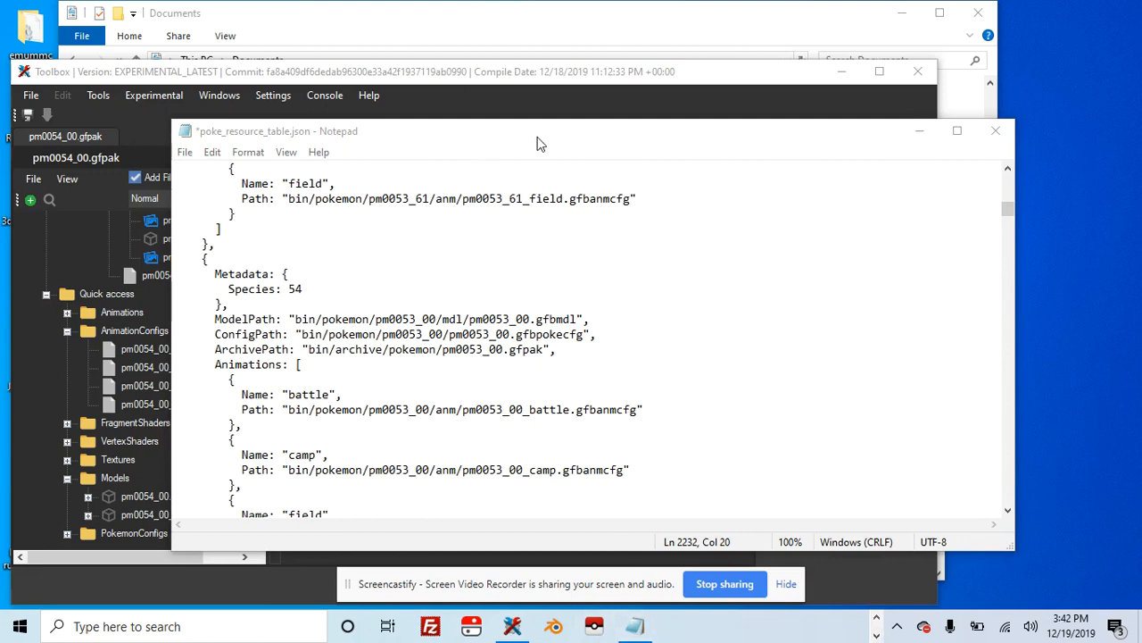
left_click_drag(537, 142, 690, 136)
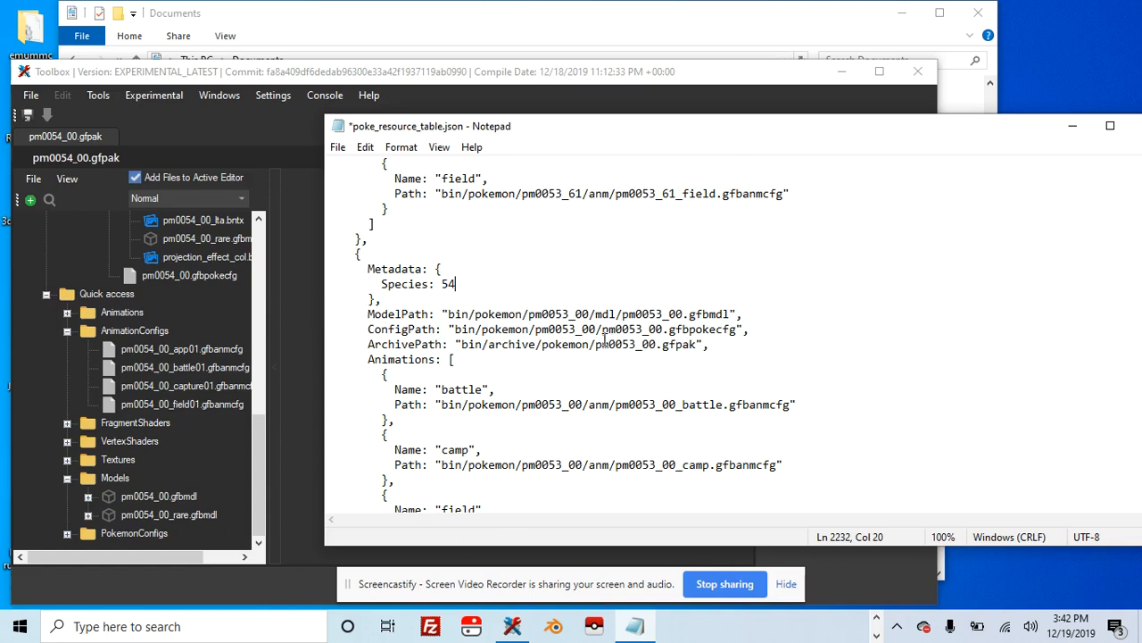
Change every pm0053_00 in the regular species 54 entry's ModelPath, ConfigPath and ArchivePath to pm0054_00
left_click(570, 316)
key("BackSpace")
type("4")
left_click(657, 314)
key("BackSpace")
type("4")
left_click(576, 330)
key("BackSpace")
type("4")
left_click(644, 329)
key("BackSpace")
type("4")
left_click(637, 349)
key("BackSpace")
type("4")
Delete the camp animation block and its leftover blank line from the regular species 54 entry
scroll(179, 432, "up", 2)
scroll(209, 431, "down", 1)
scroll(687, 368, "down", 2)
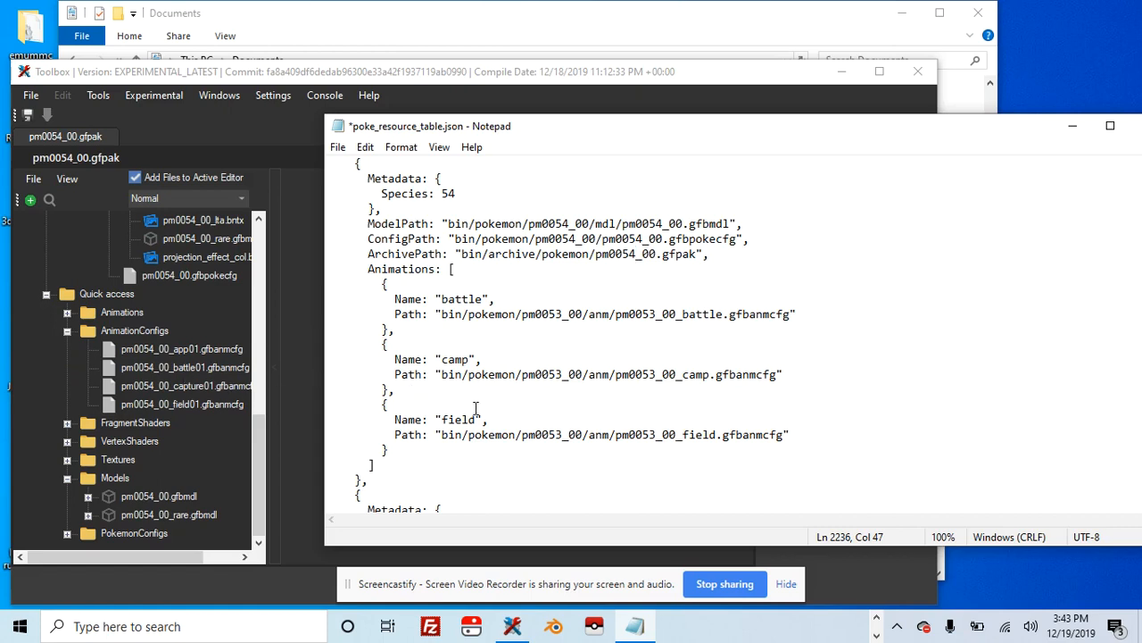
left_click(414, 387)
left_click_drag(414, 388, 306, 343)
key("Delete")
key("BackSpace")
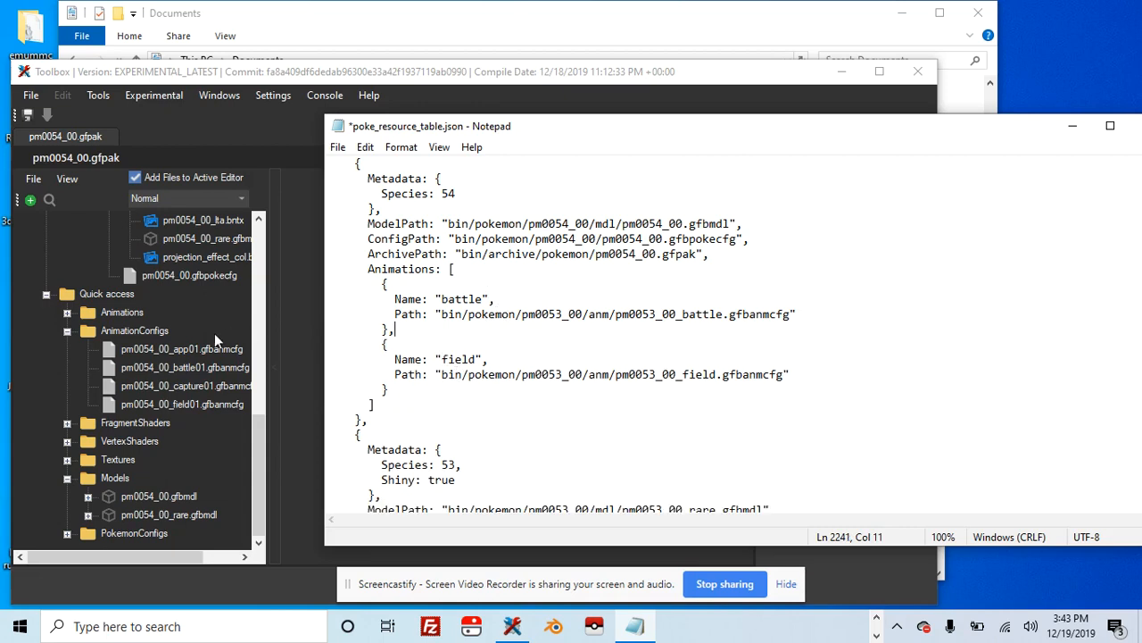
Change the regular entry's battle animation path to bin/pokemon/pm0054_00/anm/pm0054_00_battle01.gfbanmcfg
left_click(725, 313)
type("01")
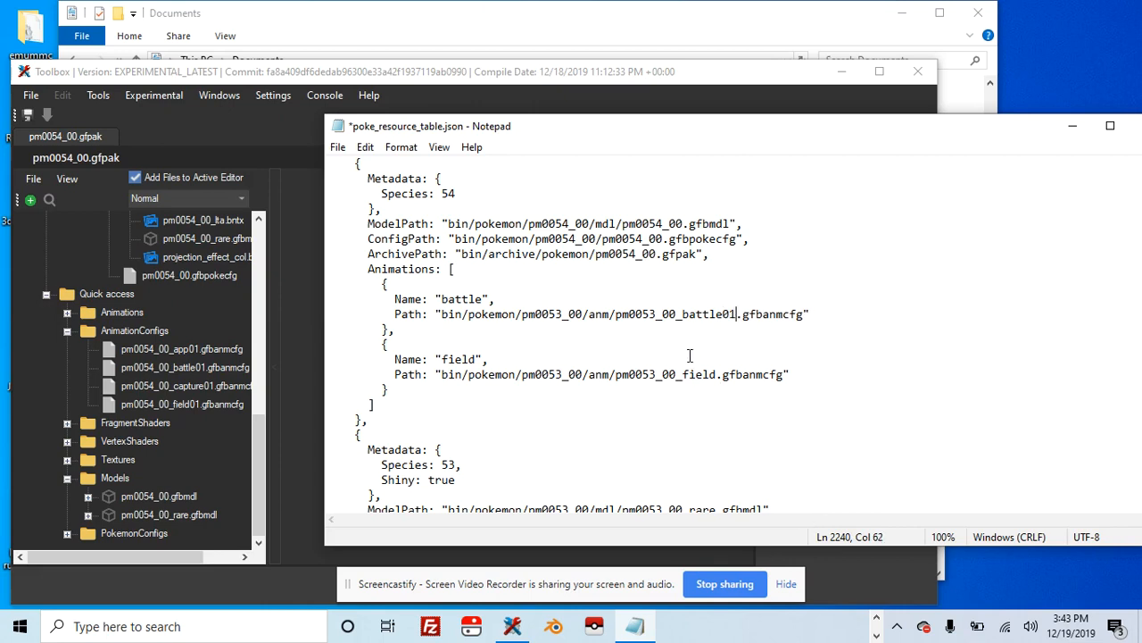
left_click(660, 318)
key("BackSpace")
type("4")
left_click(563, 314)
key("BackSpace")
type("4")
Change the regular entry's field animation path to bin/pokemon/pm0054_00/anm/pm0054_00_field01.gfbanmcfg
left_click(657, 375)
key("BackSpace")
type("43")
key("BackSpace")
type("4")
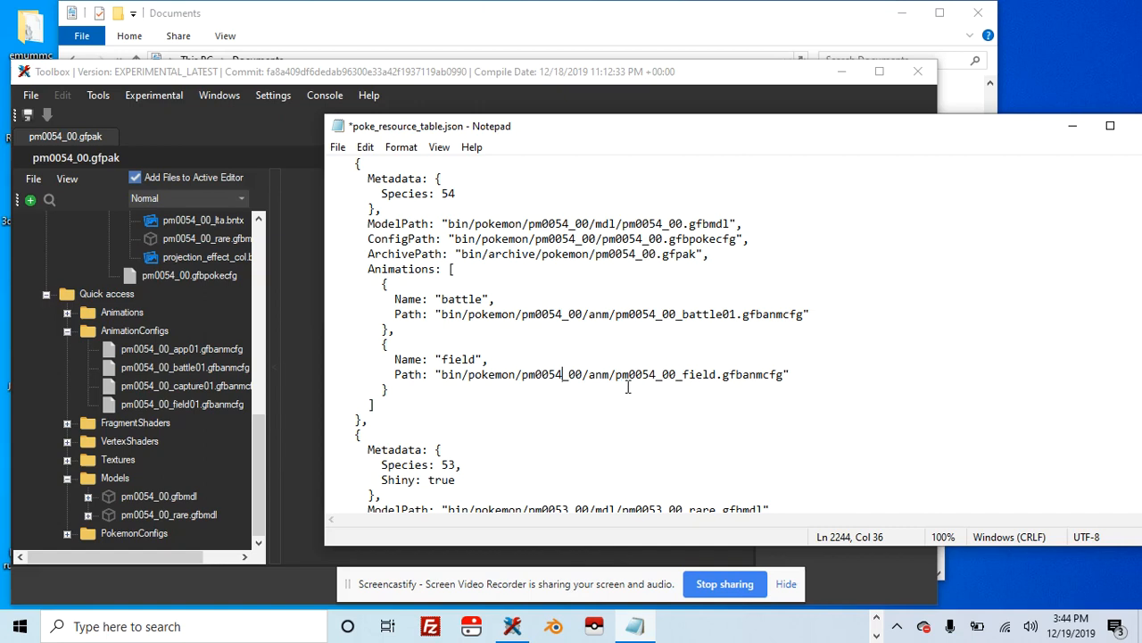
scroll(628, 385, "up", 1)
scroll(628, 386, "down", 1)
left_click(719, 374)
type("01")
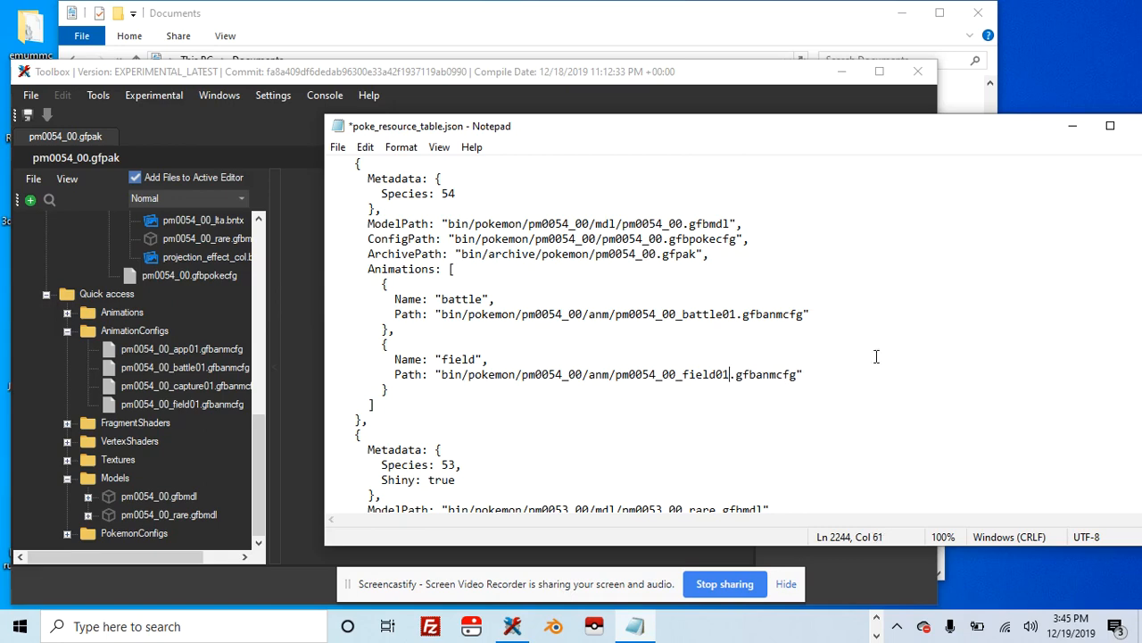
Set the Species value of the pasted shiny entry to 54
scroll(803, 373, "down", 2)
scroll(803, 374, "down", 1)
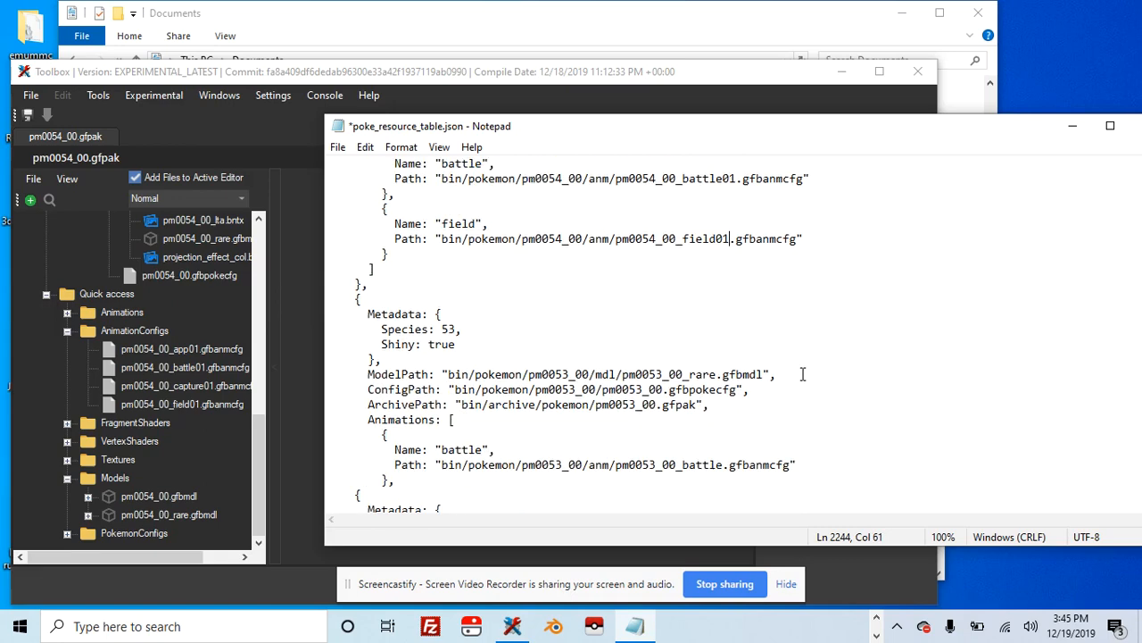
left_click(449, 328)
key("BackSpace")
type("4")
Change every pm0053_00 in the shiny entry's ModelPath, ConfigPath and ArchivePath to pm0054_00, keeping the _rare model suffix
scroll(624, 360, "down", 2)
left_click(568, 284)
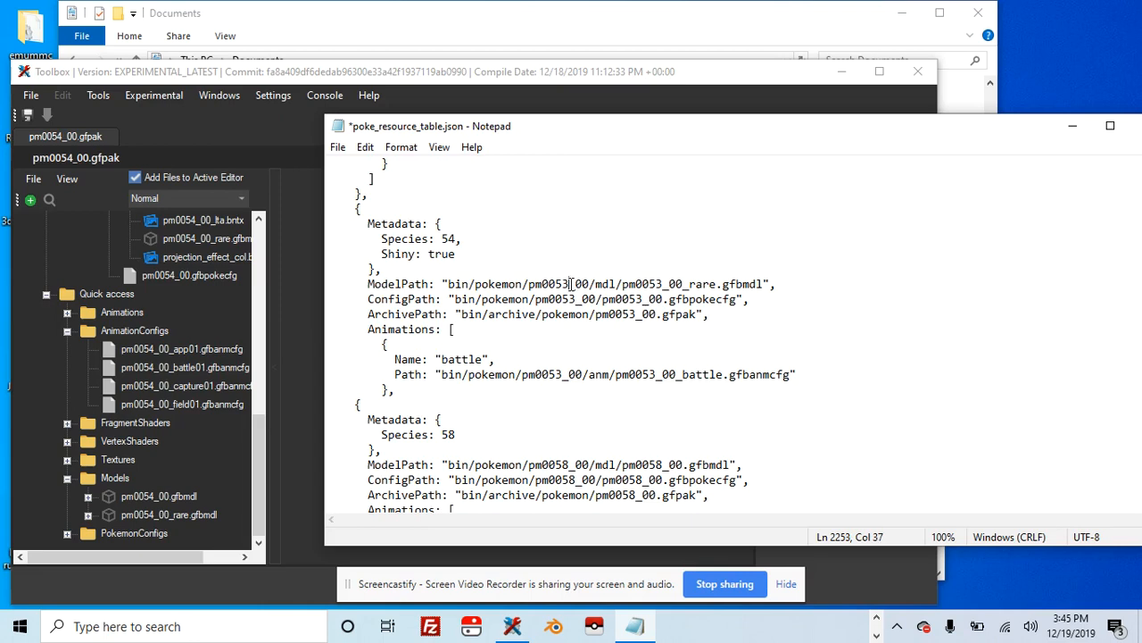
key("BackSpace")
type("4")
left_click(661, 284)
key("BackSpace")
type("4")
left_click(578, 299)
key("BackSpace")
type("4")
left_click(642, 301)
key("BackSpace")
type("4")
left_click(639, 315)
key("BackSpace")
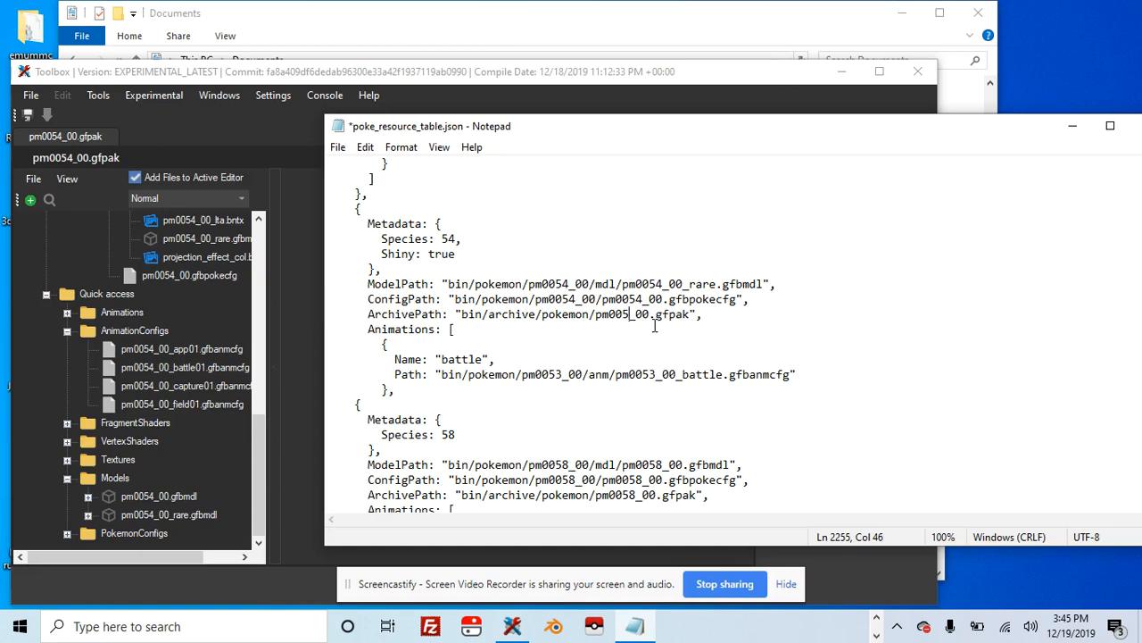
type("4")
Replace both pm0053_00 parts of the shiny entry's battle animation path with pm0054_00
scroll(648, 376, "down", 2)
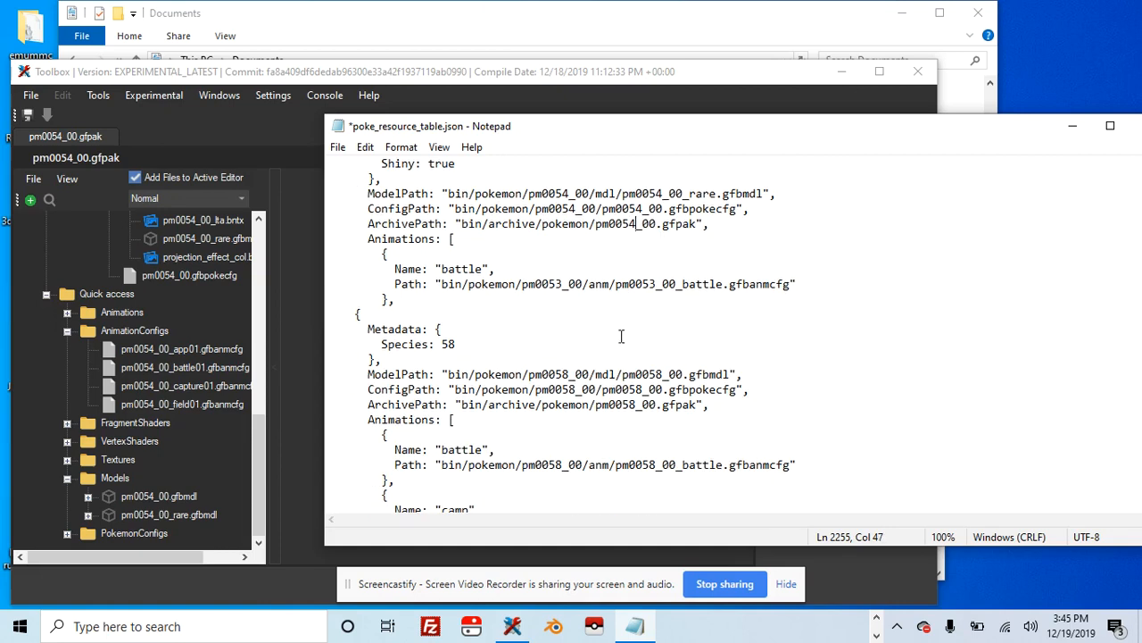
left_click(558, 284)
key("BackSpace")
type("4")
left_click(652, 284)
left_click(658, 284)
key("BackSpace")
type("4")
Copy the regular species 54 entry's field animation block together with the entry's closing brackets
scroll(657, 317, "up", 5)
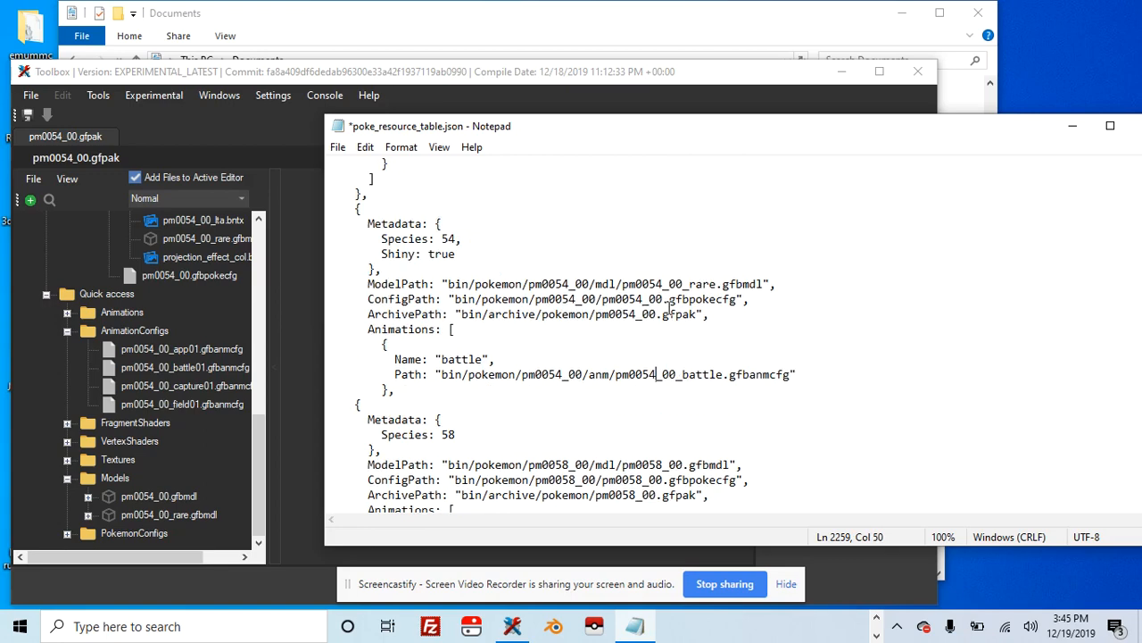
scroll(669, 306, "down", 3)
scroll(670, 302, "up", 3)
scroll(670, 302, "up", 1)
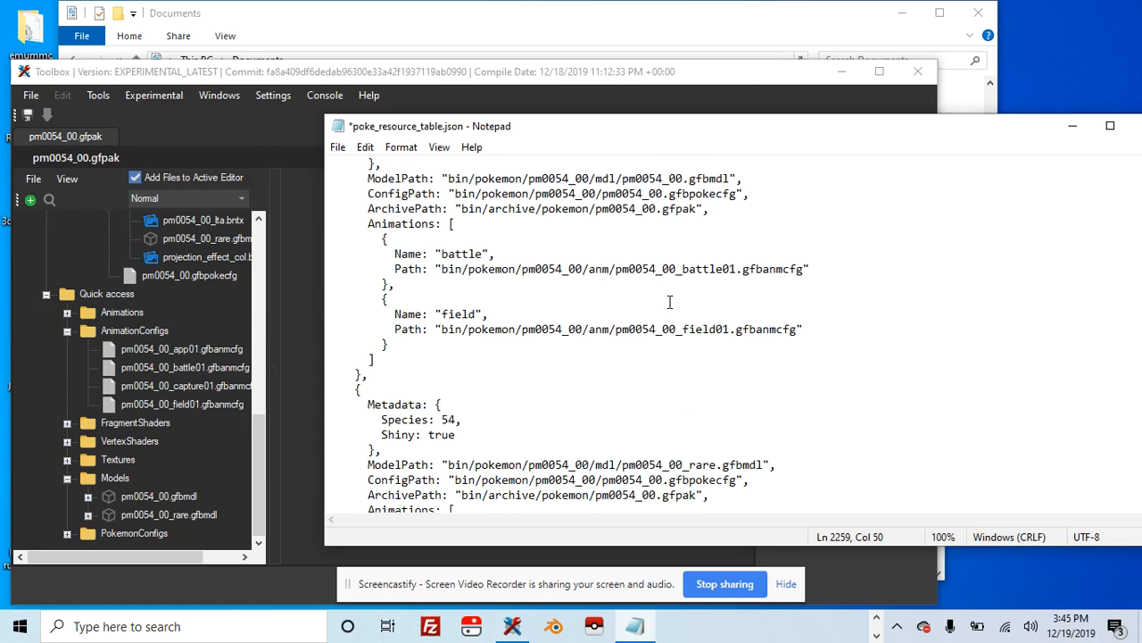
left_click_drag(392, 377, 323, 304)
key("ctrl+c")
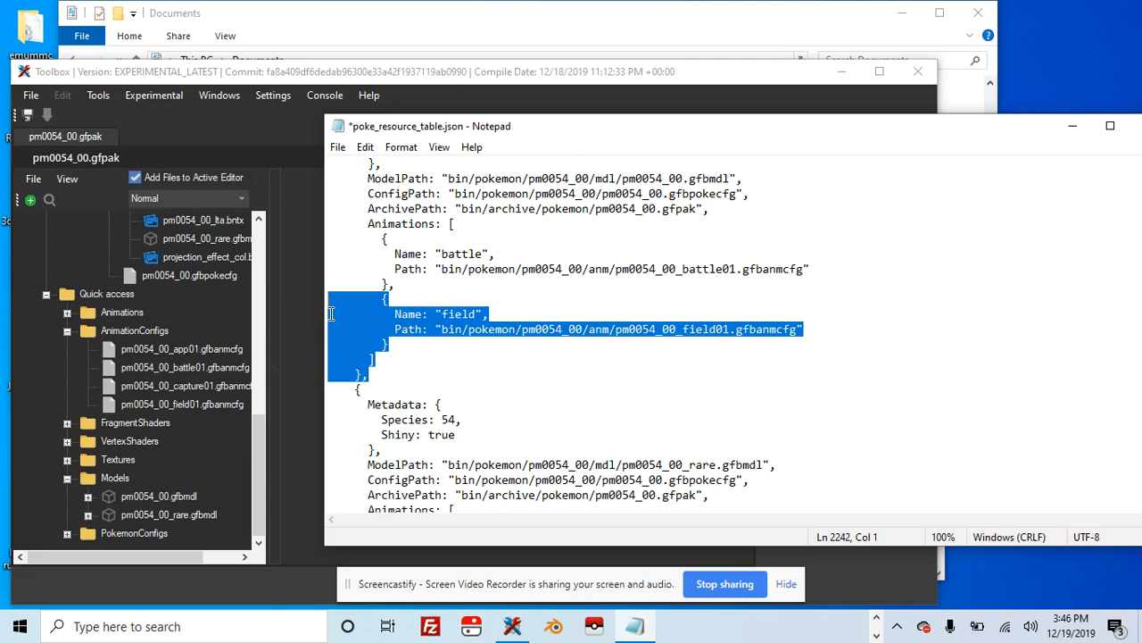
Paste the copied field block and closing brackets on a new line after the shiny entry's battle animation block
scroll(527, 306, "down", 3)
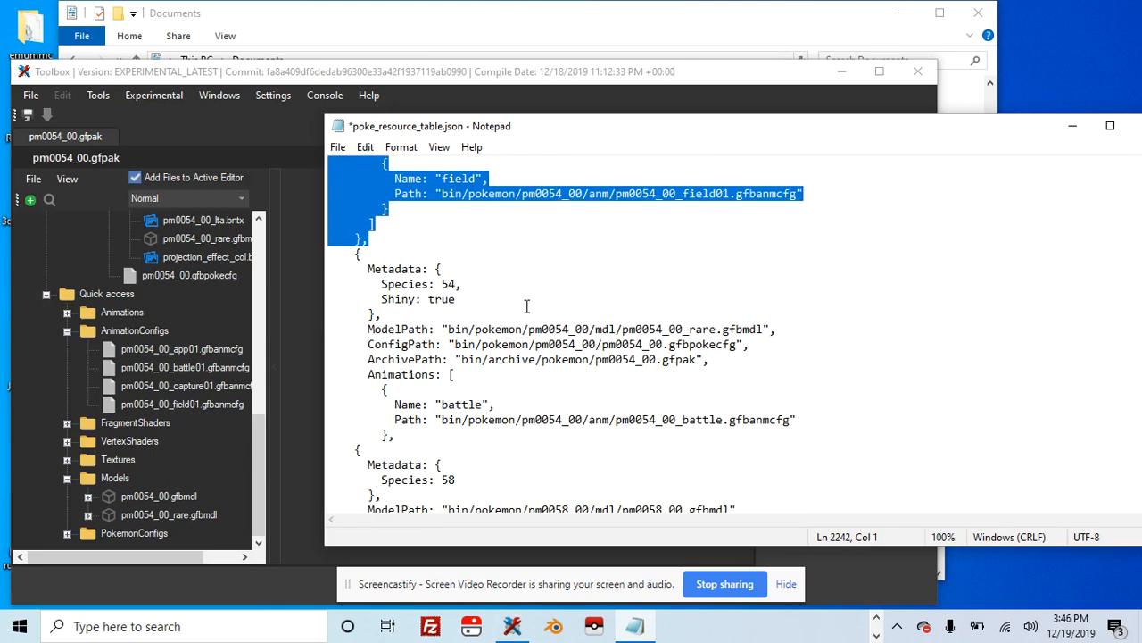
scroll(527, 306, "down", 1)
left_click(443, 392)
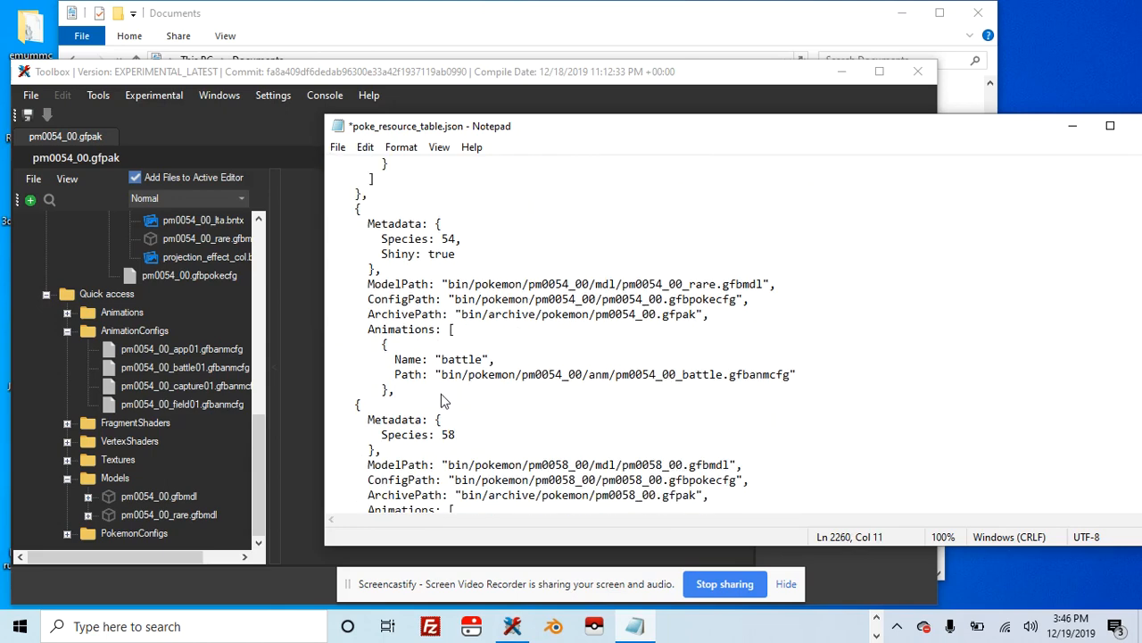
key("Return")
key("ctrl+v")
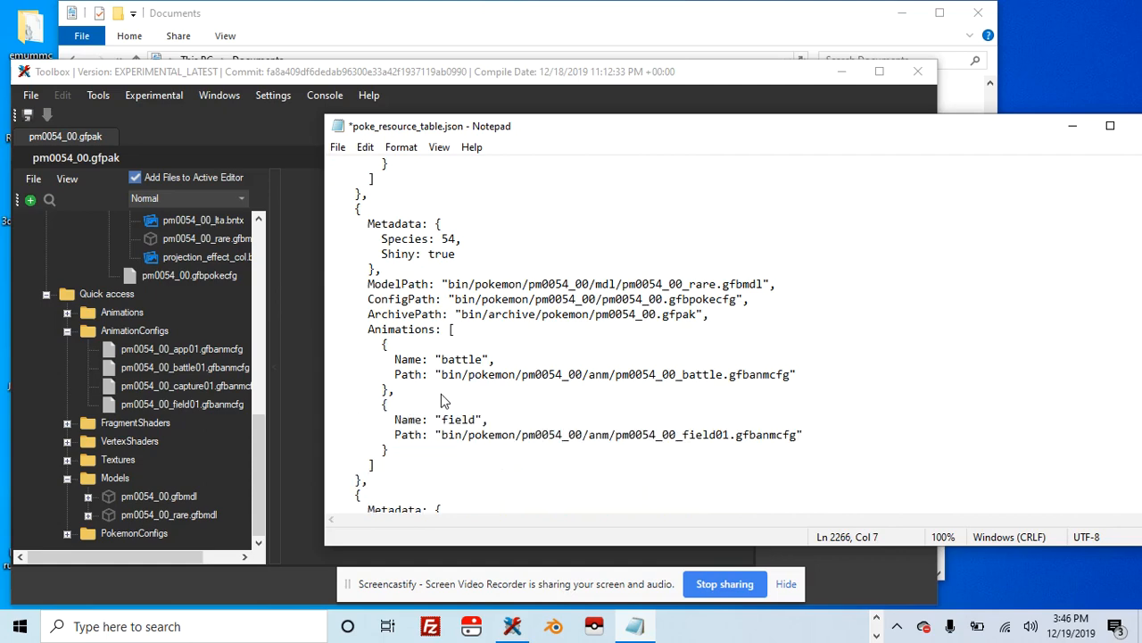
Review the shiny species 54 entry and change its battle animation file name to pm0054_00_battle01.gfbanmcfg
scroll(485, 393, "up", 2)
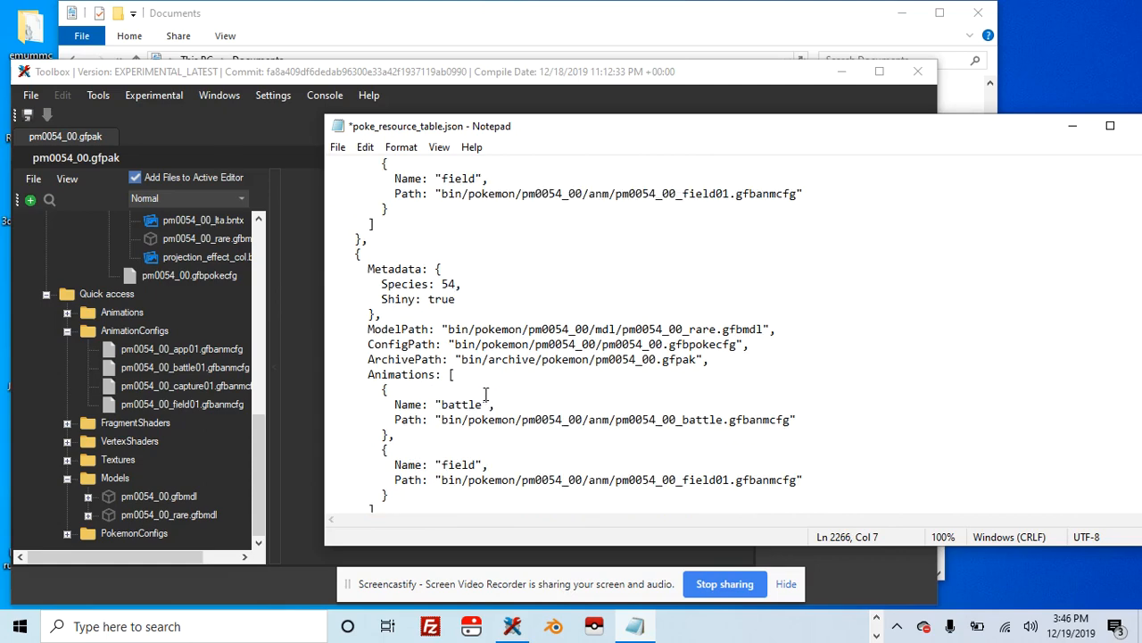
scroll(485, 393, "down", 2)
scroll(486, 393, "down", 1)
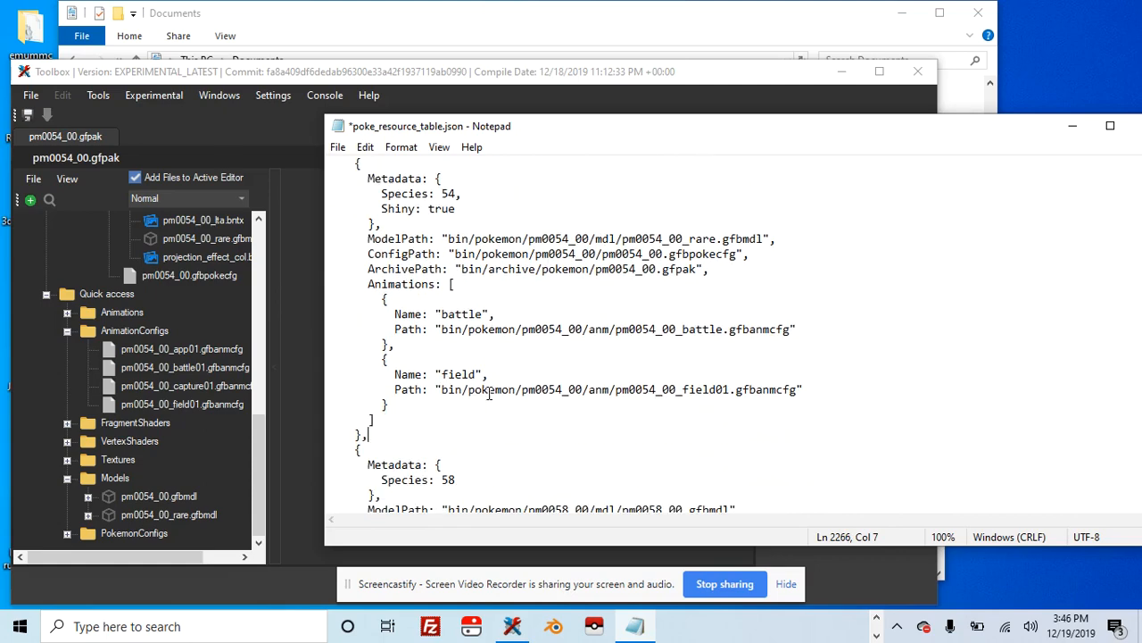
scroll(531, 382, "up", 4)
scroll(532, 381, "down", 1)
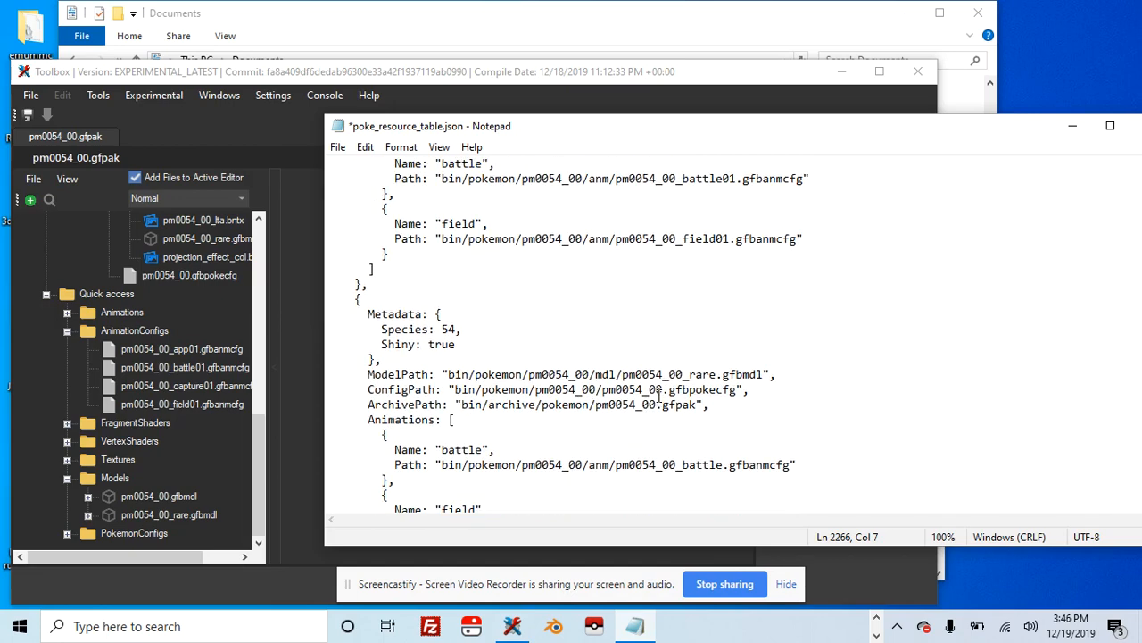
scroll(673, 381, "down", 2)
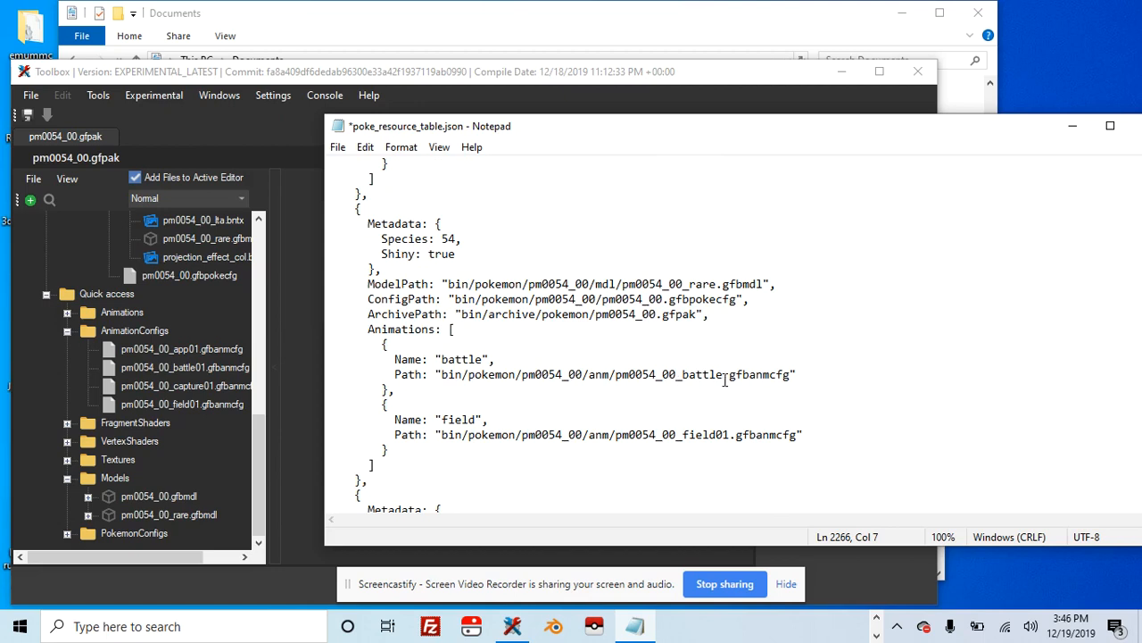
left_click(725, 376)
type("01")
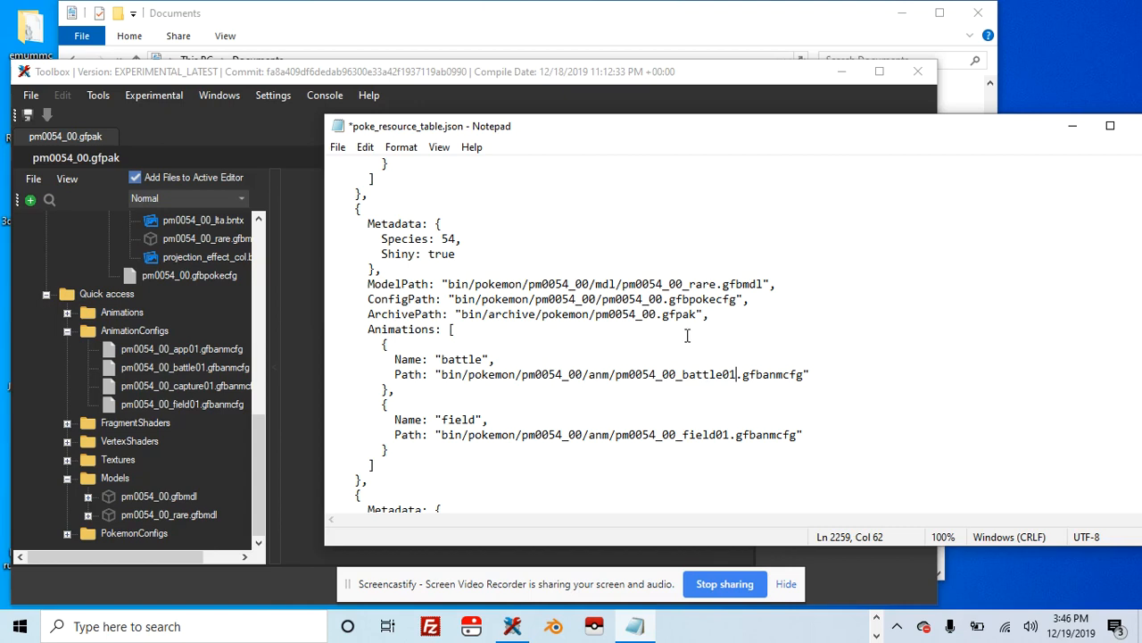
Check both finished species 54 entries and copy the regular and shiny entries as one block
scroll(688, 336, "down", 1)
scroll(688, 335, "up", 6)
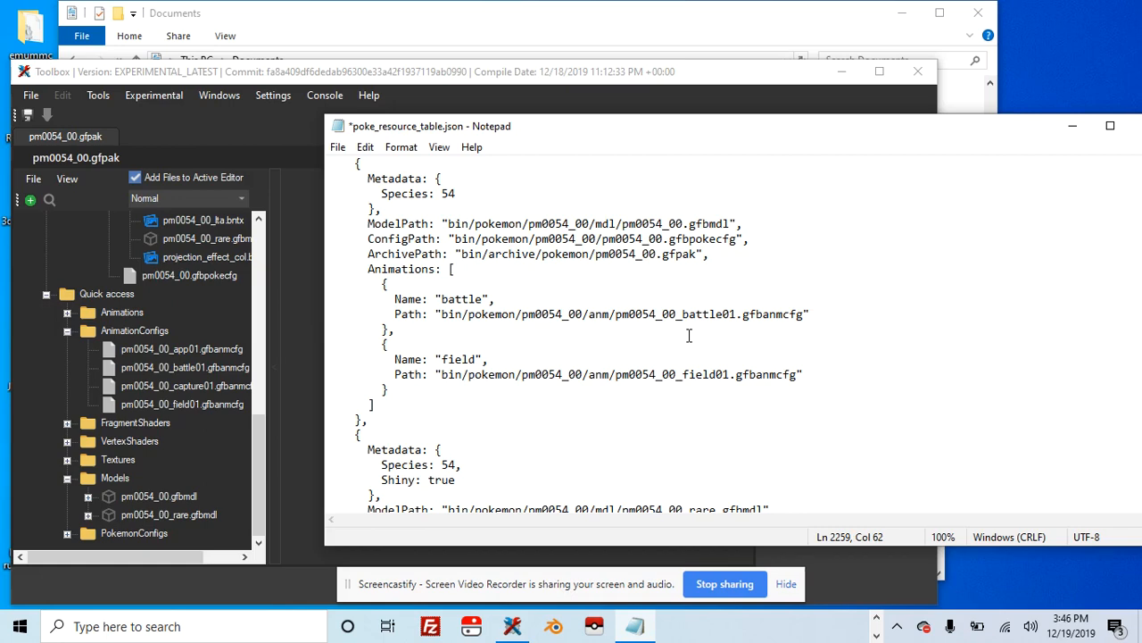
scroll(689, 335, "down", 6)
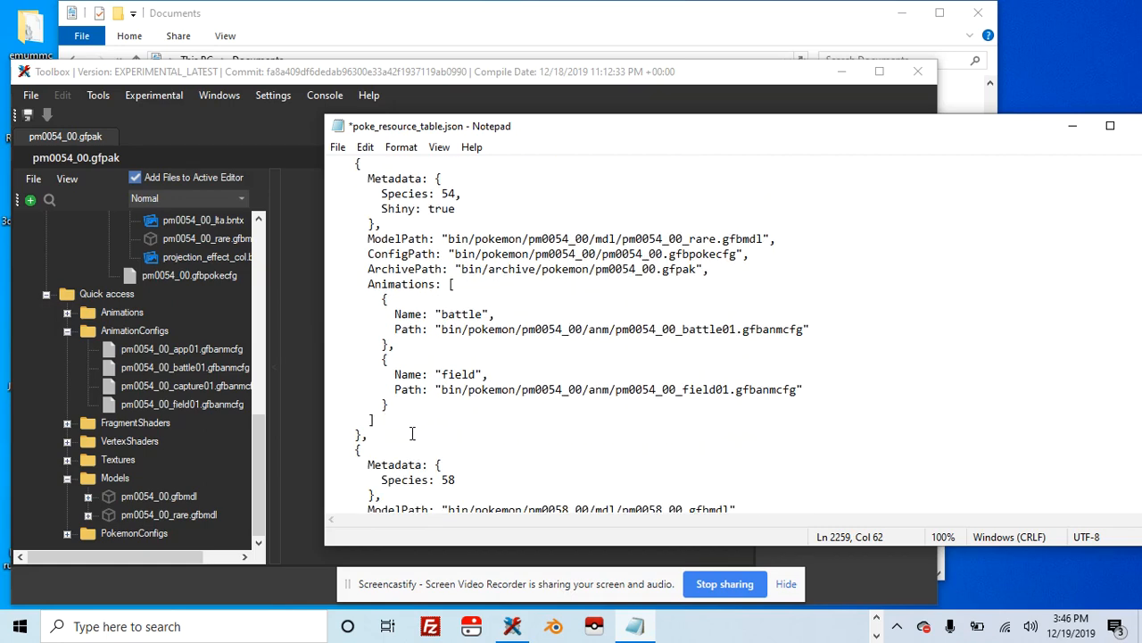
left_click_drag(401, 434, 326, 239)
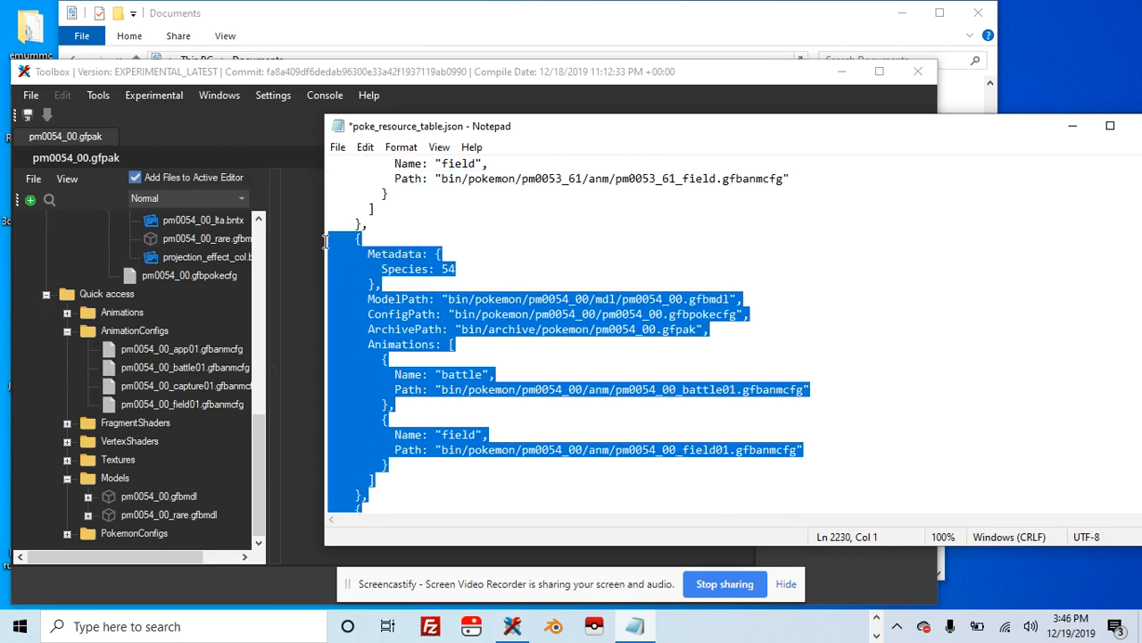
scroll(494, 304, "down", 8)
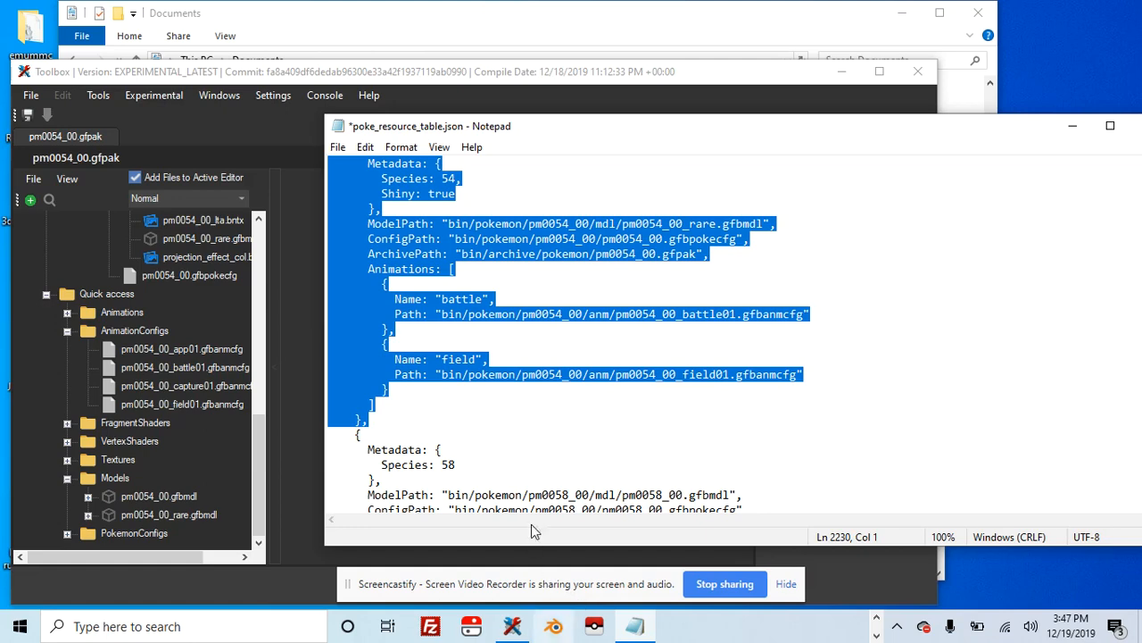
Paste the copied pair of entries on a new line between the shiny species 54 entry and the species 58 entry
left_click(390, 423)
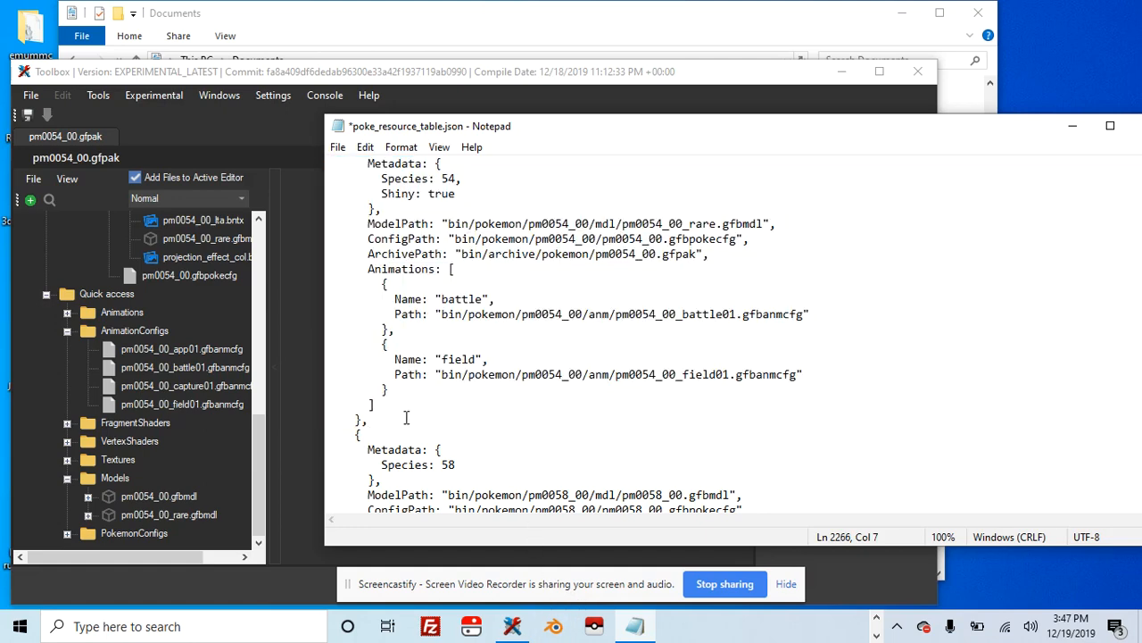
key("Return")
key("ctrl+v")
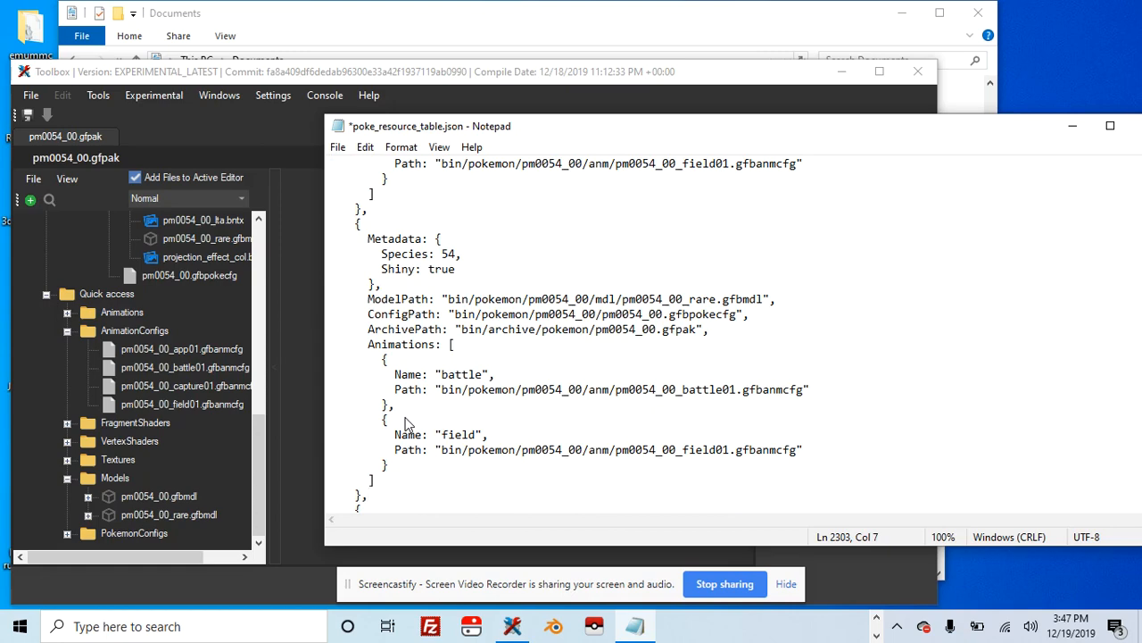
scroll(811, 435, "up", 1)
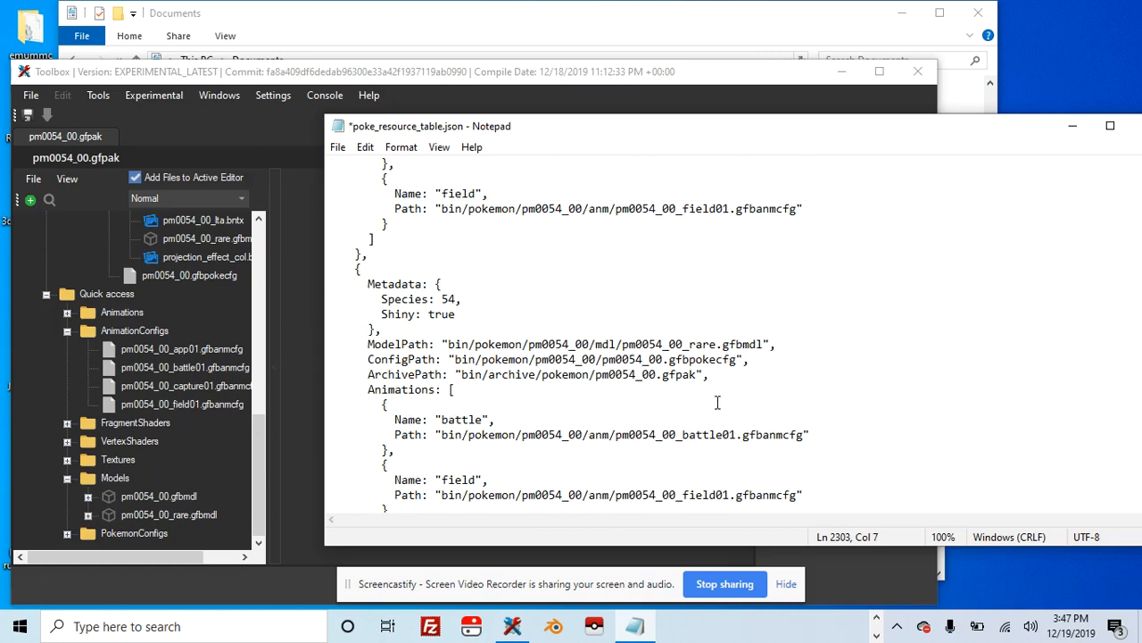
scroll(717, 402, "down", 1)
scroll(671, 390, "up", 6)
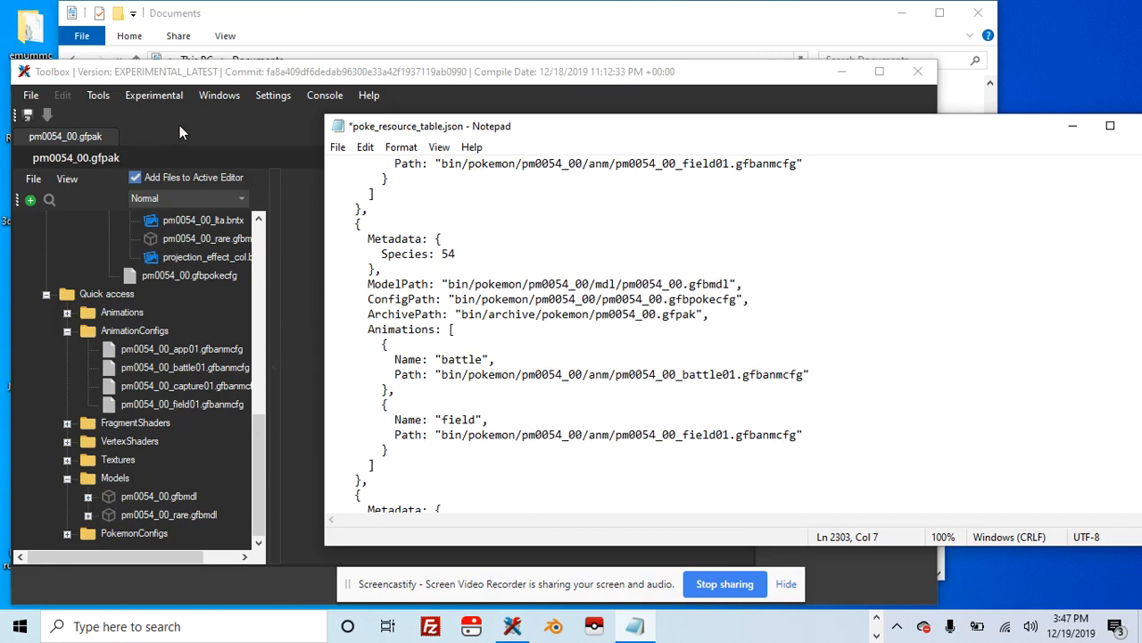
Switch to Toolbox, close pm0054_00.gfpak and open pm0055_00.gfpak from the romfs pokemon archive folder
left_click(179, 126)
left_click(736, 159)
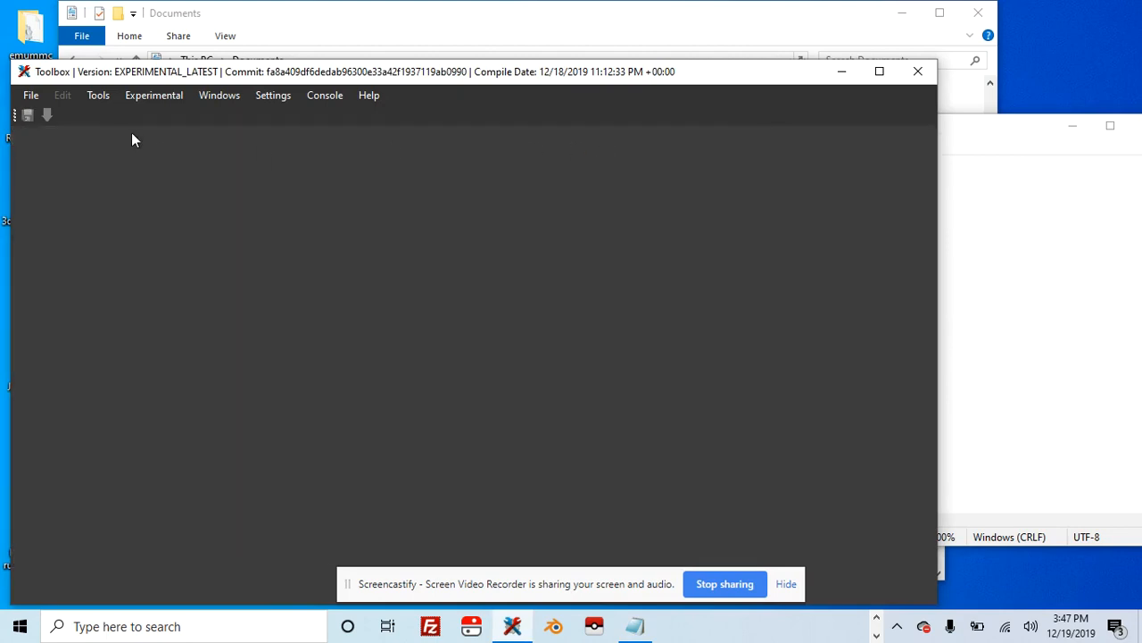
left_click(34, 94)
left_click(60, 147)
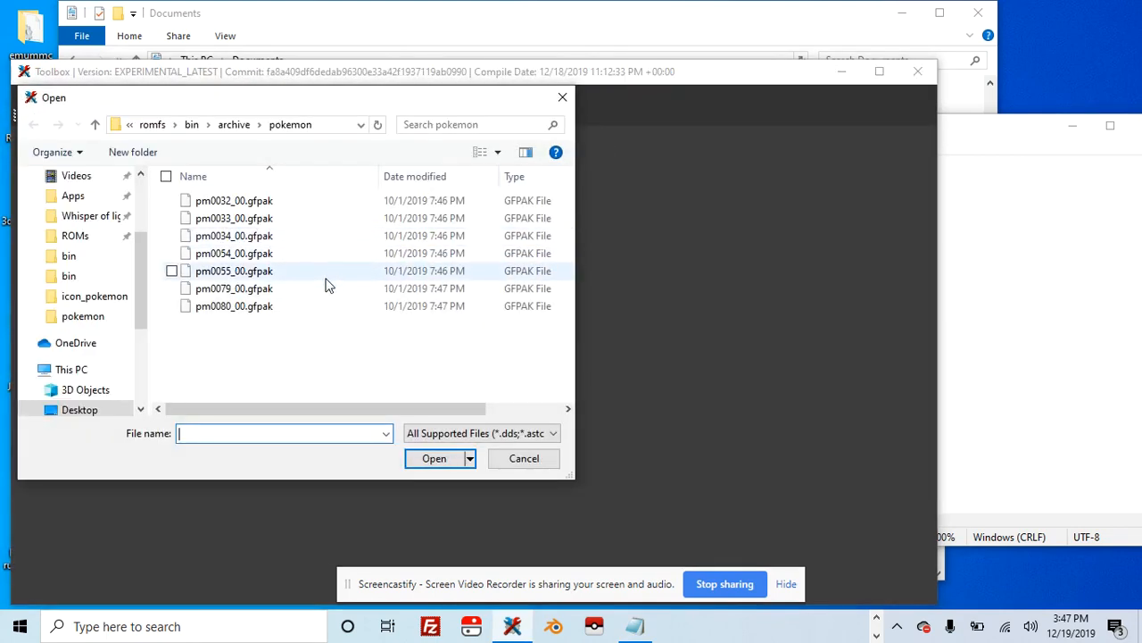
left_click(326, 277)
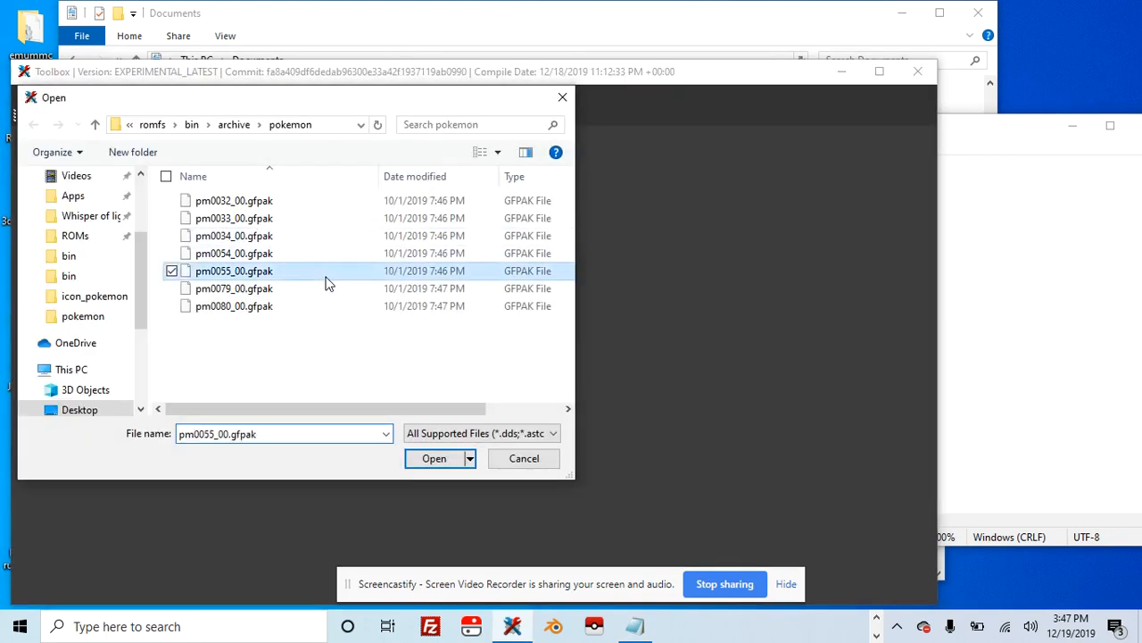
double_click(328, 277)
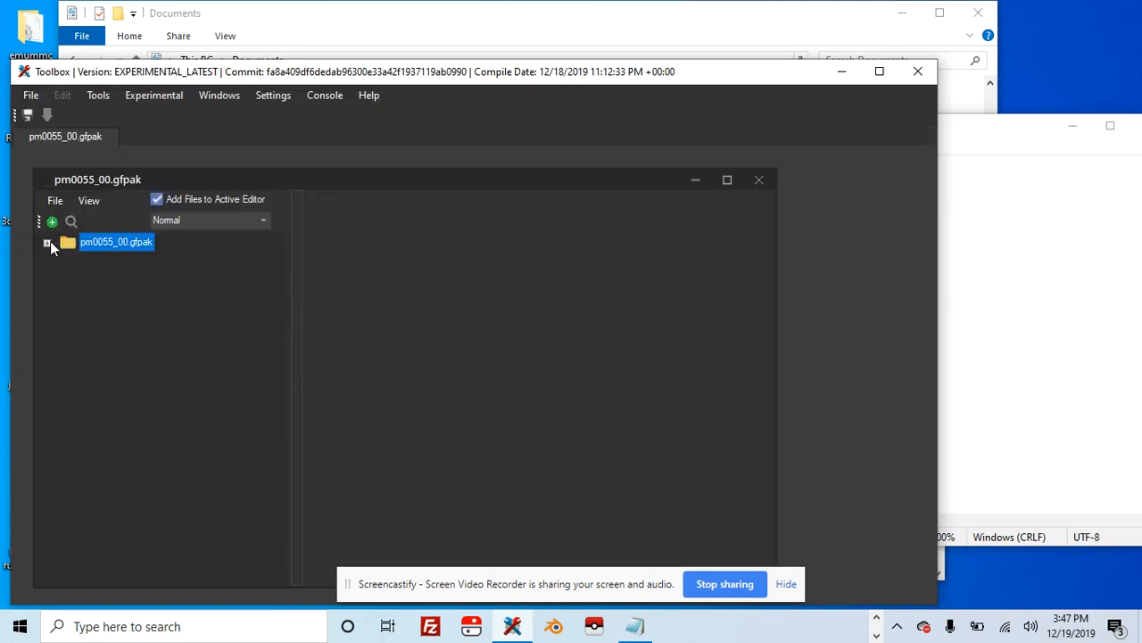
Expand Quick access in pm0055_00.gfpak to show the contents of its Models and AnimationConfigs folders
left_click(47, 243)
left_click(66, 280)
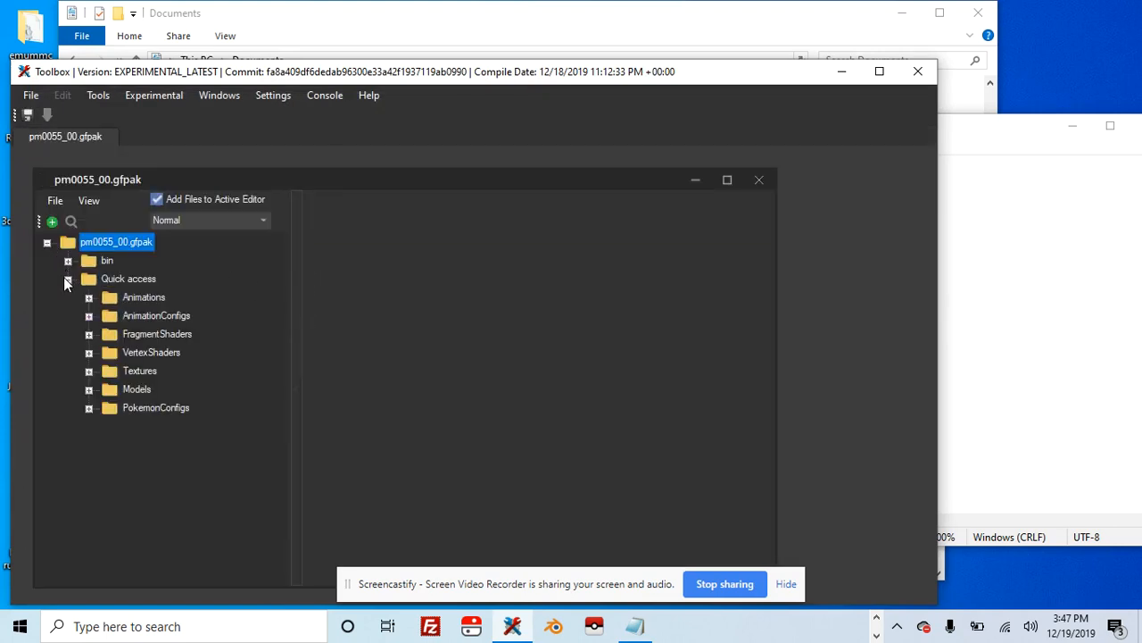
left_click(88, 390)
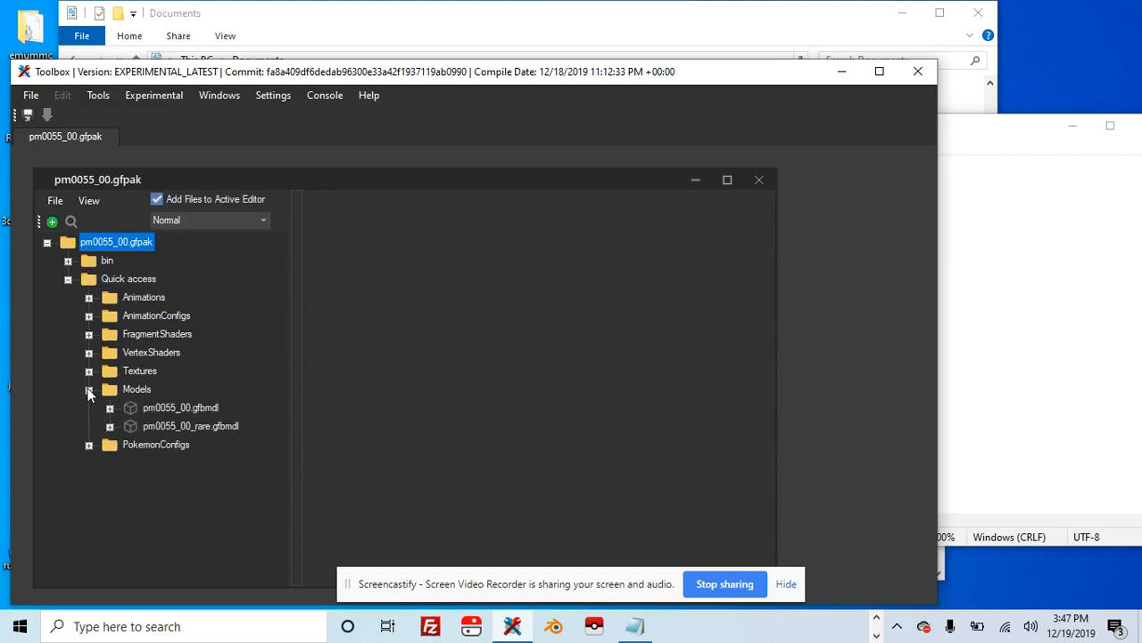
left_click(89, 317)
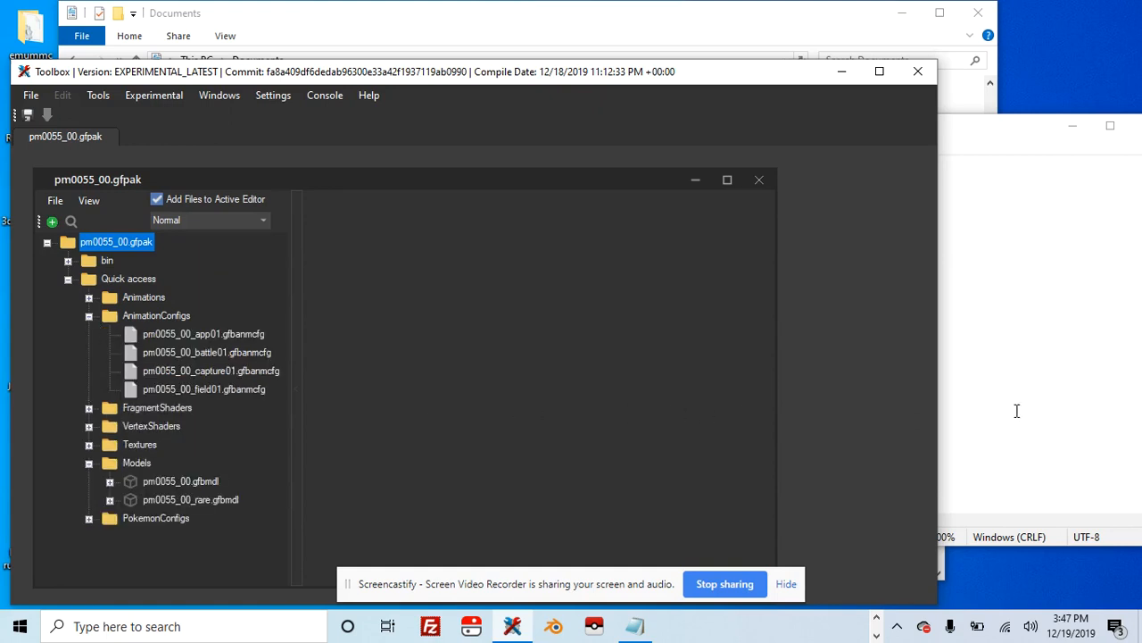
In Notepad, change the pasted regular entry's species to 55 and the folder in its ModelPath to pm0055_00
left_click(1038, 387)
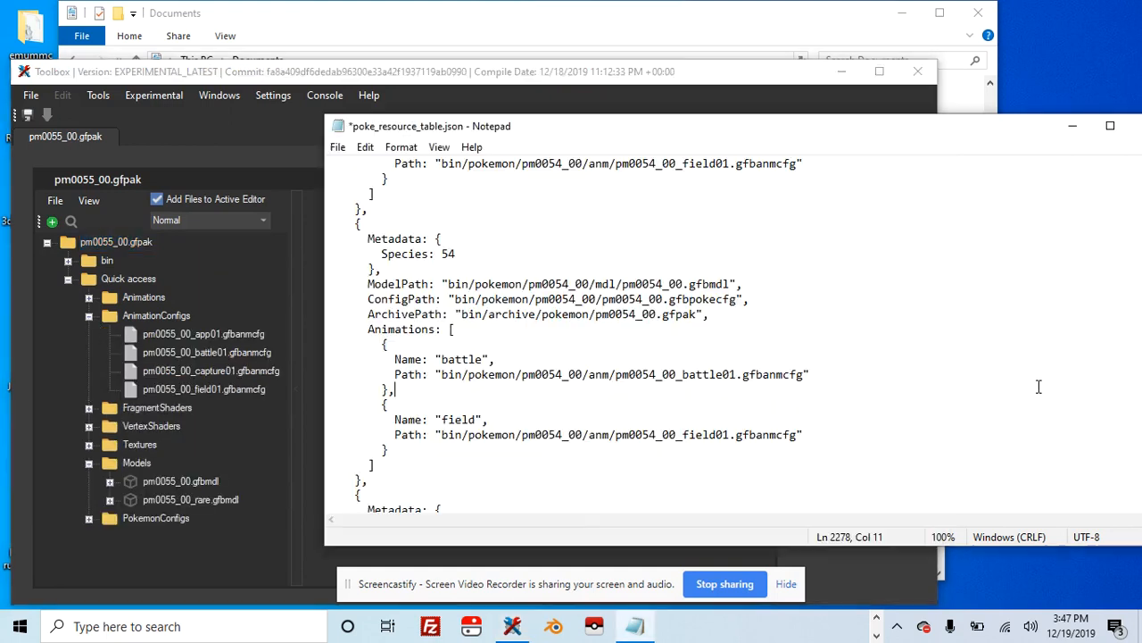
left_click(572, 283)
scroll(727, 241, "up", 3)
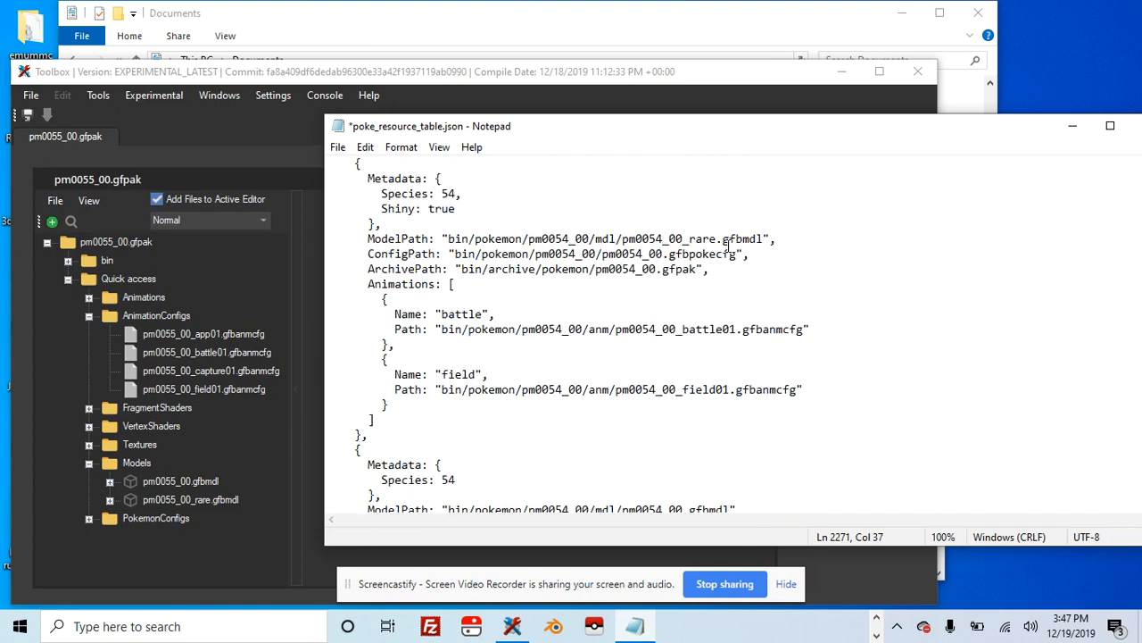
scroll(727, 240, "down", 6)
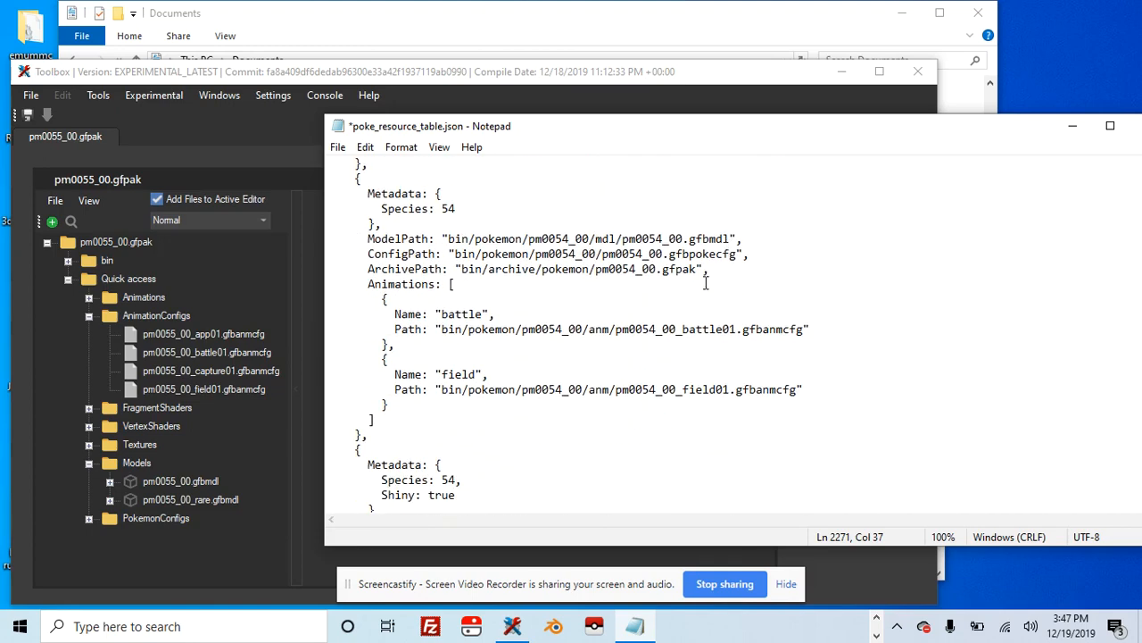
key("BackSpace")
type("5")
left_click(463, 208)
key("BackSpace")
type("5")
Change the model file name in the regular species 55 entry's ModelPath to pm0055_00.gfbmdl
scroll(473, 223, "up", 6)
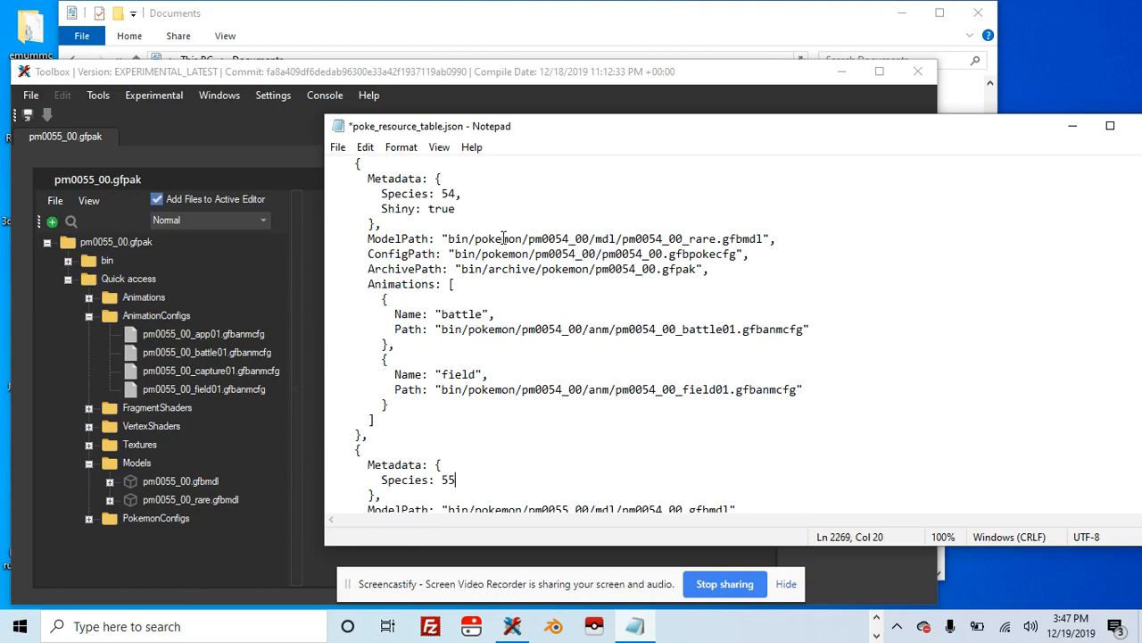
scroll(536, 245, "down", 5)
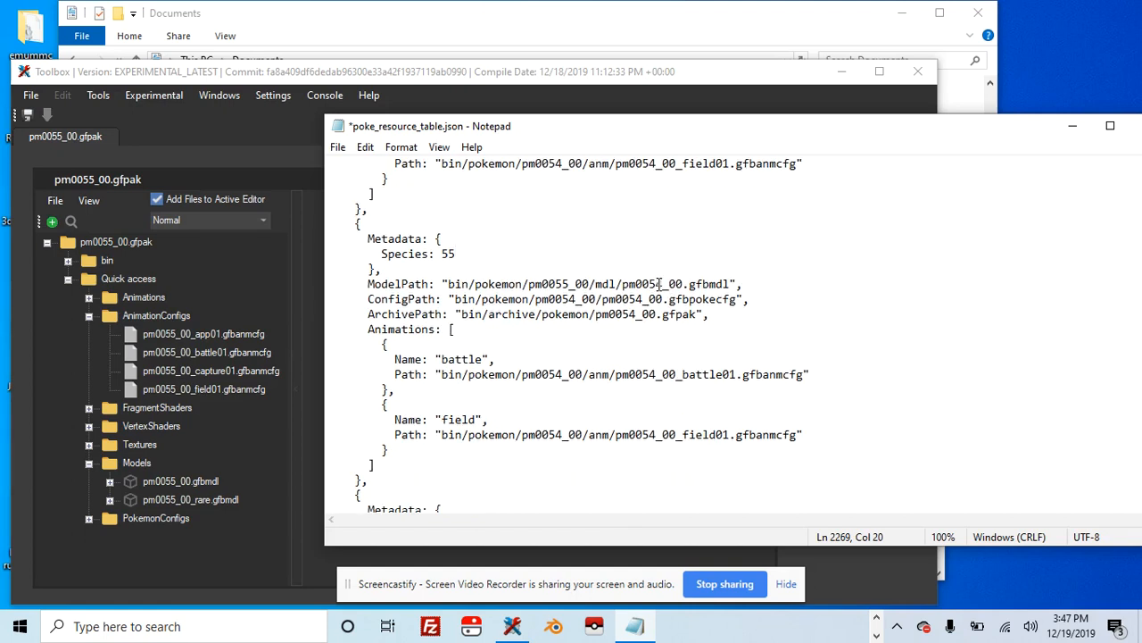
left_click(659, 284)
key("Right")
key("BackSpace")
type("5")
Set the regular species 55 entry's ConfigPath to bin/pokemon/pm0055_00/pm0055_00.gfbpokecfg and its ArchivePath to bin/archive/pokemon/pm0055_00.gfpak
left_click(574, 299)
key("BackSpace")
type("5")
left_click(640, 300)
key("BackSpace")
type("5")
left_click(635, 314)
key("BackSpace")
type("5")
Set the regular species 55 entry's battle animation path to bin/pokemon/pm0055_00/anm/pm0055_00_battle01.gfbanmcfg
scroll(661, 344, "down", 2)
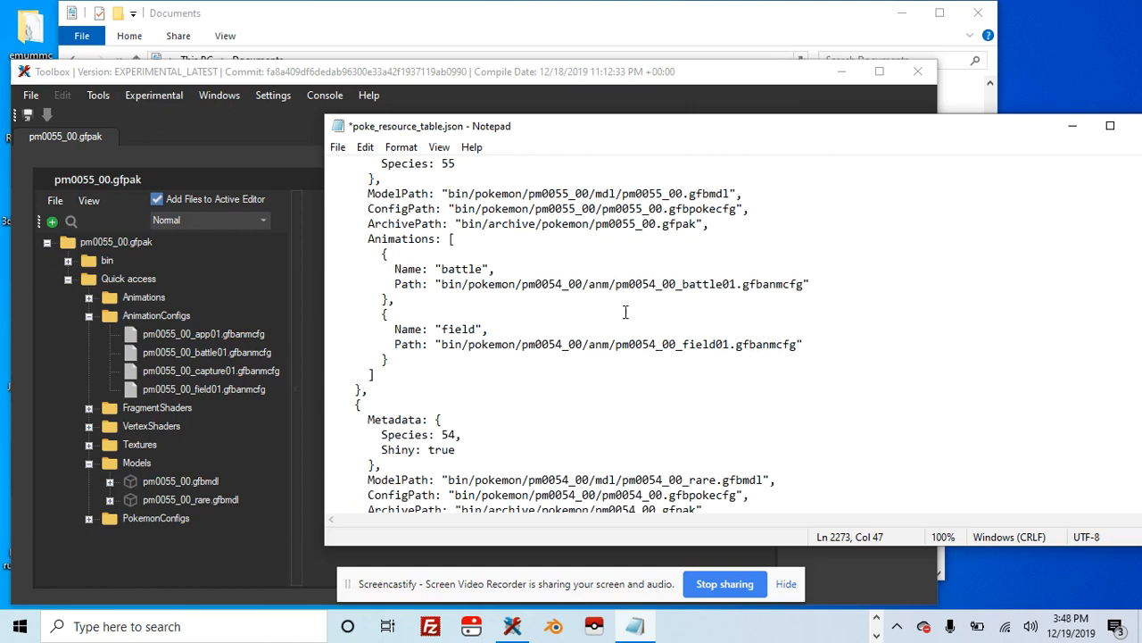
left_click(563, 283)
key("BackSpace")
type("5")
left_click(657, 284)
key("BackSpace")
type("5")
Set the regular species 55 entry's field animation path to bin/pokemon/pm0055_00/anm/pm0055_00_field01.gfbanmcfg
left_click_drag(554, 343, 565, 344)
type("5")
key("BackSpace")
type("5")
scroll(638, 385, "down", 2)
scroll(639, 385, "up", 2)
In the pasted shiny entry, set the species to 55 and the ModelPath to bin/pokemon/pm0055_00/mdl/pm0055_00_rare.gfbmdl
scroll(639, 383, "down", 3)
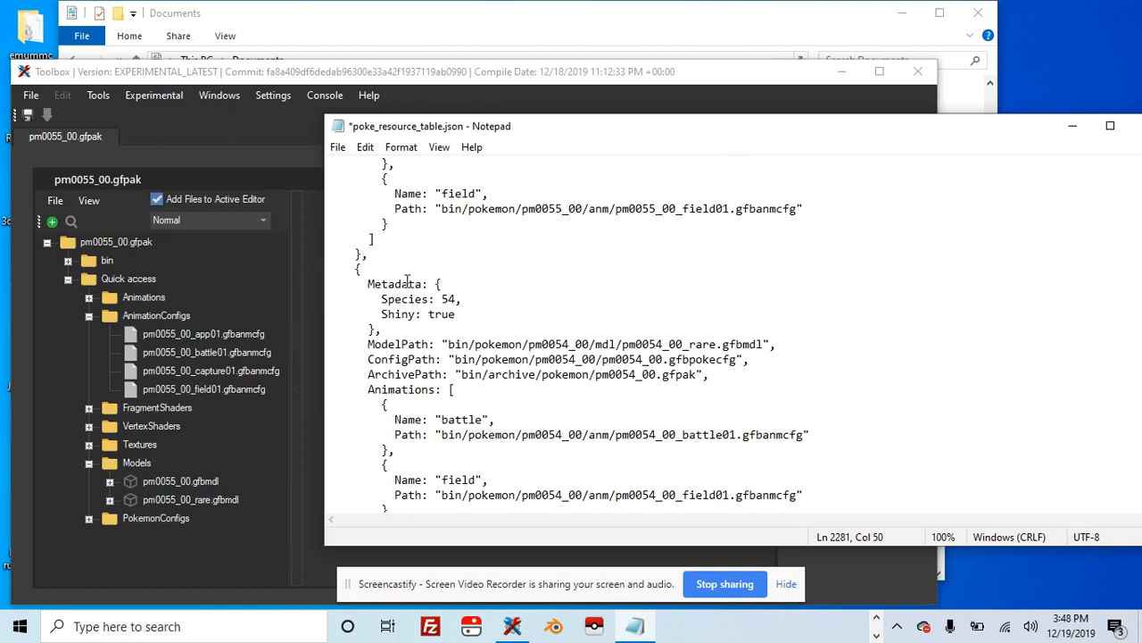
key("BackSpace")
type("5")
left_click(575, 343)
key("Left")
key("BackSpace")
type("5")
left_click(663, 346)
key("BackSpace")
type("5")
Set the shiny species 55 entry's ConfigPath to bin/pokemon/pm0055_00/pm0055_00.gfbpokecfg and its ArchivePath to bin/archive/pokemon/pm0055_00.gfpak
left_click(577, 359)
key("BackSpace")
type("5")
left_click(634, 375)
key("BackSpace")
type("5")
Set the shiny species 55 entry's battle animation path to bin/pokemon/pm0055_00/anm/pm0055_00_battle01.gfbanmcfg
scroll(715, 399, "down", 2)
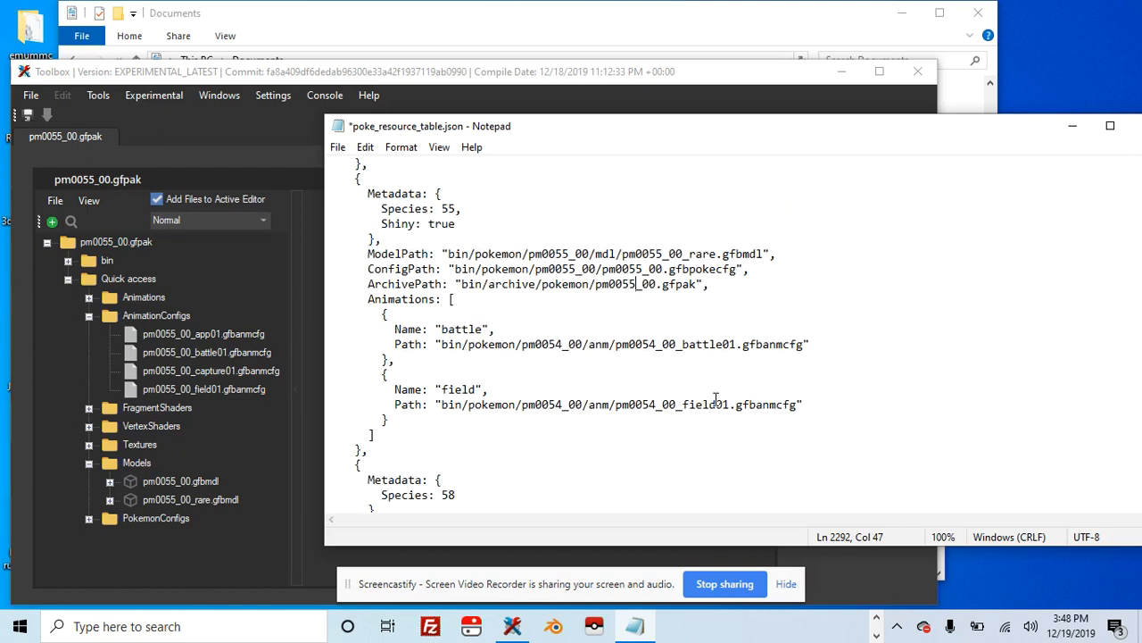
left_click(564, 345)
key("BackSpace")
type("5")
left_click(661, 344)
key("BackSpace")
type("5")
Set the shiny species 55 entry's field animation path to bin/pokemon/pm0055_00/anm/pm0055_00_field01.gfbanmcfg
left_click(565, 405)
left_click(656, 404)
key("BackSpace")
type("5")
Review the regular and shiny entries for species 54 and 55, and save poke_resource_table.json
scroll(525, 397, "down", 1)
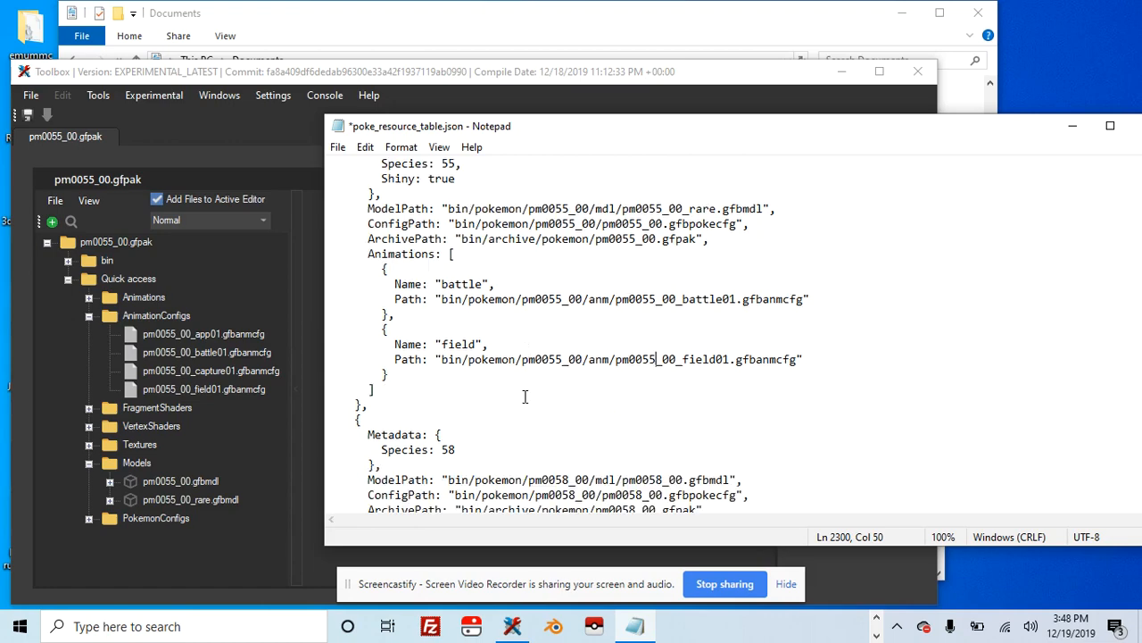
scroll(525, 396, "up", 8)
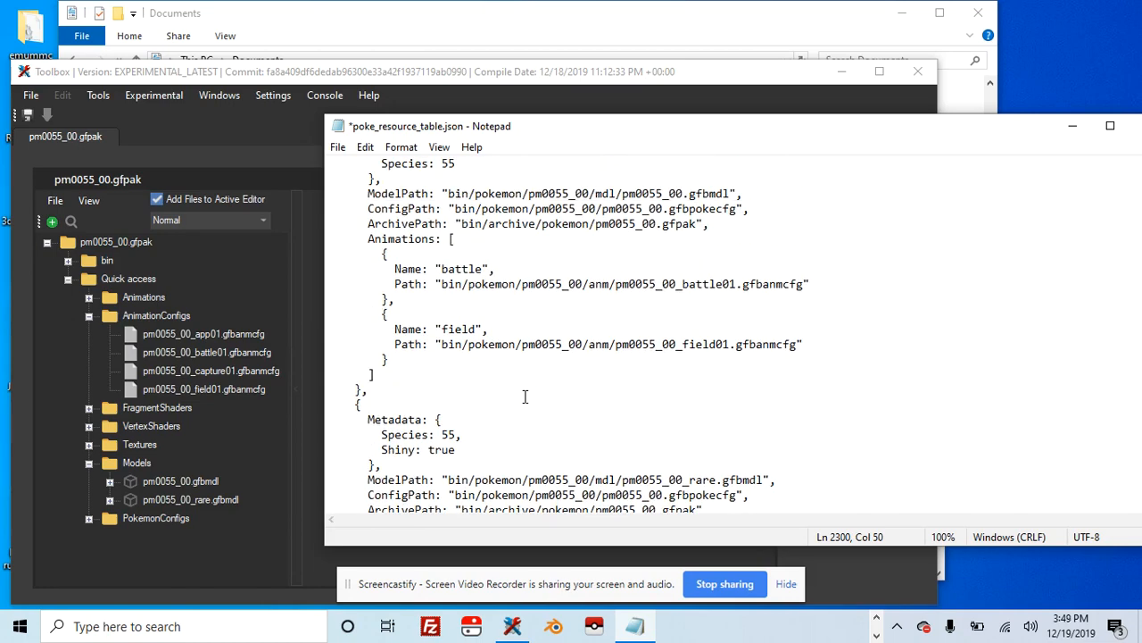
scroll(525, 397, "up", 5)
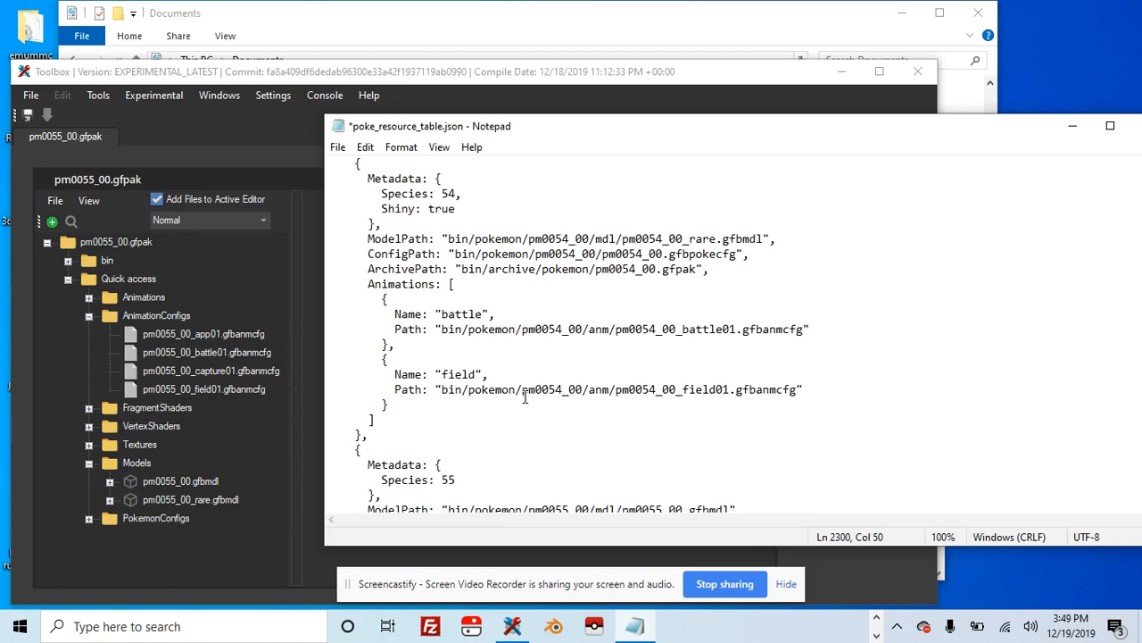
scroll(525, 396, "up", 7)
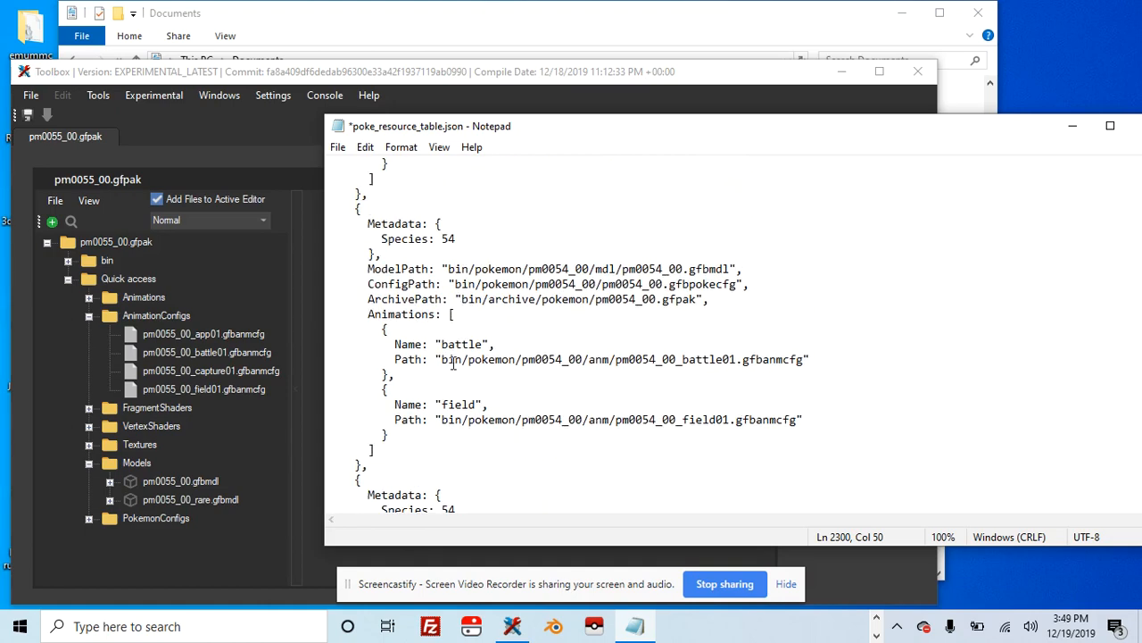
left_click(338, 147)
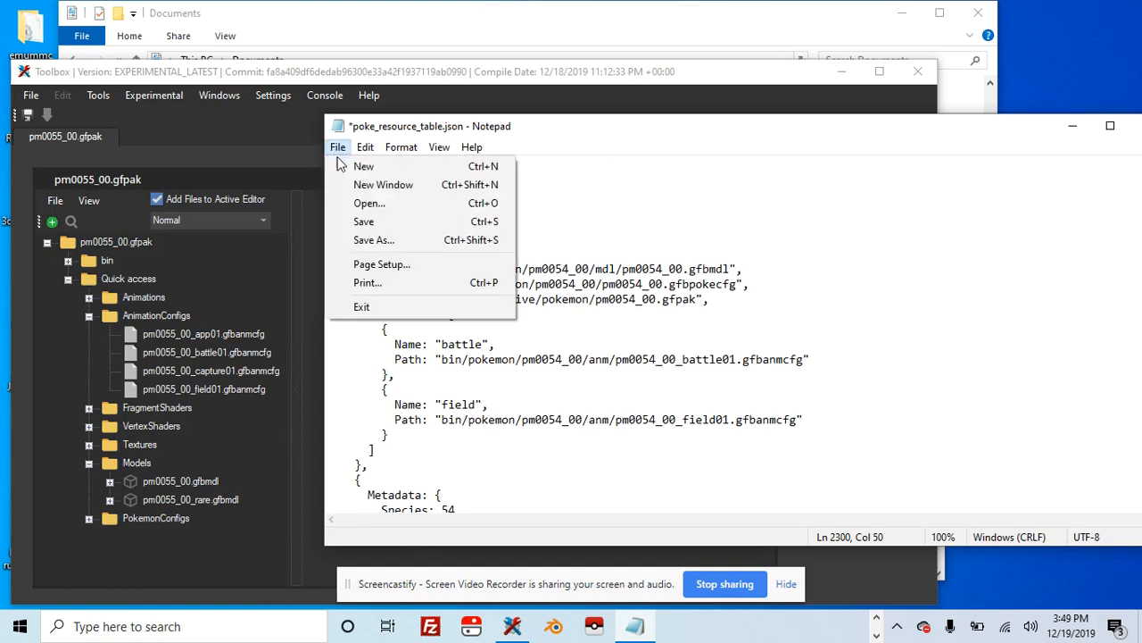
left_click(362, 224)
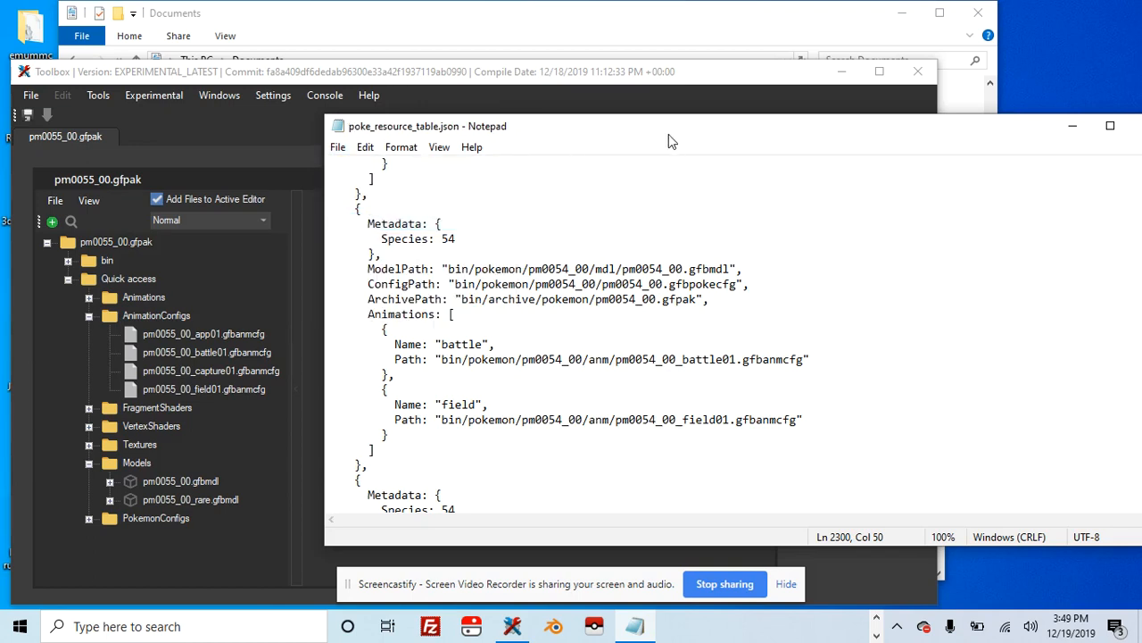
Close poke_resource_table.json, Toolbox and the Command Prompt window
left_click_drag(668, 134, 416, 133)
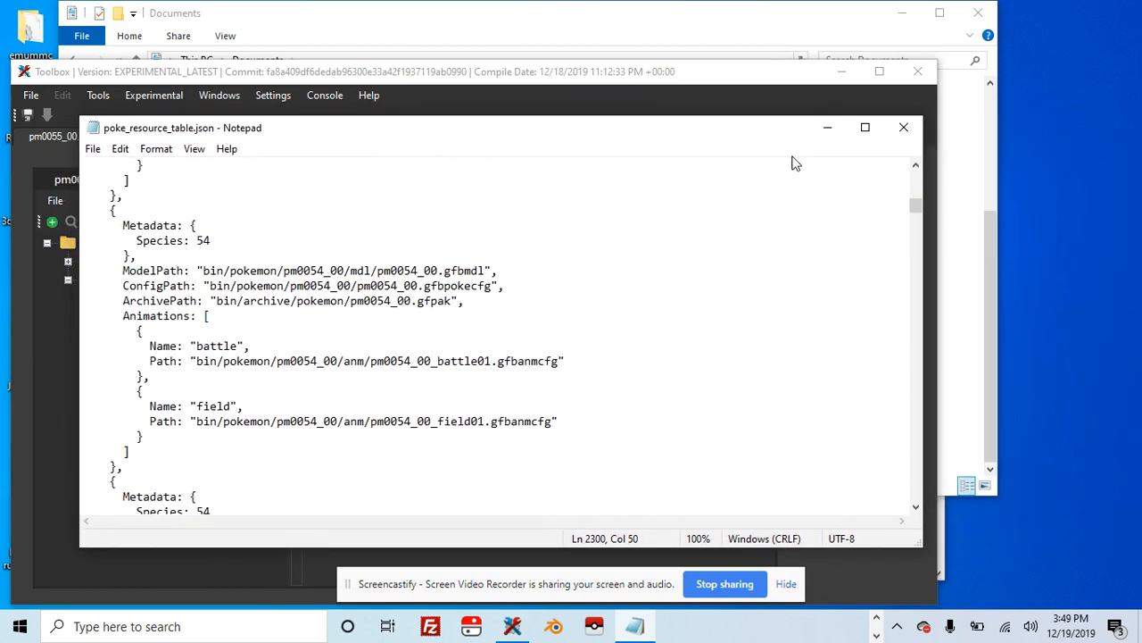
left_click(901, 130)
left_click(920, 72)
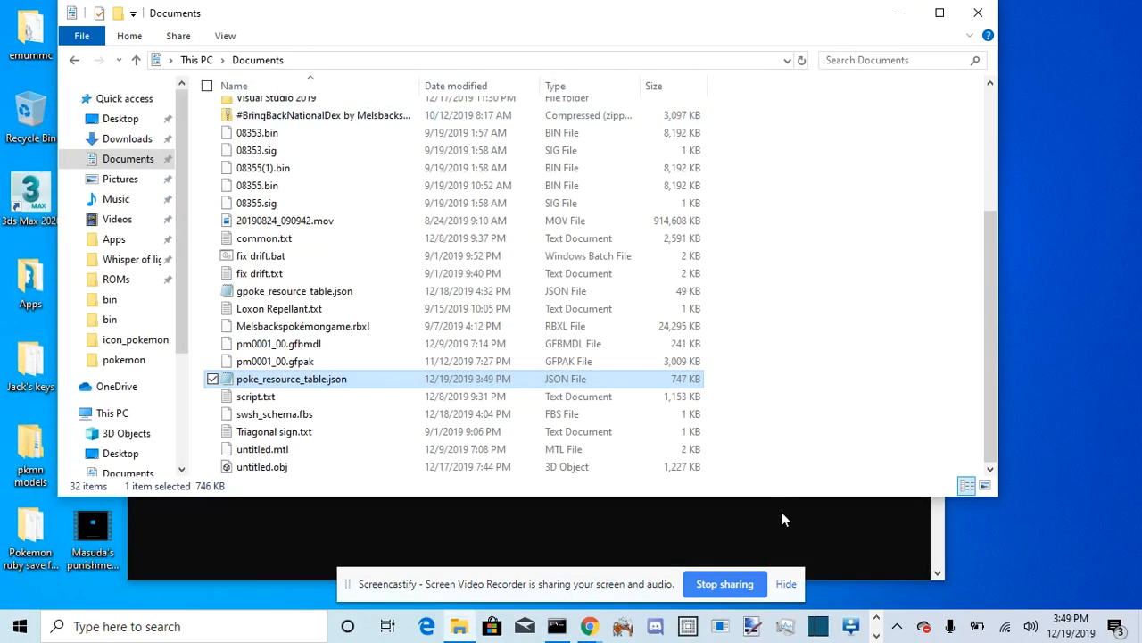
left_click(809, 538)
left_click(809, 134)
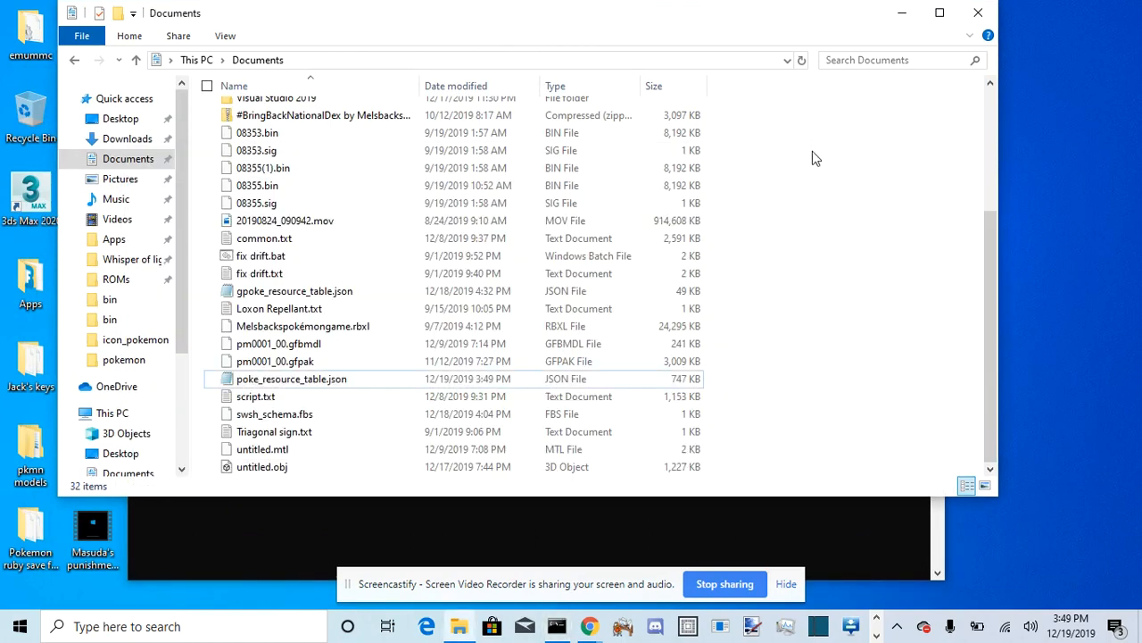
left_click(847, 562)
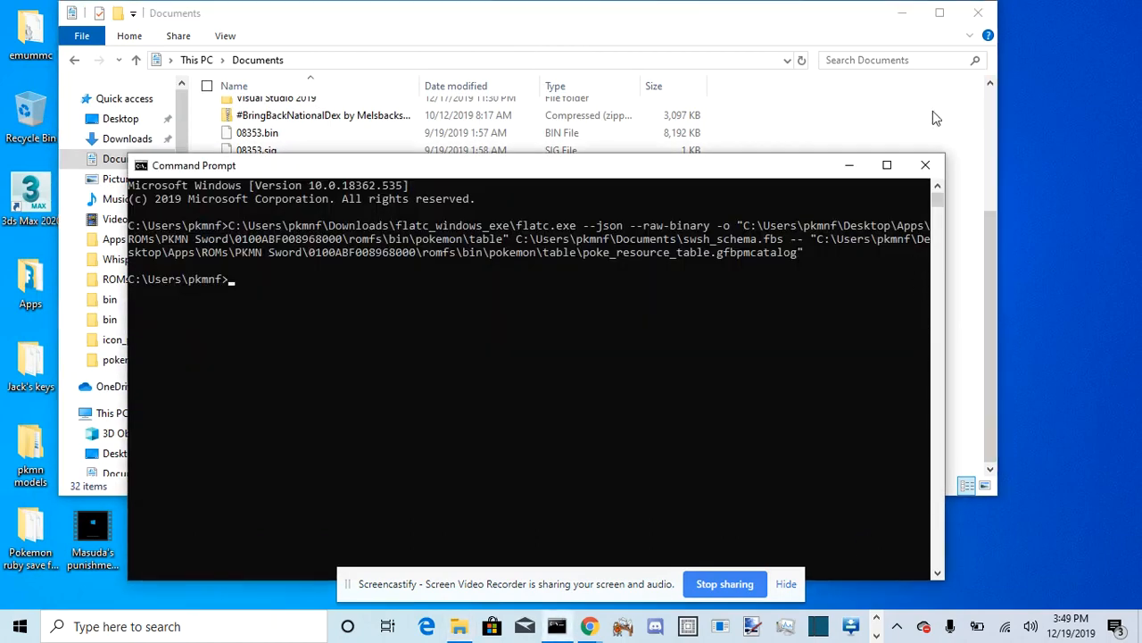
left_click(925, 165)
Move the Documents window off the desktop files and open flatbuffer_build.bat for editing in Notepad
left_click_drag(582, 14, 683, 114)
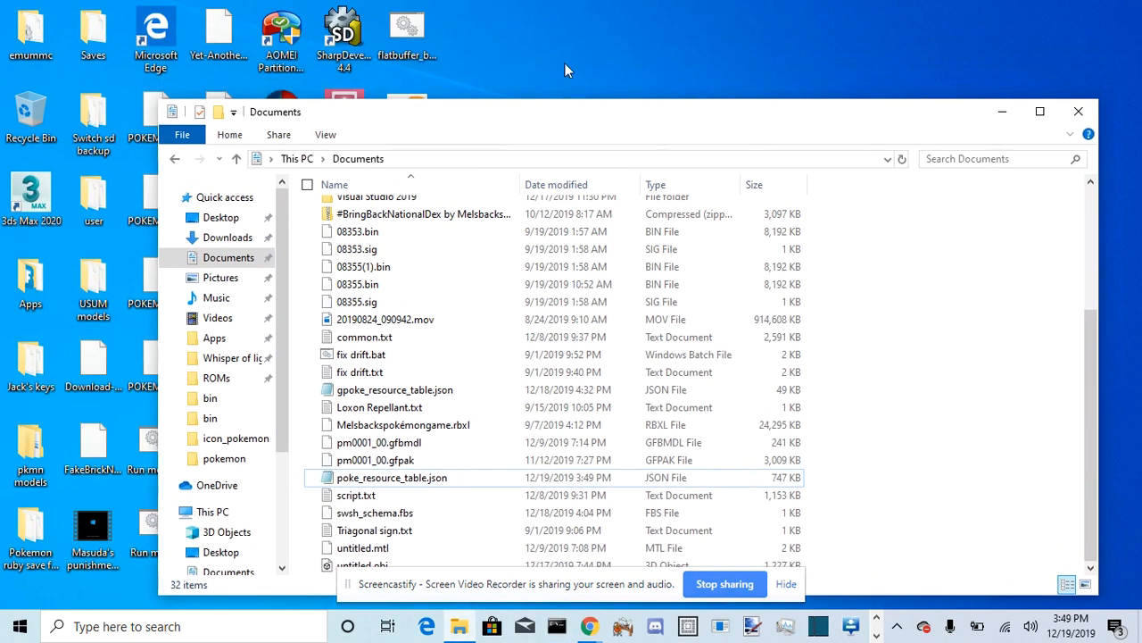
left_click(401, 45)
right_click(400, 47)
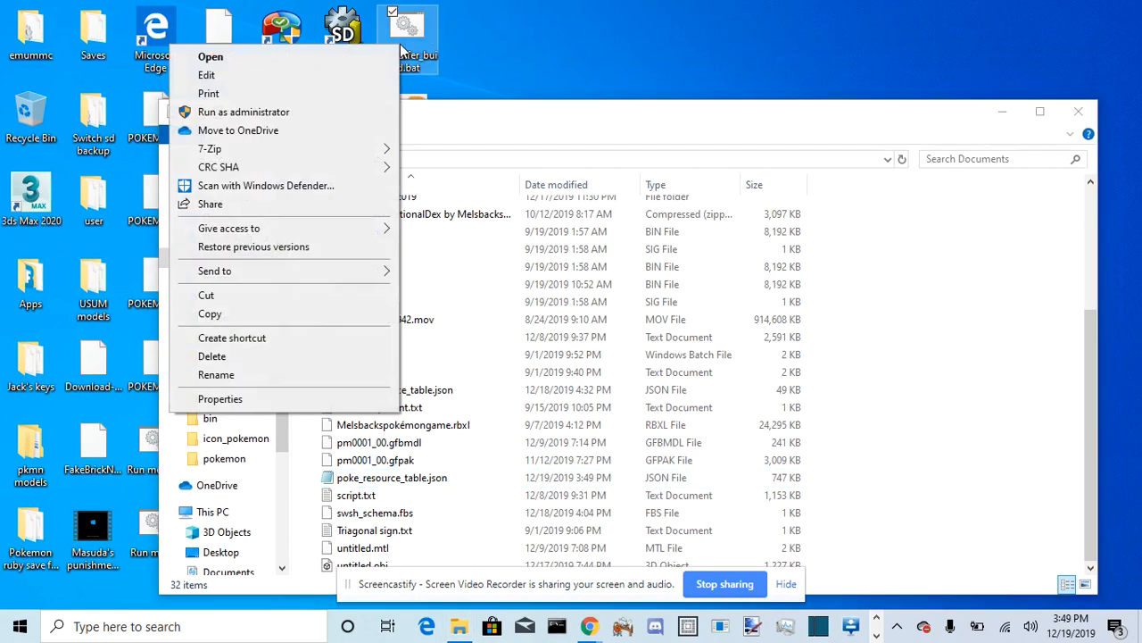
left_click(333, 81)
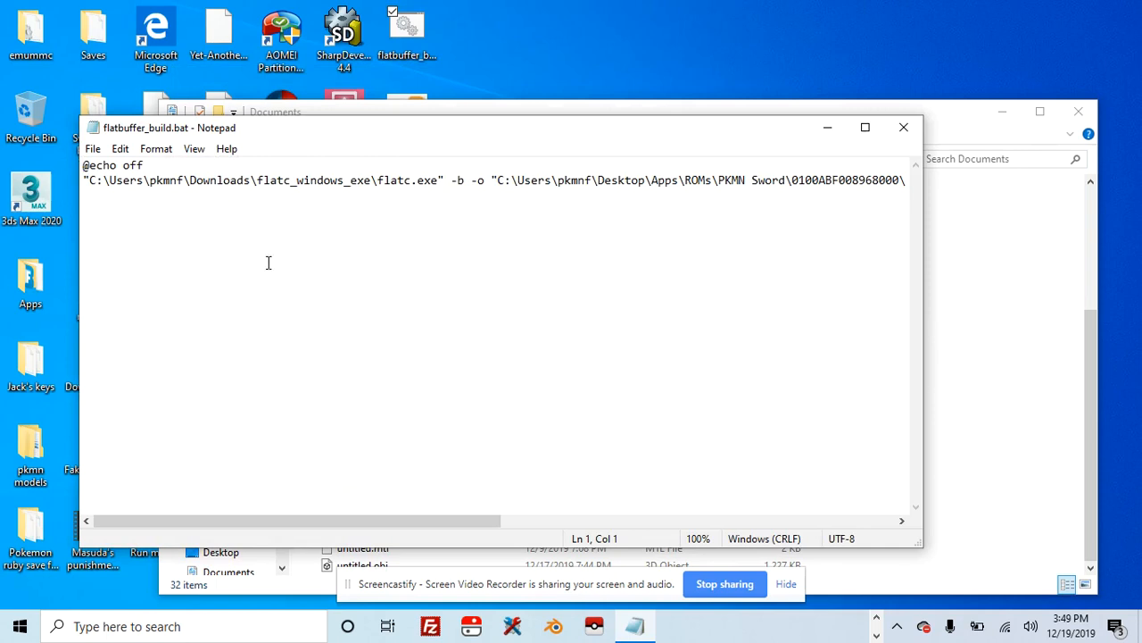
Examine the flatc command in flatbuffer_build.bat, highlighting the output path that ends in romfs\bin\pokemon\table
mouse_move(383, 511)
left_mouse_down()
mouse_move(395, 511)
mouse_move(371, 510)
left_mouse_up()
left_click(404, 268)
left_click_drag(425, 518, 602, 467)
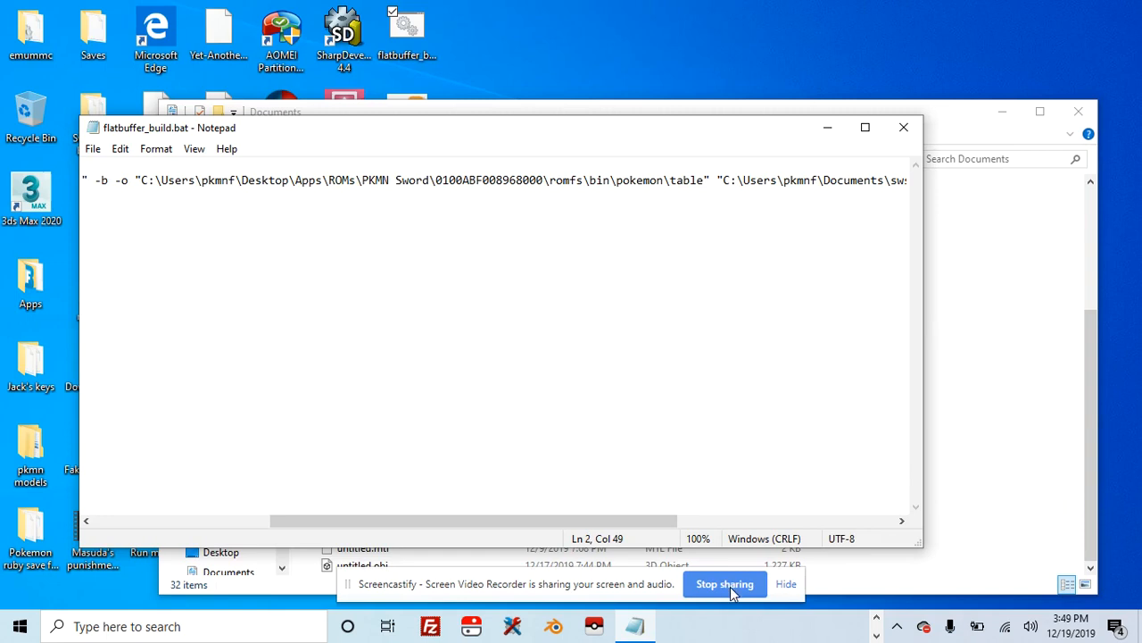
left_click(685, 267)
left_click_drag(709, 179, 133, 179)
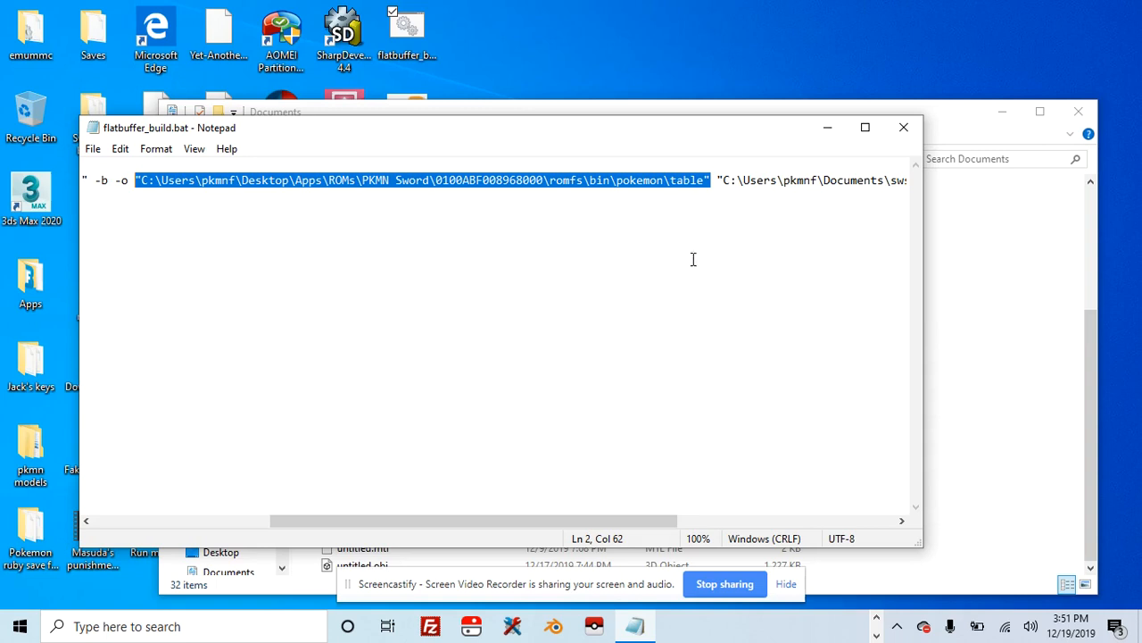
left_click(502, 181)
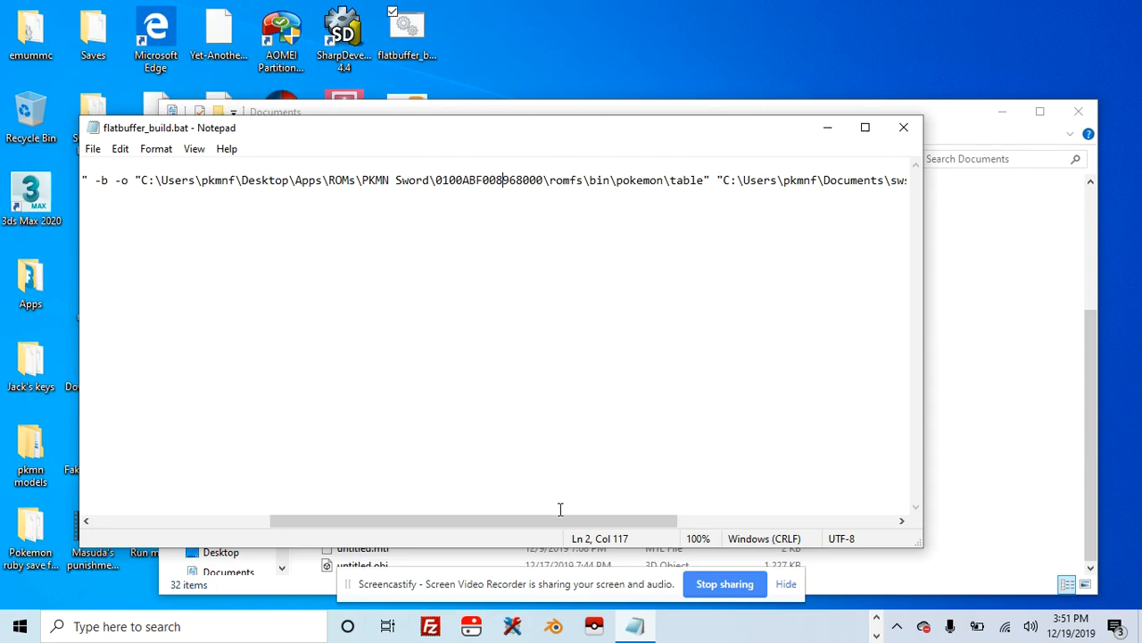
Examine the swsh_schema.fbs and poke_resource_table.json paths at the end of the build command, highlighting the JSON path
left_click_drag(561, 522, 775, 521)
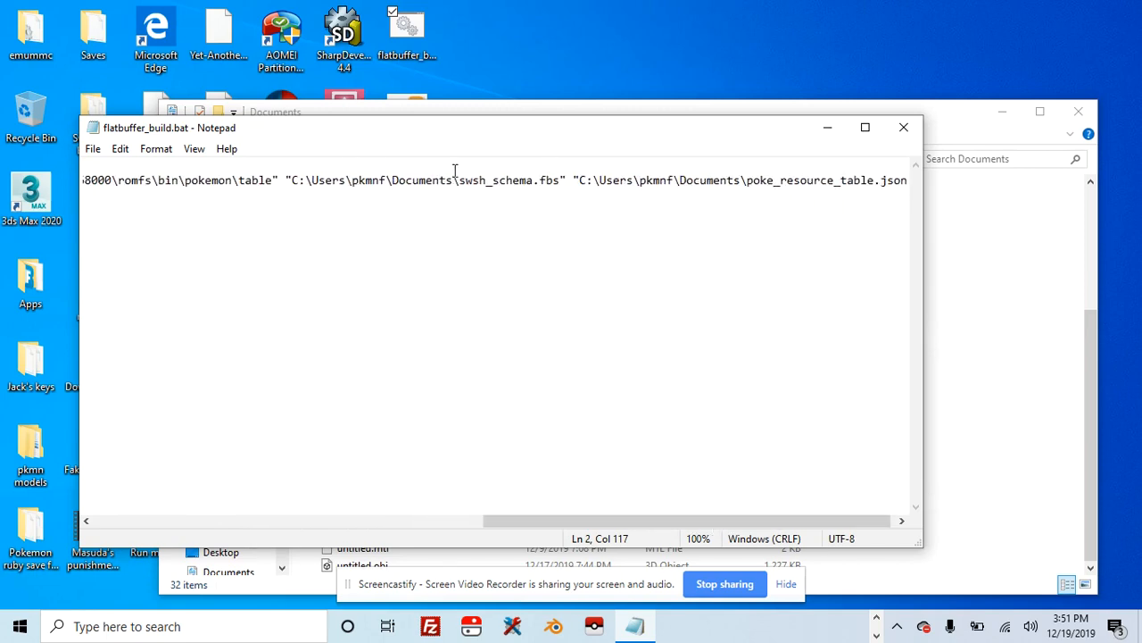
left_click_drag(633, 523, 686, 515)
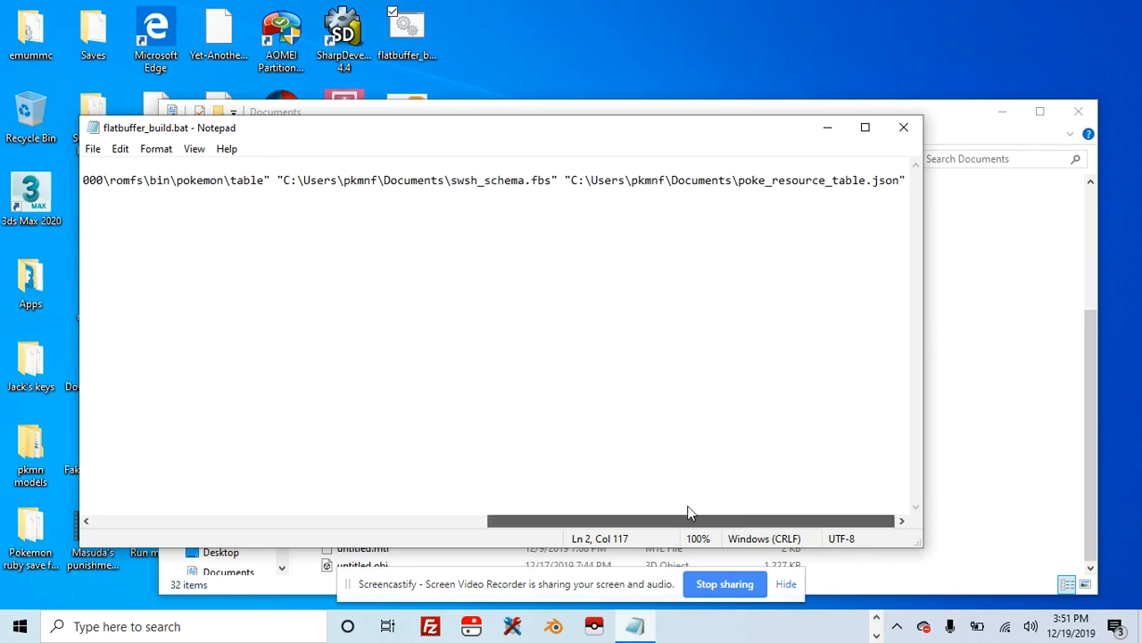
right_click(758, 432)
left_click(816, 319)
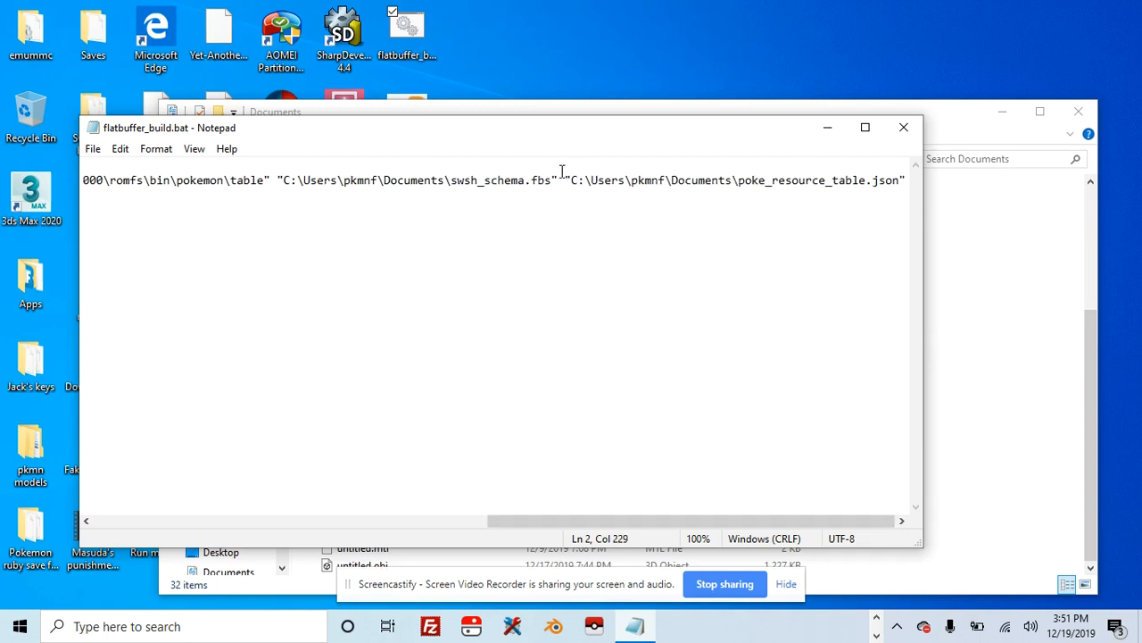
left_click_drag(564, 174, 911, 181)
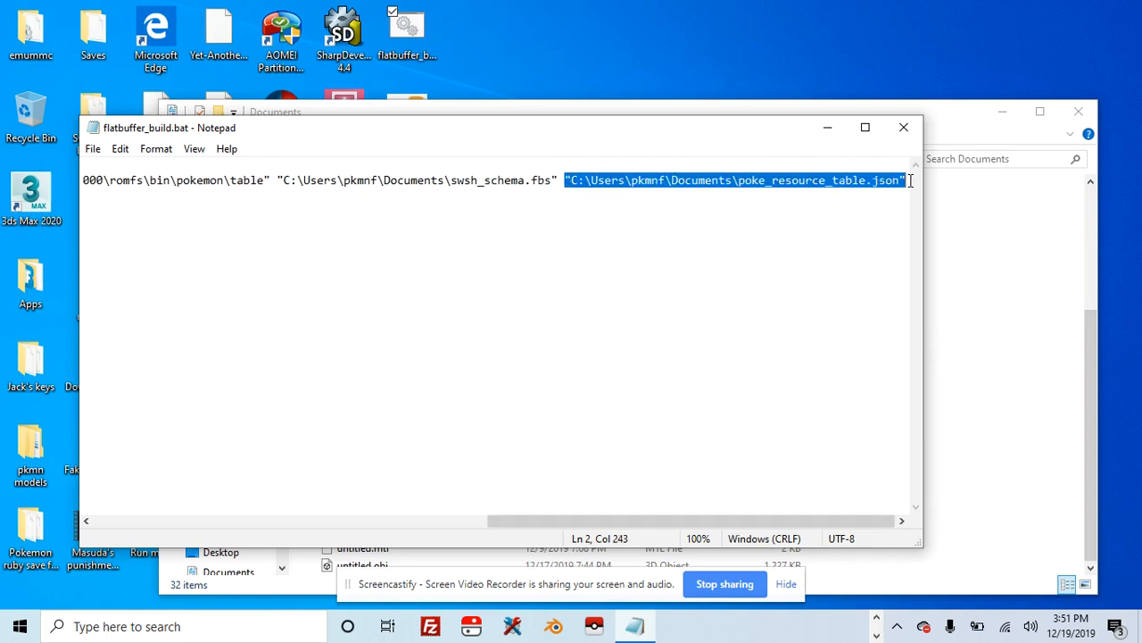
Return to the start of the build command in flatbuffer_build.bat and close the file
left_click(875, 228)
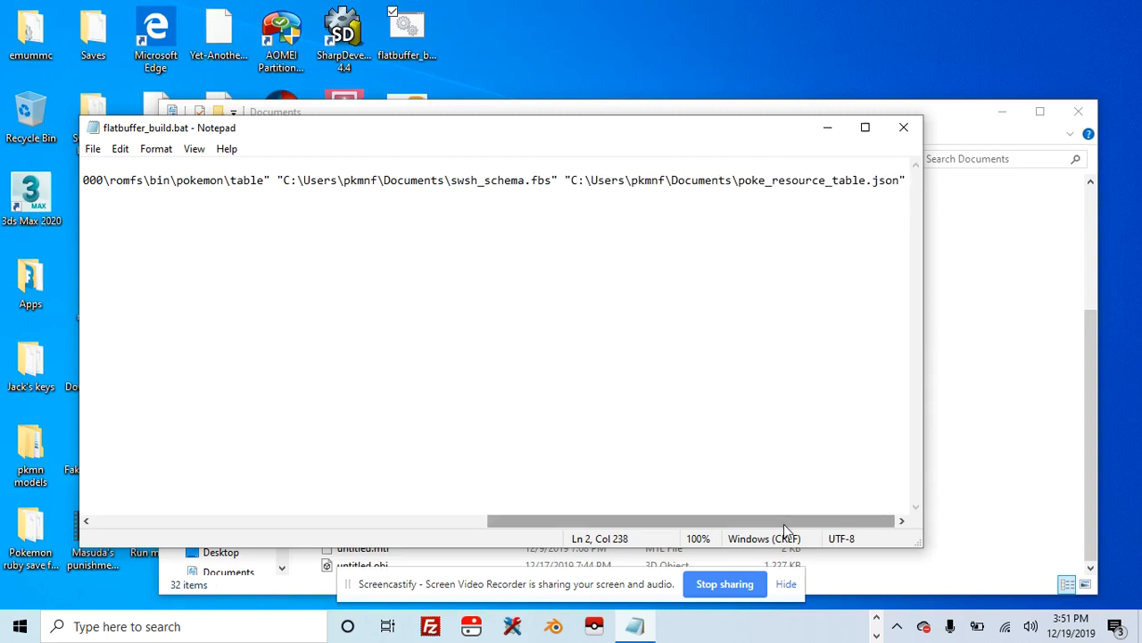
left_click_drag(781, 523, 283, 437)
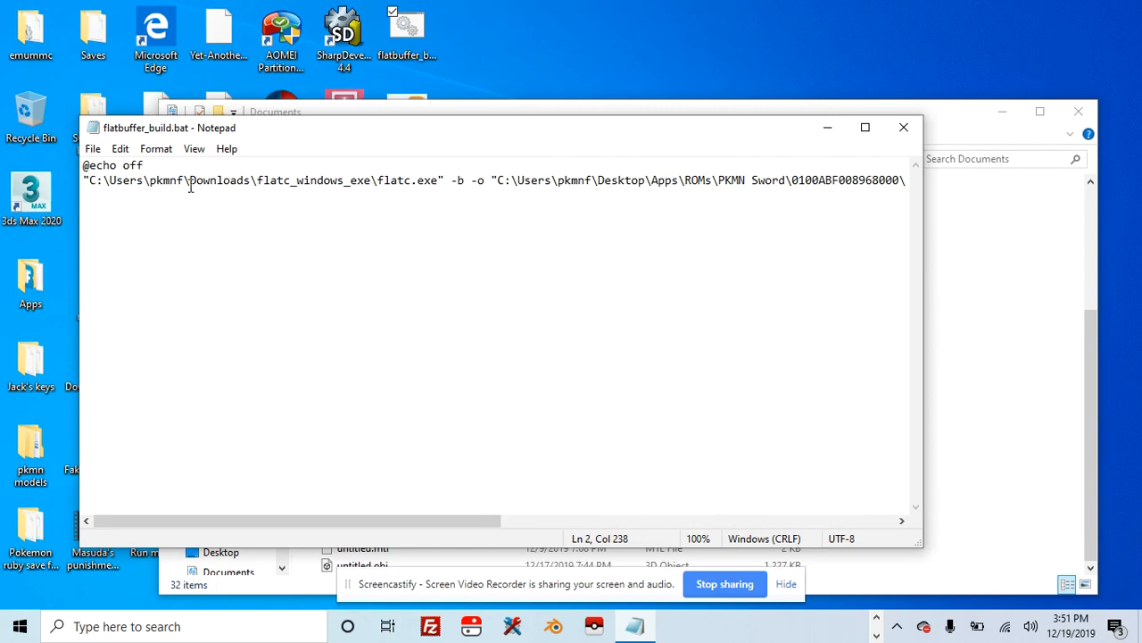
left_click(905, 131)
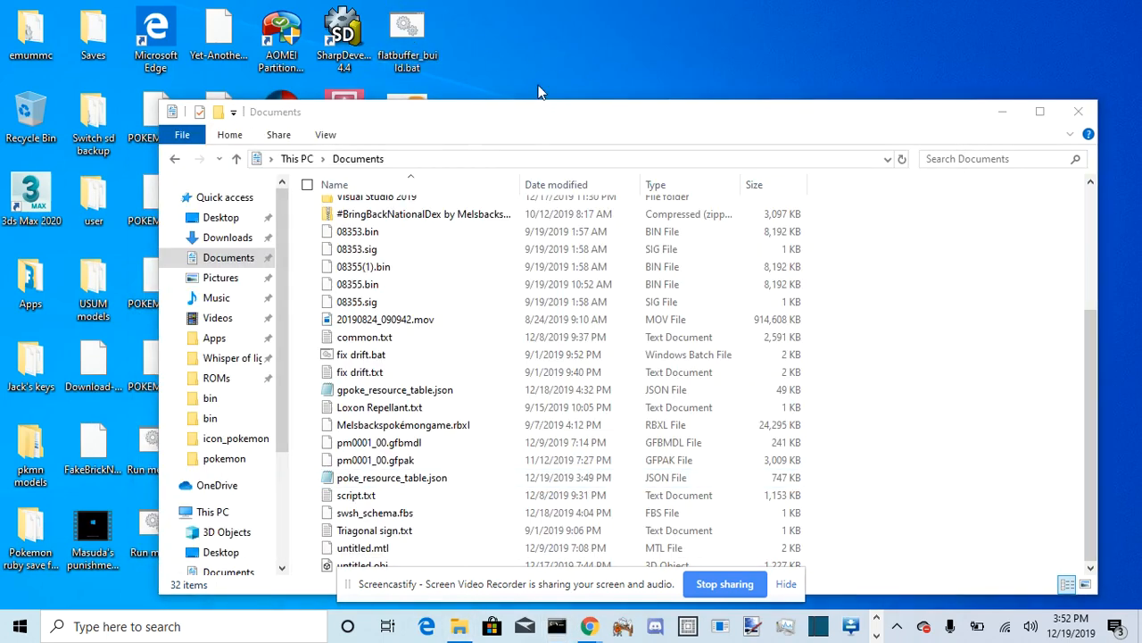
Open the romfs\bin\pokemon\table folder inside the 0100ABF008968000 mod folder
scroll(219, 357, "down", 1)
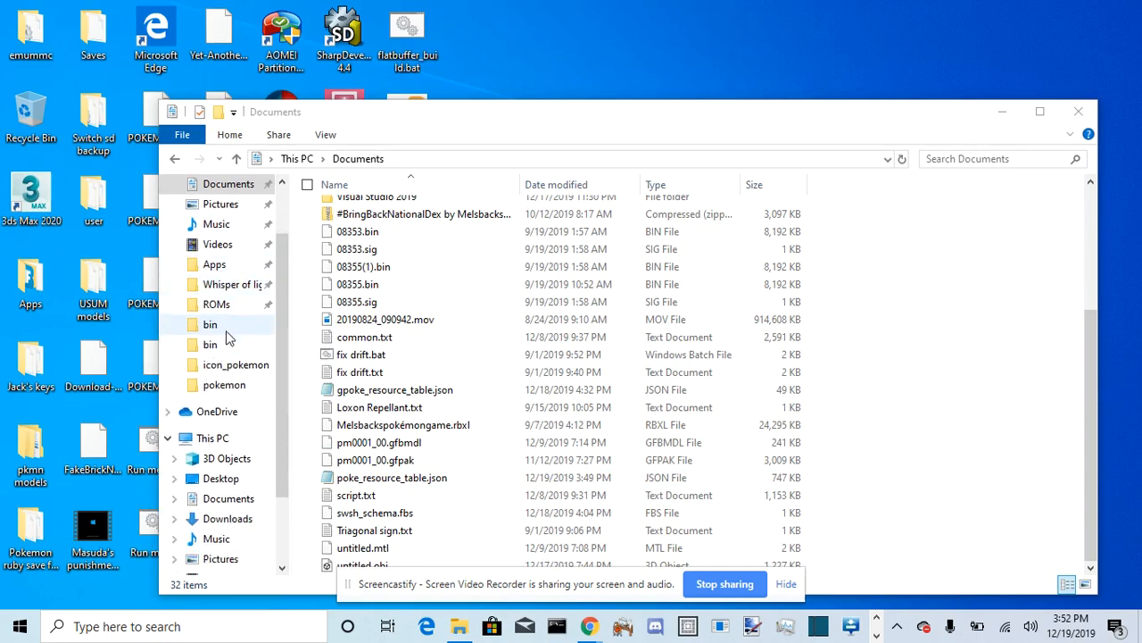
left_click(234, 384)
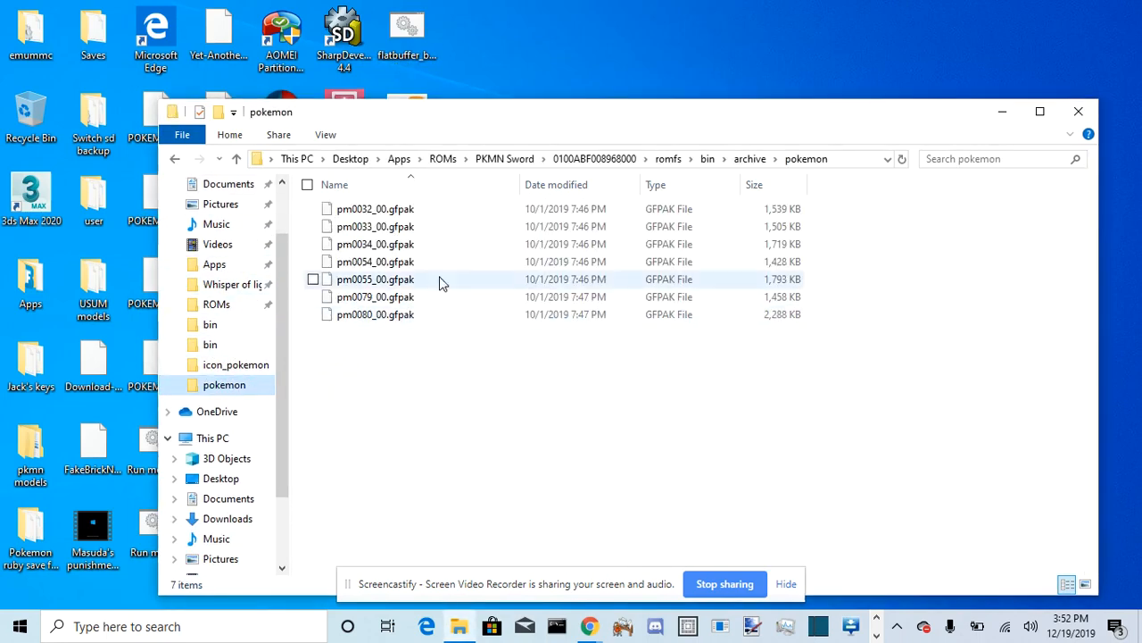
left_click(614, 158)
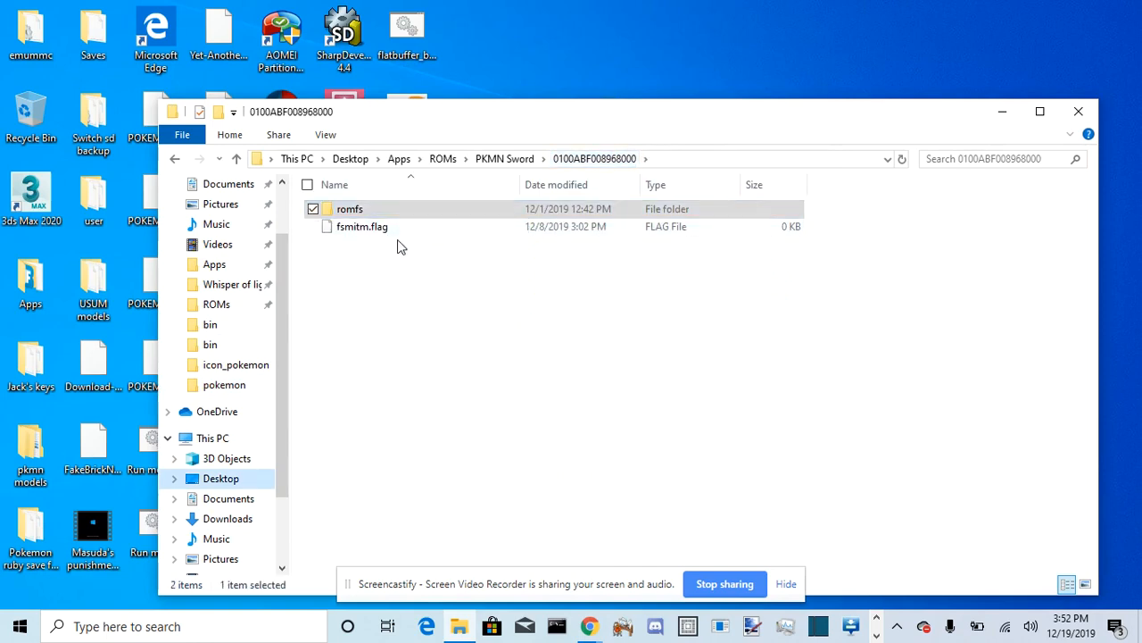
double_click(398, 209)
double_click(398, 209)
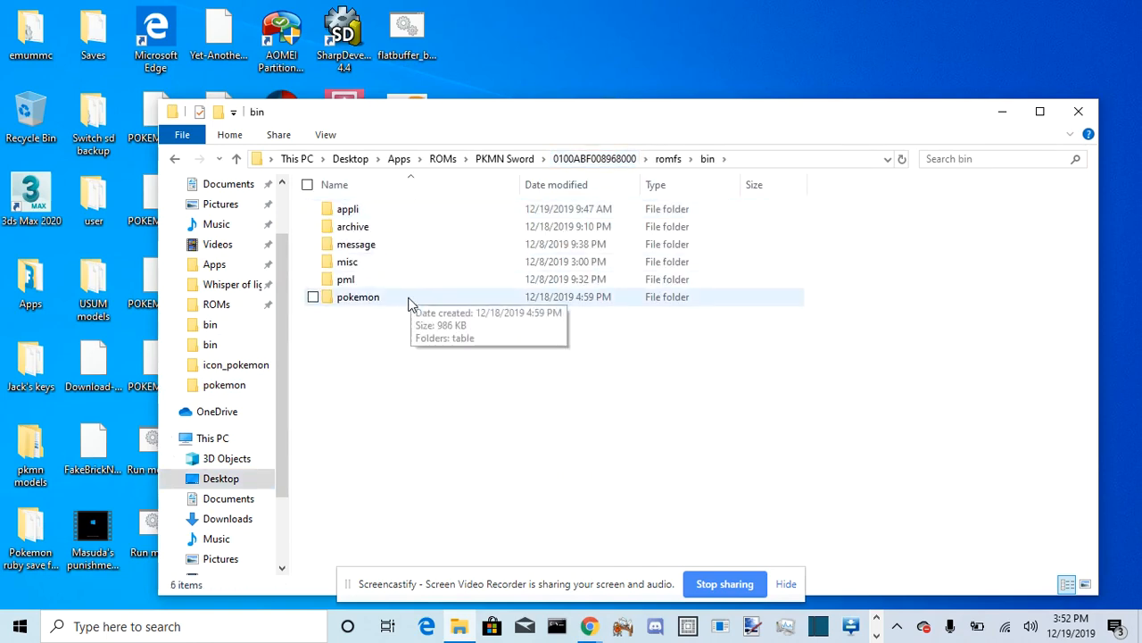
double_click(409, 300)
double_click(405, 207)
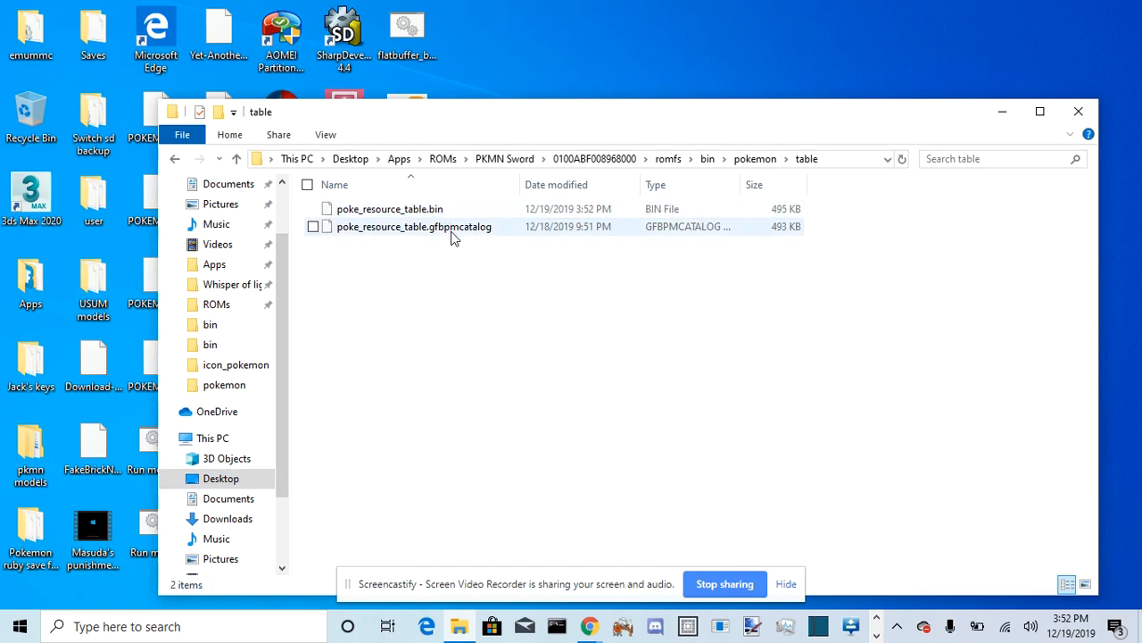
Copy the gfbpmcatalog extension from the old poke_resource_table.gfbpmcatalog file name and permanently delete that file
left_click(454, 235)
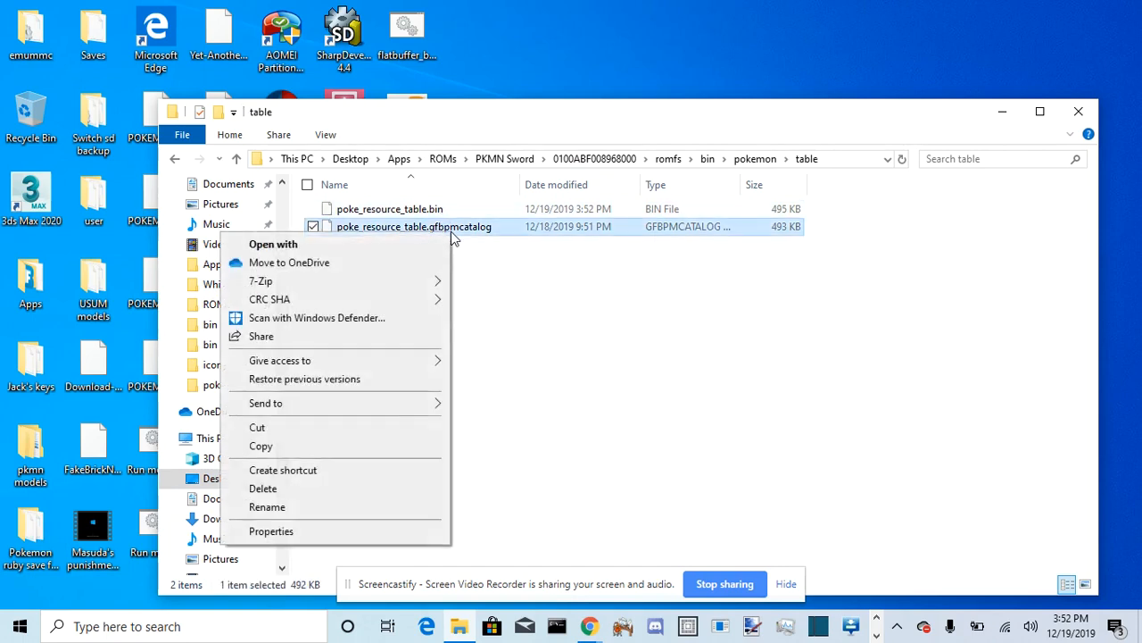
left_click(345, 510)
left_click_drag(500, 227, 432, 224)
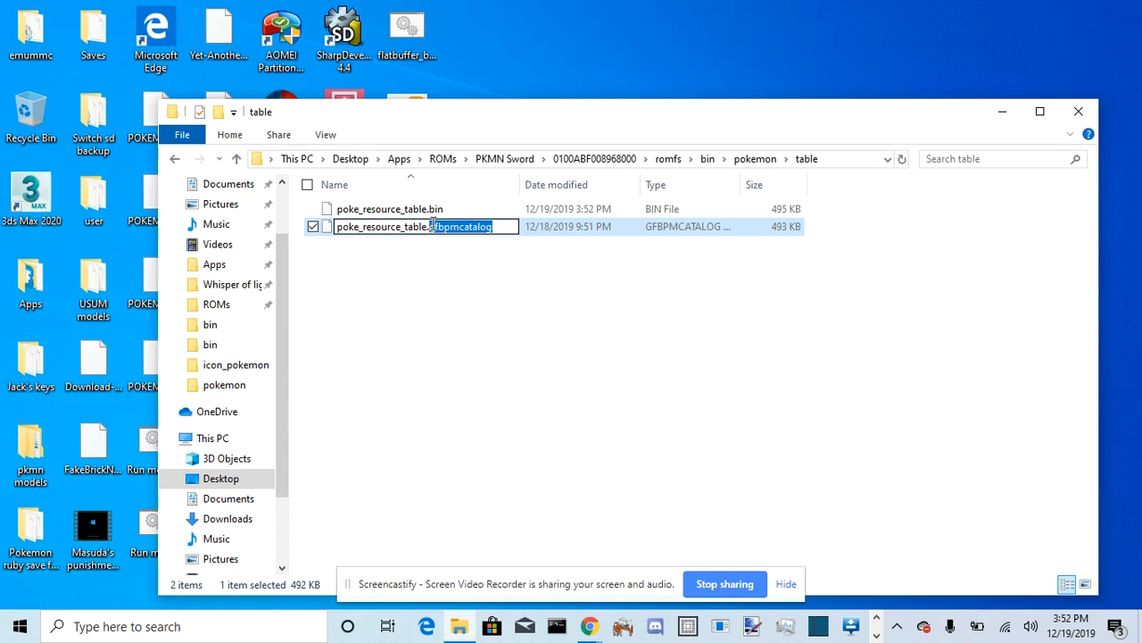
left_click(498, 309)
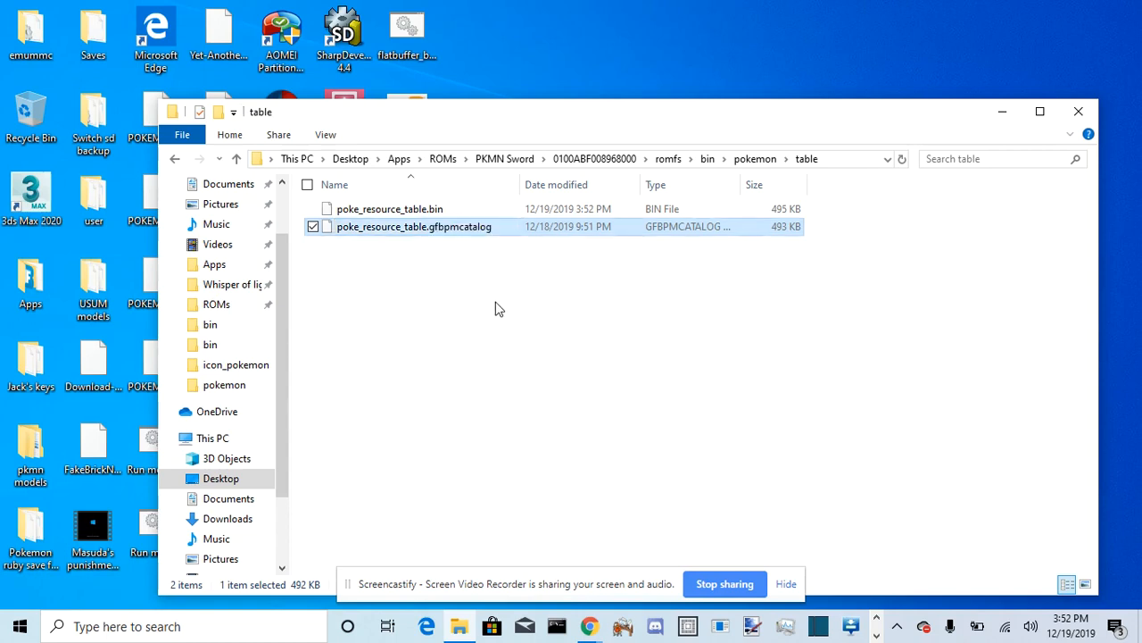
left_click(474, 234)
key("shift+Delete")
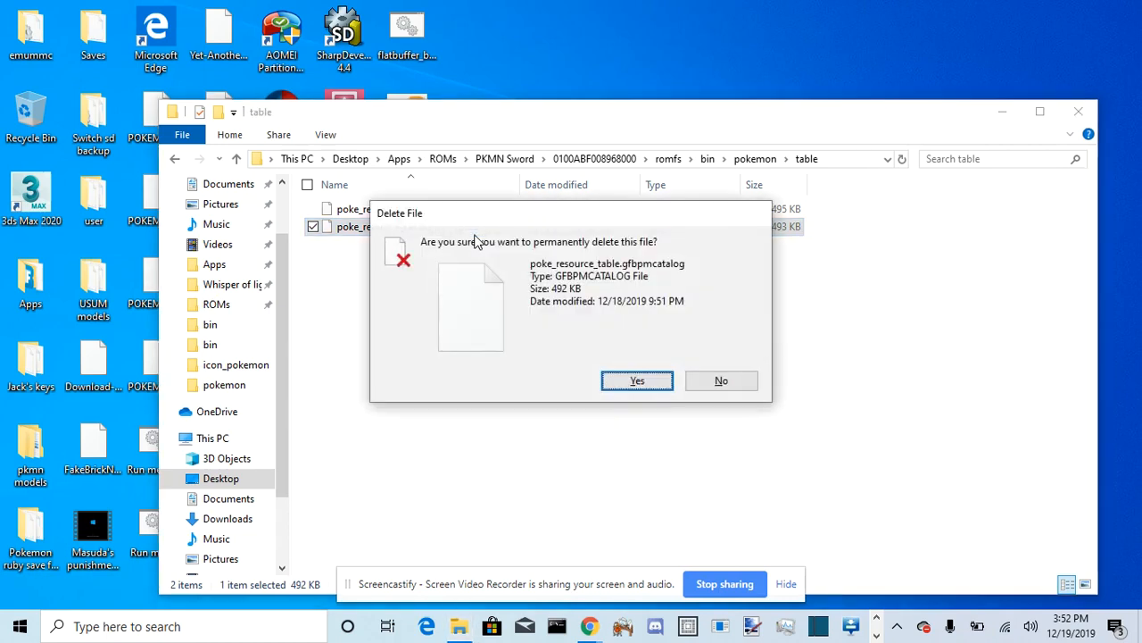
key("Return")
Rename poke_resource_table.bin as poke_resource_table.gfbpmcatalog in the table folder
left_click(473, 215)
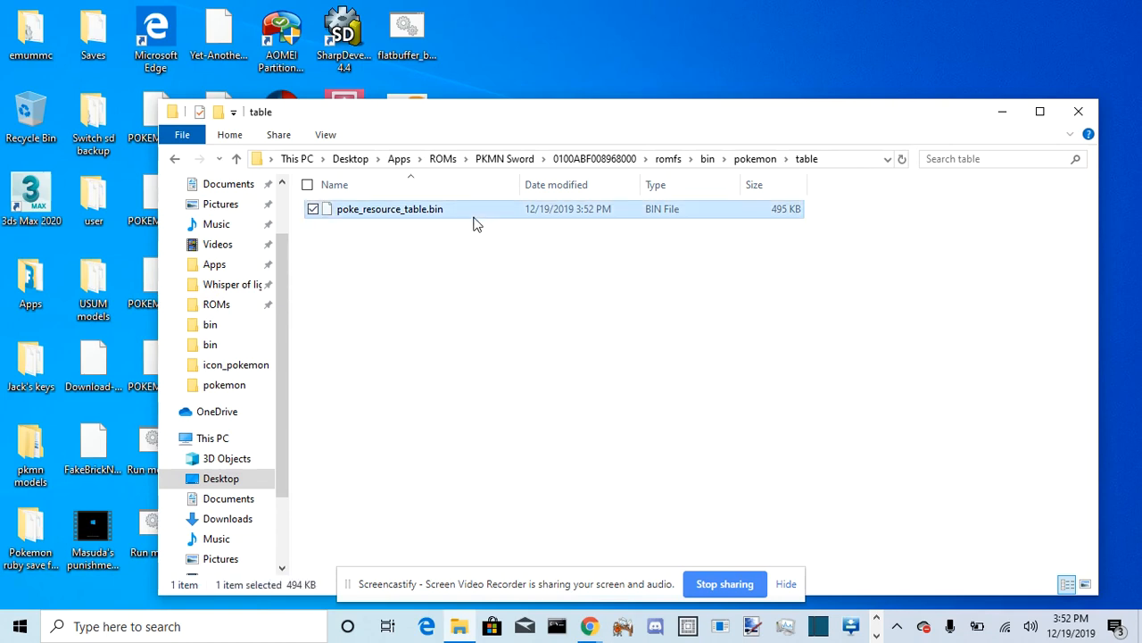
right_click(473, 224)
left_click(378, 494)
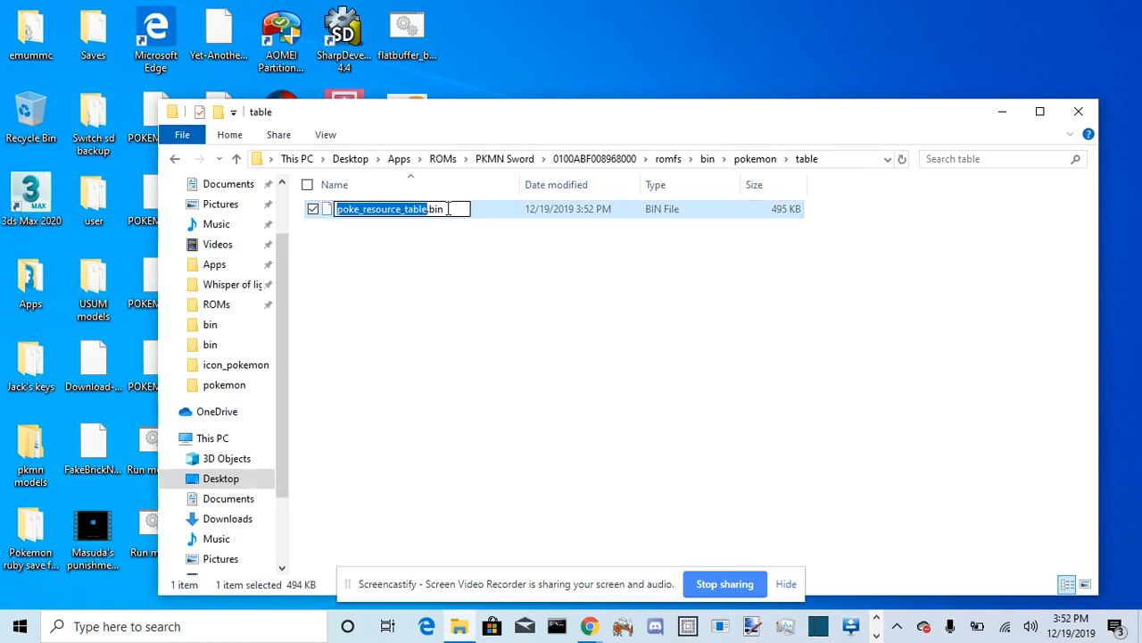
left_click_drag(448, 209, 433, 209)
type("gfbpmcatalog")
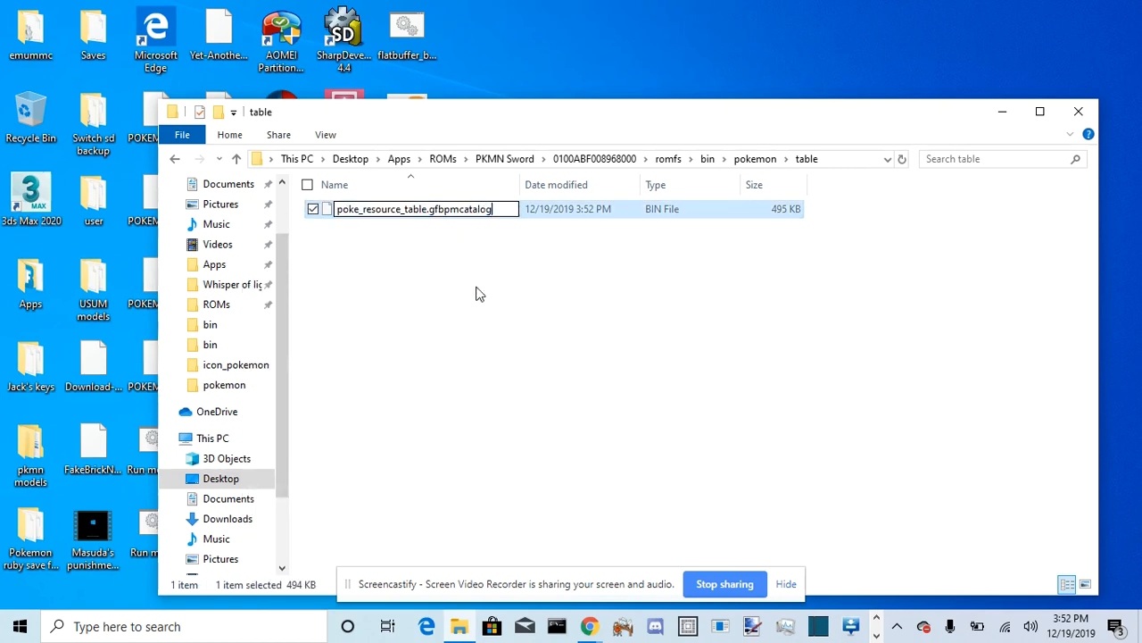
key("Return")
left_click(648, 320)
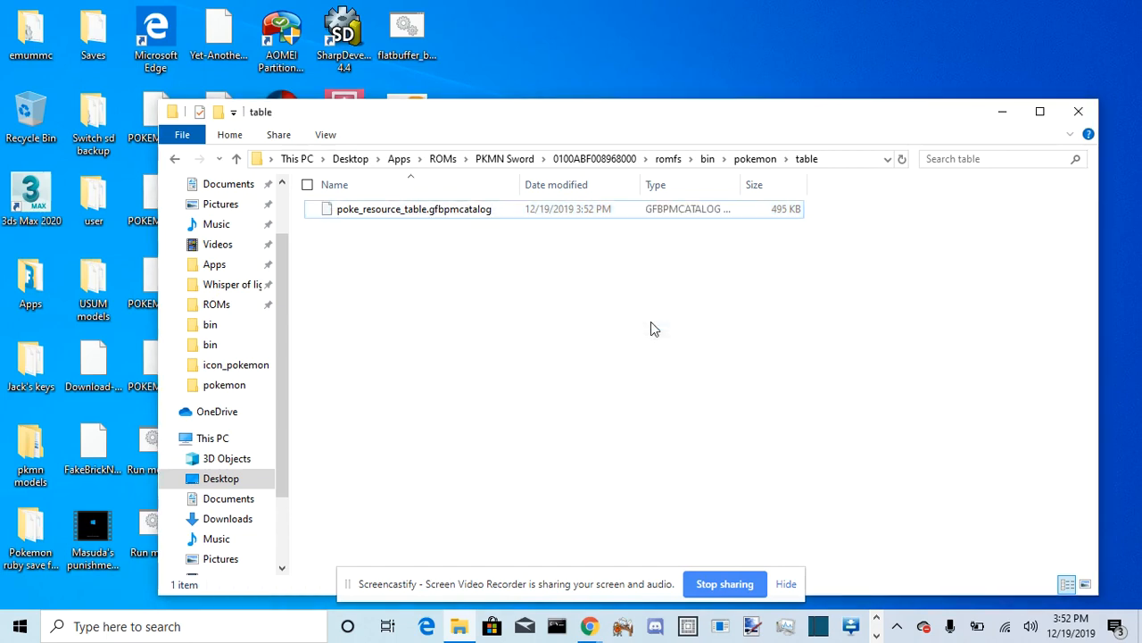
left_click_drag(575, 349, 589, 205)
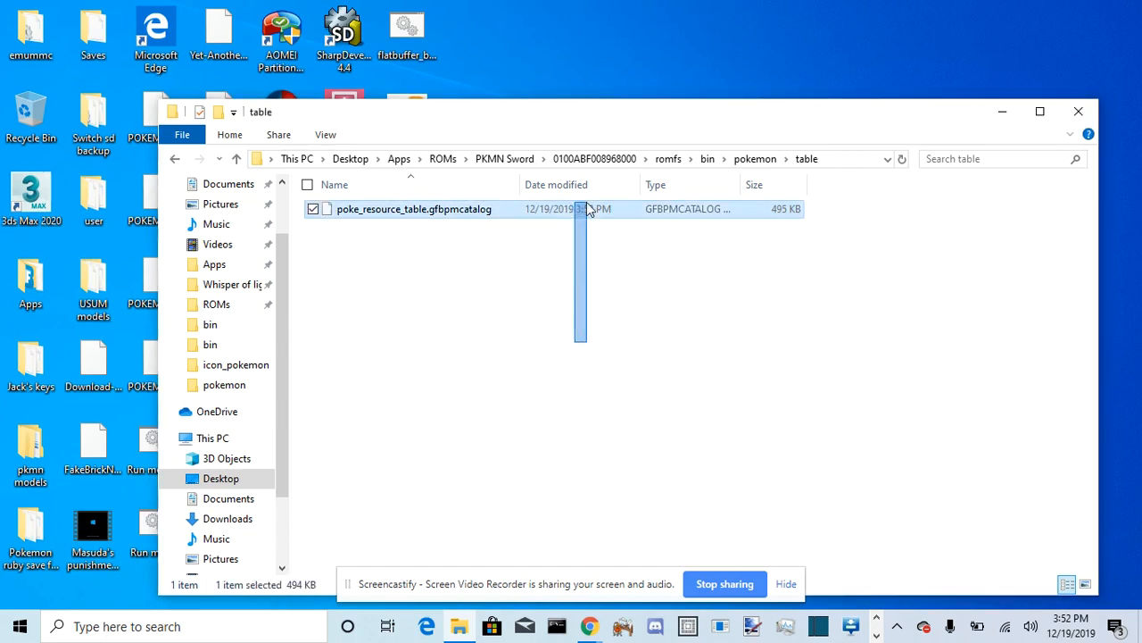
left_click(607, 334)
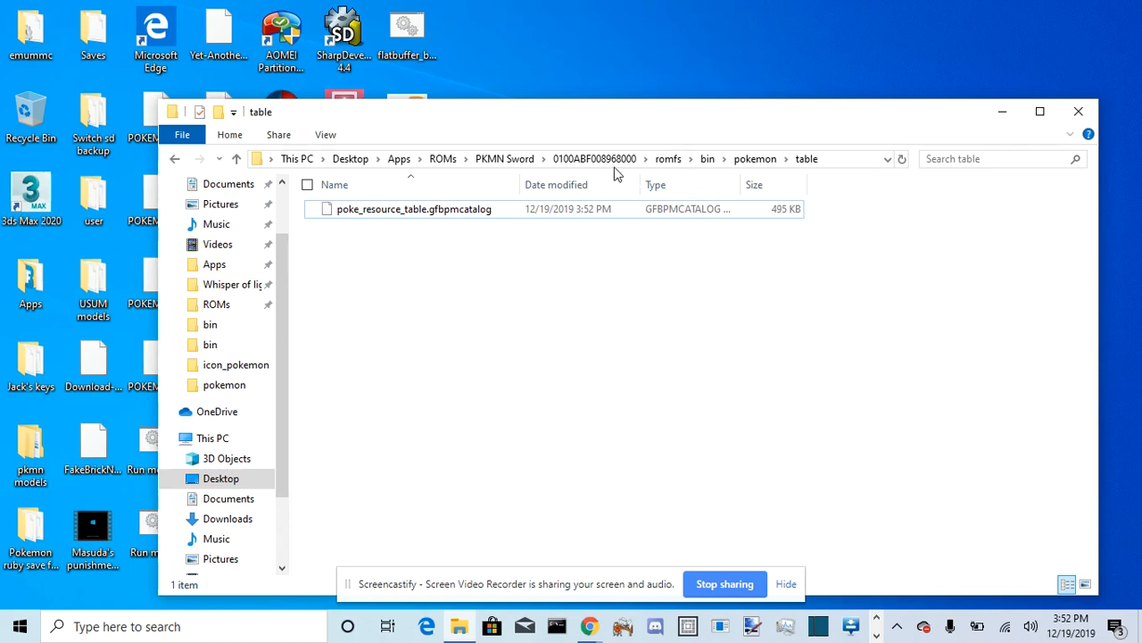
Go back to the PKMN Sword folder and copy the 0100ABF008968000 mod folder
scroll(229, 455, "down", 1)
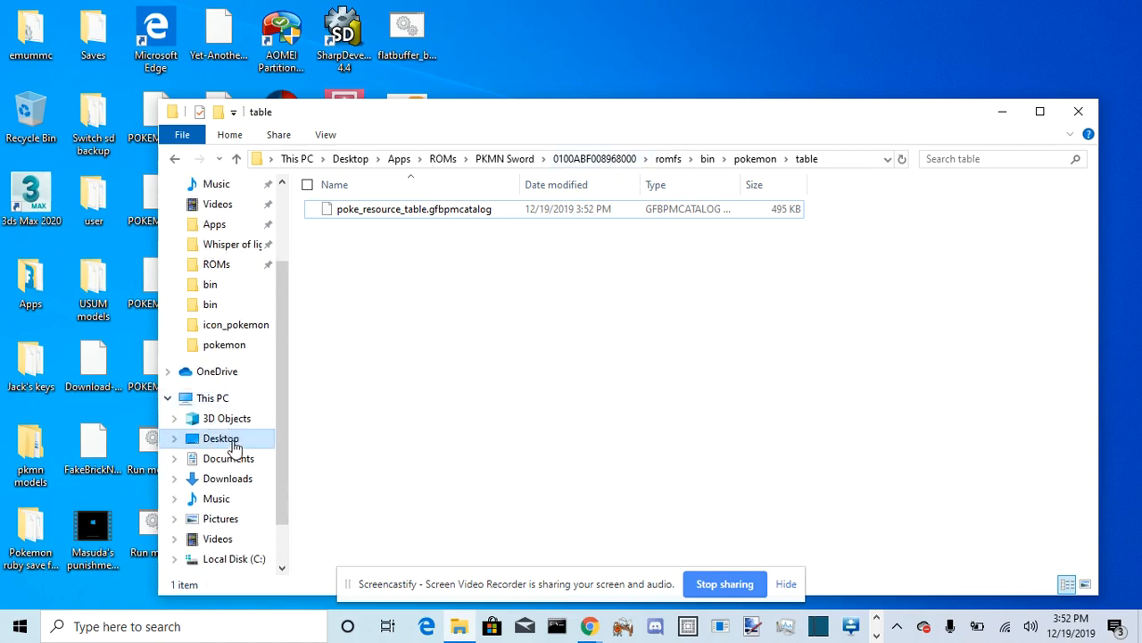
scroll(210, 437, "up", 2)
left_click(505, 158)
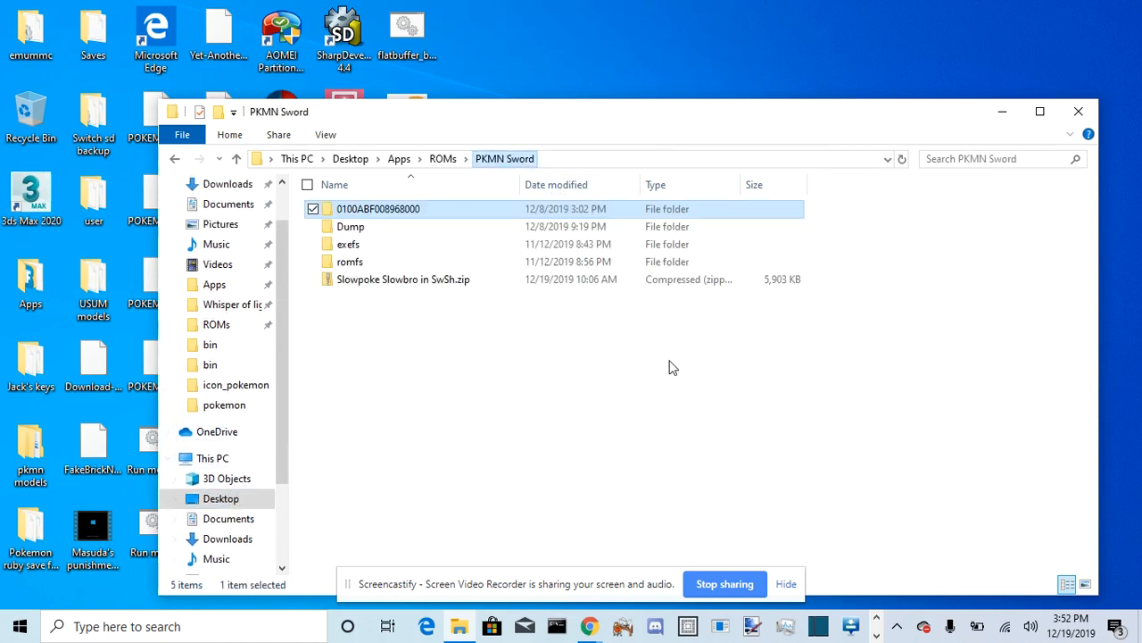
left_click(821, 370)
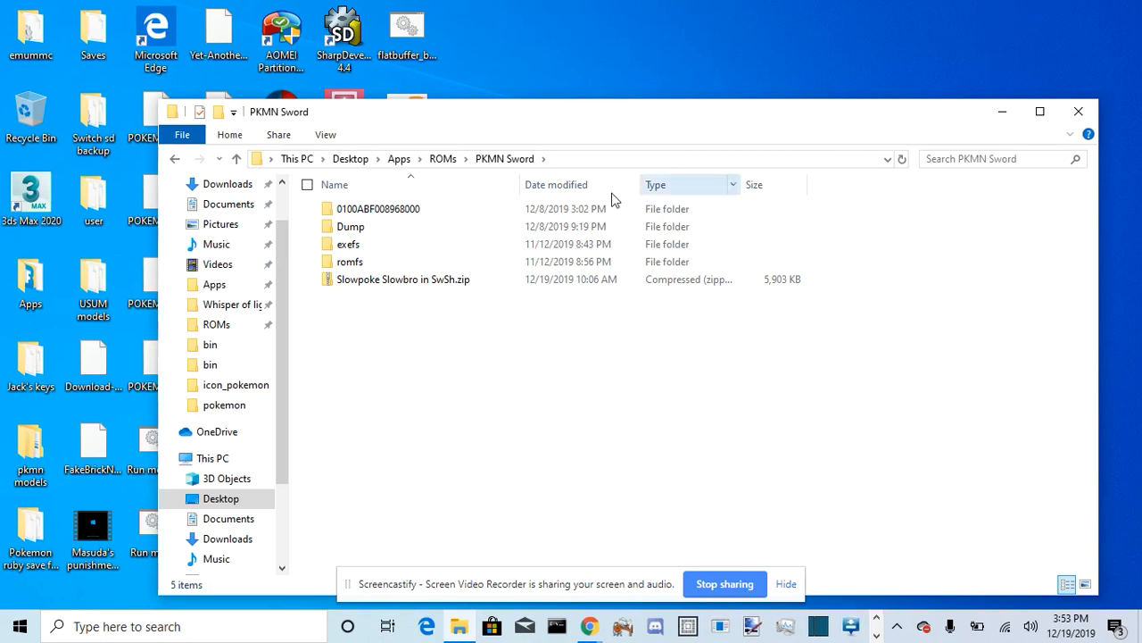
left_click(457, 215)
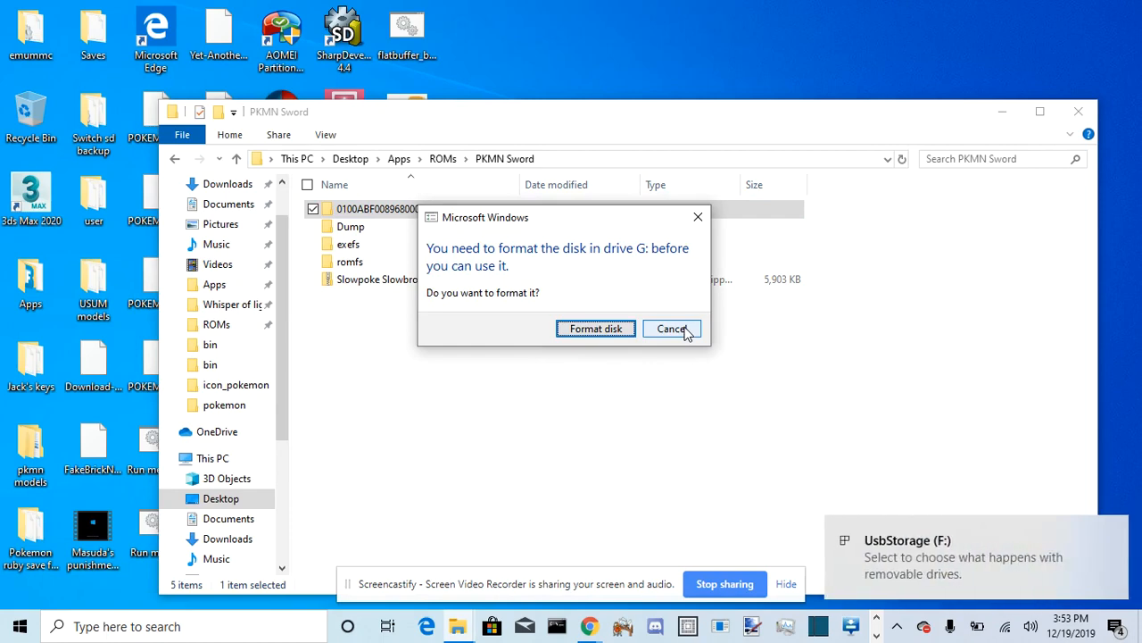
Decline formatting drive G: and open the atmosphere\contents folder on UsbStorage (F:)
left_click(672, 329)
scroll(214, 446, "down", 2)
scroll(207, 458, "down", 2)
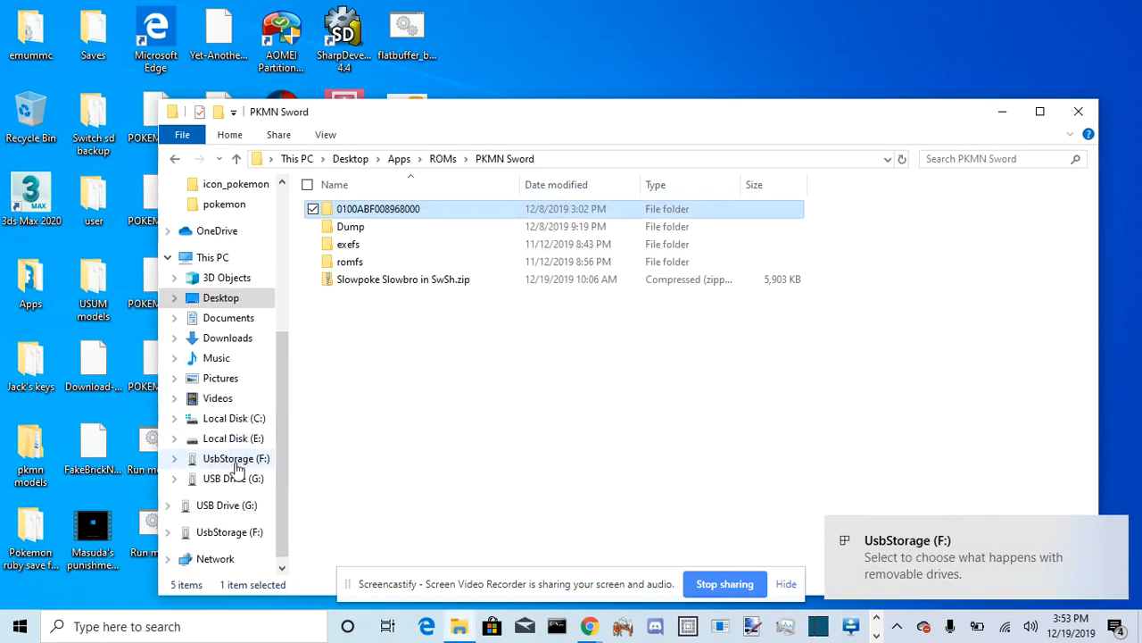
left_click(255, 459)
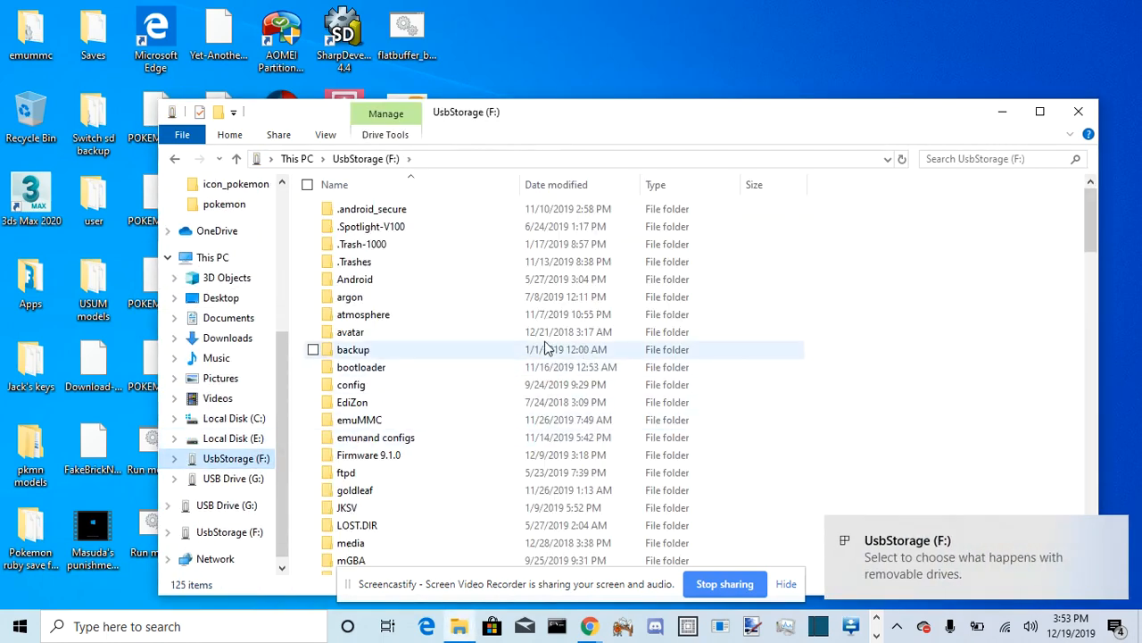
left_click(439, 315)
double_click(439, 314)
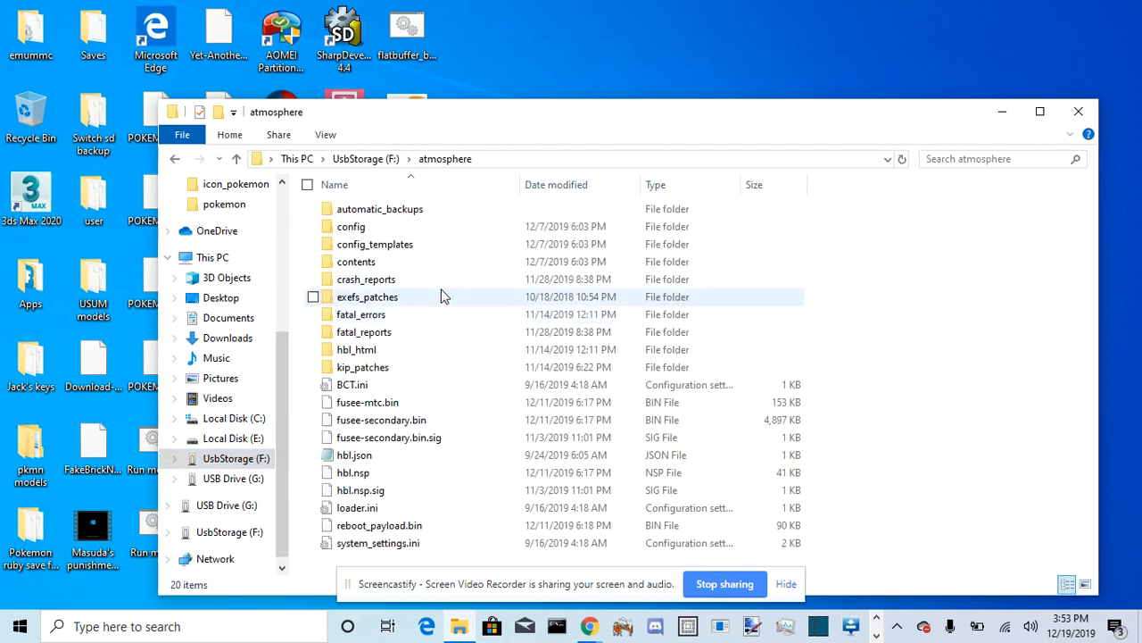
double_click(426, 261)
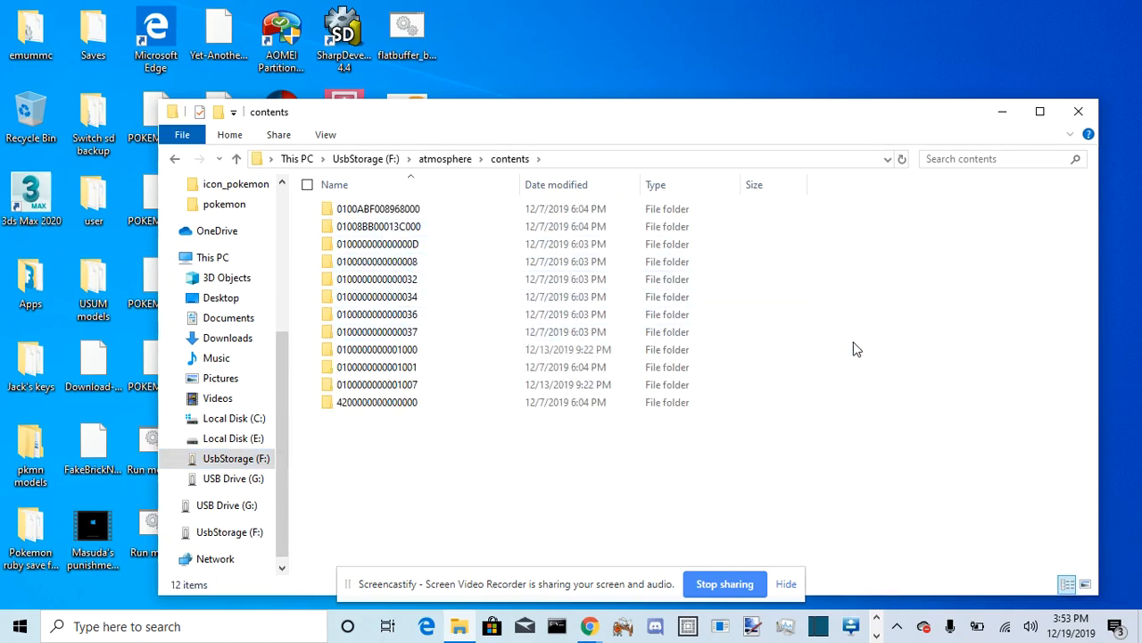
Paste the 0100ABF008968000 mod folder into atmosphere\contents on the SD card
key("ctrl+v")
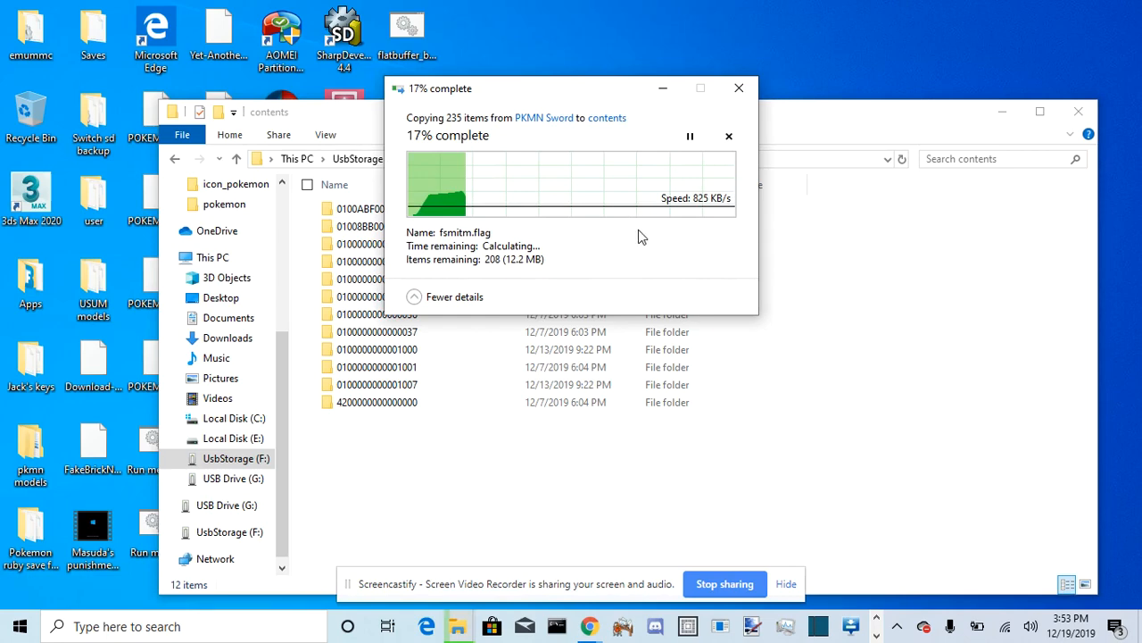
left_click(594, 183)
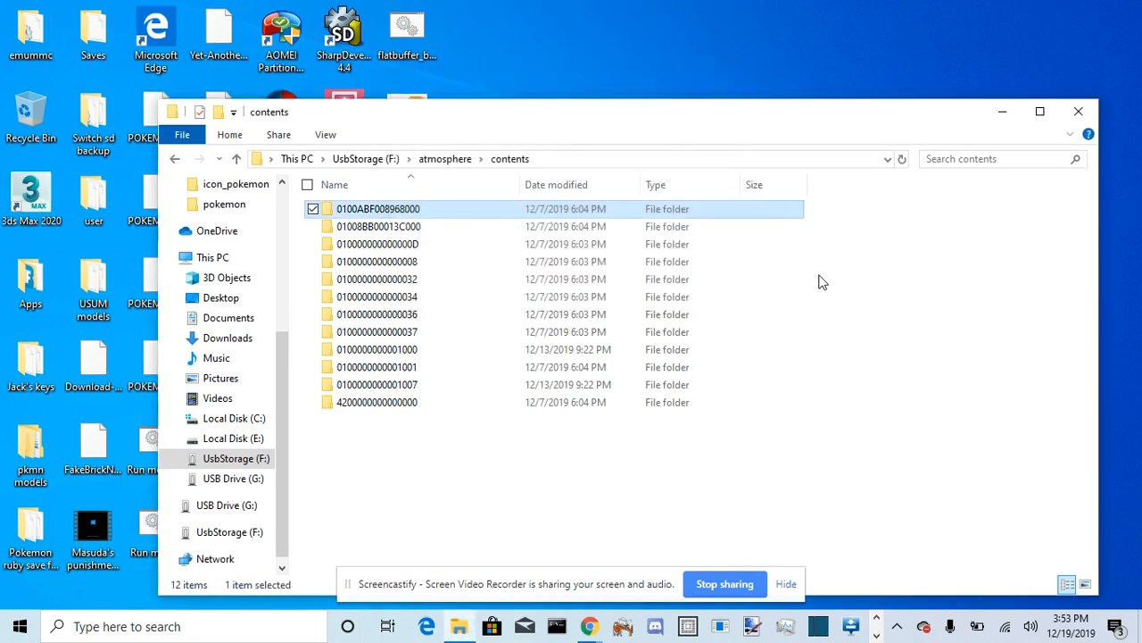
left_click(910, 277)
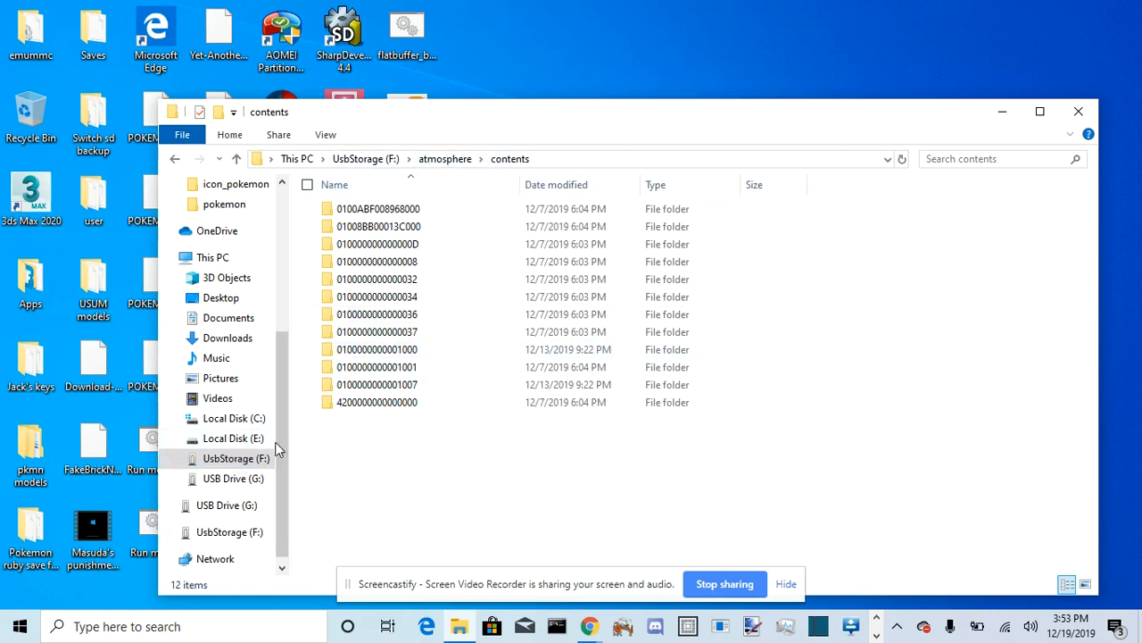
Check the contents of the copied 0100ABF008968000 folder and eject UsbStorage (F:)
double_click(459, 211)
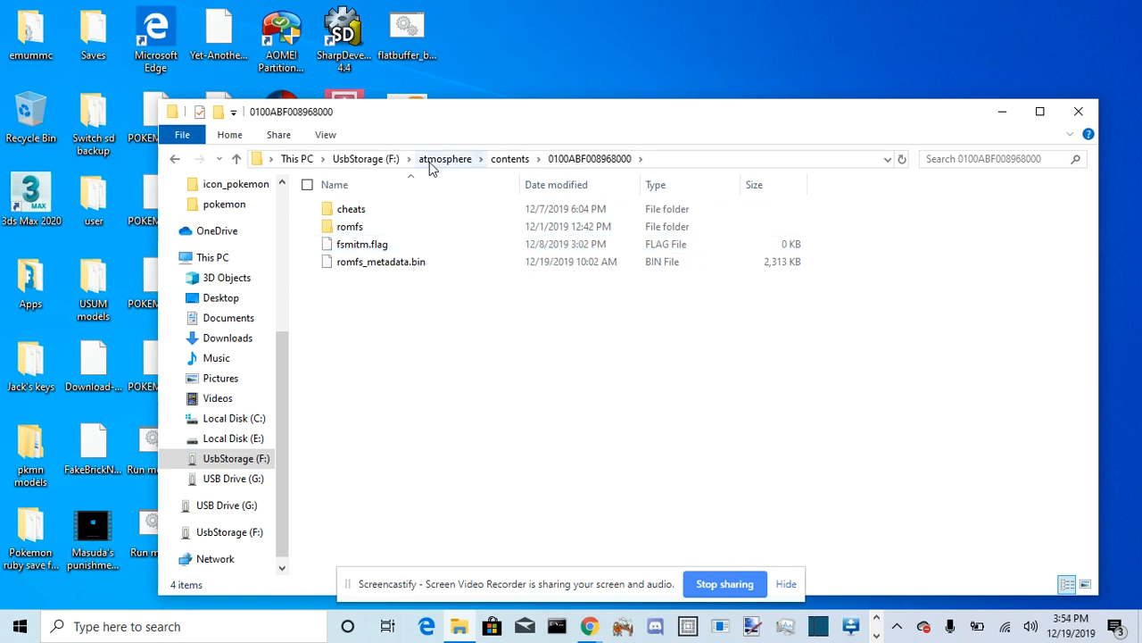
left_click(387, 161)
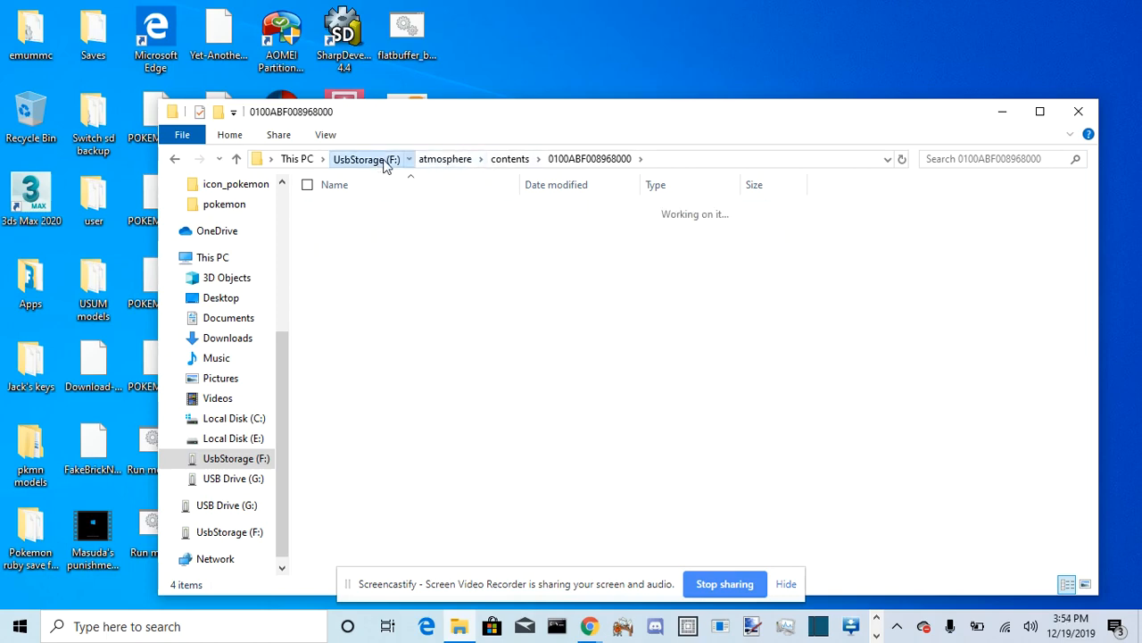
right_click(241, 465)
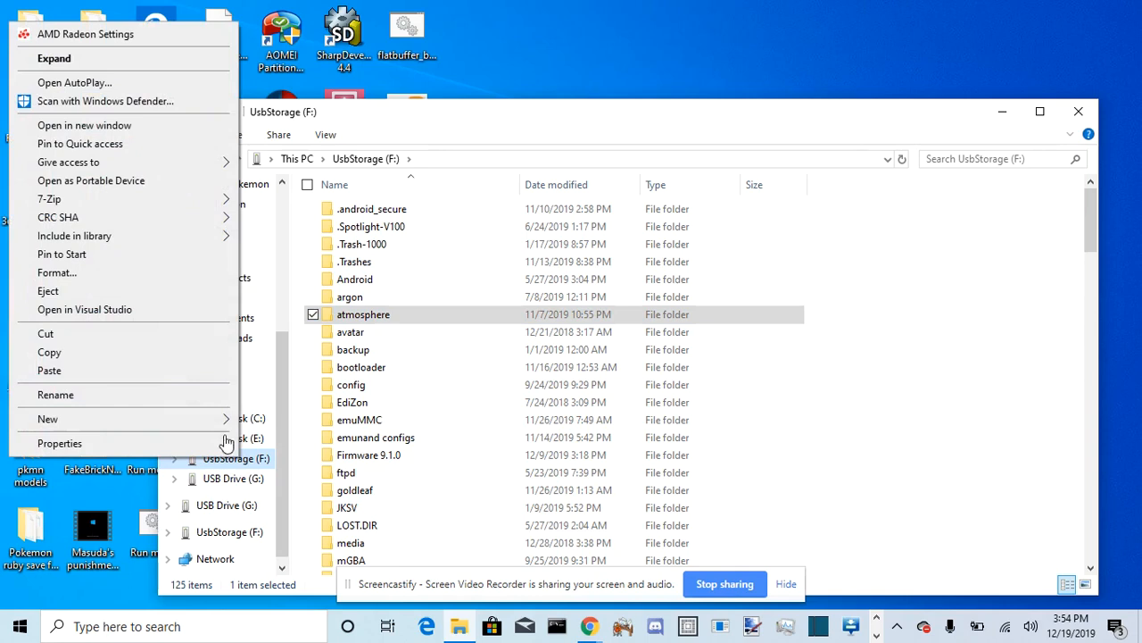
left_click(152, 295)
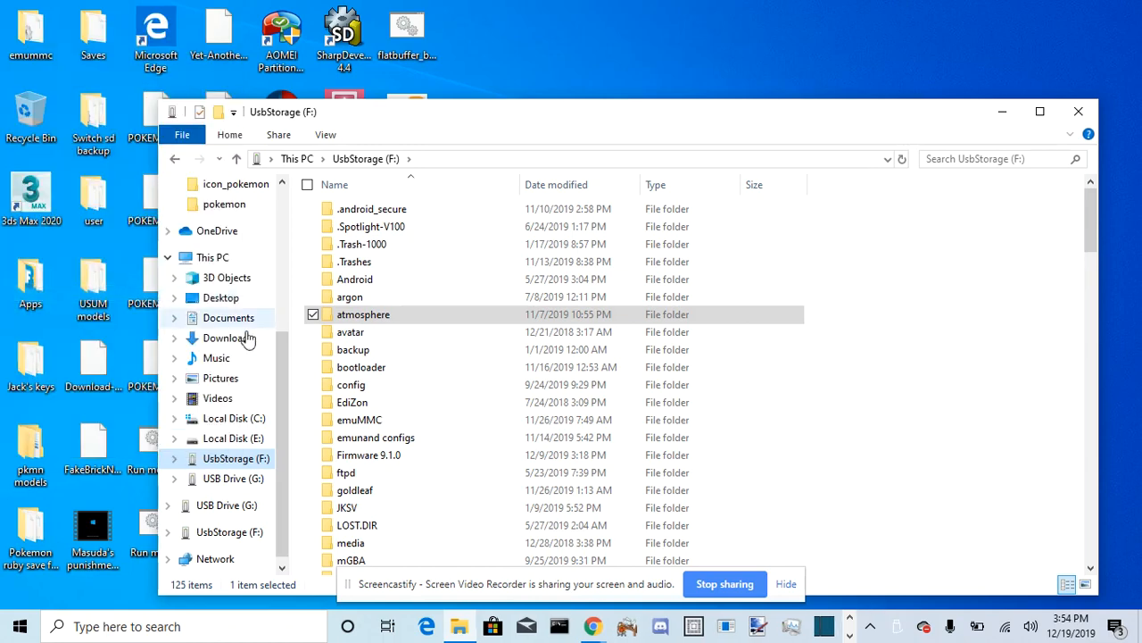
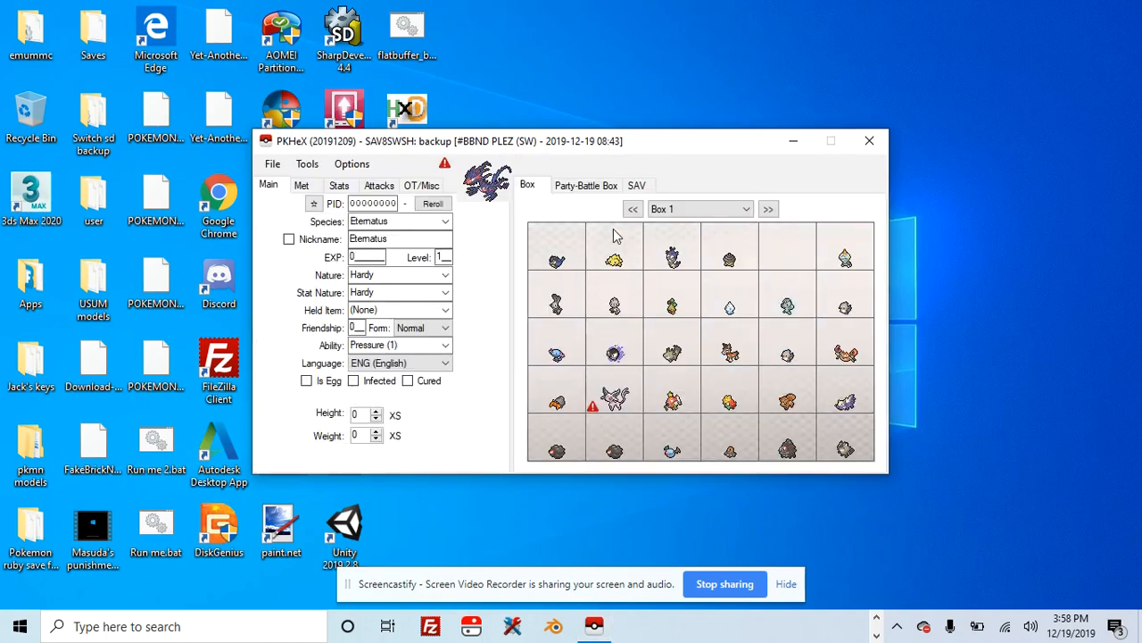
Load the save file named main from the Emutendo 4 folder
left_click(272, 163)
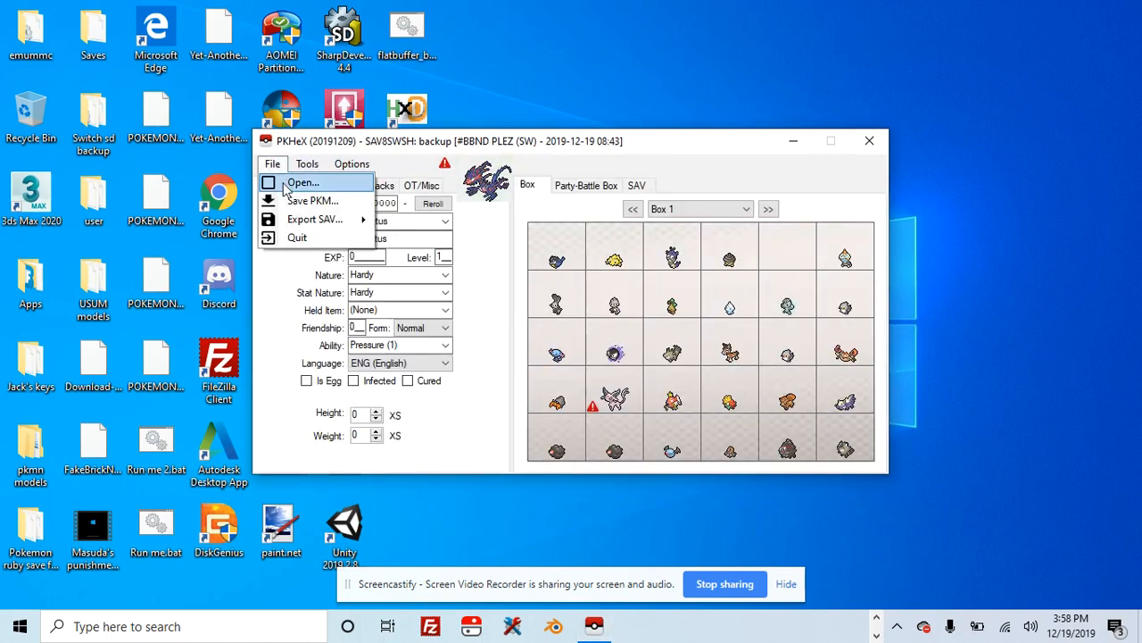
left_click(287, 184)
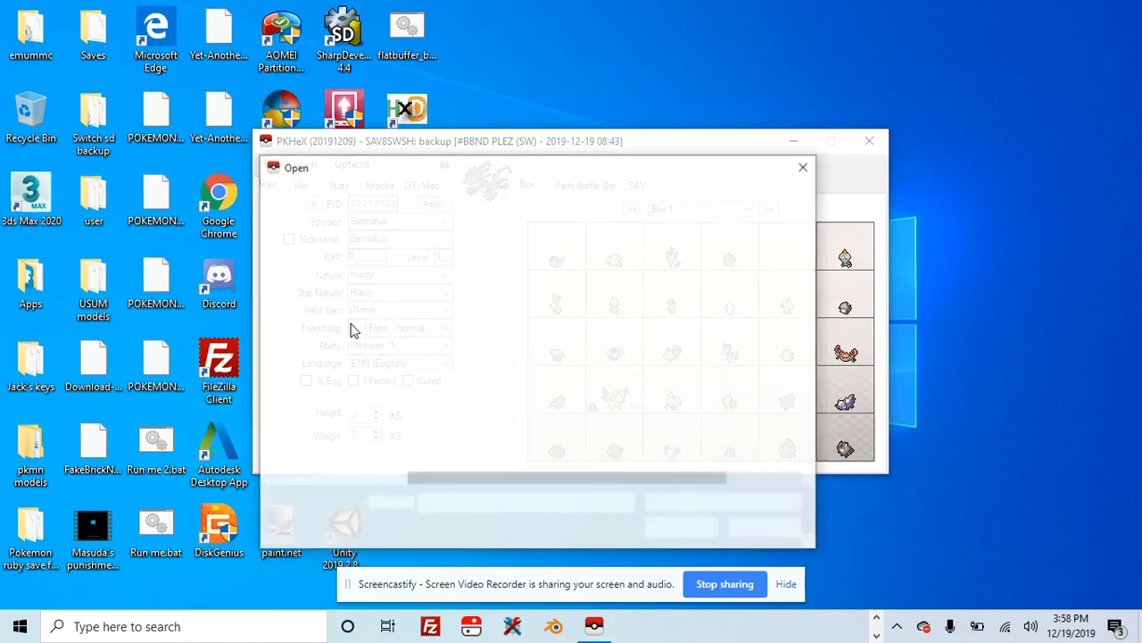
scroll(355, 347, "down", 1)
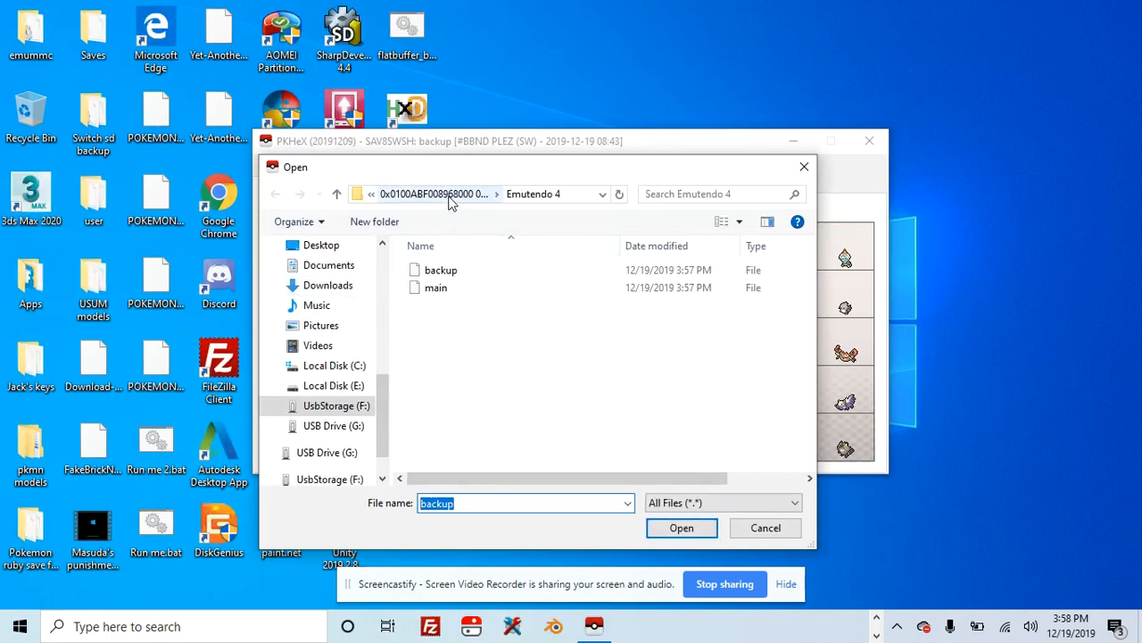
left_click(373, 195)
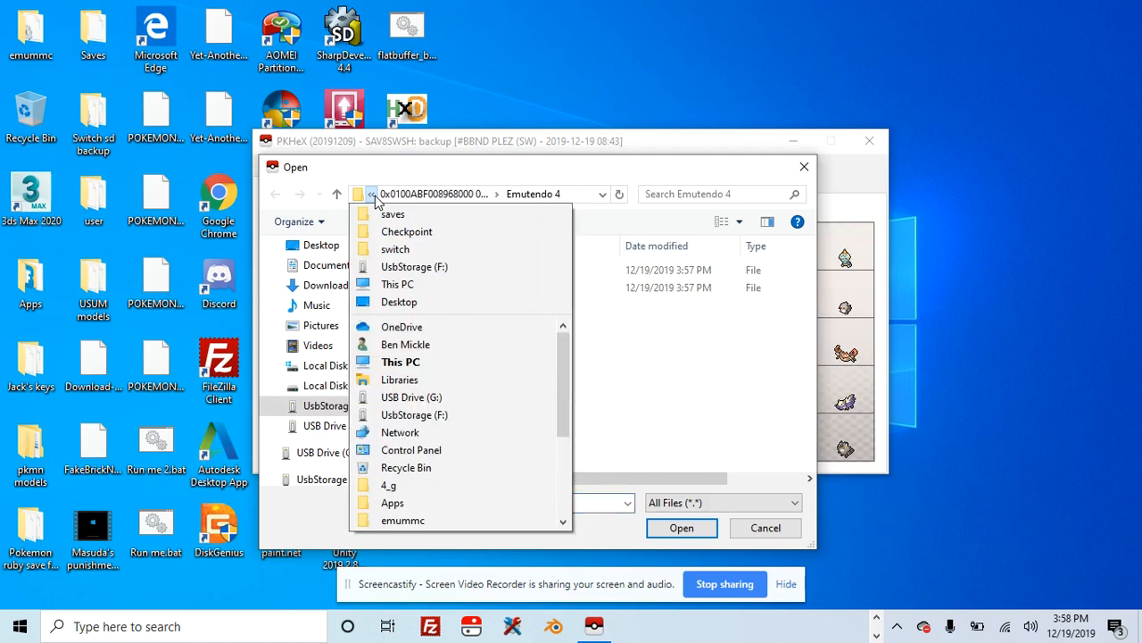
left_click(375, 198)
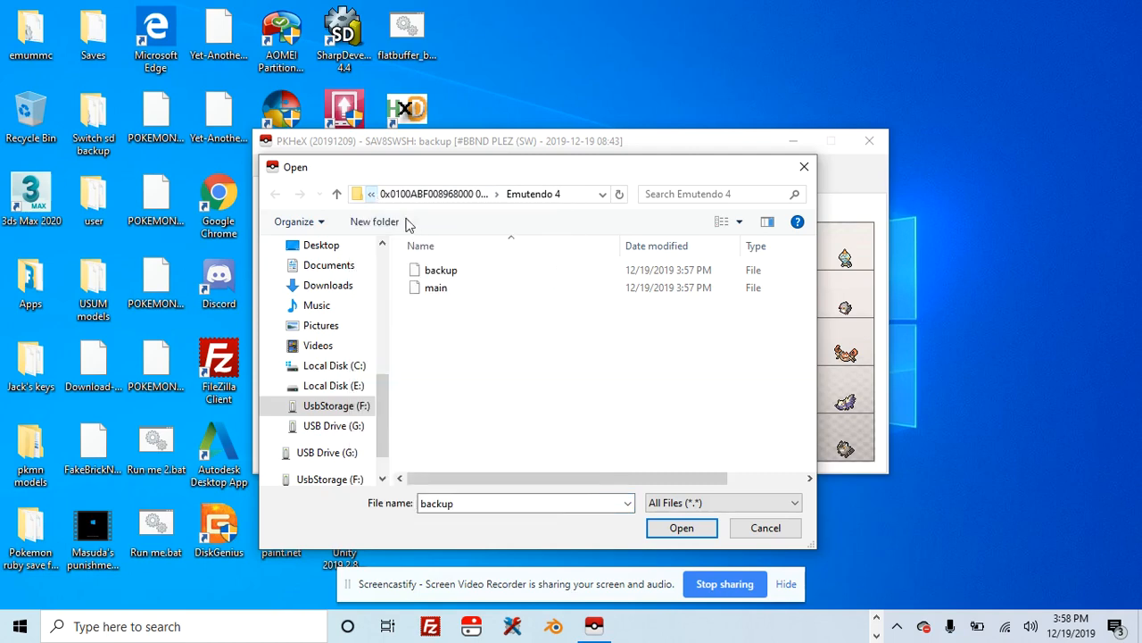
double_click(473, 295)
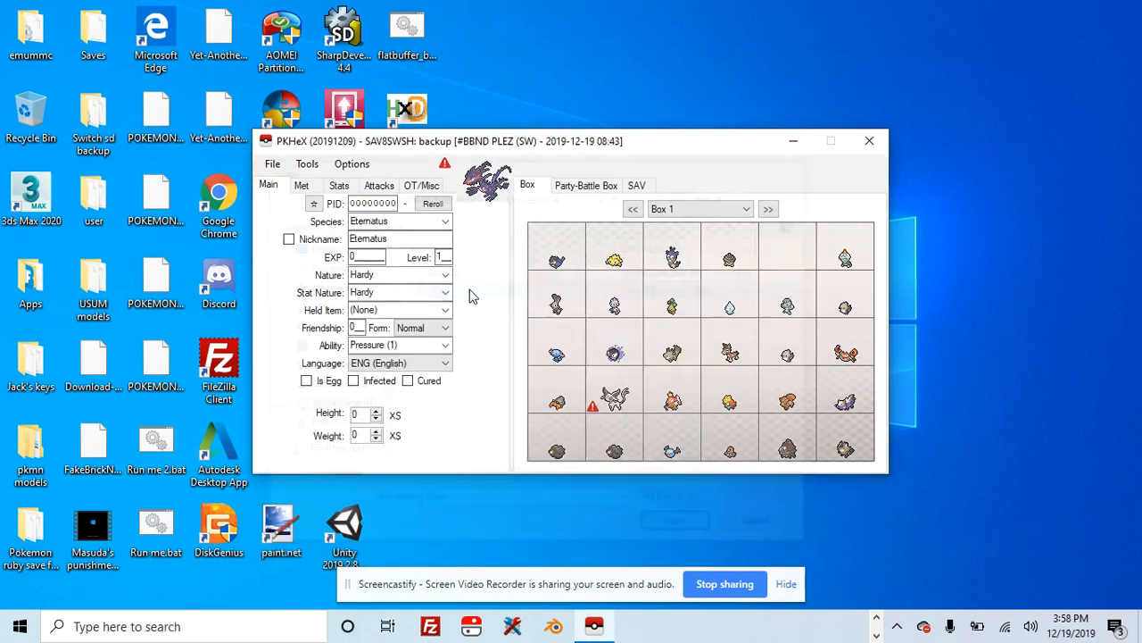
Display Box 3 of the loaded save
left_click(587, 188)
left_click(528, 186)
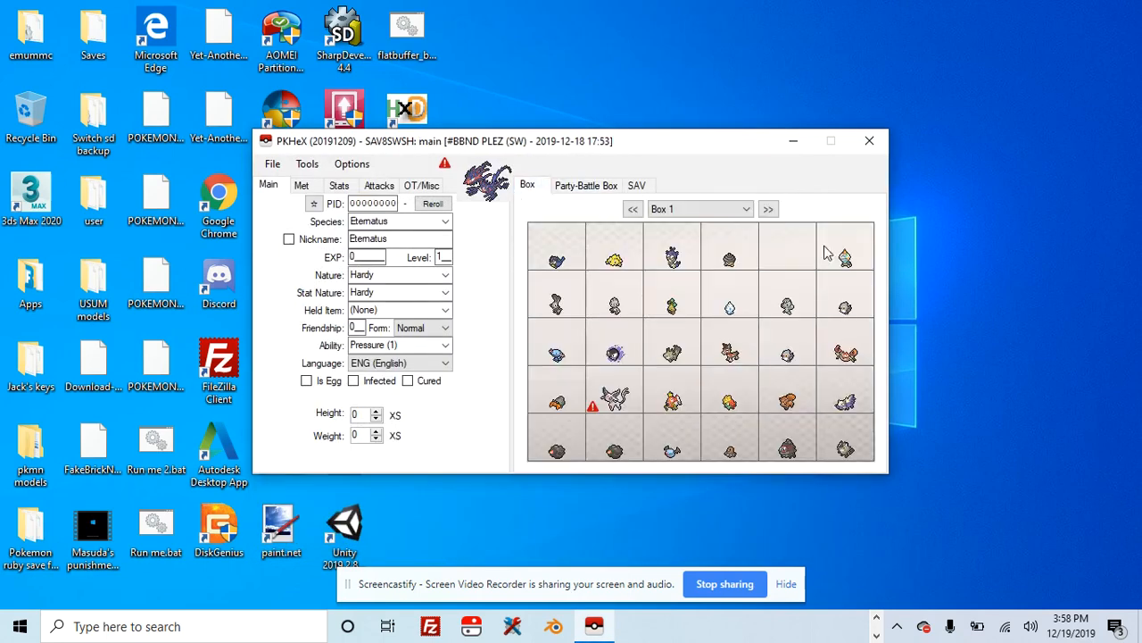
left_click(769, 210)
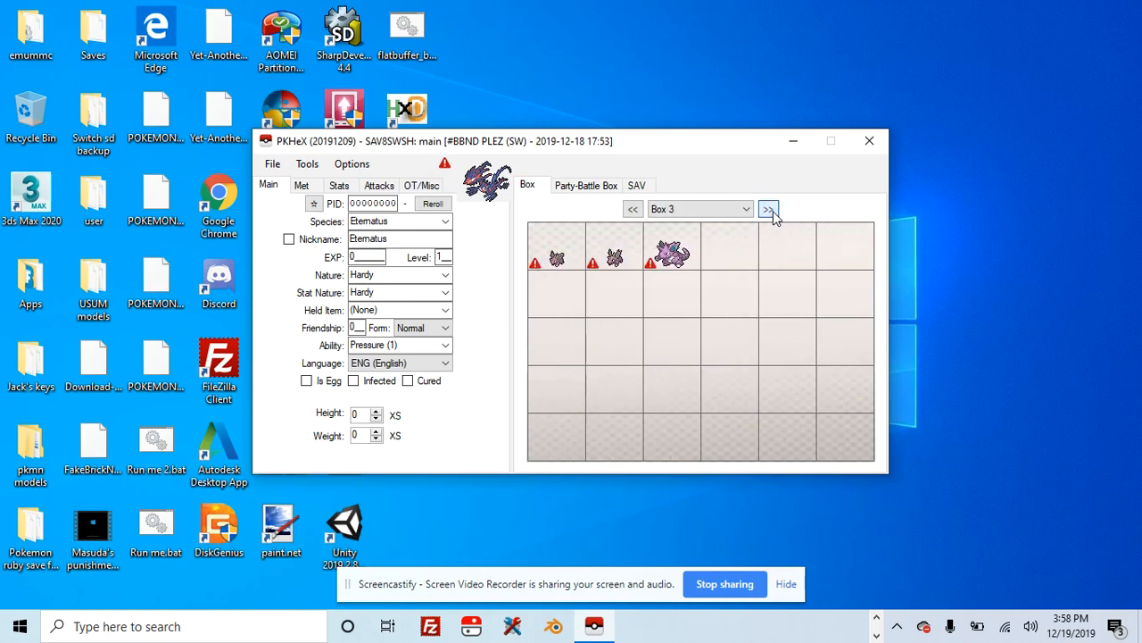
Change the Pokémon's species from Eternatus to Psyduck and reroll its PID
left_click(445, 221)
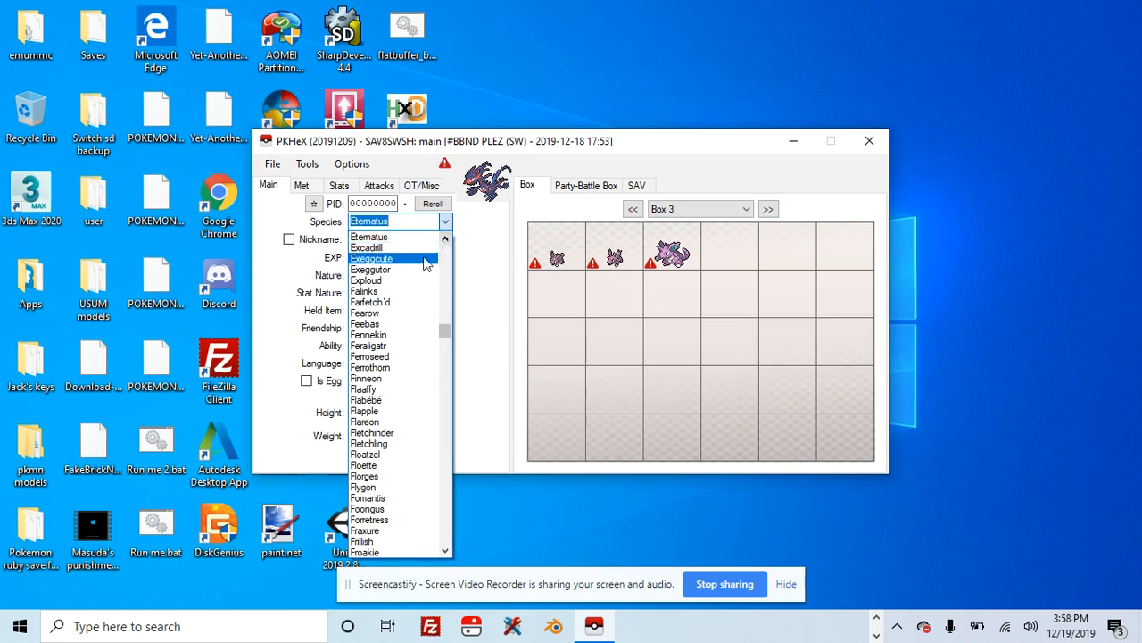
key("f")
scroll(425, 266, "down", 4)
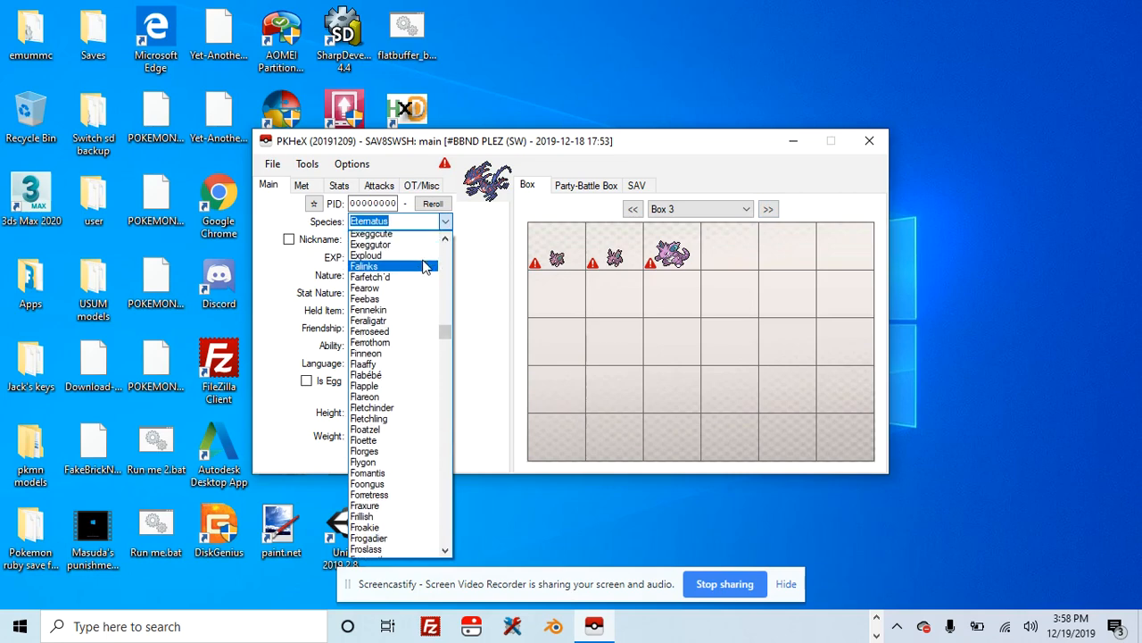
scroll(425, 266, "up", 3)
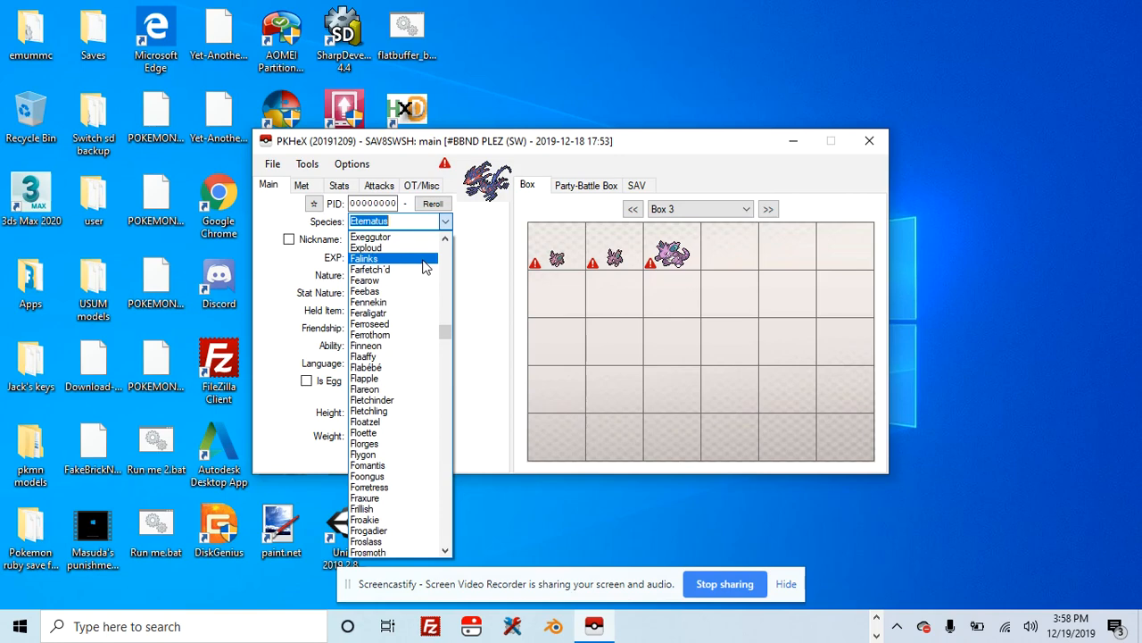
scroll(425, 266, "down", 11)
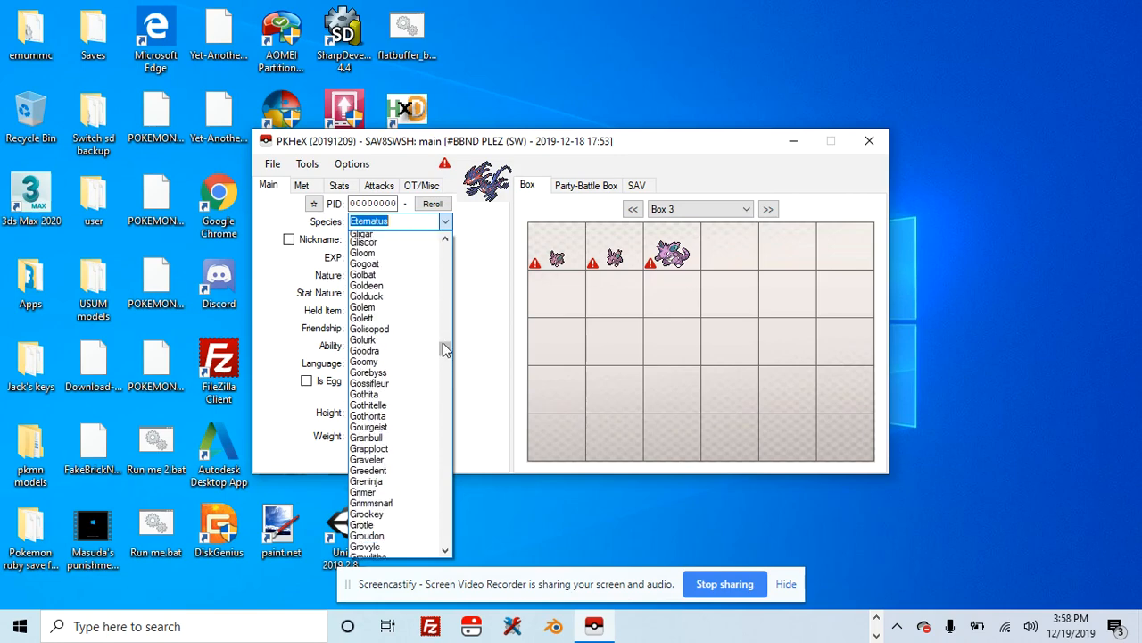
left_click_drag(445, 347, 455, 453)
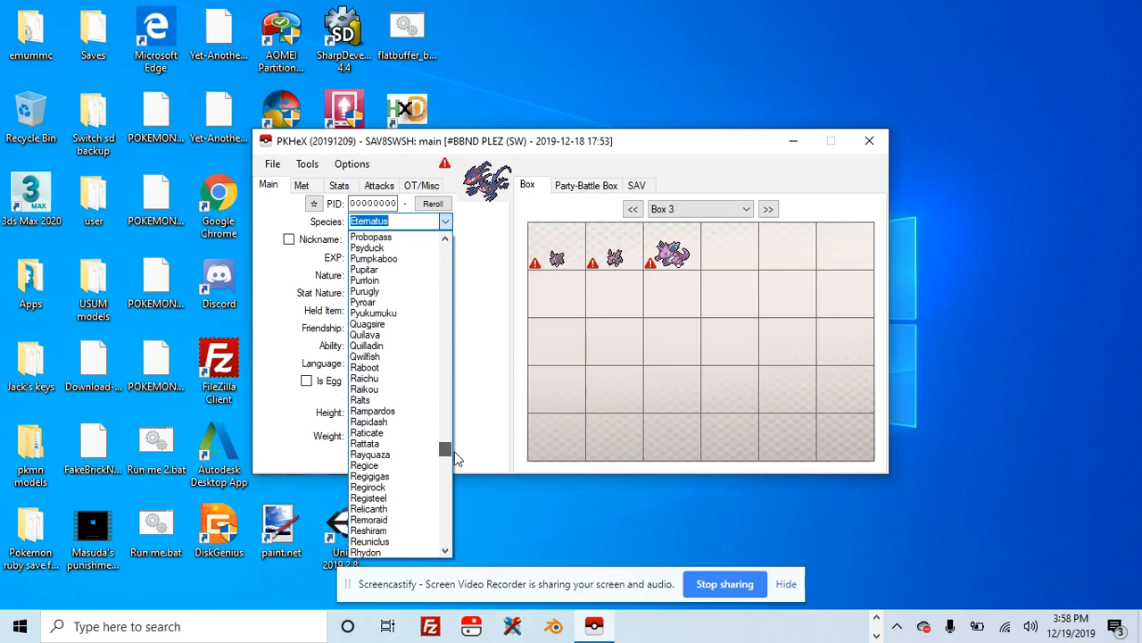
scroll(408, 400, "down", 2)
scroll(407, 401, "up", 2)
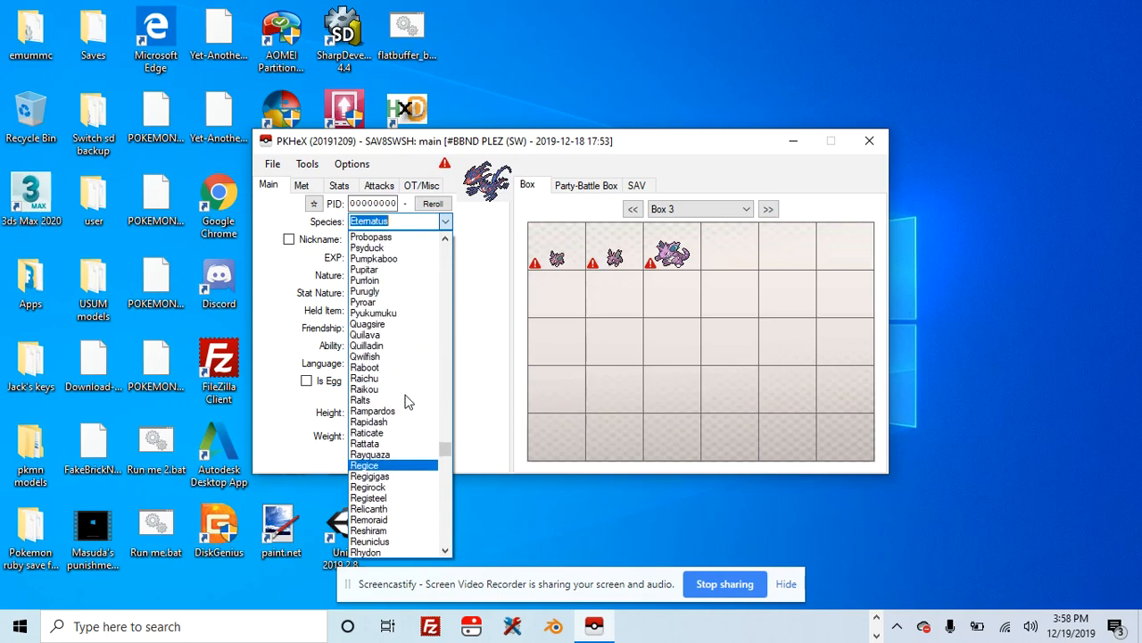
scroll(406, 402, "up", 1)
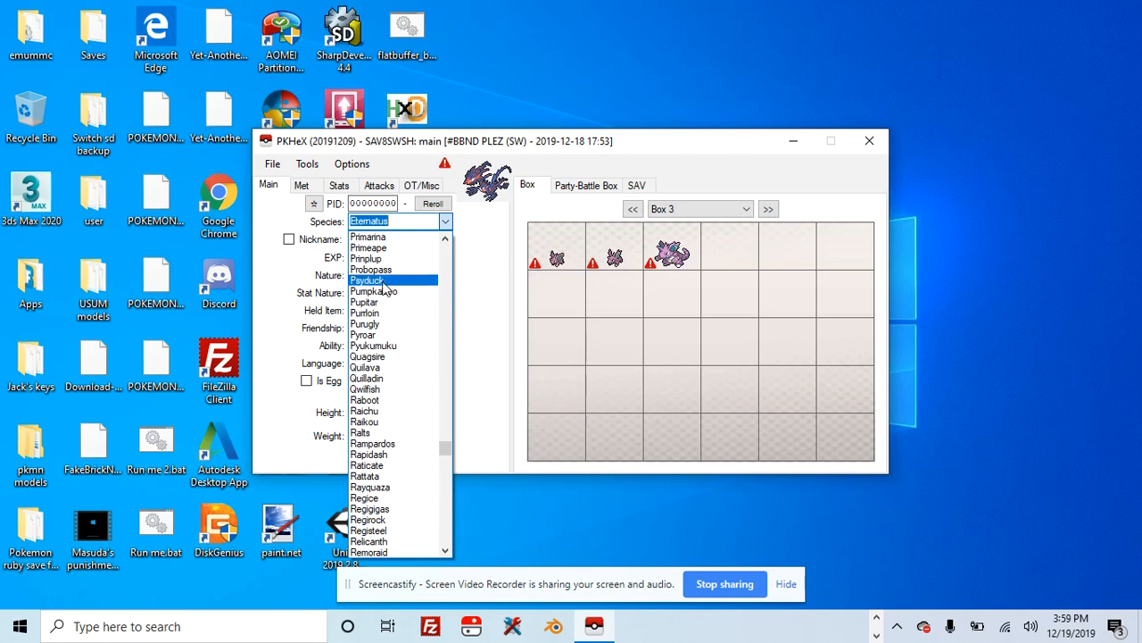
left_click(384, 283)
left_click(433, 206)
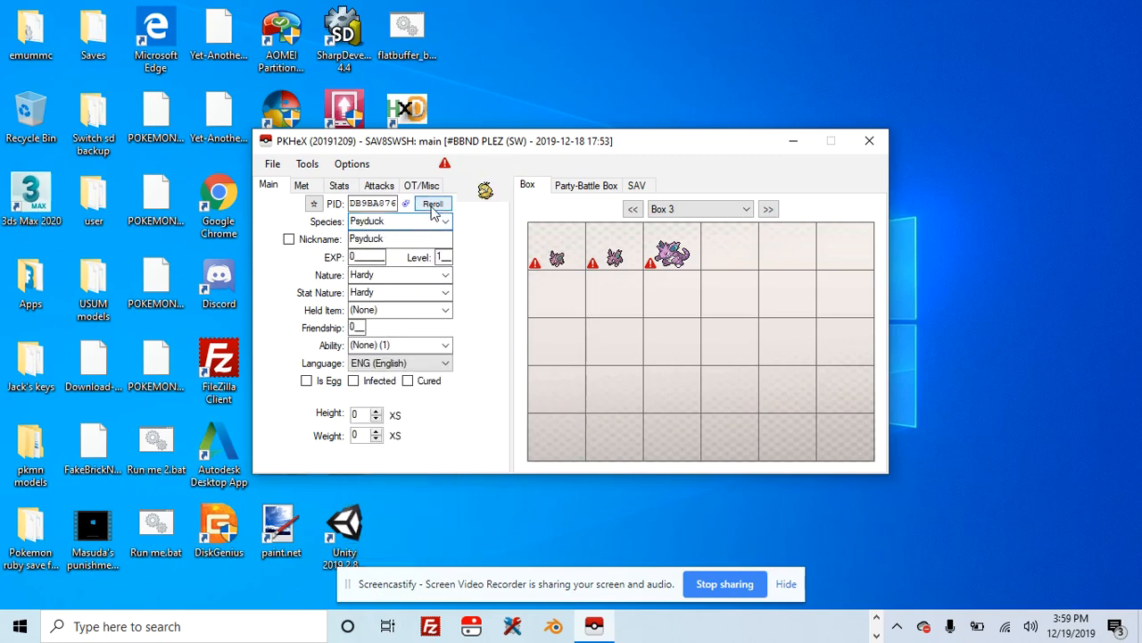
Set Psyduck's level to 10, its height to 63 and its weight to 62
double_click(440, 256)
type("10")
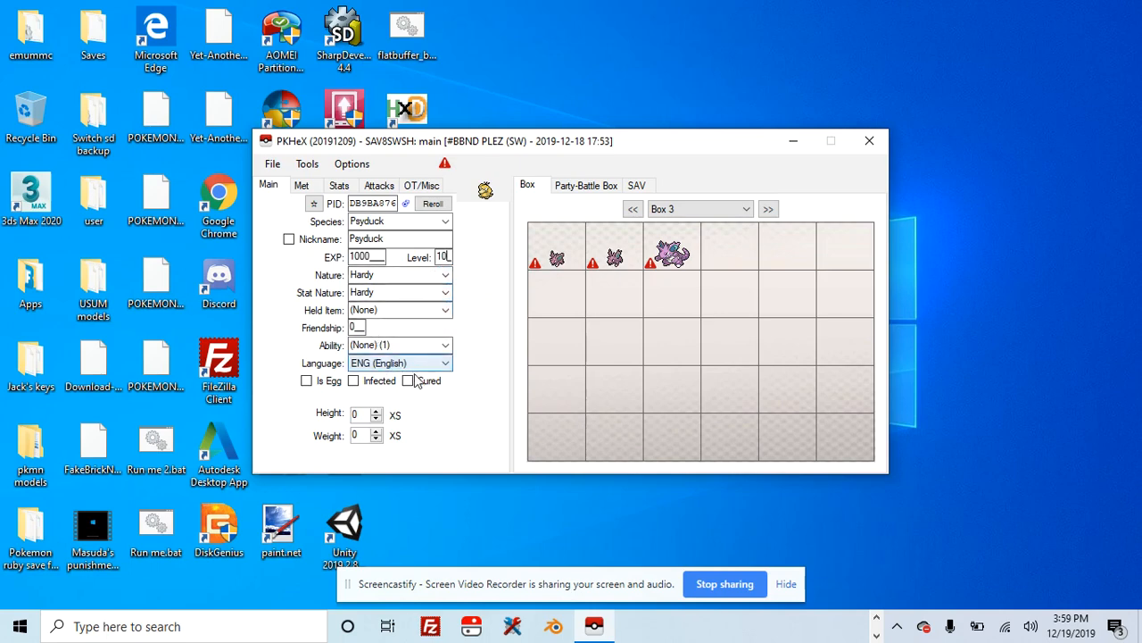
left_click(377, 412)
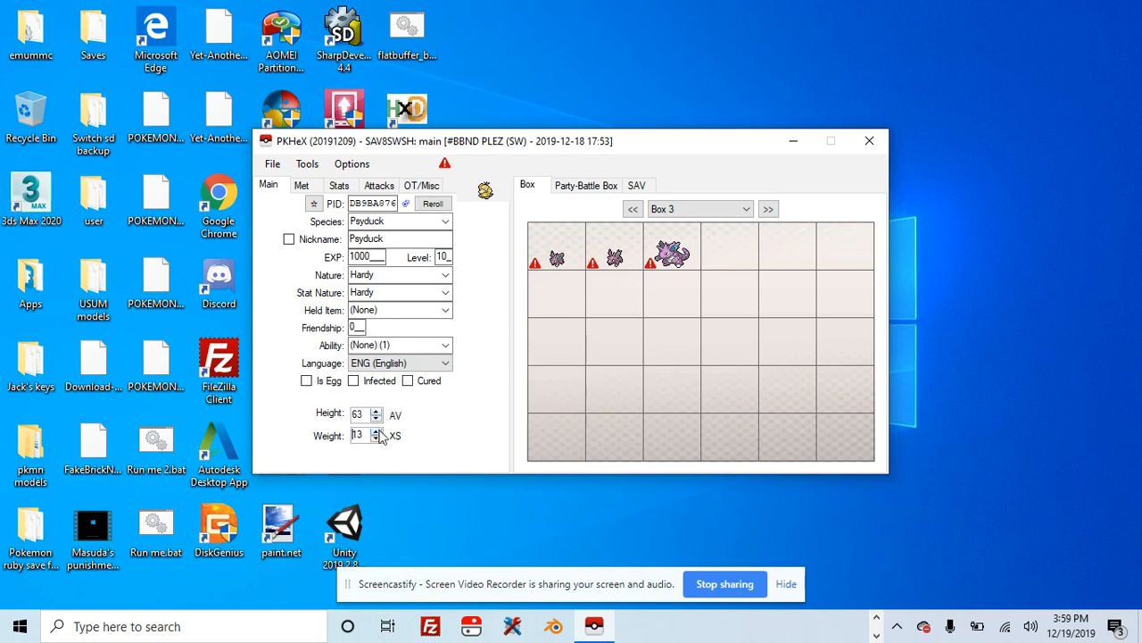
Randomize Psyduck's IVs and EVs
left_click(302, 185)
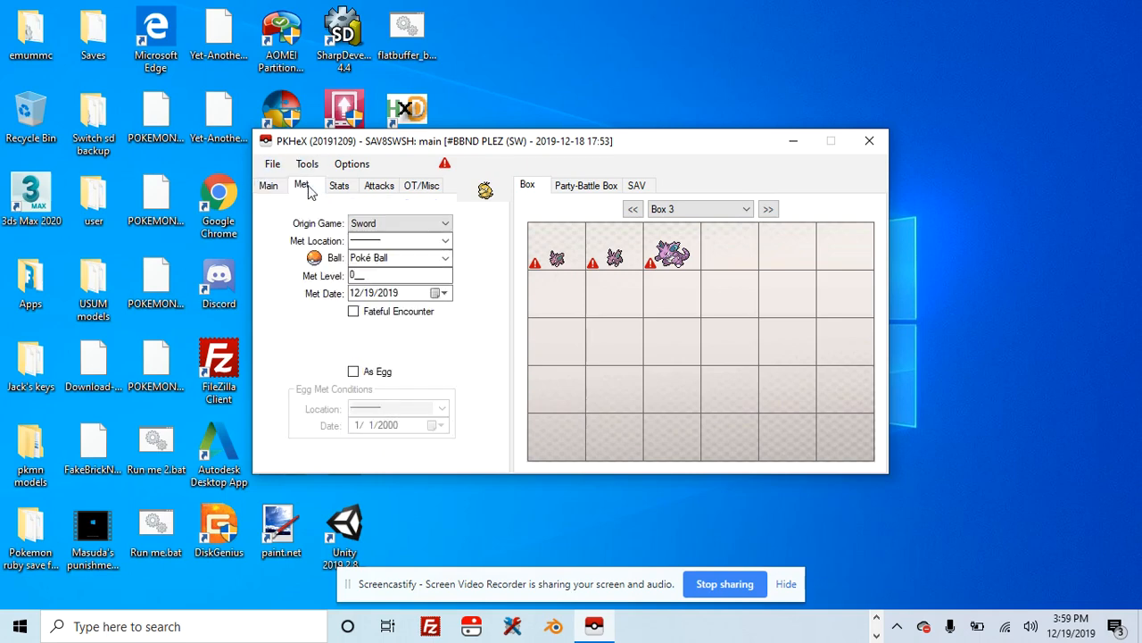
left_click(340, 187)
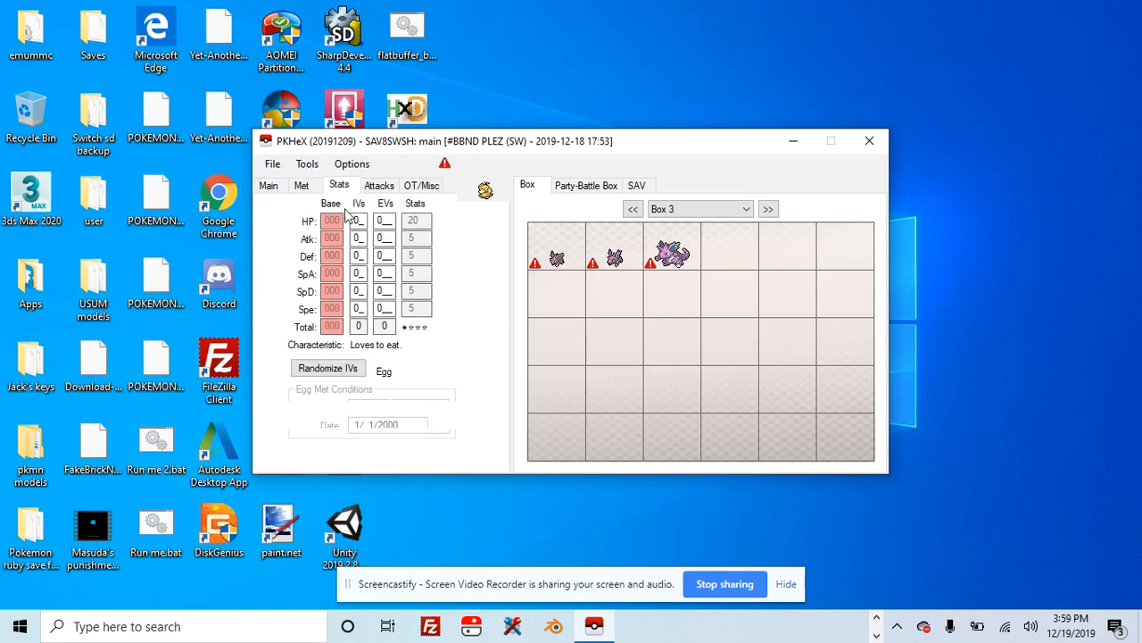
left_click(328, 368)
left_click(328, 368)
left_click(390, 368)
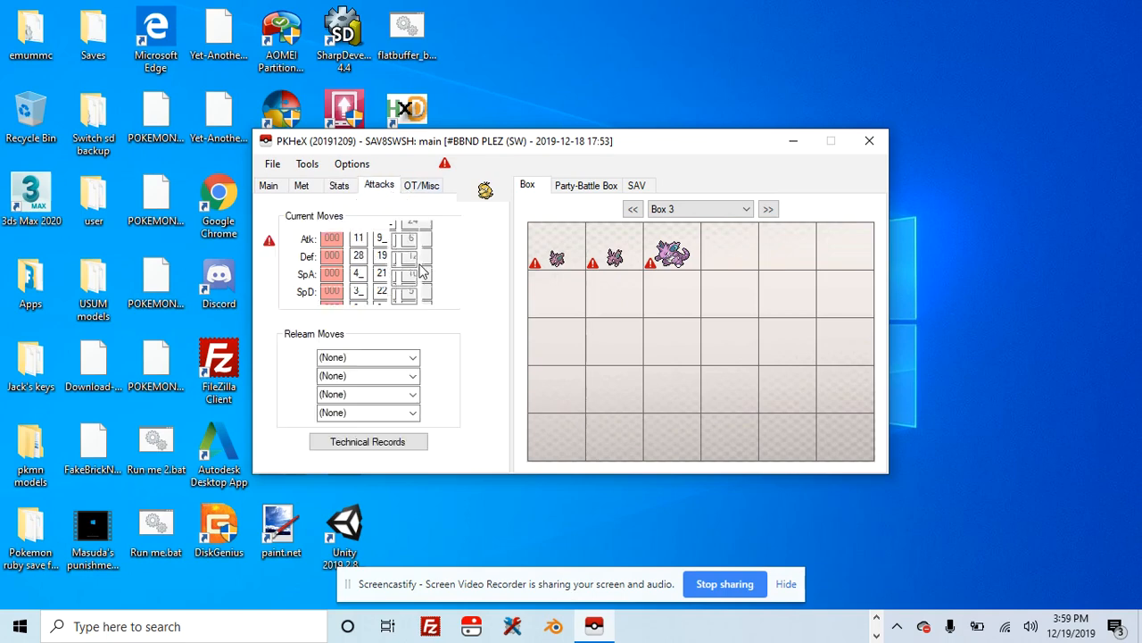
Set Psyduck's four current moves to Amnesia, Aqua Tail, Confusion and Hydro Pump
left_click(379, 240)
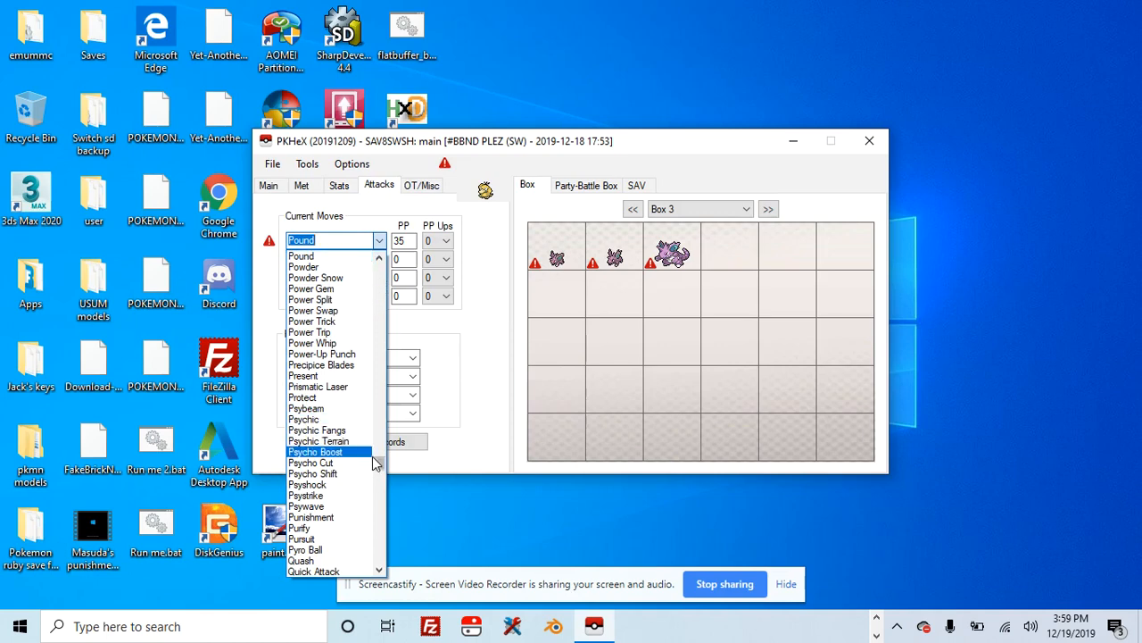
left_click_drag(380, 463, 383, 224)
left_click(354, 267)
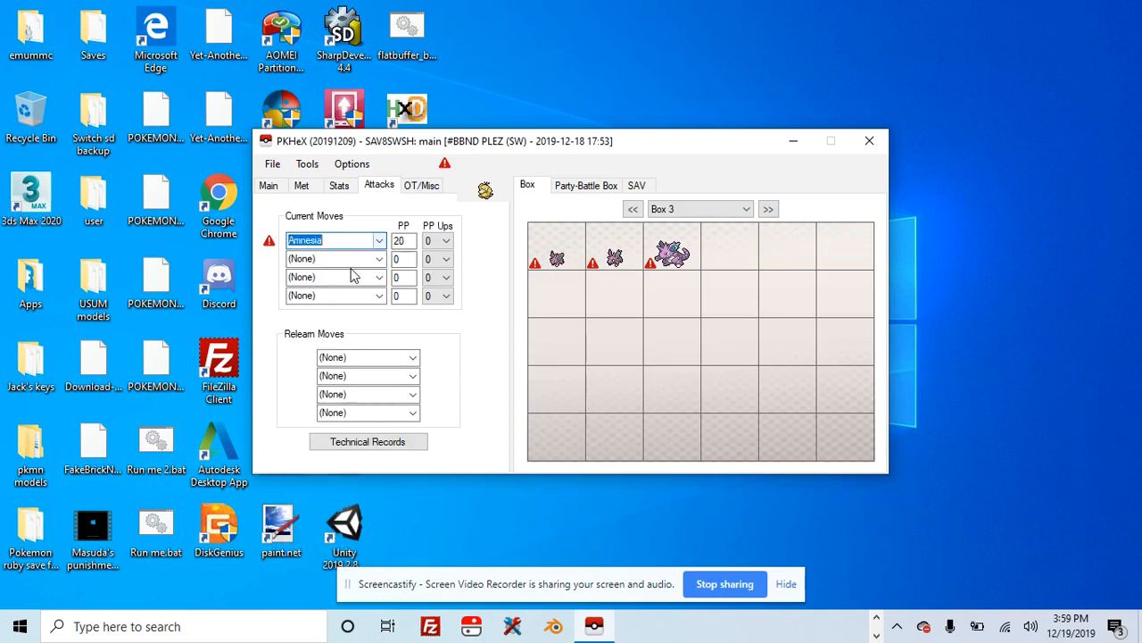
left_click(379, 259)
left_click(379, 284)
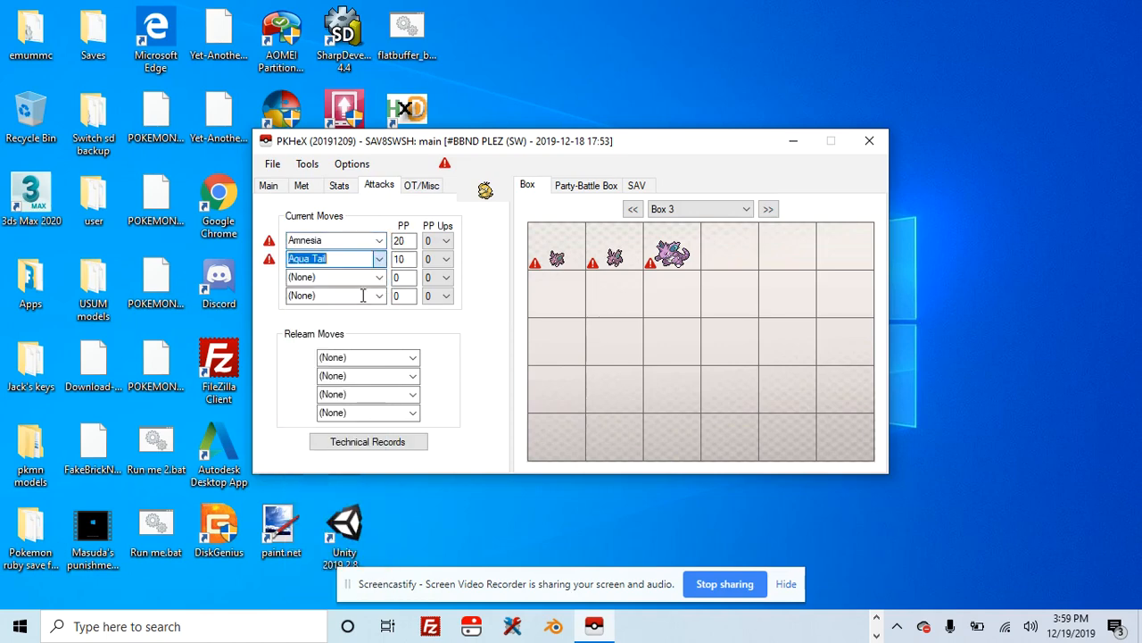
left_click(379, 282)
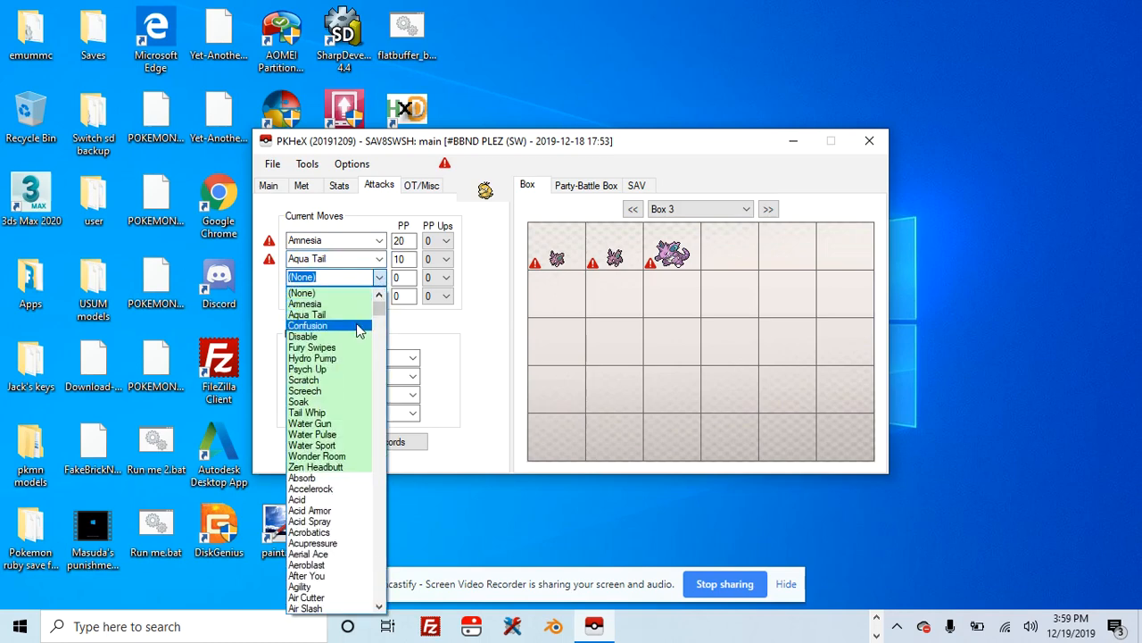
left_click(354, 328)
left_click(380, 296)
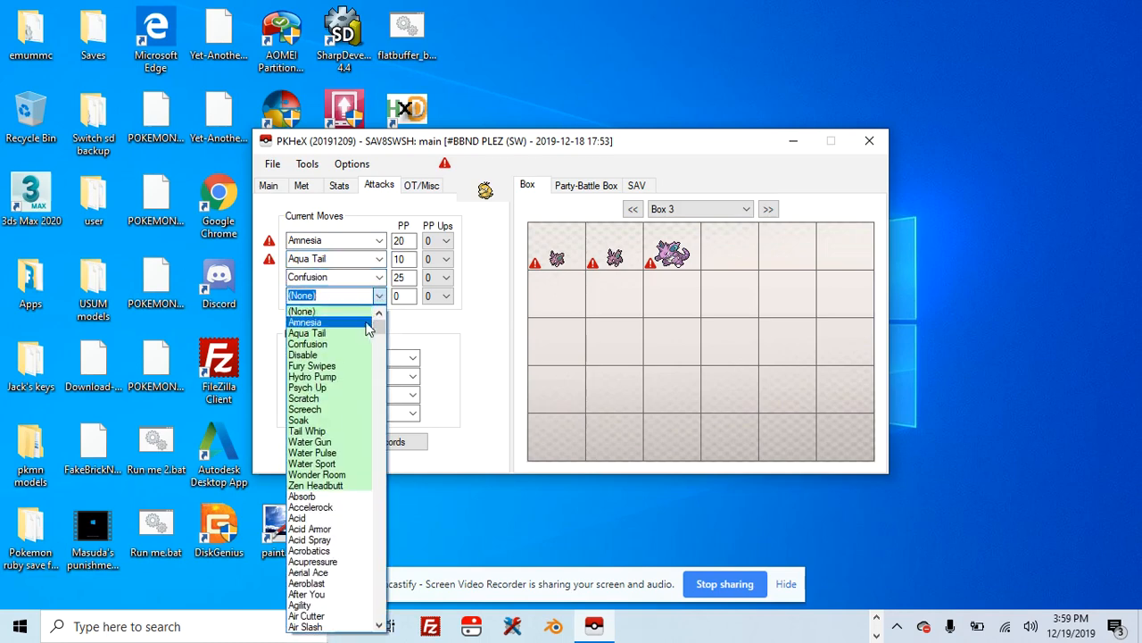
left_click(344, 376)
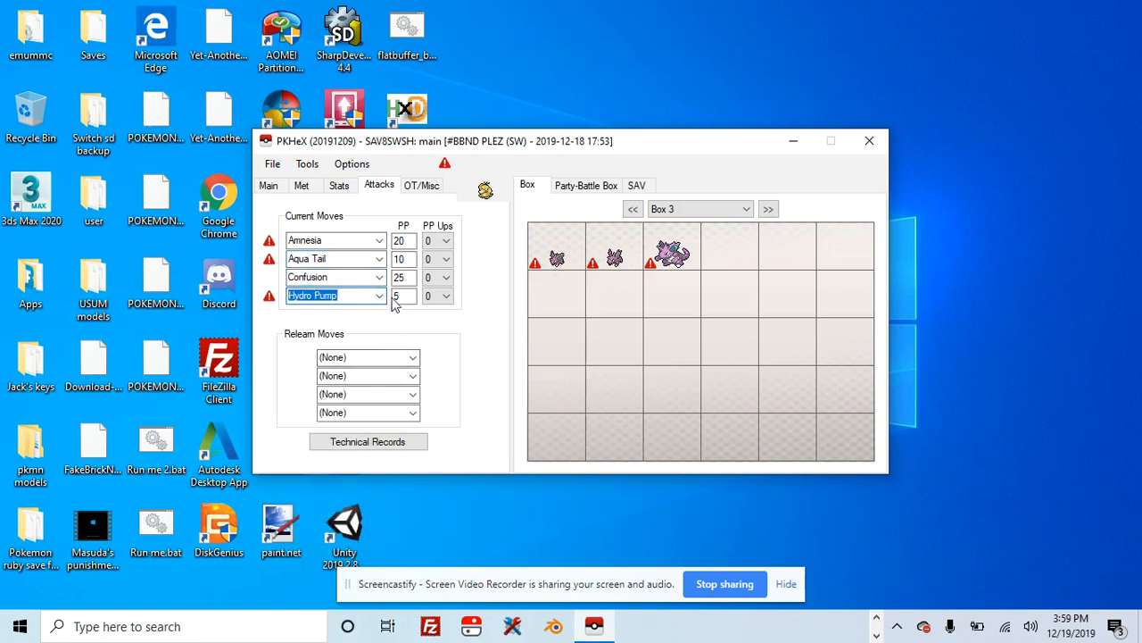
Reroll Psyduck's encryption constant and place Psyduck in the fourth slot of Box 3
left_click(424, 188)
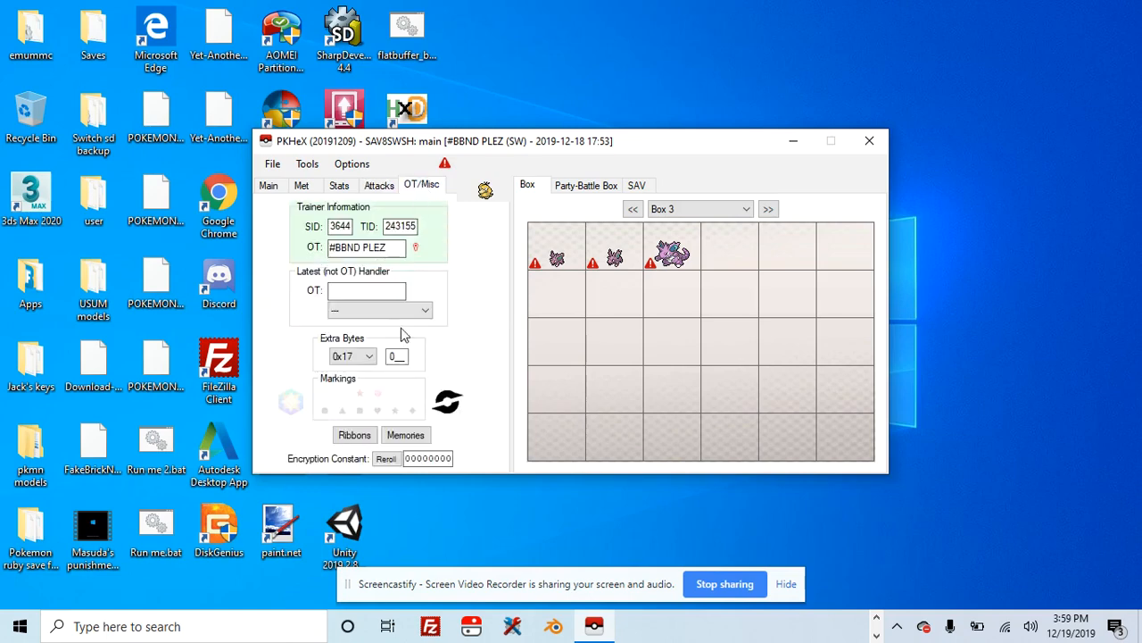
left_click(385, 458)
left_click_drag(490, 199, 723, 250)
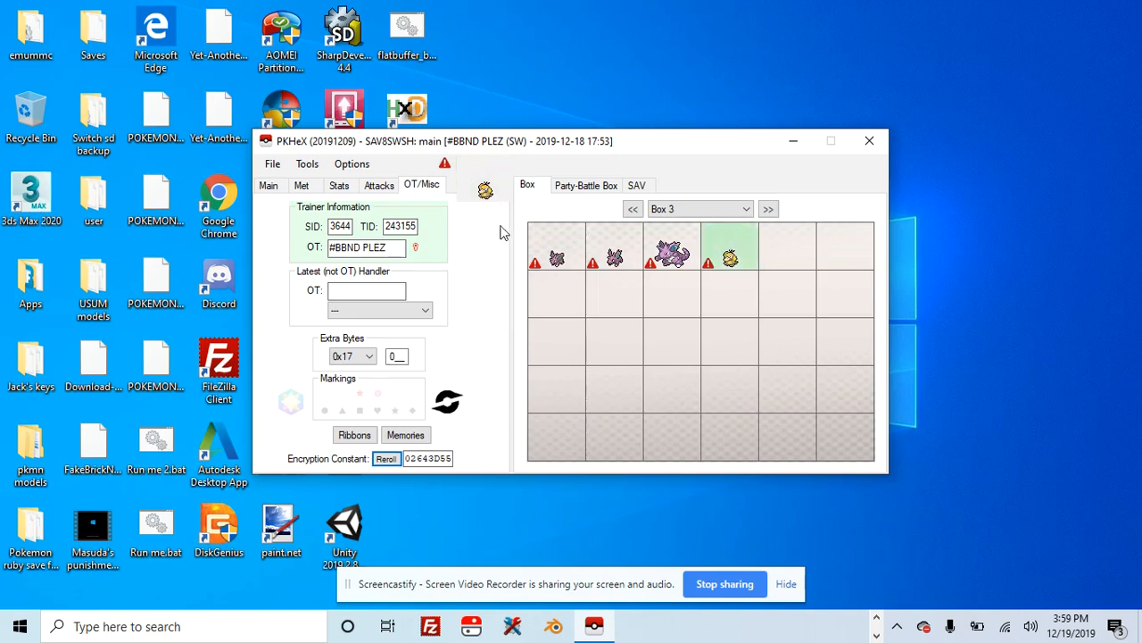
Change the edited Pokémon's species to Golduck, set its level to 50 and reroll its PID
left_click(270, 187)
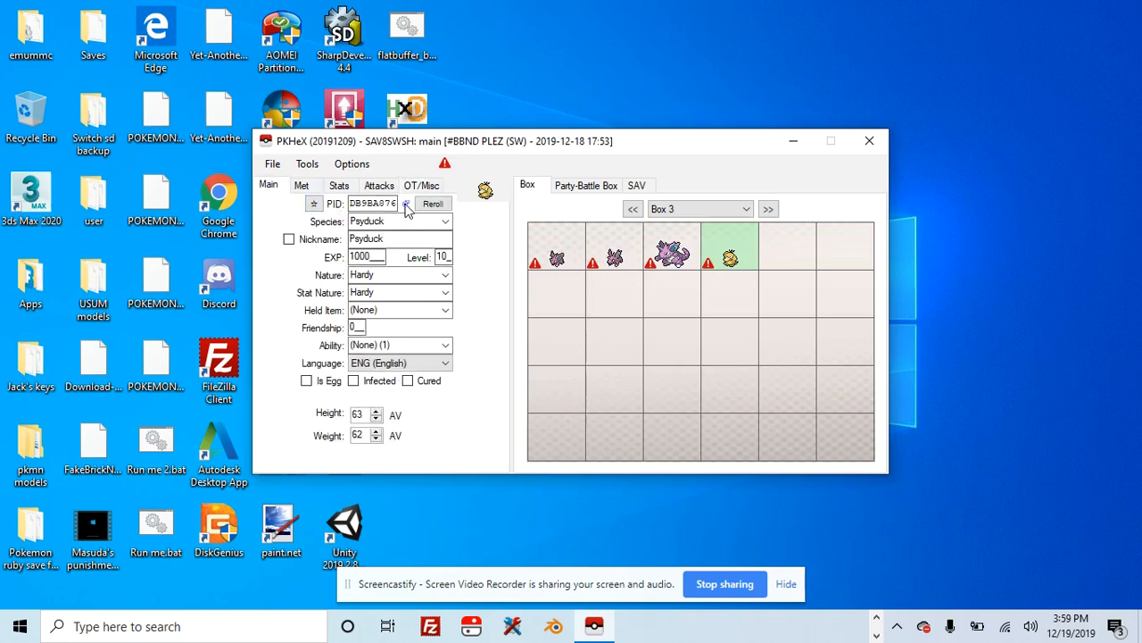
left_click(445, 222)
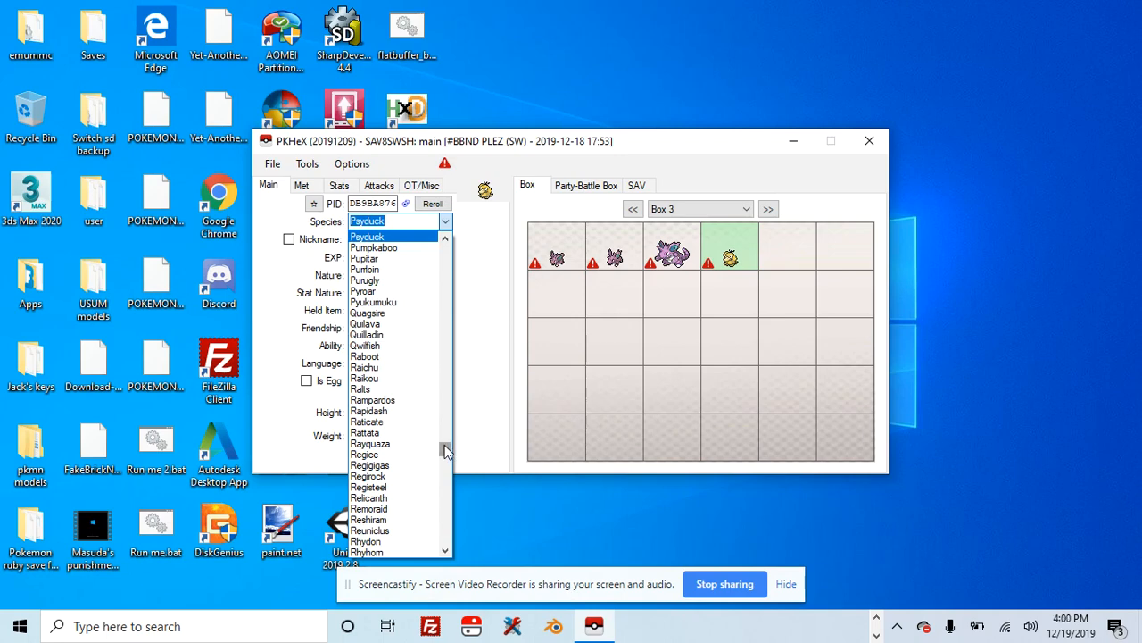
left_click_drag(445, 451, 446, 349)
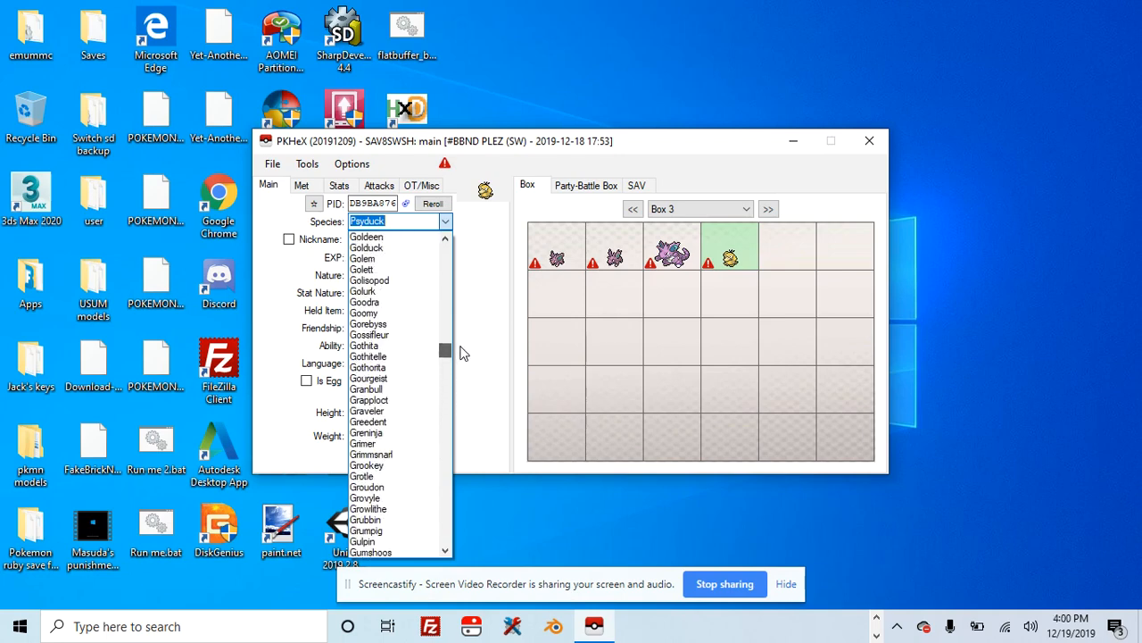
left_click(419, 248)
left_click(442, 256)
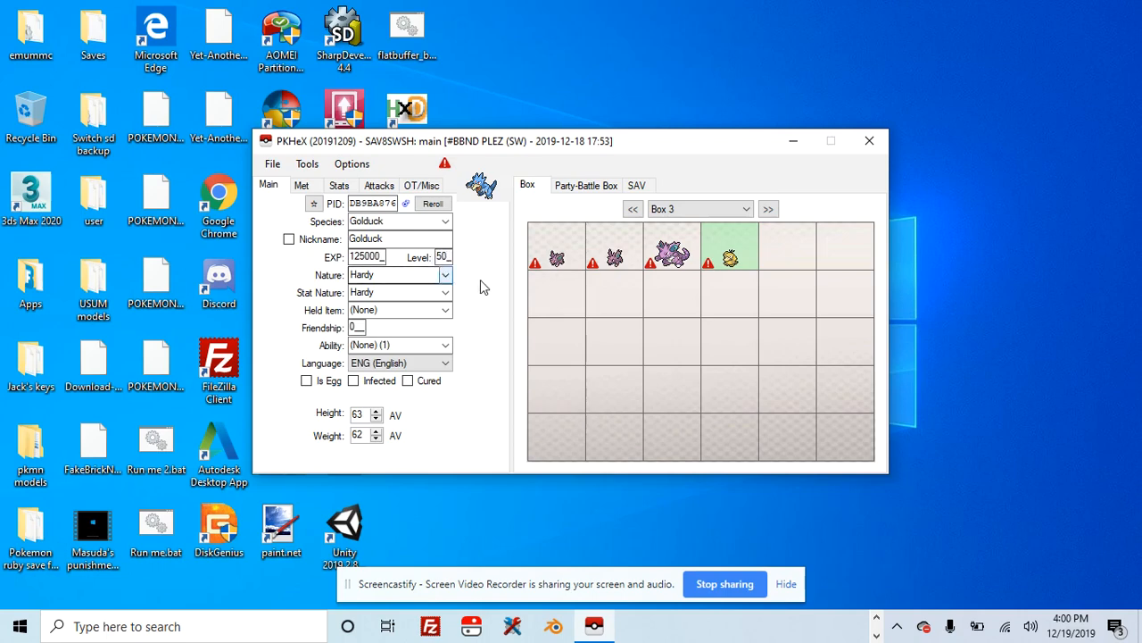
left_click(434, 203)
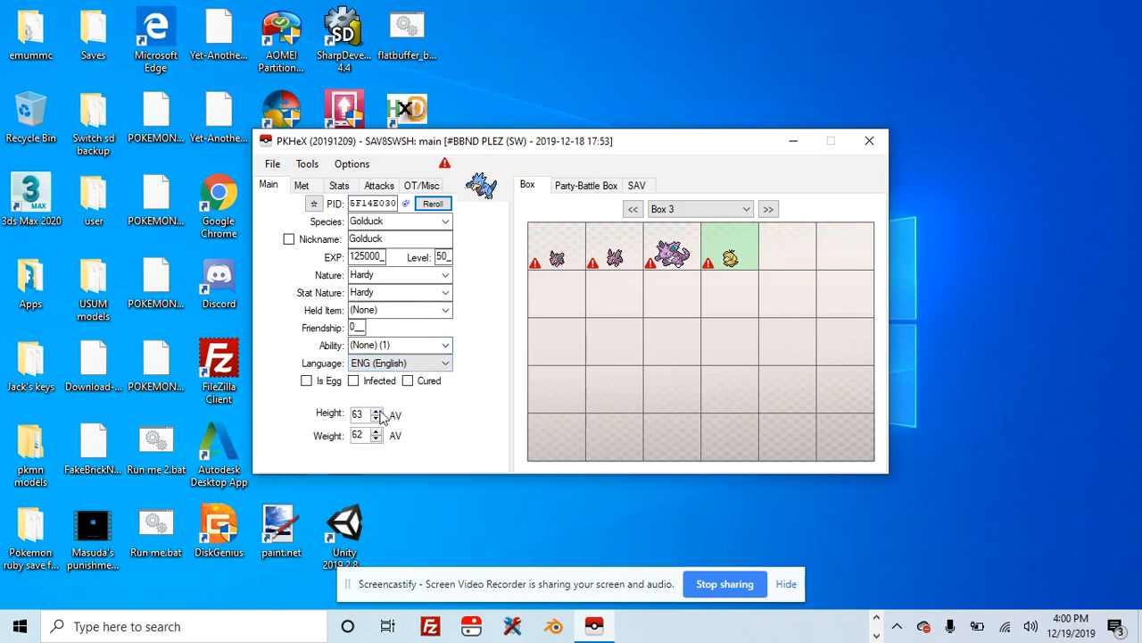
left_click(304, 186)
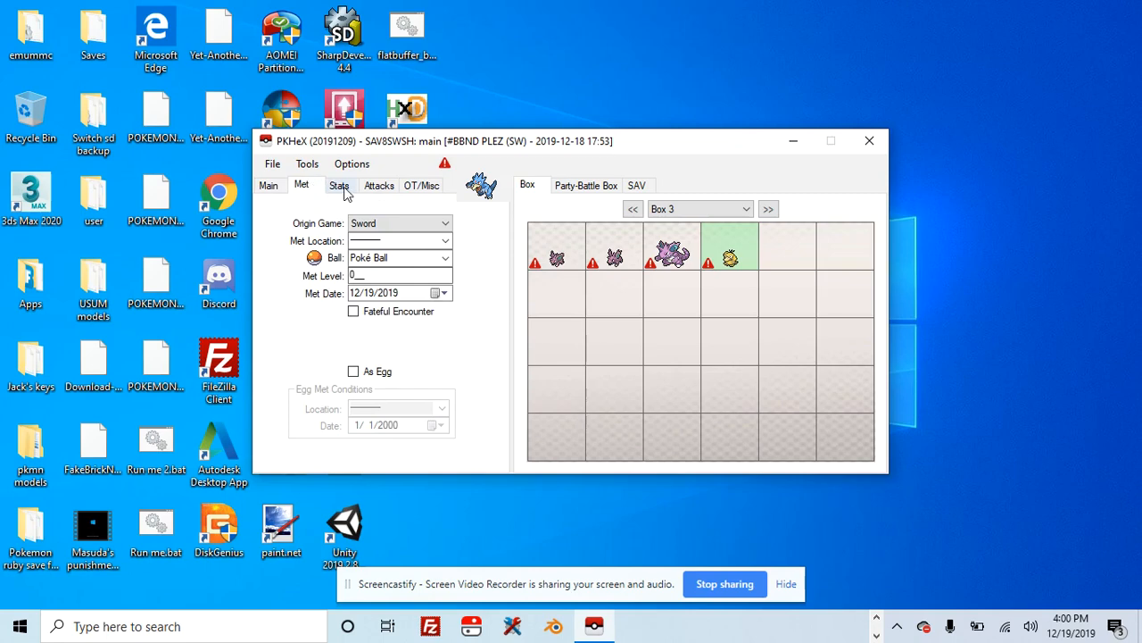
Randomize Golduck's IVs and EVs
left_click(343, 189)
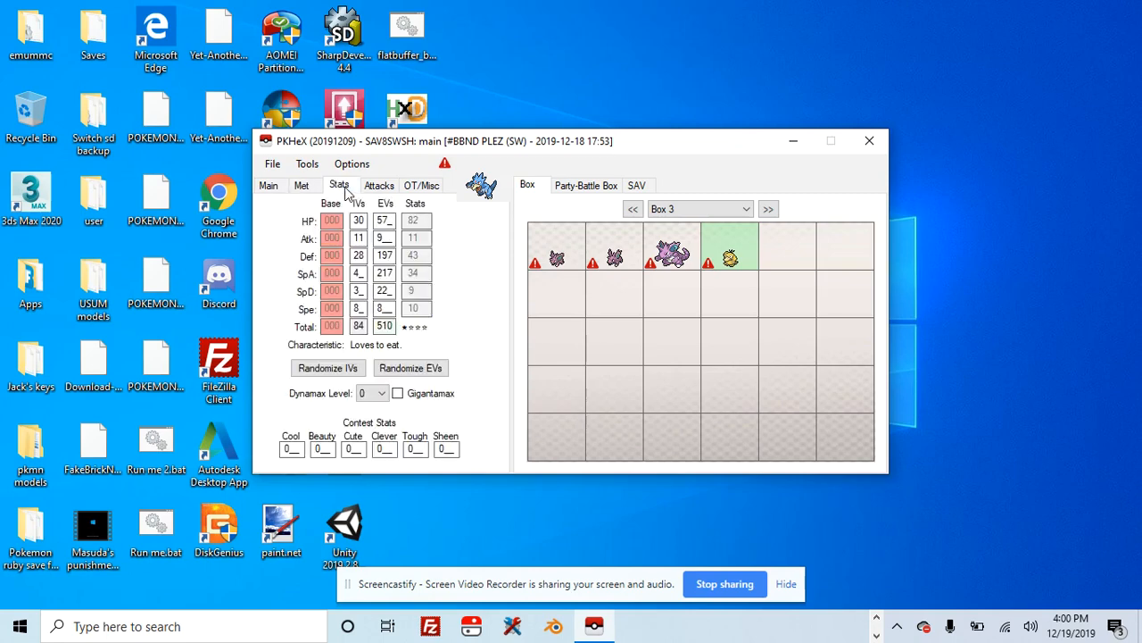
left_click(350, 366)
left_click(350, 366)
left_click(404, 370)
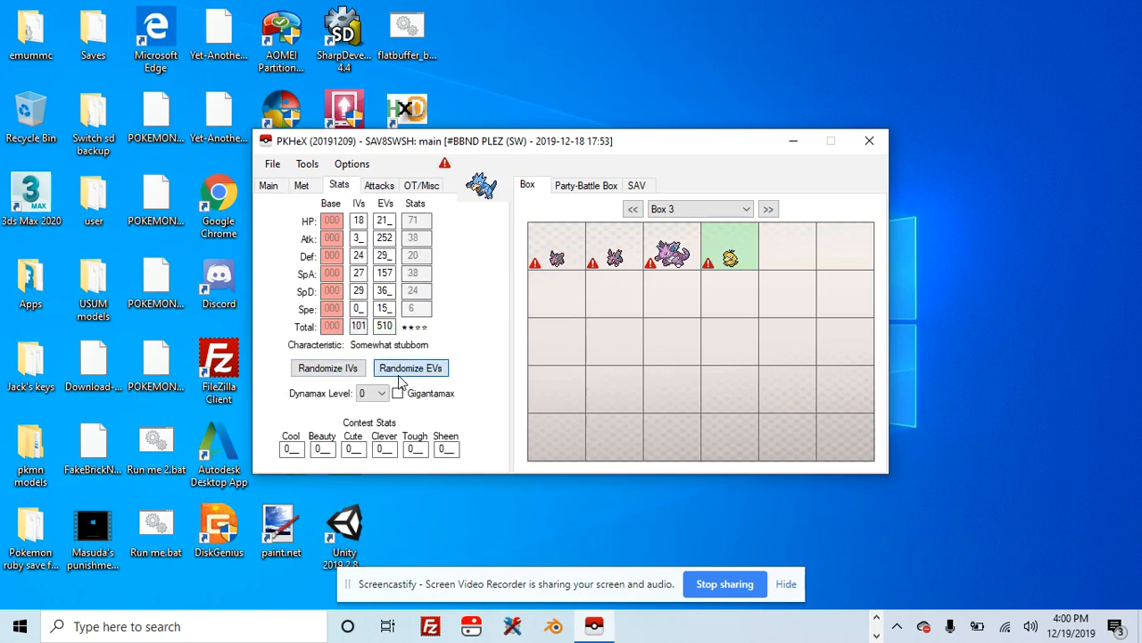
Reroll Golduck's encryption constant and place Golduck in the fifth slot of Box 3
left_click(393, 186)
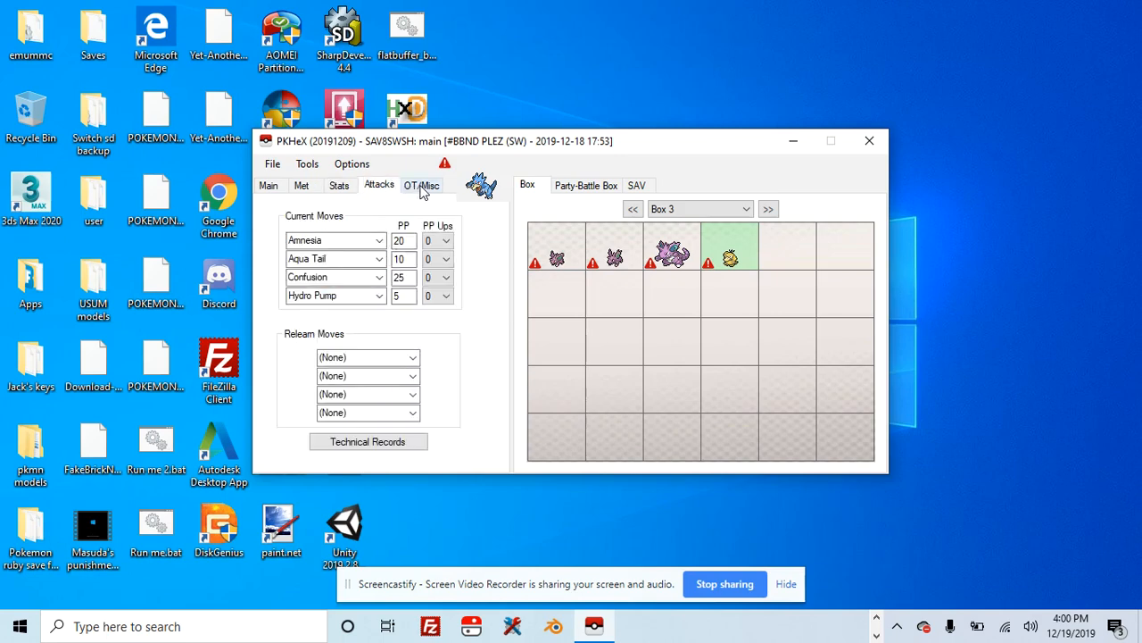
left_click(421, 189)
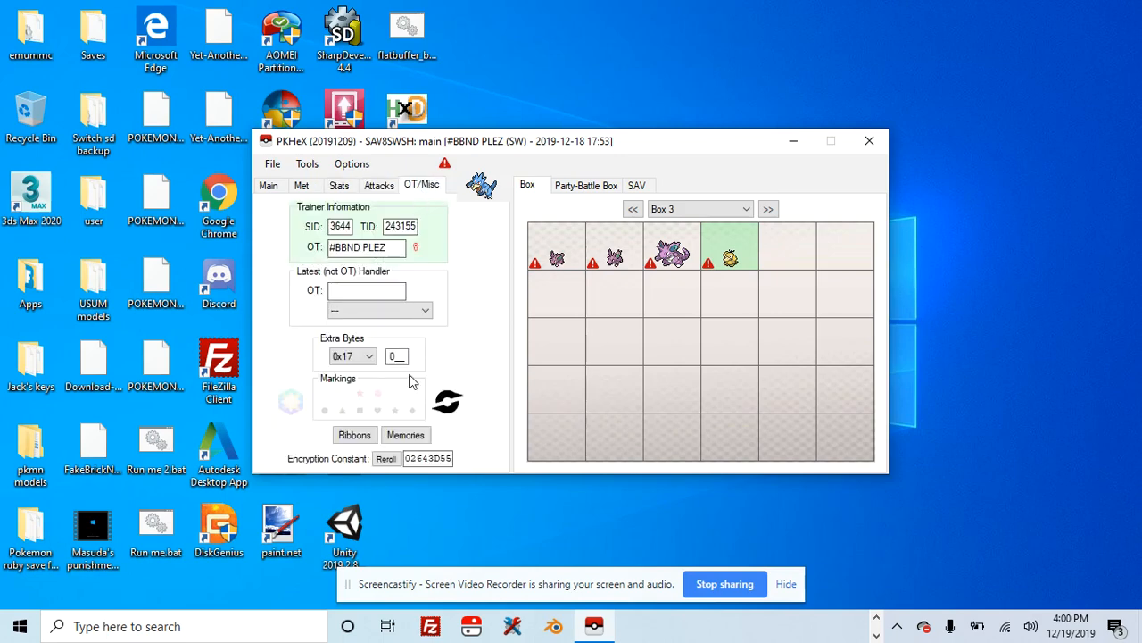
left_click(385, 458)
left_click(386, 458)
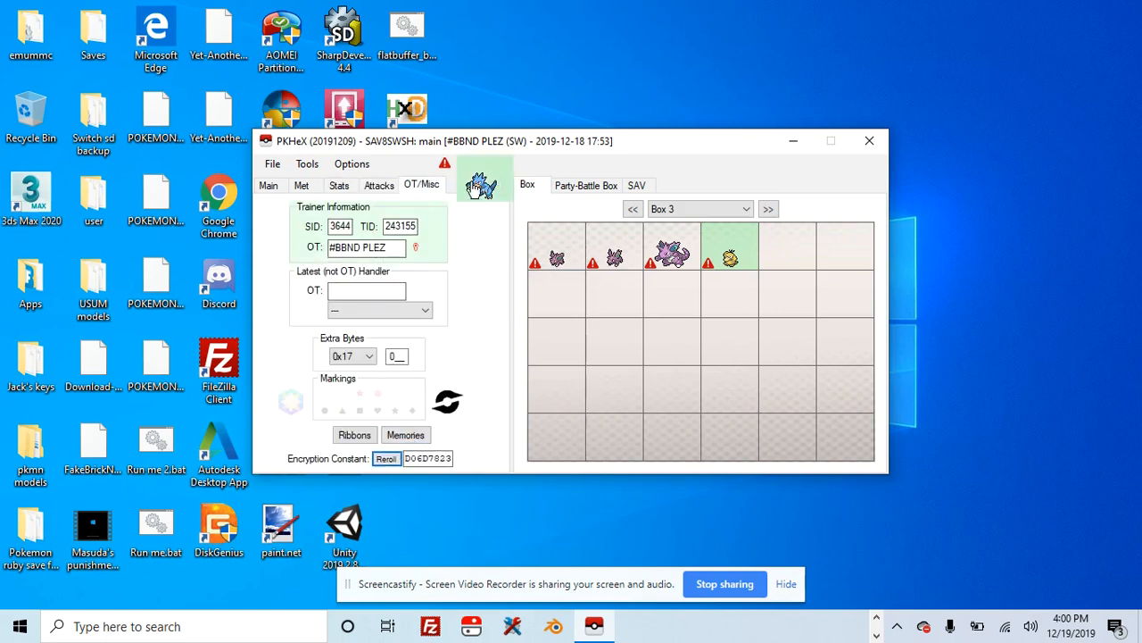
left_click_drag(475, 188, 784, 253)
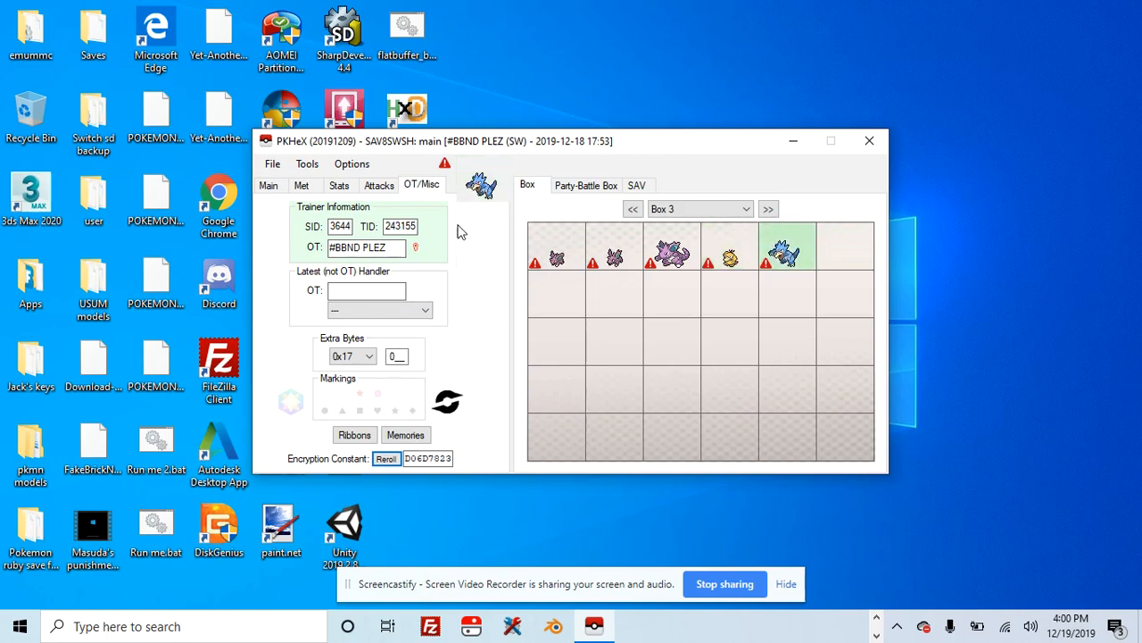
Export the edited save over the existing main file in the Emutendo 4 folder and close the save editor
left_click(272, 165)
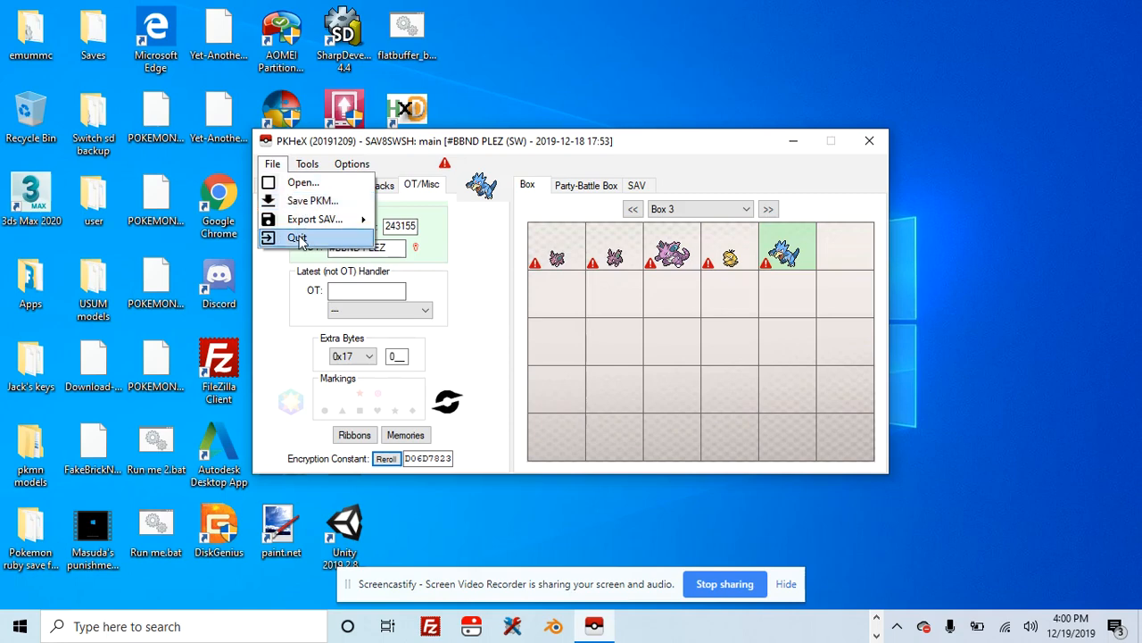
mouse_move(313, 221)
left_click(407, 217)
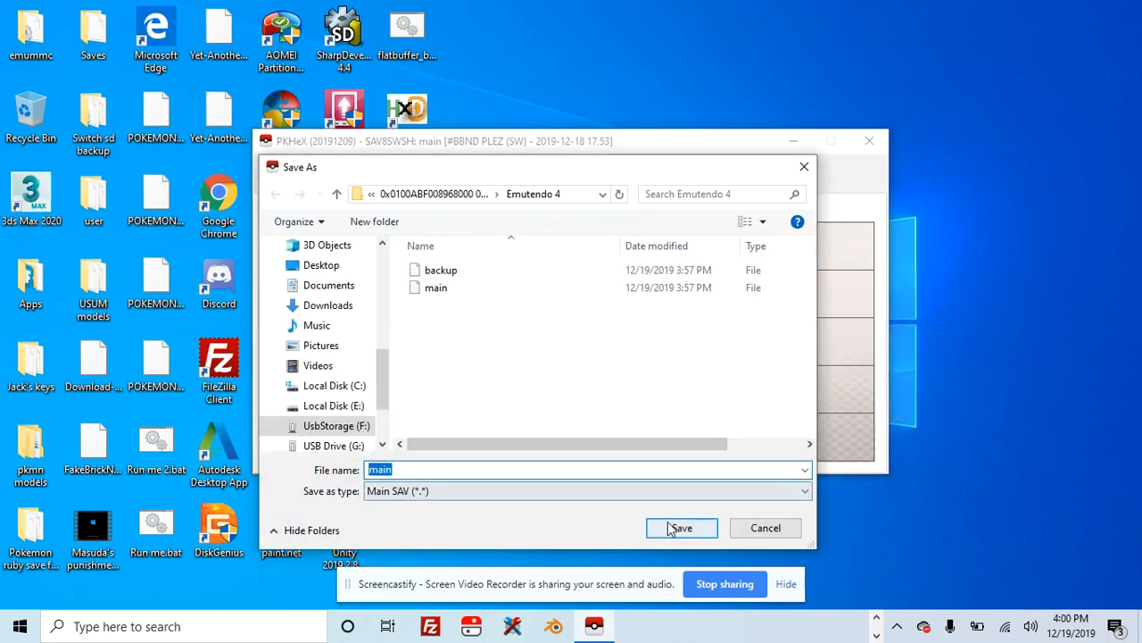
left_click(678, 528)
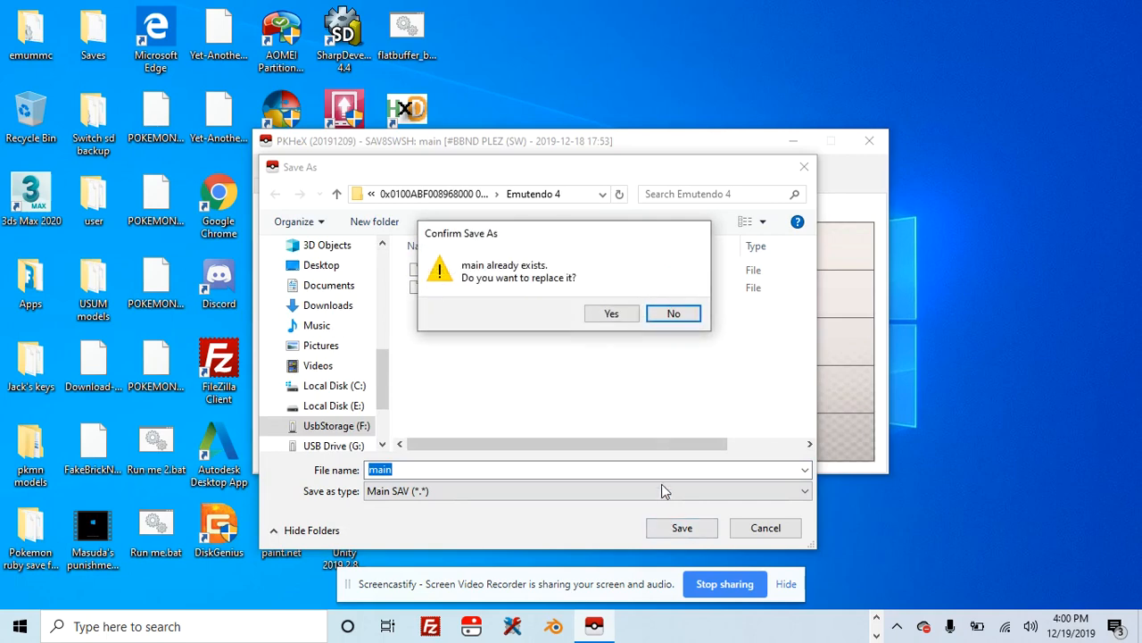
left_click(612, 314)
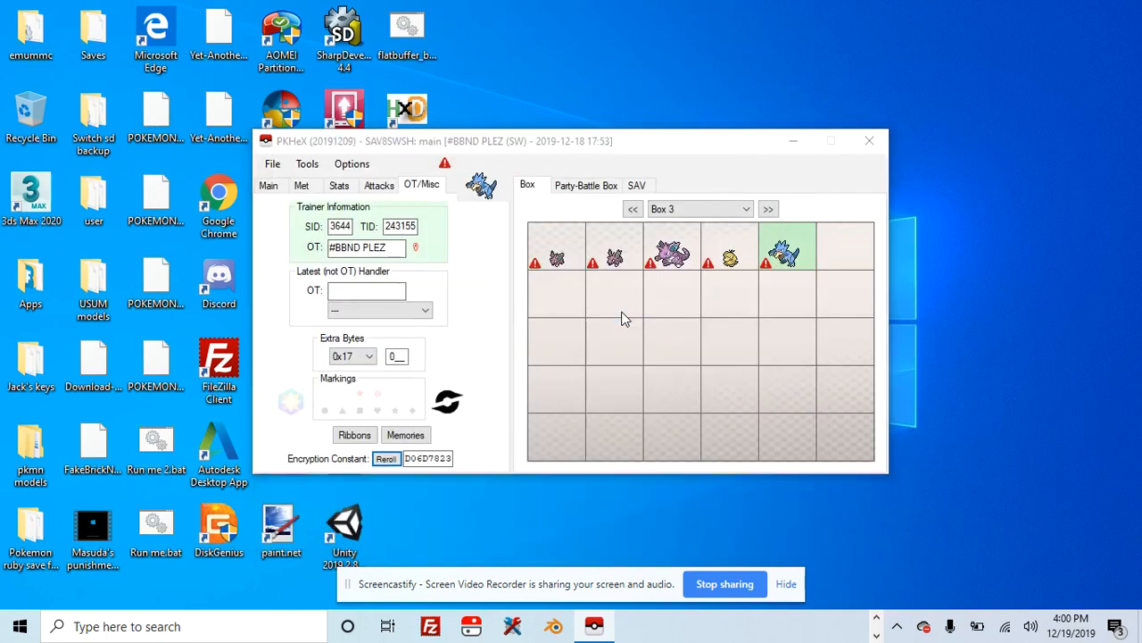
left_click(671, 383)
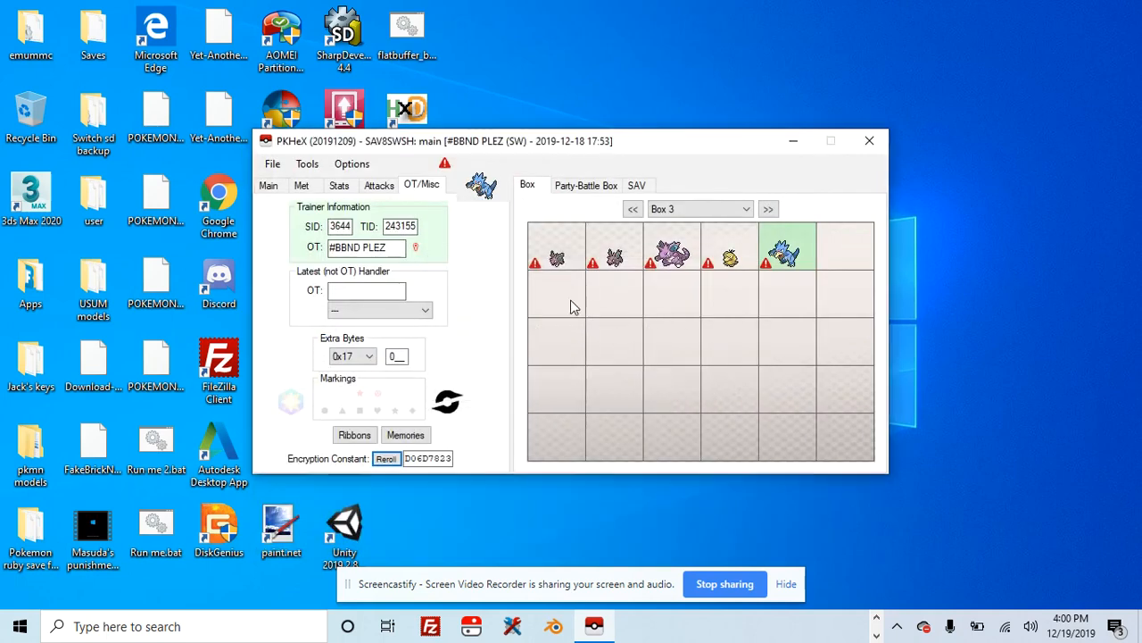
left_click(870, 143)
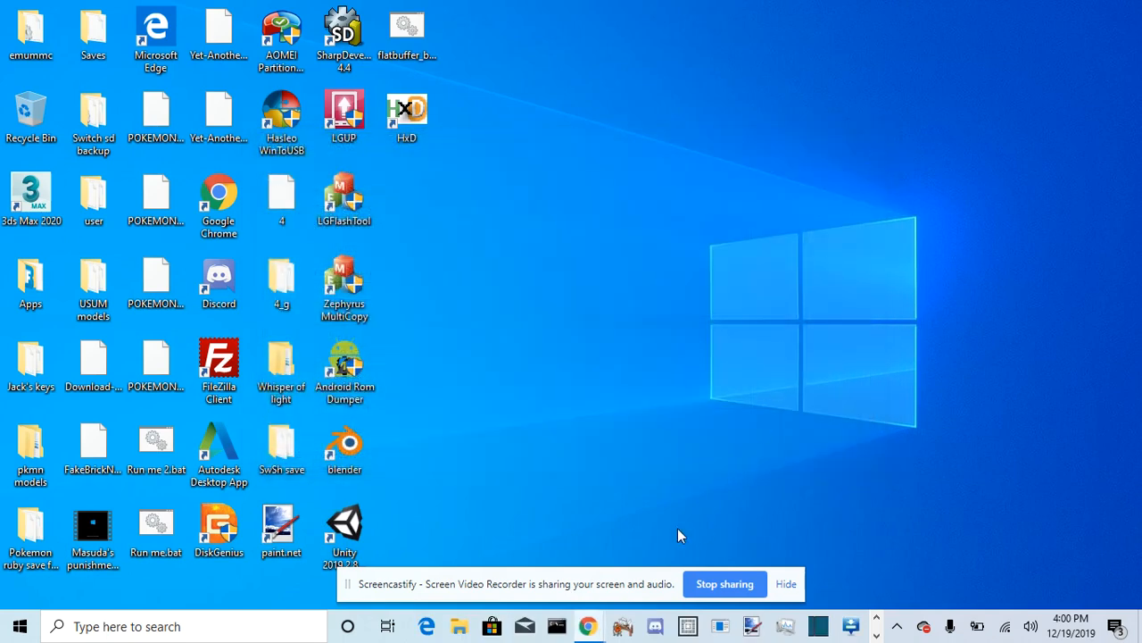
Switch to File Explorer, eject the UsbStorage (F:) drive and close the window
left_click(459, 625)
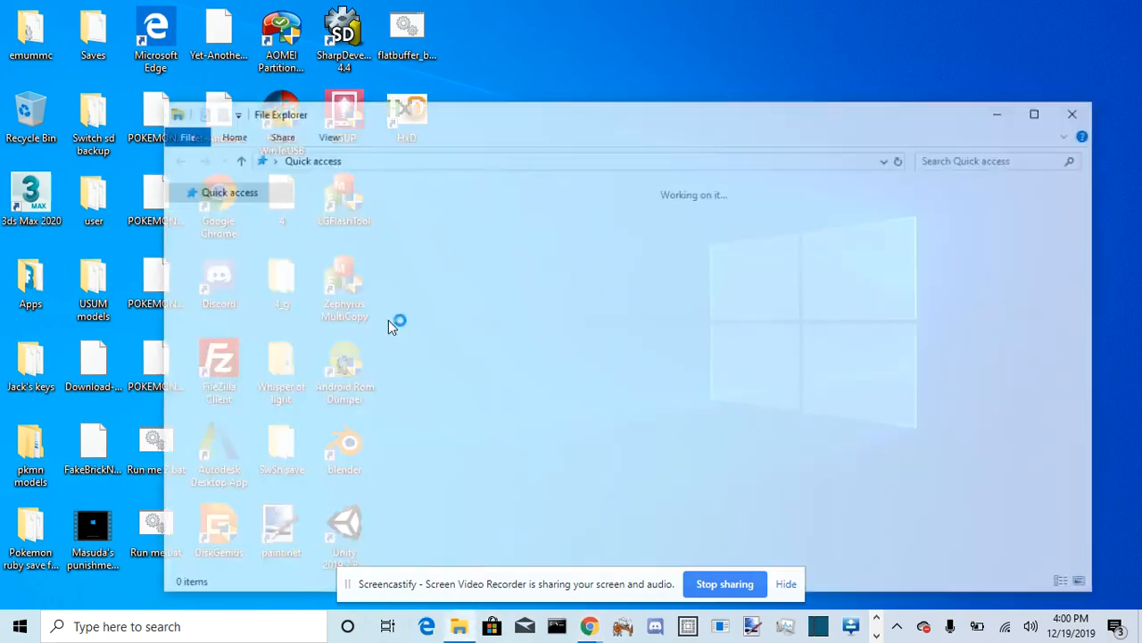
scroll(205, 456, "down", 3)
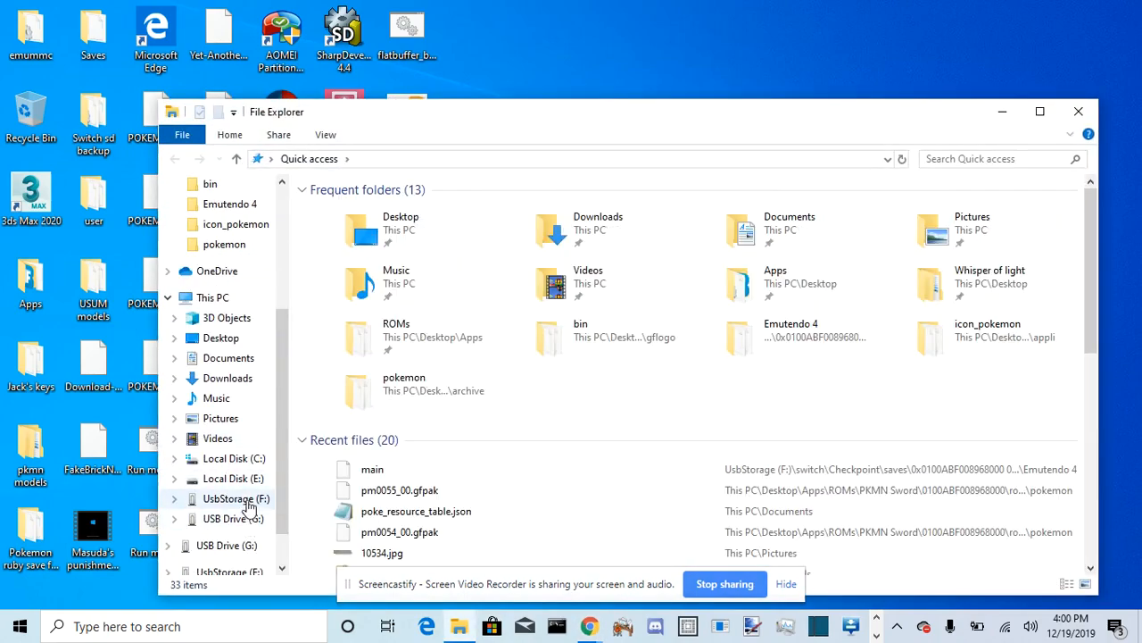
right_click(250, 500)
left_click(133, 325)
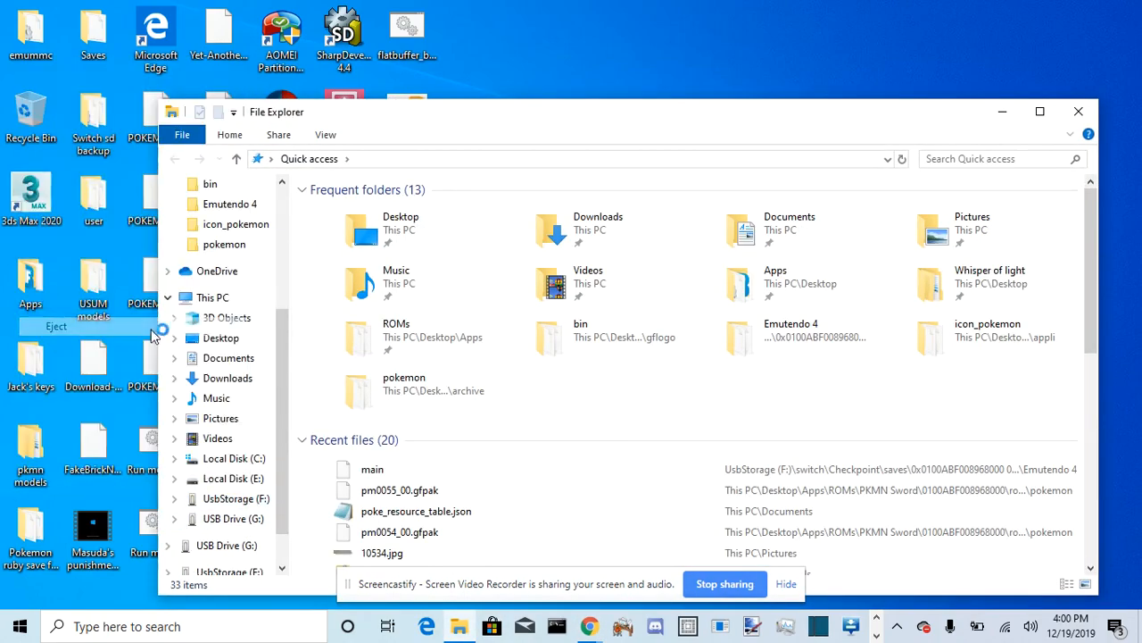
left_click(1078, 112)
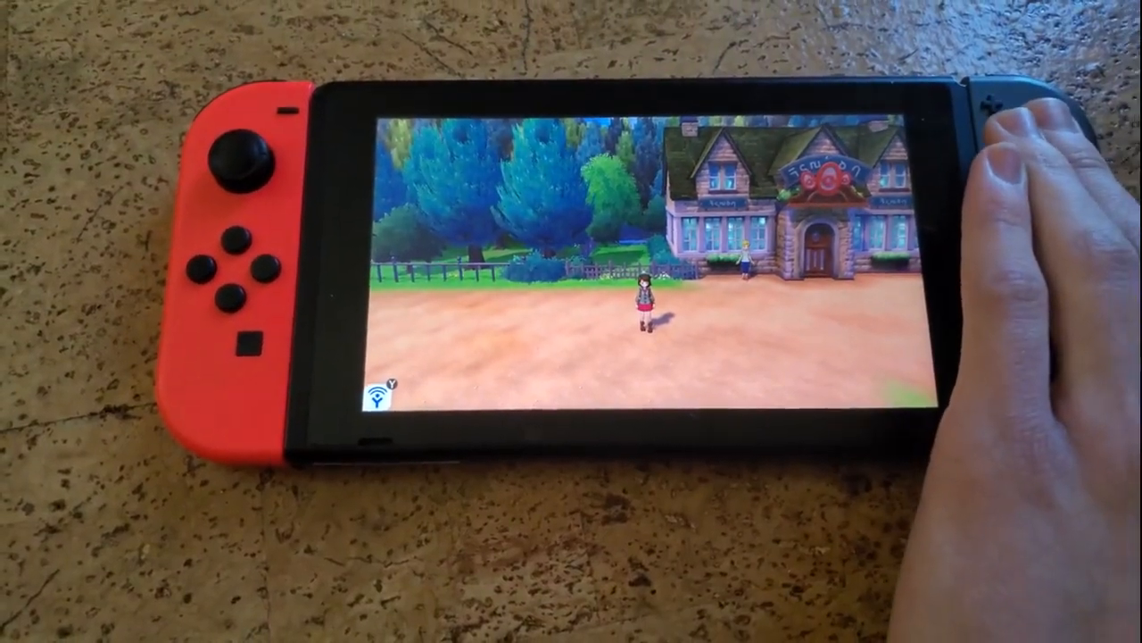
key("x")
key("Right")
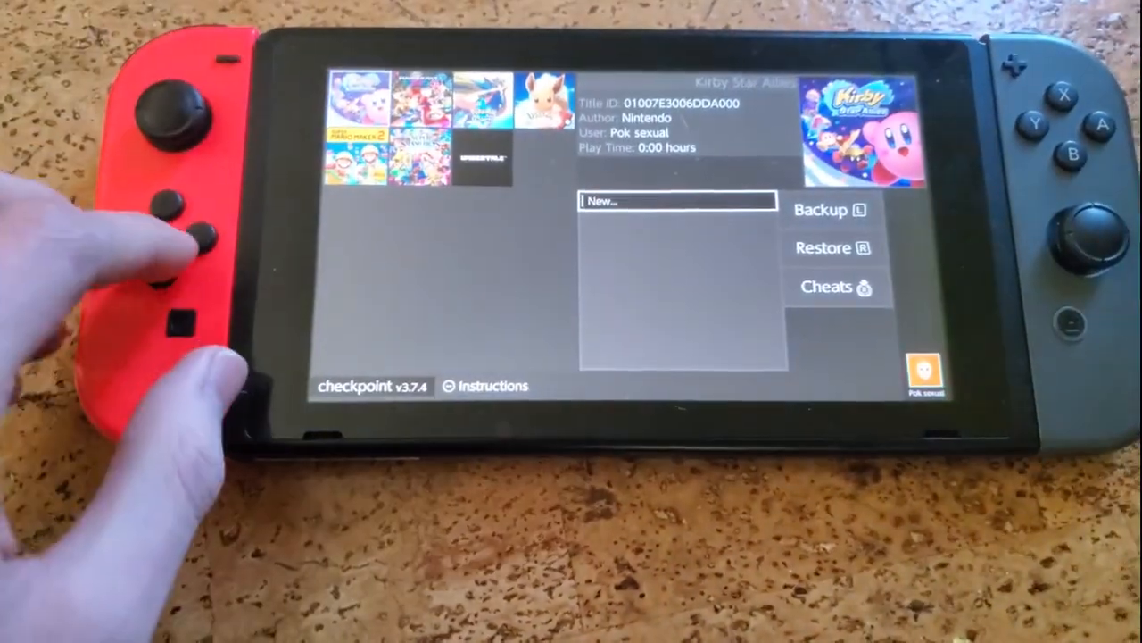
key("Right")
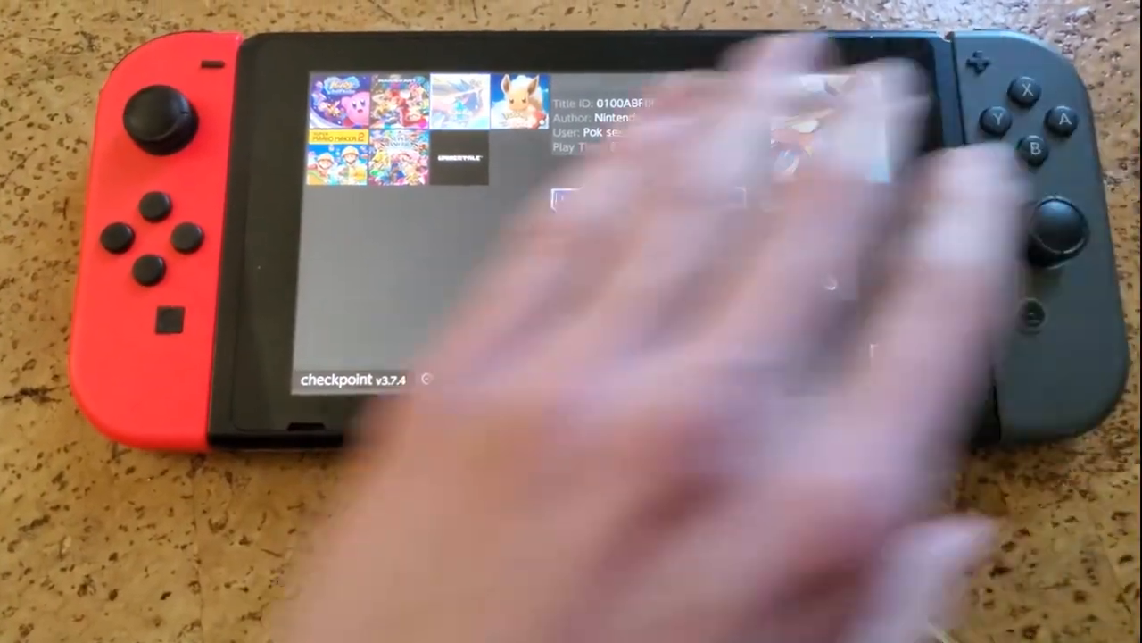
key("Down")
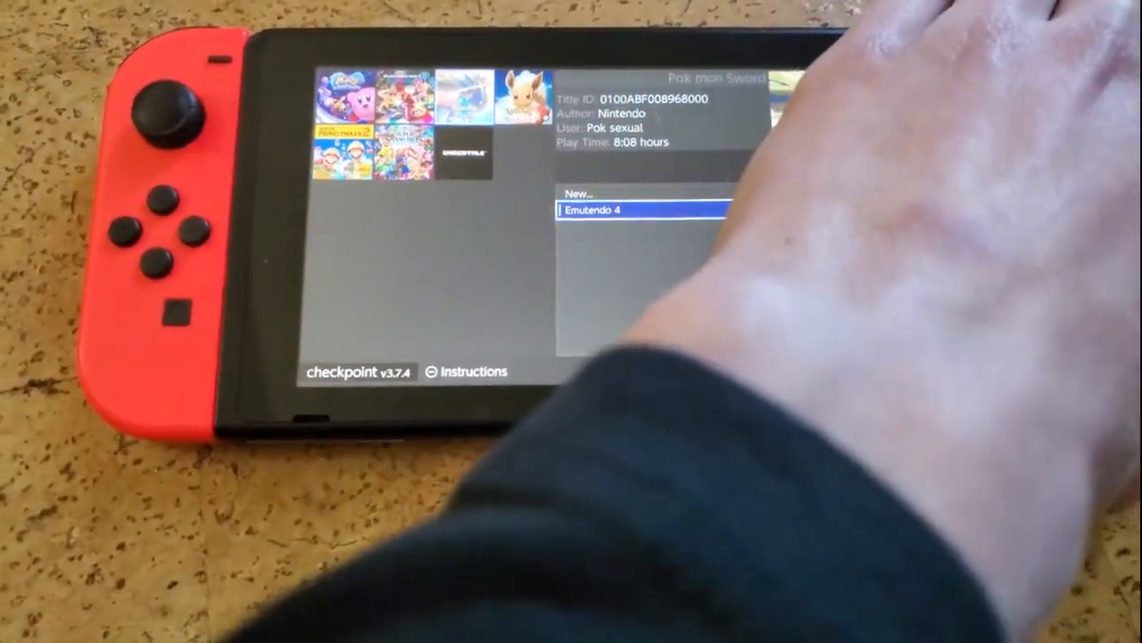
key("y")
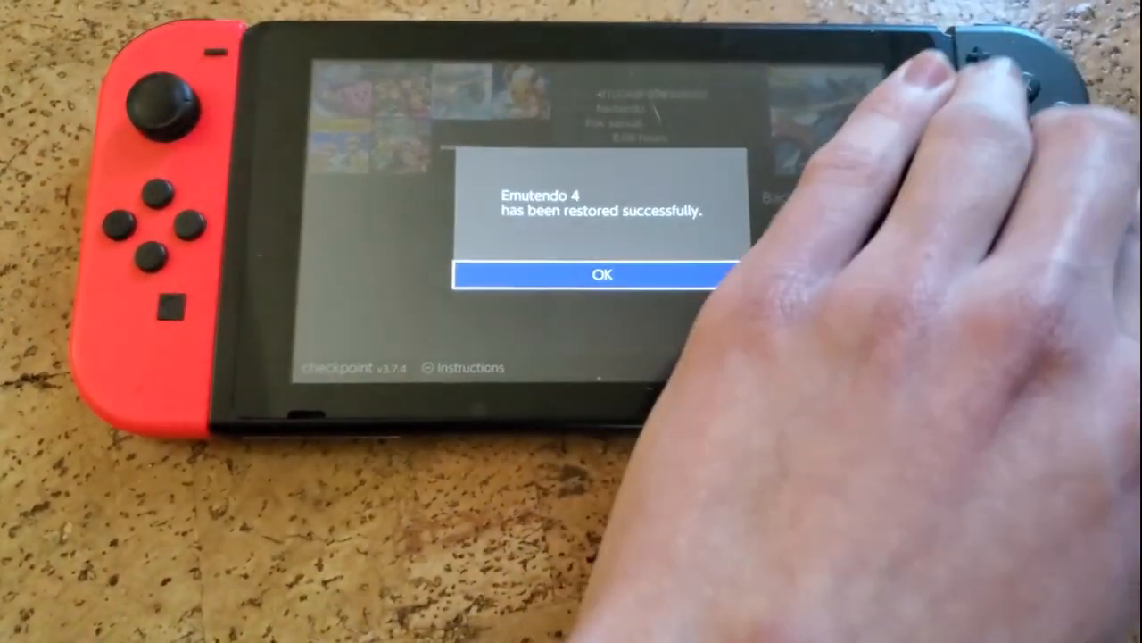
key("a")
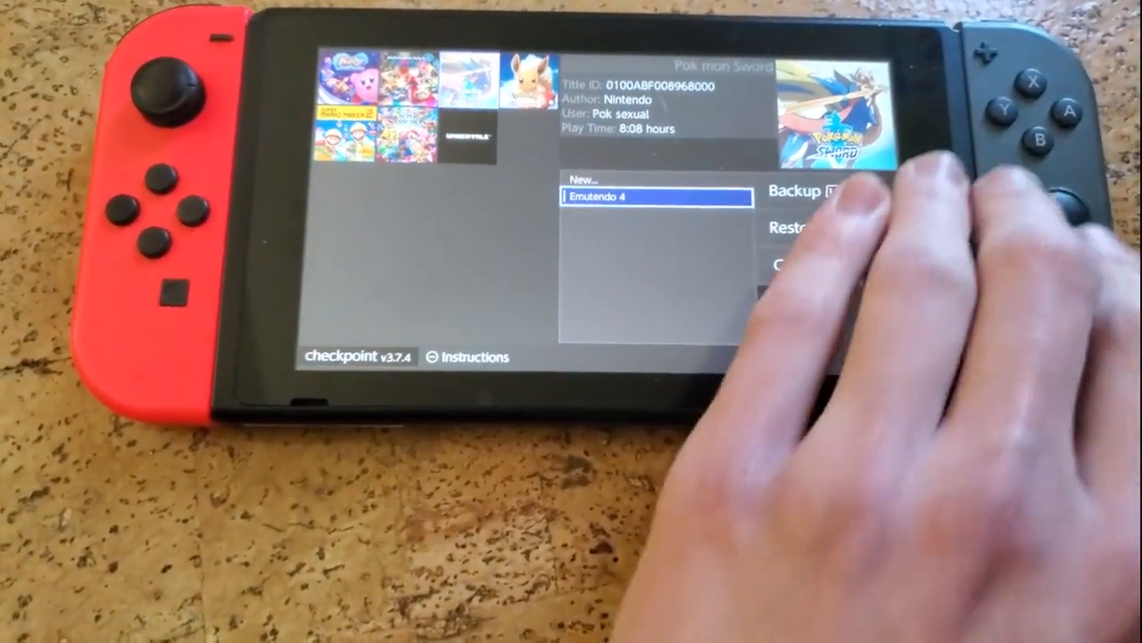
key("plus")
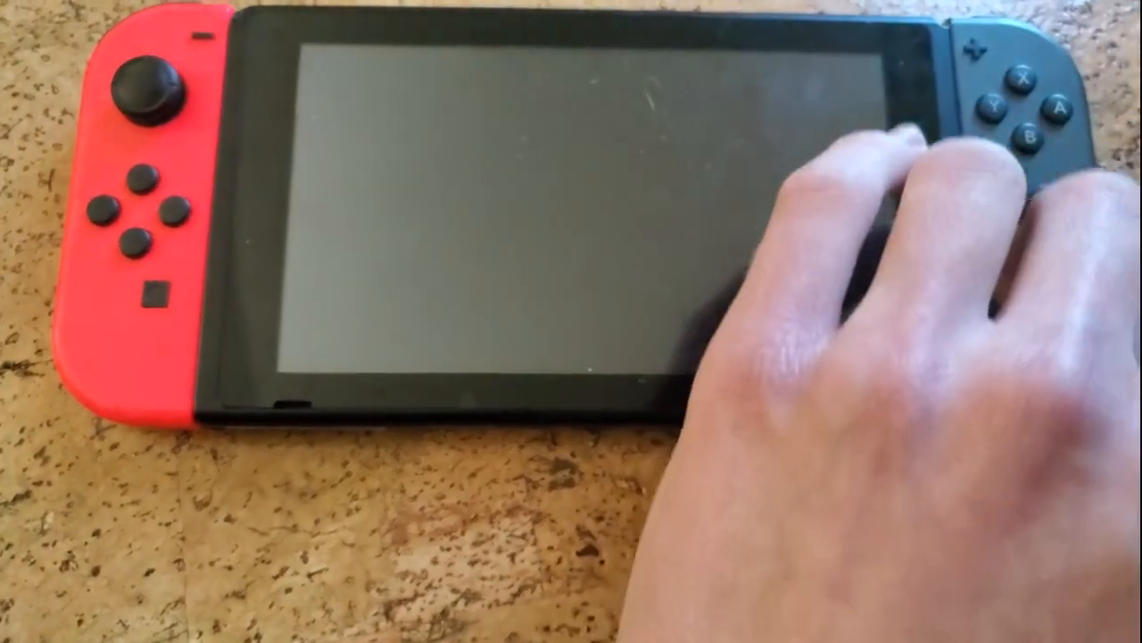